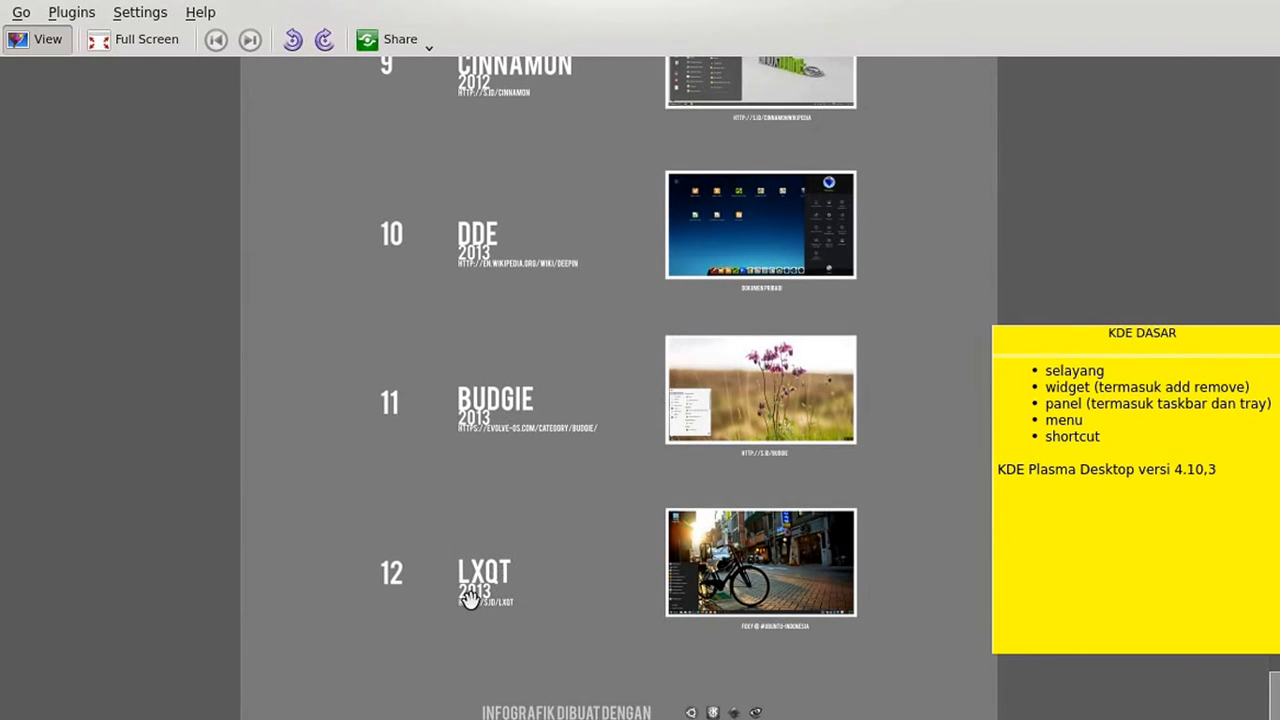
- Look through the desktop environment infographic from entry 12, LXQt, back up to entry 1, KDE
{"action": "left_click_drag", "start_coordinate": [640, 257], "coordinate": [671, 555]}
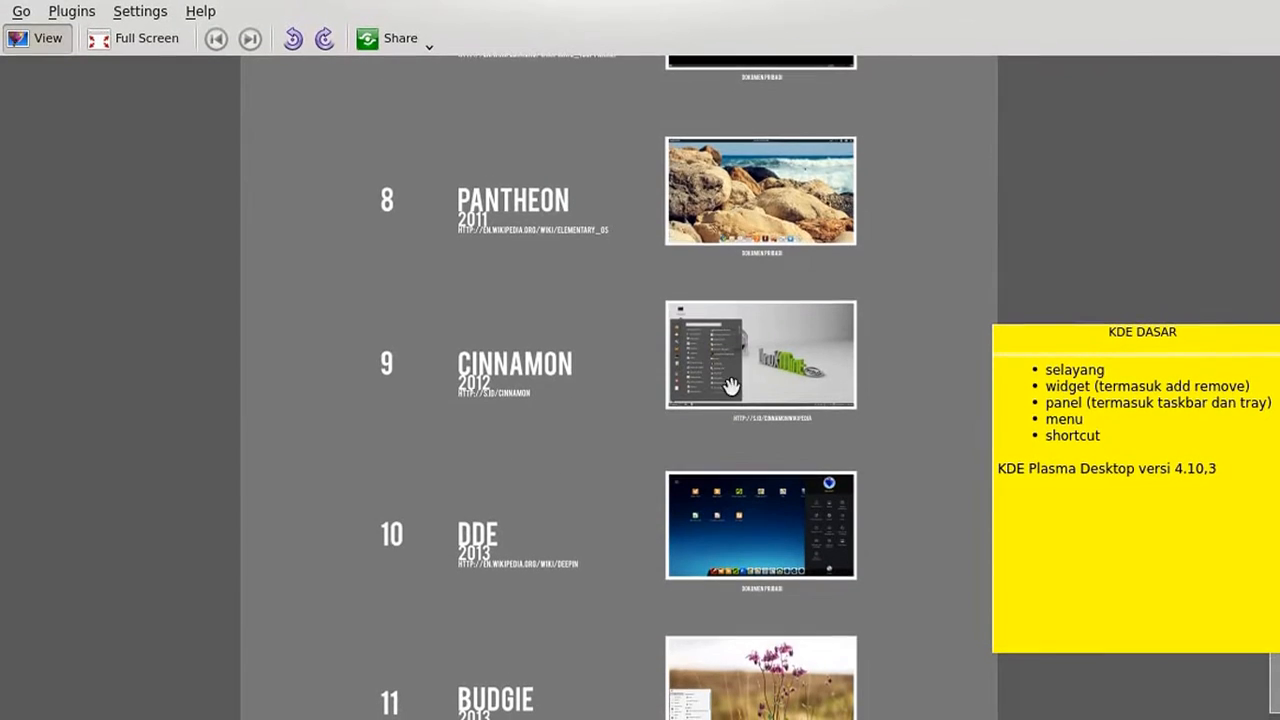
{"action": "left_click_drag", "start_coordinate": [757, 365], "coordinate": [758, 648]}
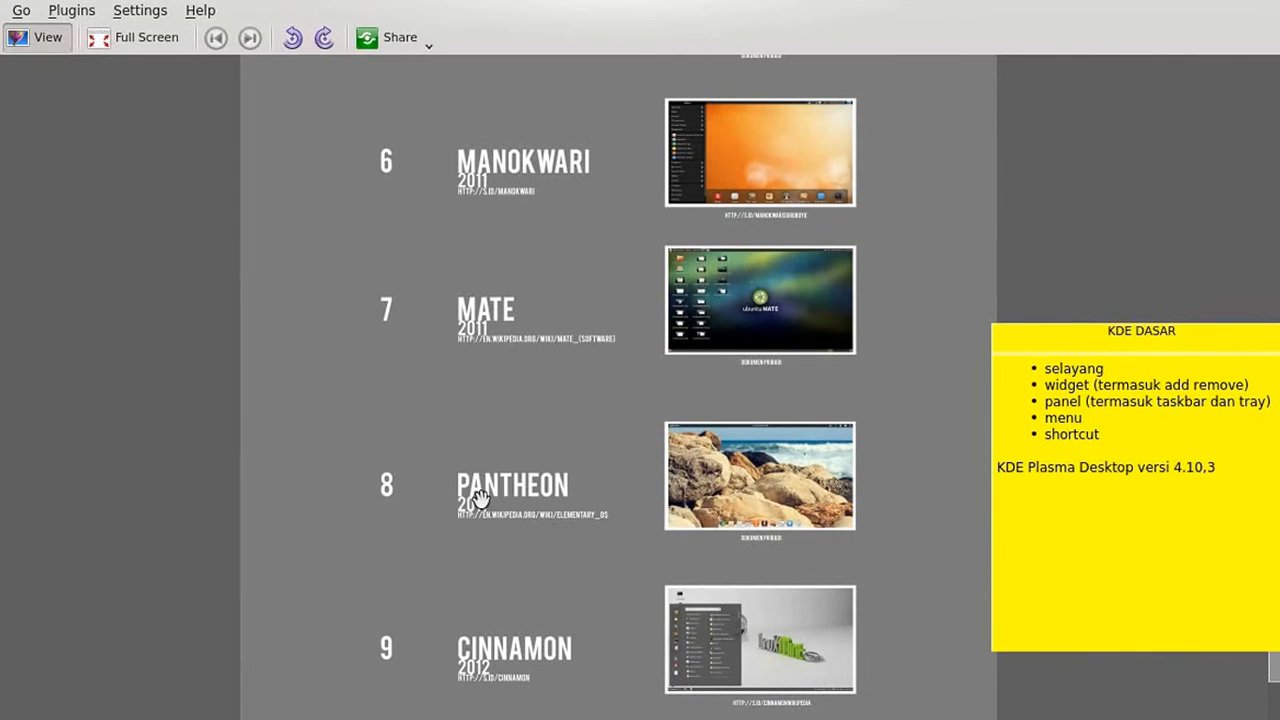
{"action": "left_click_drag", "start_coordinate": [737, 304], "coordinate": [770, 605]}
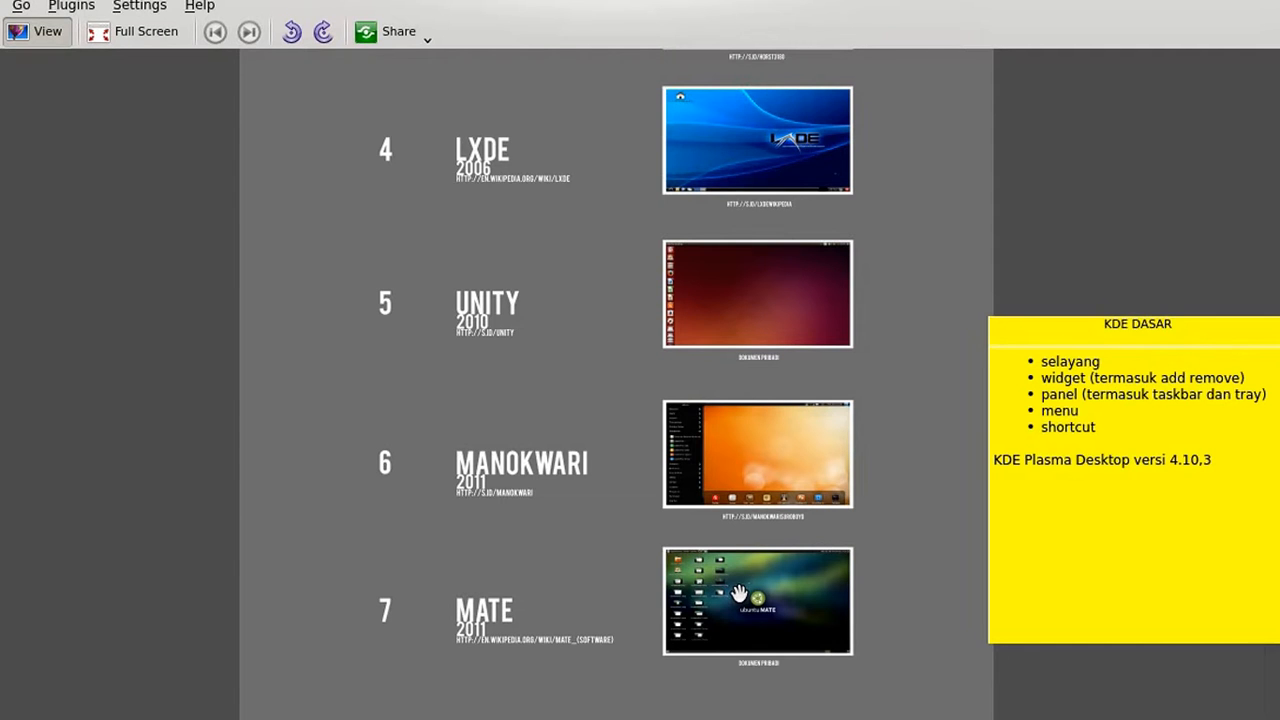
{"action": "mouse_move", "coordinate": [530, 628]}
{"action": "left_mouse_down"}
{"action": "mouse_move", "coordinate": [557, 643]}
{"action": "mouse_move", "coordinate": [577, 719]}
{"action": "left_mouse_up"}
{"action": "mouse_move", "coordinate": [700, 398]}
{"action": "left_mouse_down"}
{"action": "mouse_move", "coordinate": [694, 588]}
{"action": "mouse_move", "coordinate": [697, 573]}
{"action": "left_mouse_up"}
{"action": "scroll", "coordinate": [719, 203], "scroll_direction": "down", "scroll_amount": 4}
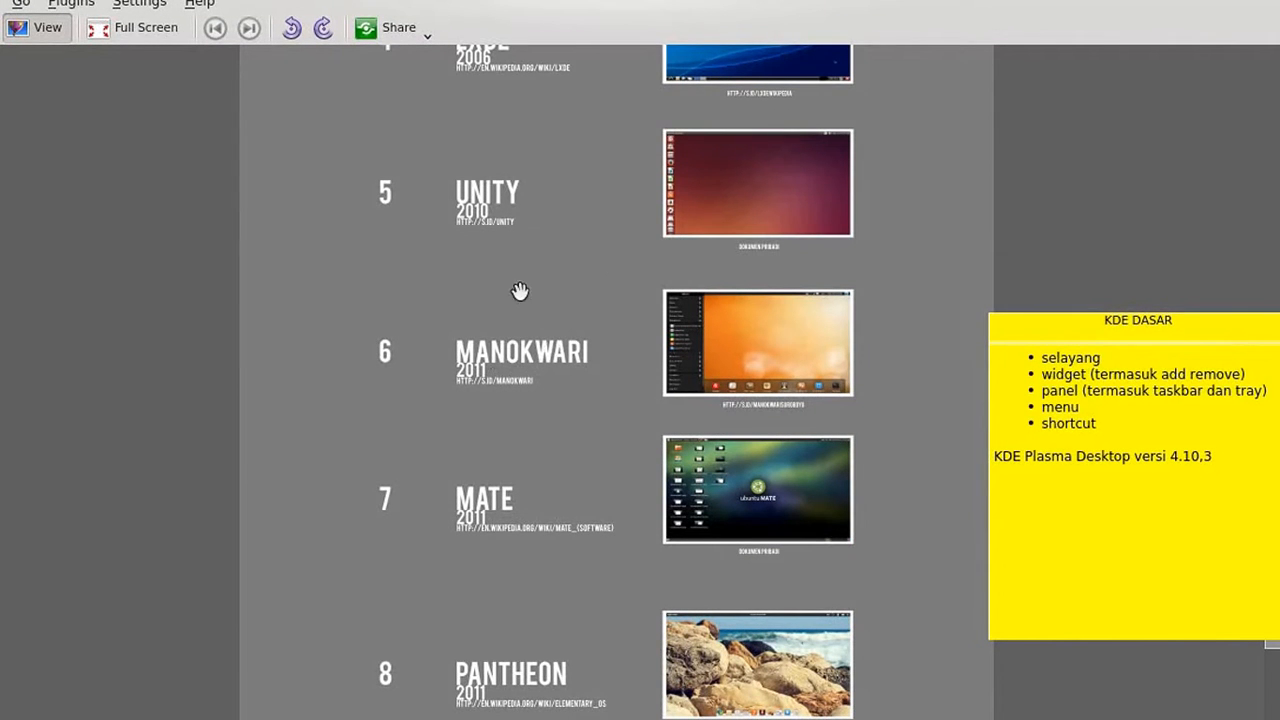
{"action": "scroll", "coordinate": [603, 397], "scroll_direction": "up", "scroll_amount": 2}
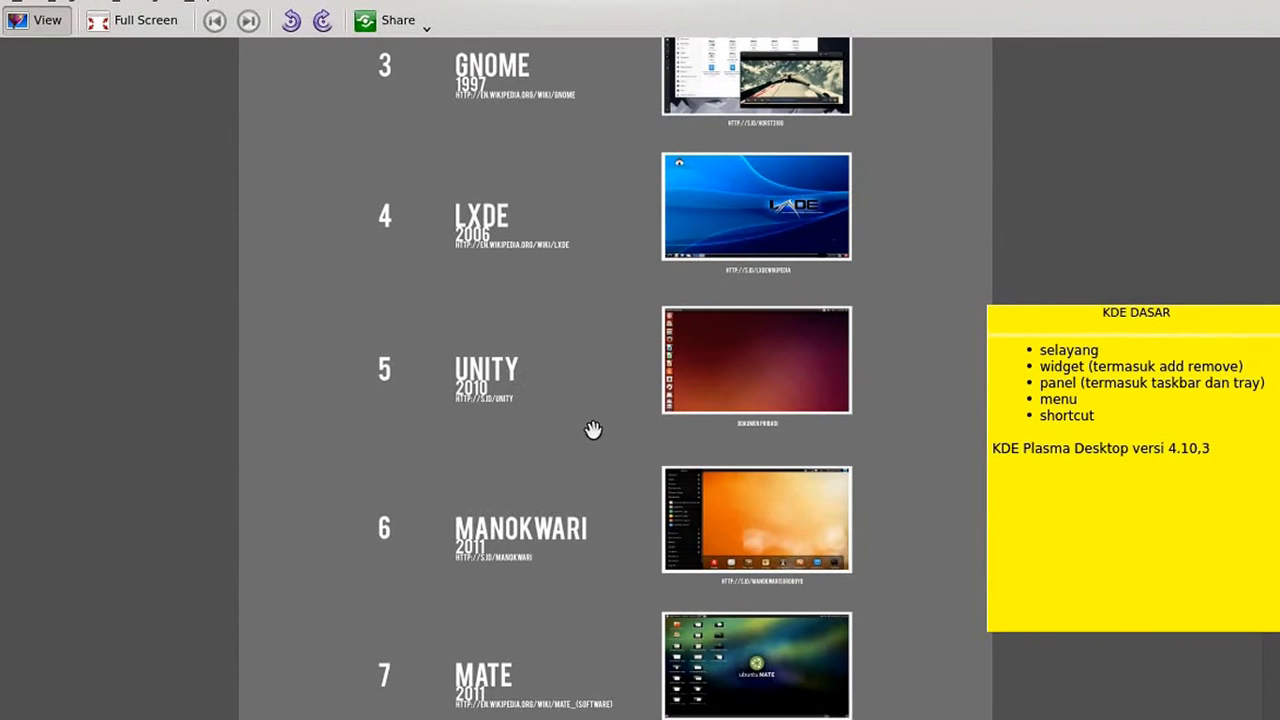
{"action": "scroll", "coordinate": [774, 449], "scroll_direction": "up", "scroll_amount": 4}
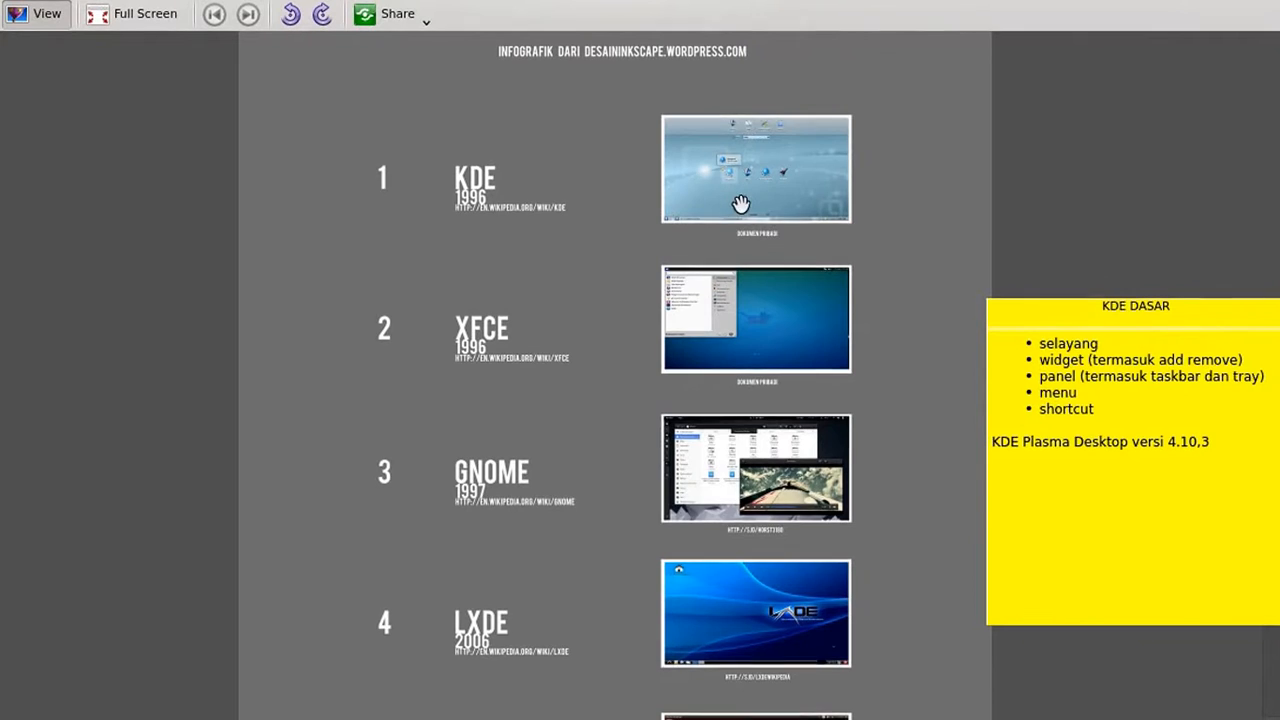
{"action": "scroll", "coordinate": [791, 131], "scroll_direction": "down", "scroll_amount": 3}
{"action": "scroll", "coordinate": [700, 263], "scroll_direction": "up", "scroll_amount": 3}
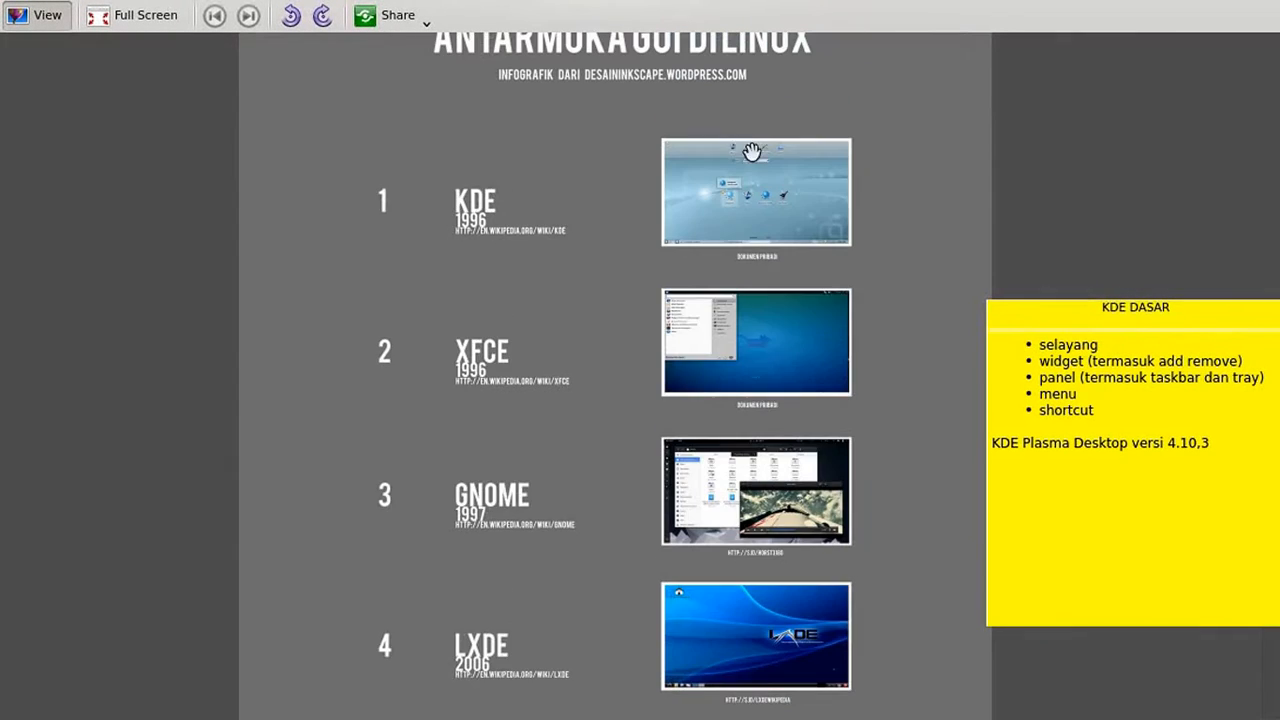
{"action": "scroll", "coordinate": [650, 220], "scroll_direction": "up", "scroll_amount": 1}
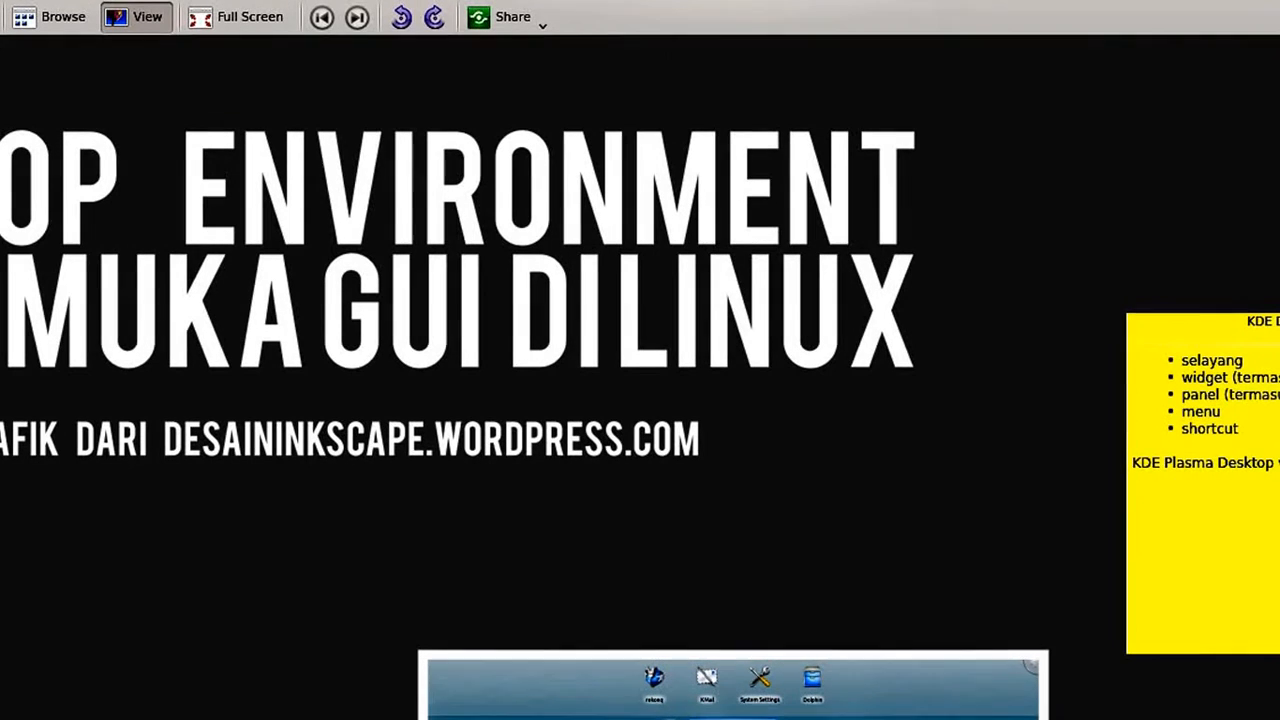
- Close the infographic image and minimize the file manager to reveal the desktop
{"action": "key", "text": "alt+F4"}
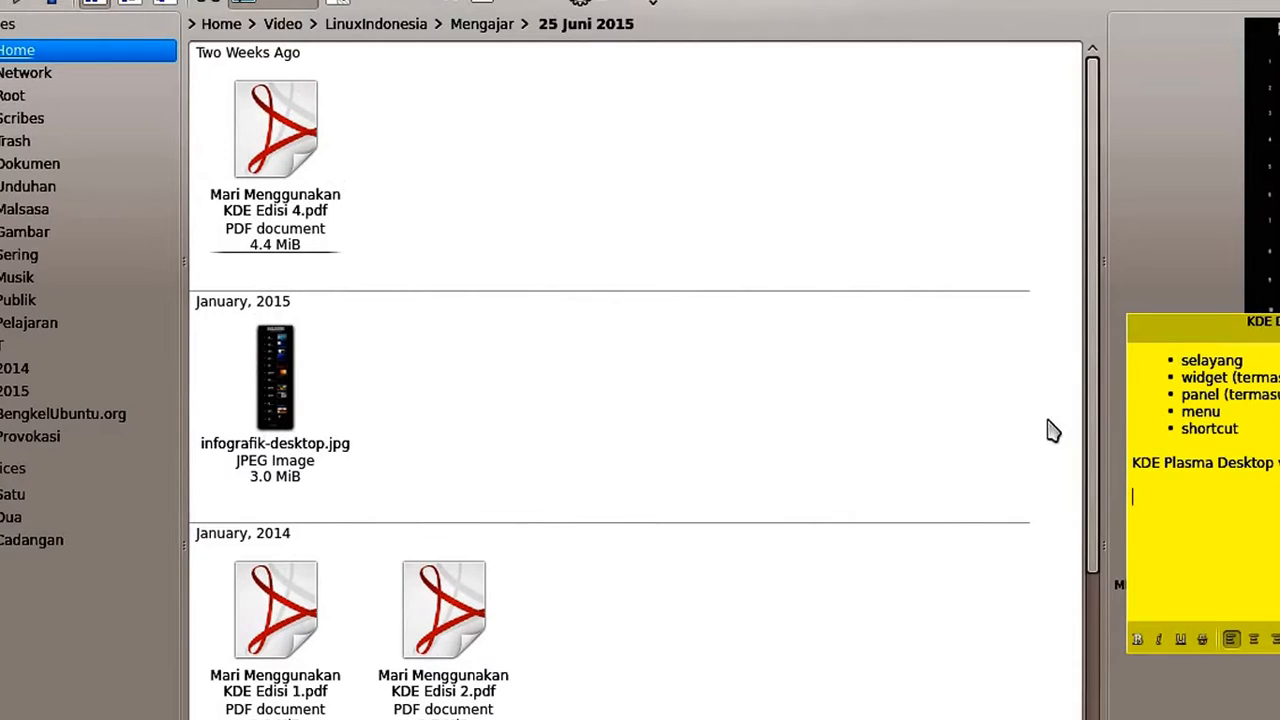
{"action": "left_click", "coordinate": [679, 437]}
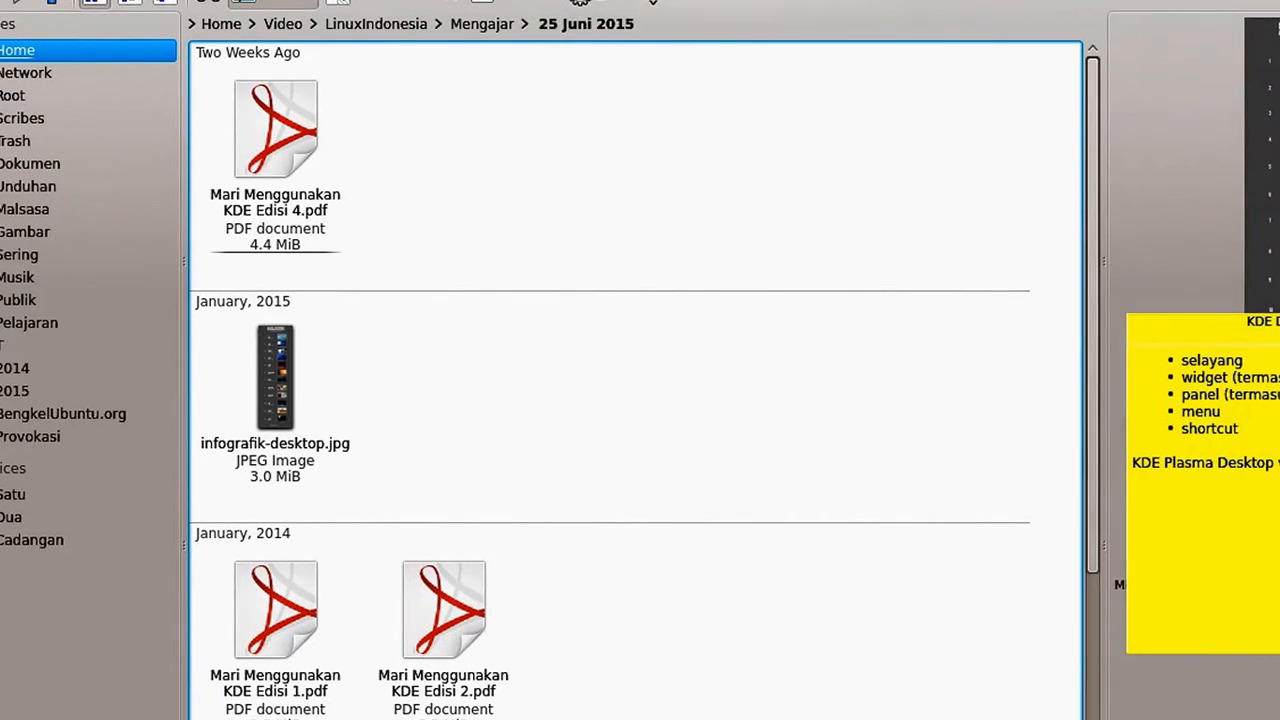
{"action": "mouse_move", "coordinate": [817, 718]}
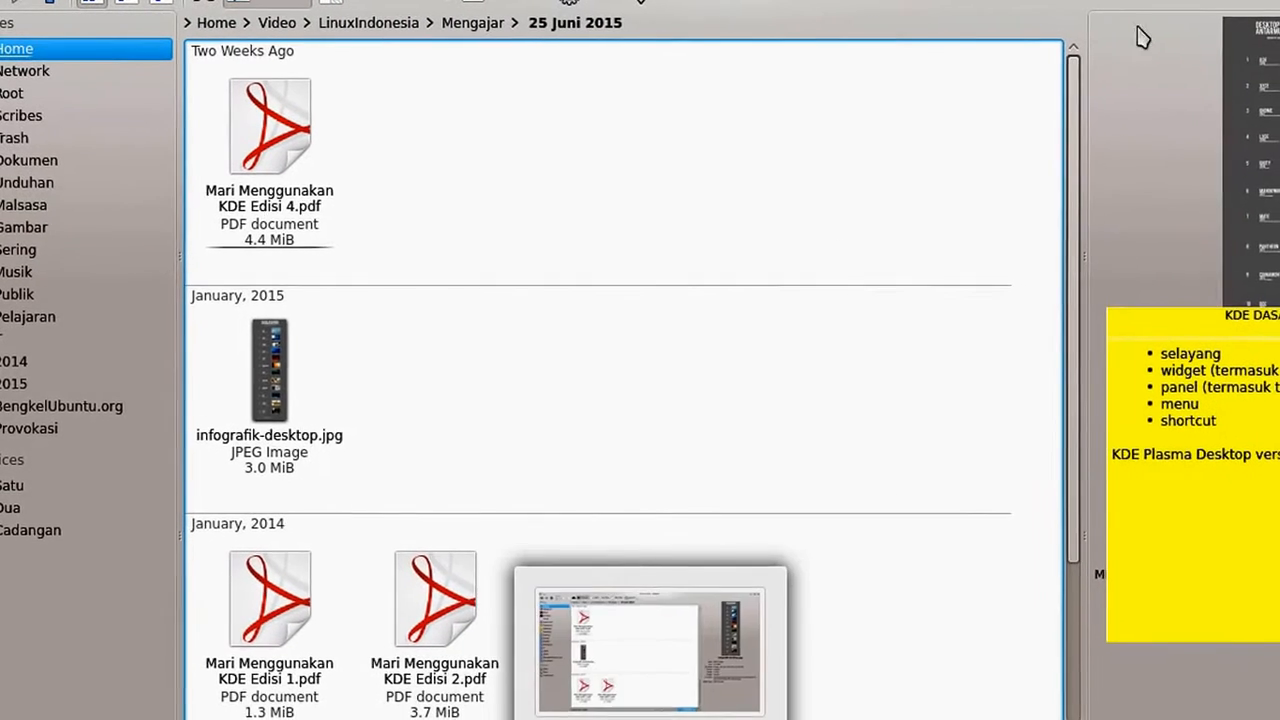
{"action": "left_click", "coordinate": [665, 718]}
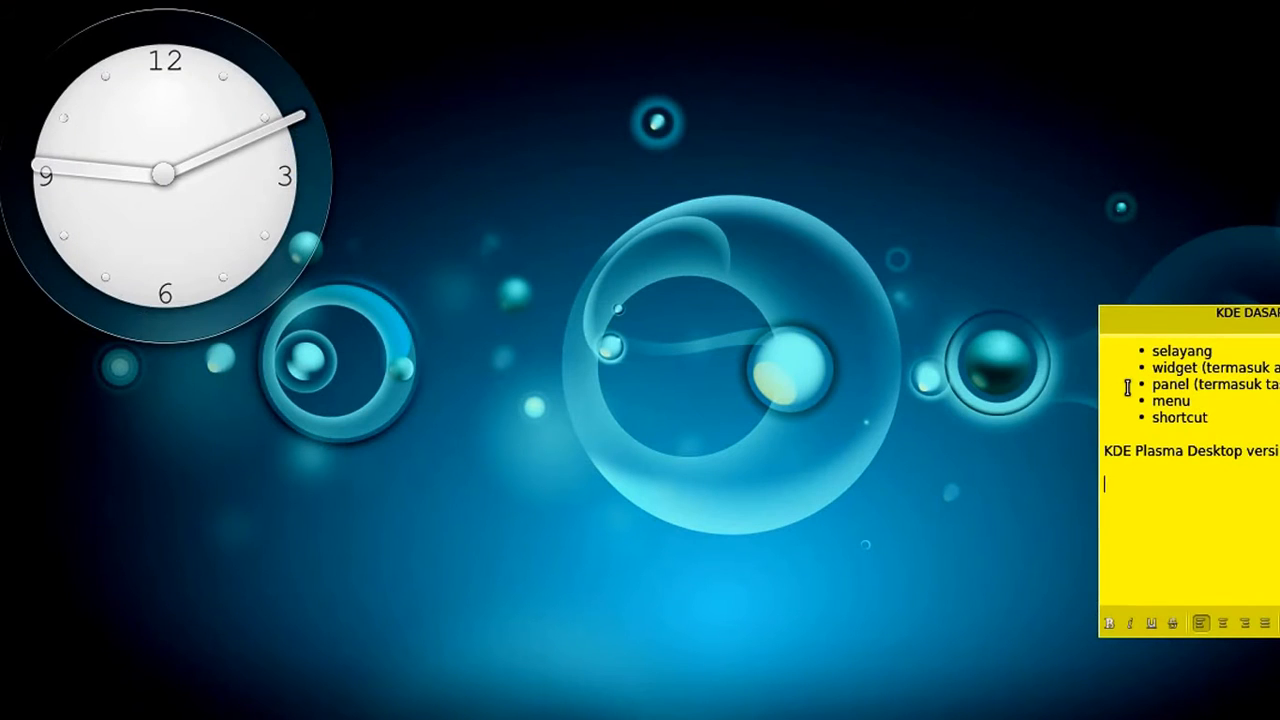
- Make the "selayang" item bold in the KDE DASAR note
{"action": "double_click", "coordinate": [1156, 350]}
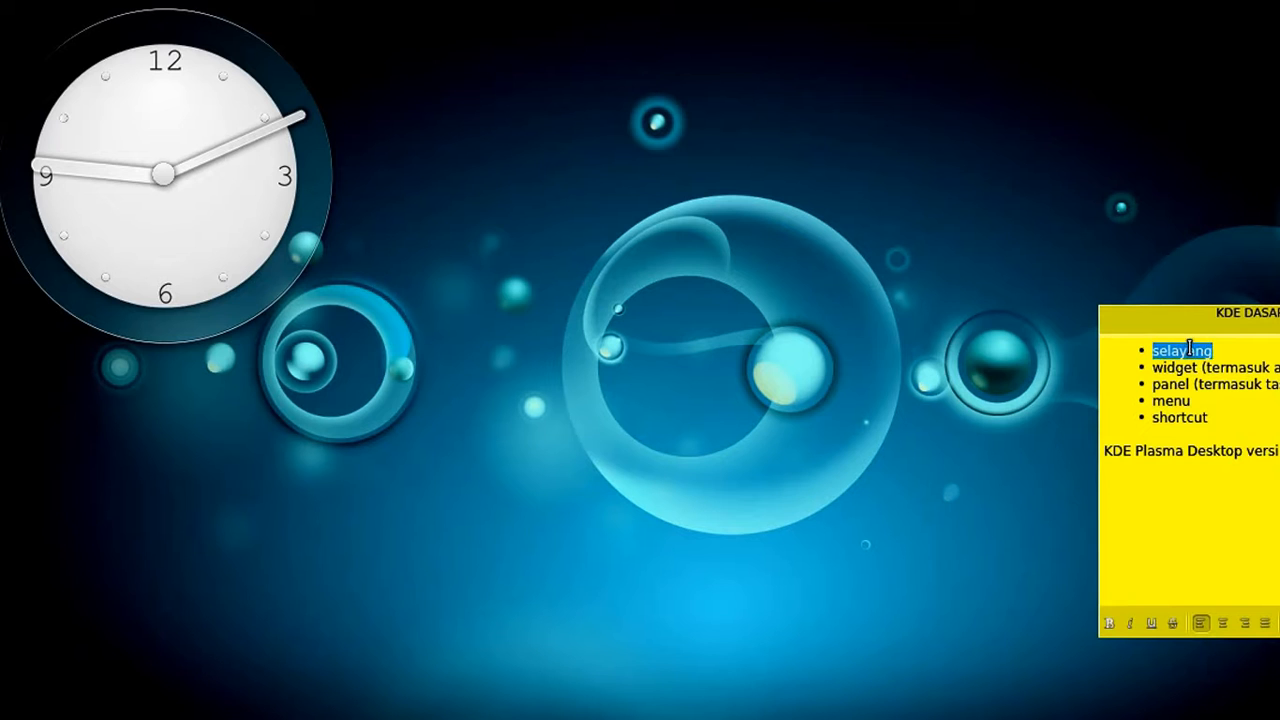
{"action": "key", "text": "ctrl+b"}
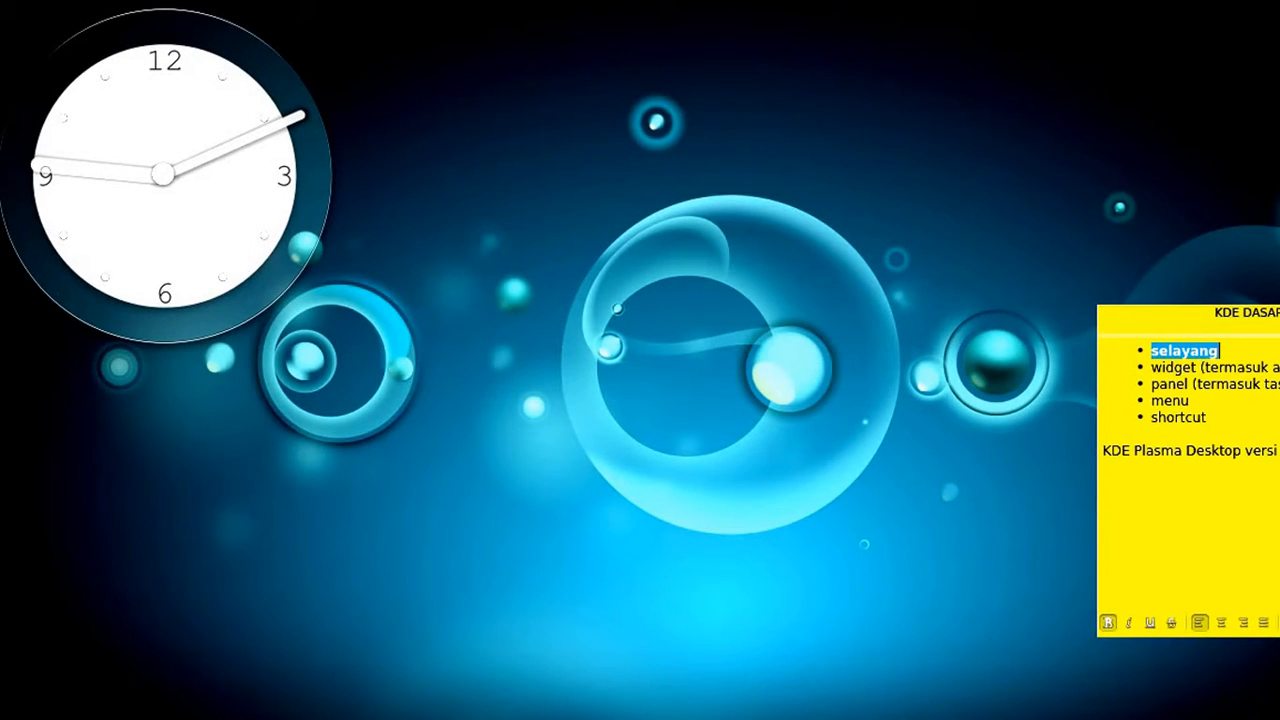
{"action": "left_click", "coordinate": [1258, 414]}
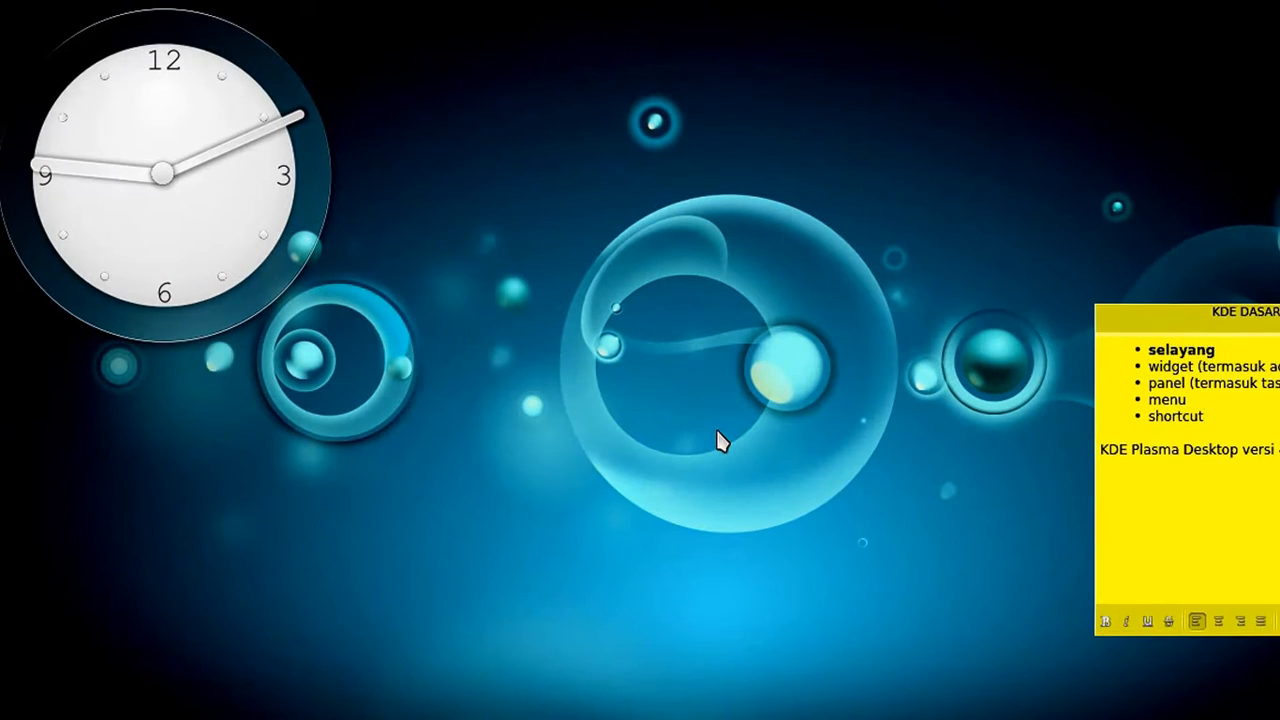
- Show the application launcher menu several times, closing it each time
{"action": "key", "text": "alt+F1"}
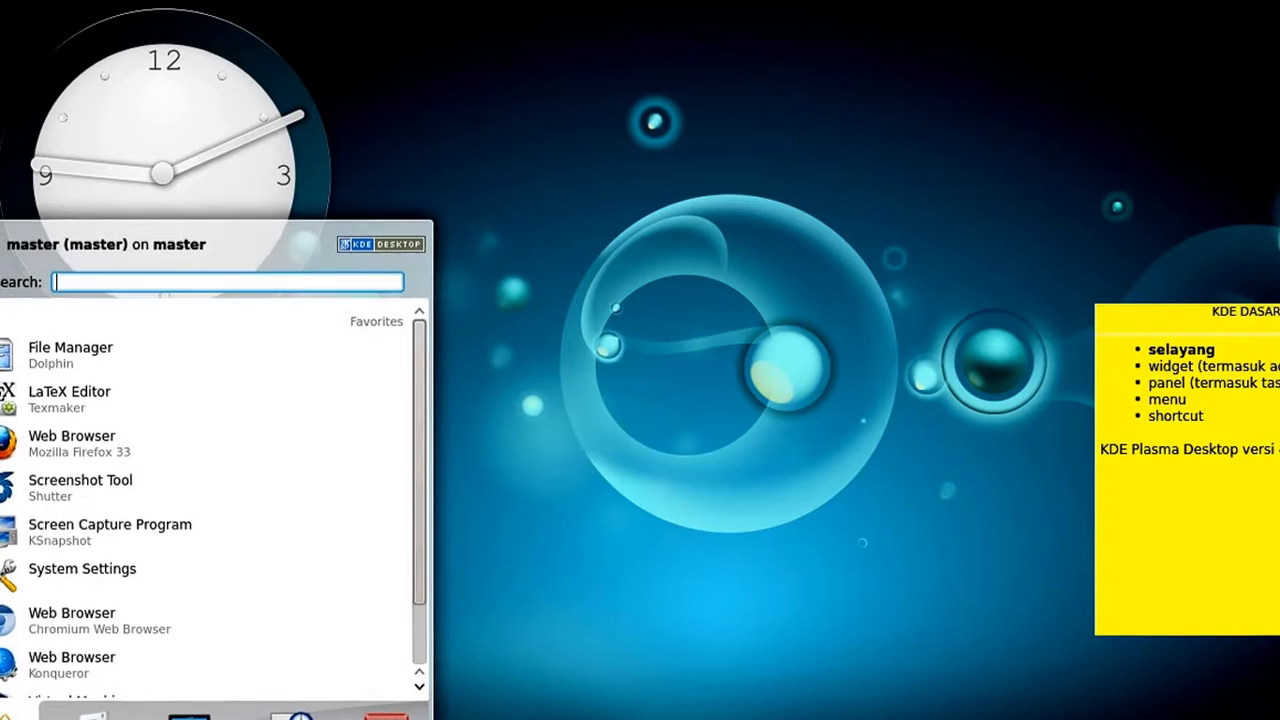
{"action": "key", "text": "Escape"}
{"action": "key", "text": "alt+F1"}
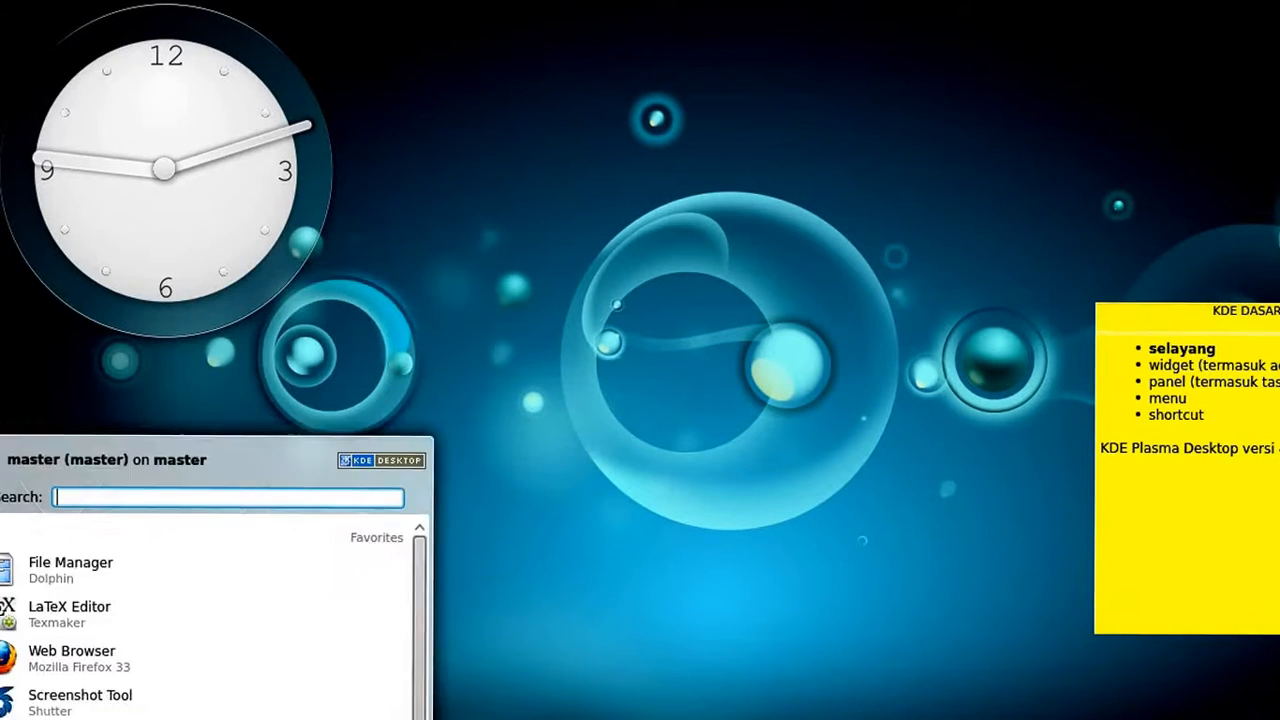
{"action": "key", "text": "Escape"}
{"action": "key", "text": "alt+F1"}
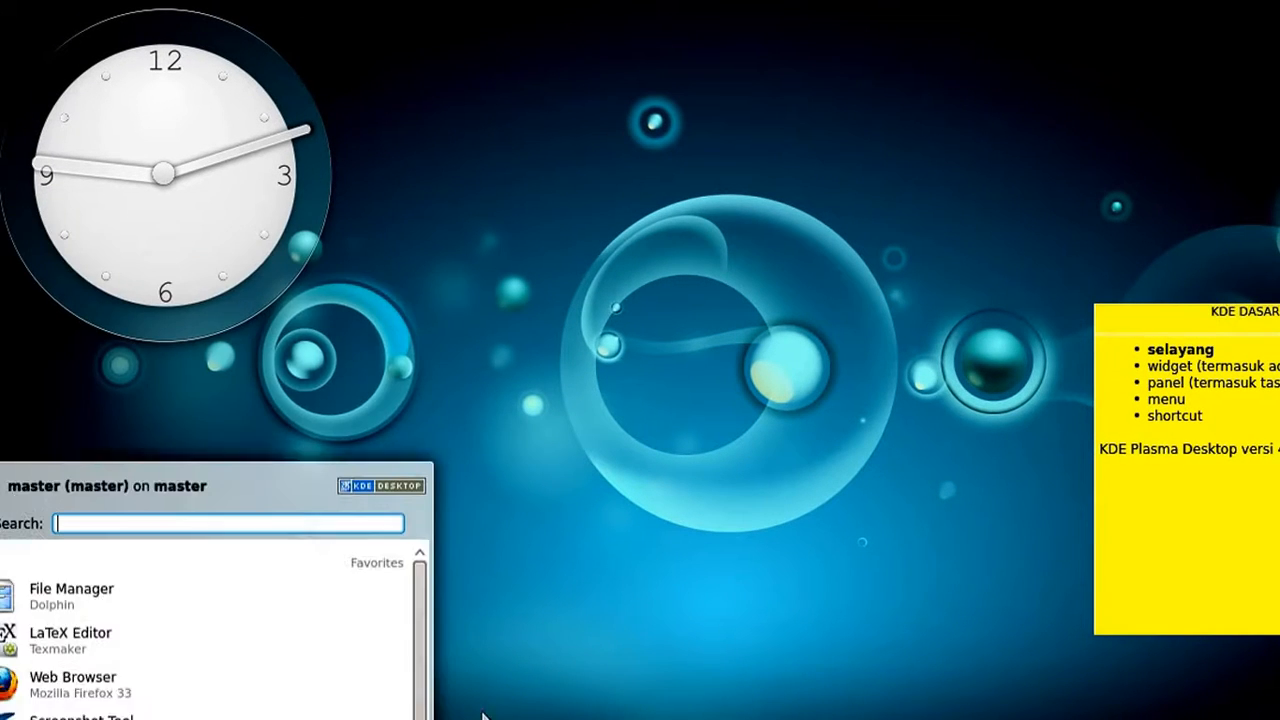
{"action": "key", "text": "Escape"}
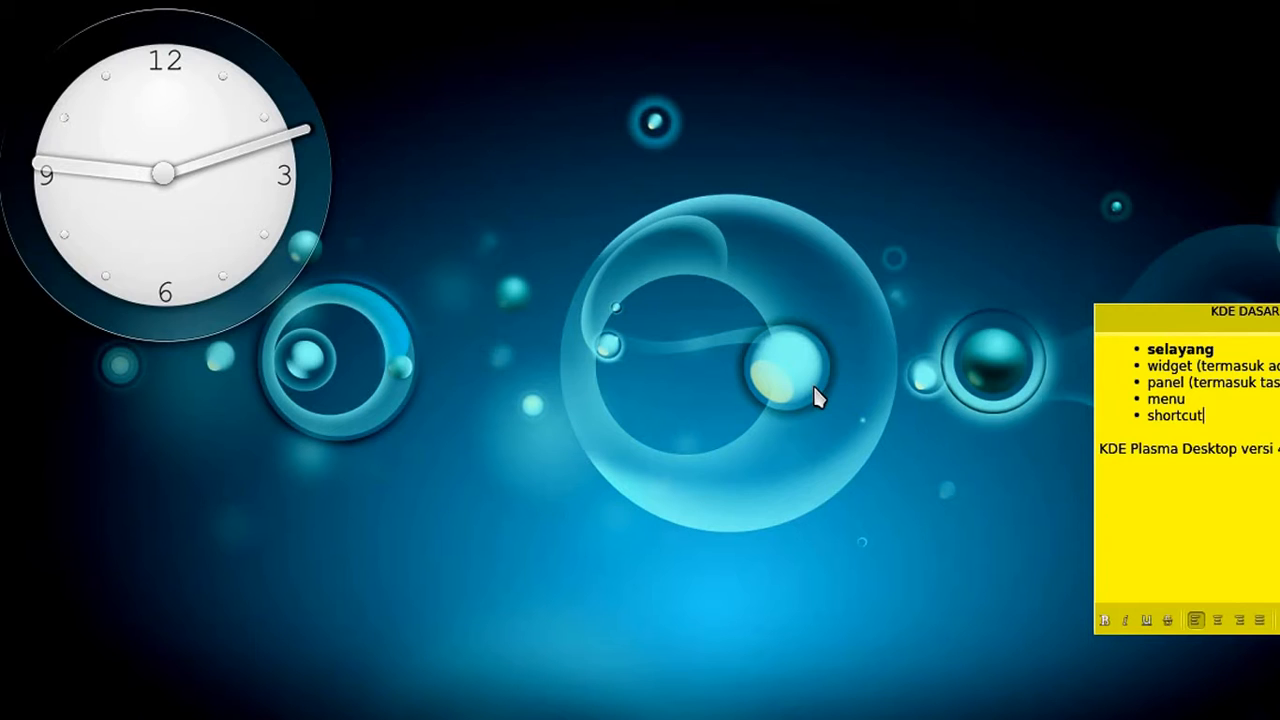
- Launch KeyMon and place its Keyboard Status Monitor window above the KDE DASAR note
{"action": "key", "text": "alt+F2"}
{"action": "type", "text": "keymon"}
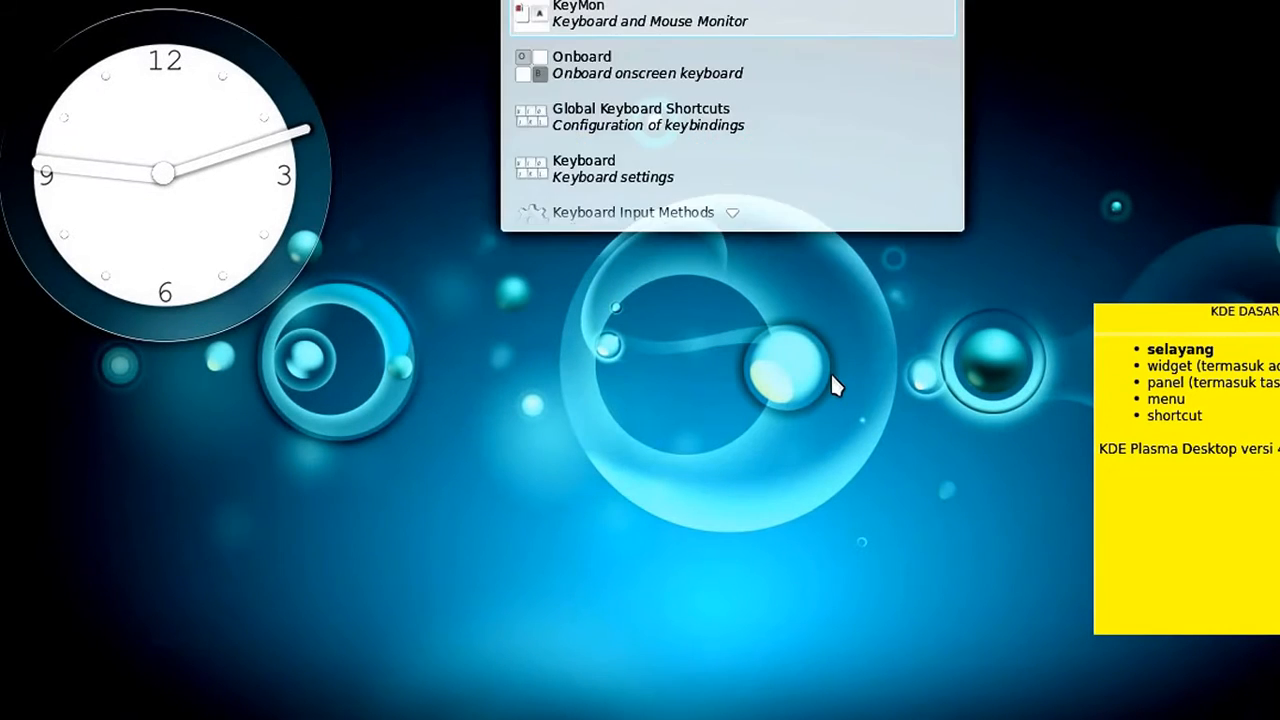
{"action": "key", "text": "Return"}
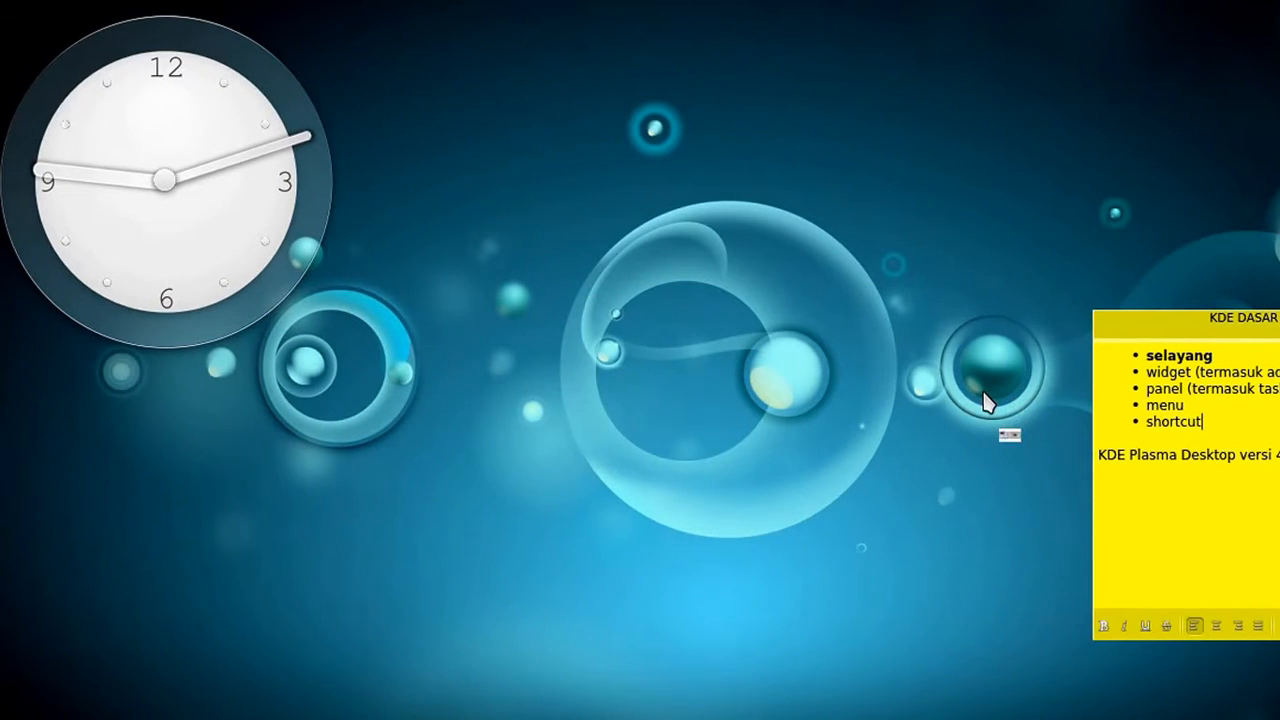
{"action": "left_click_drag", "start_coordinate": [572, 392], "coordinate": [1262, 184]}
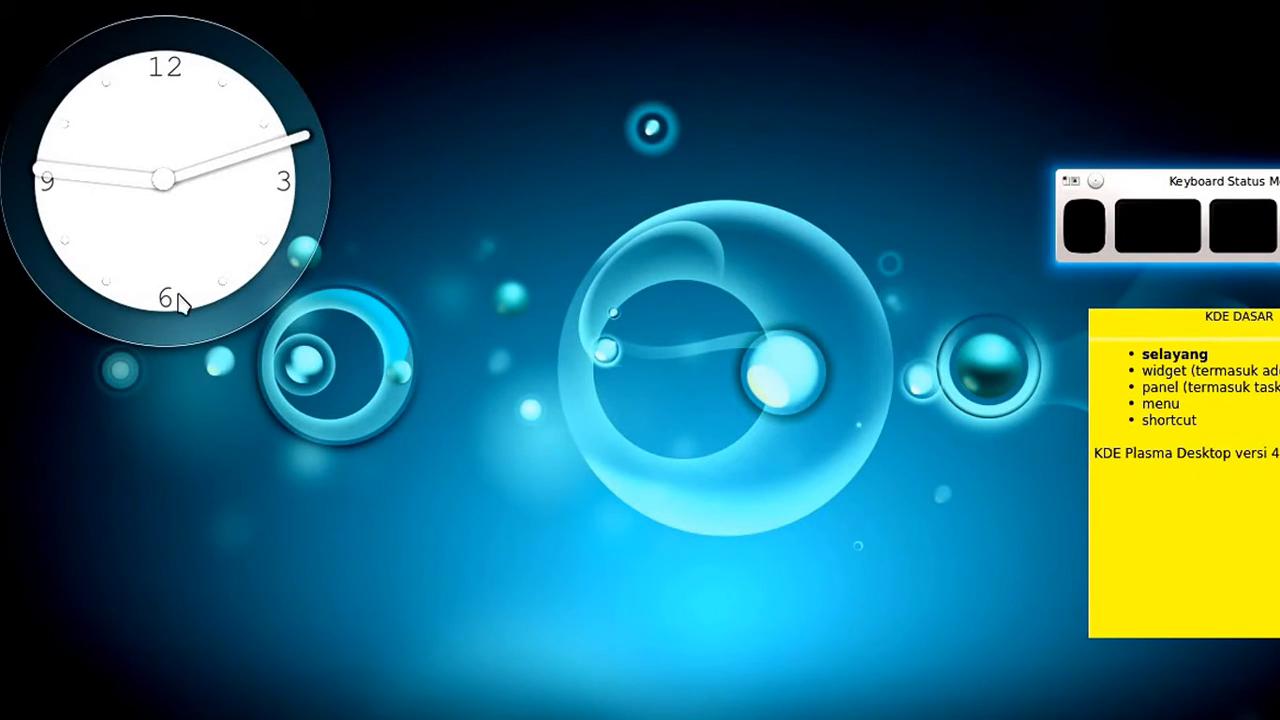
- Examine the main parts of the desktop, including the Kickoff Application Launcher and the analog clock widget
{"action": "mouse_move", "coordinate": [137, 286]}
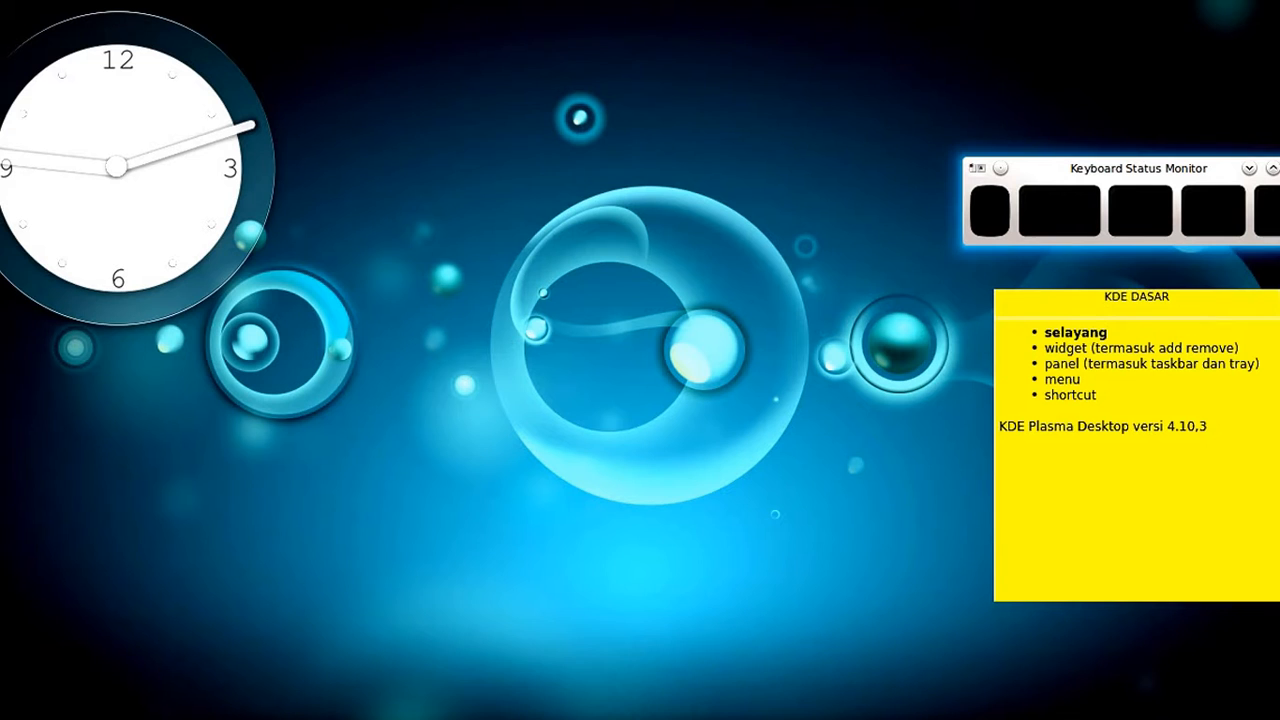
{"action": "mouse_move", "coordinate": [558, 718]}
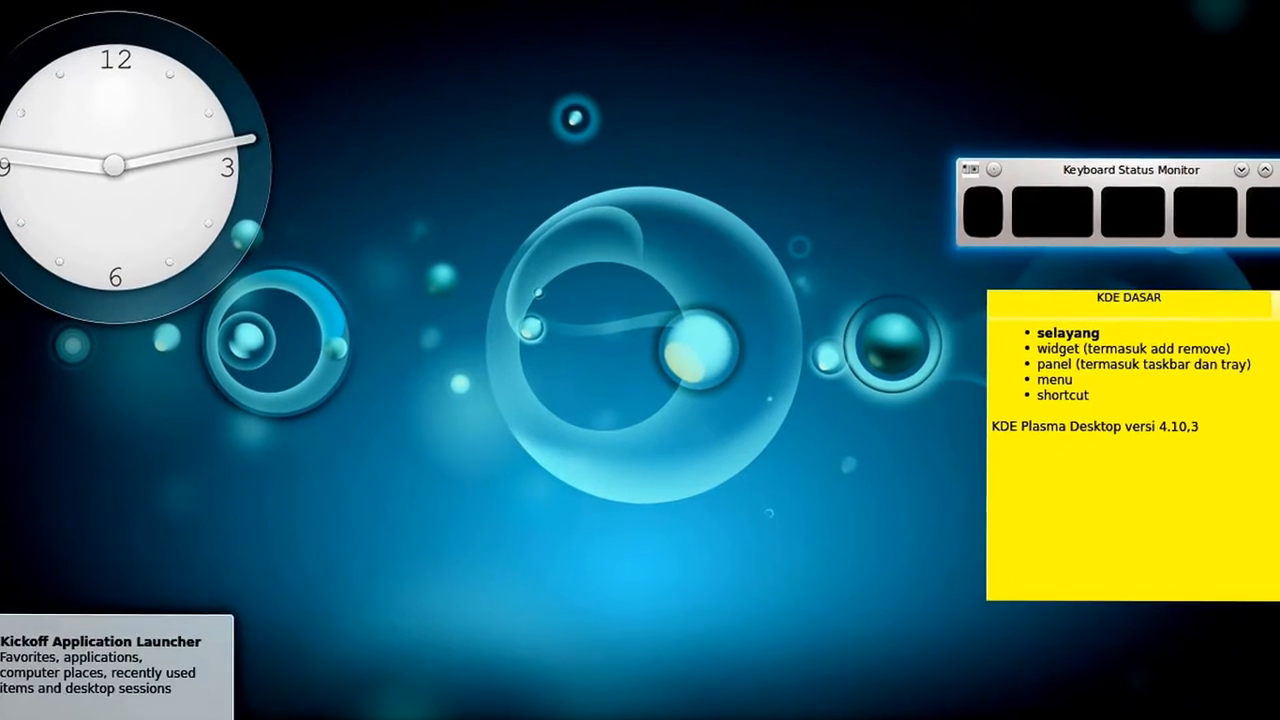
{"action": "left_click", "coordinate": [5, 715]}
{"action": "left_click", "coordinate": [5, 715]}
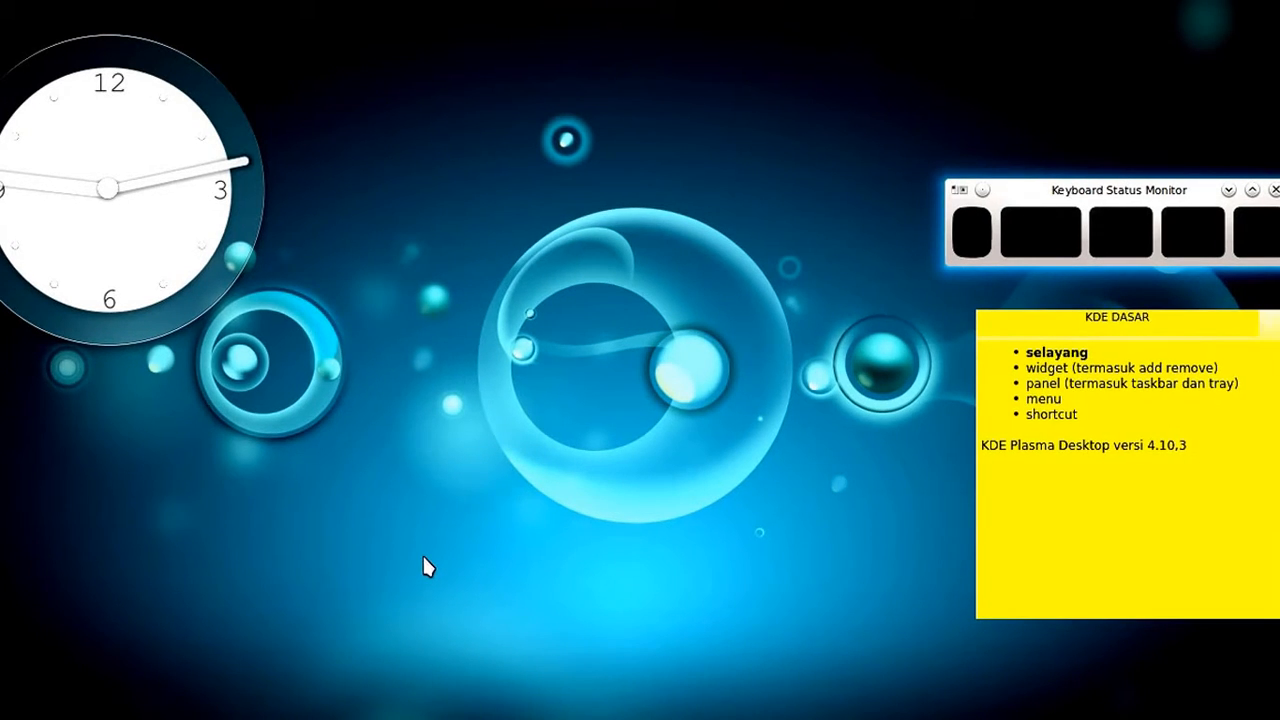
{"action": "mouse_move", "coordinate": [612, 716]}
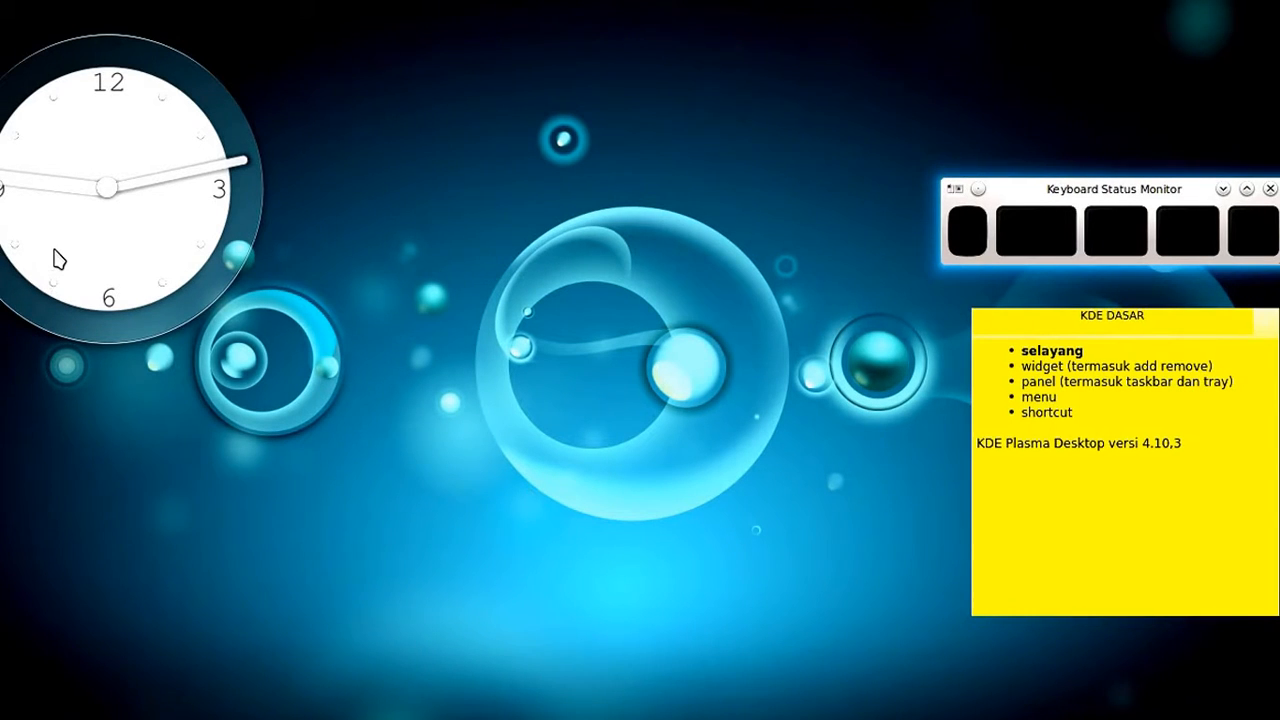
{"action": "mouse_move", "coordinate": [52, 255]}
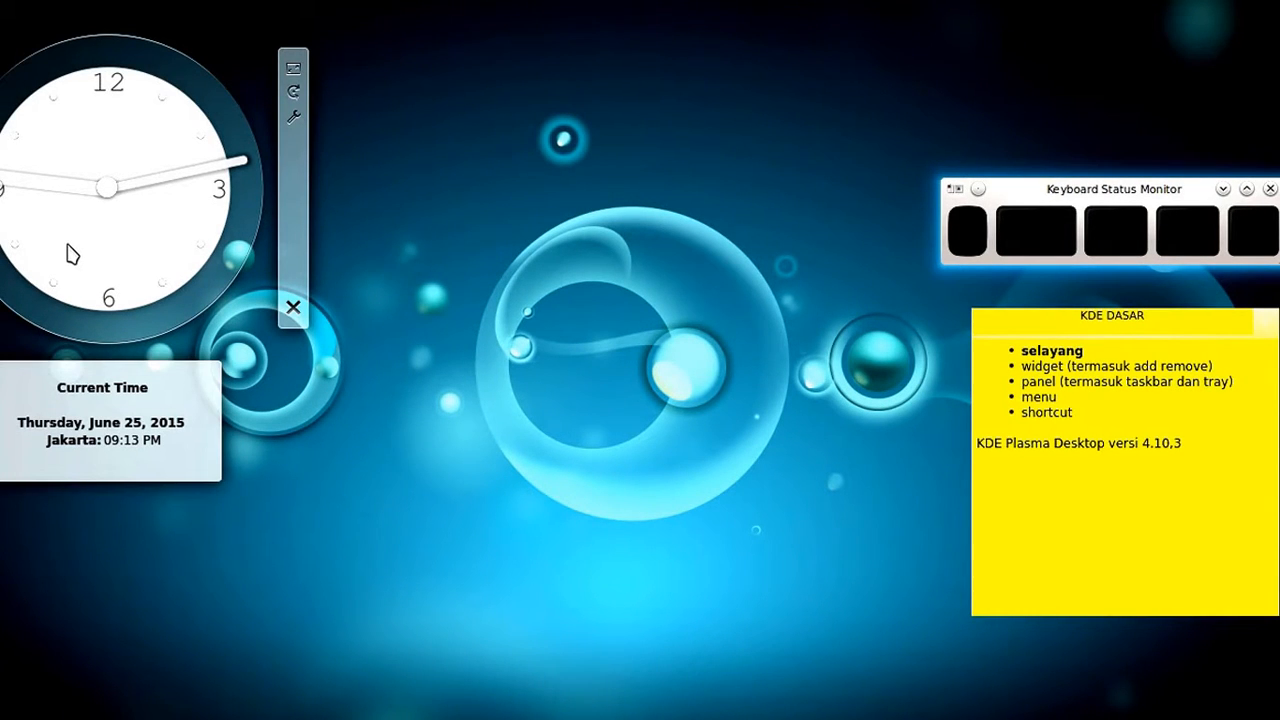
- Write "plasmoid" below the version line of the note, and erase it again
{"action": "left_click", "coordinate": [1212, 470]}
{"action": "type", "text": "[plas"}
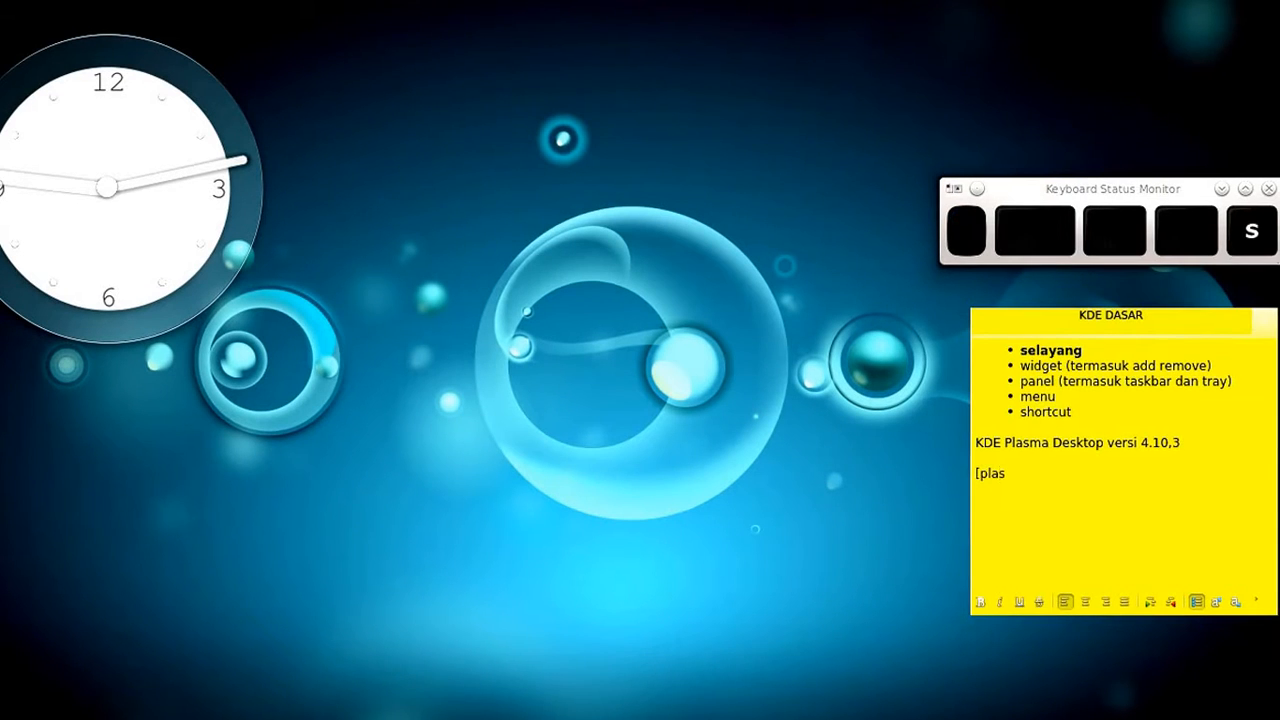
{"action": "key", "text": "BackSpace"}
{"action": "key", "text": "BackSpace"}
{"action": "key", "text": "BackSpace"}
{"action": "key", "text": "BackSpace"}
{"action": "key", "text": "BackSpace"}
{"action": "type", "text": "plasm"}
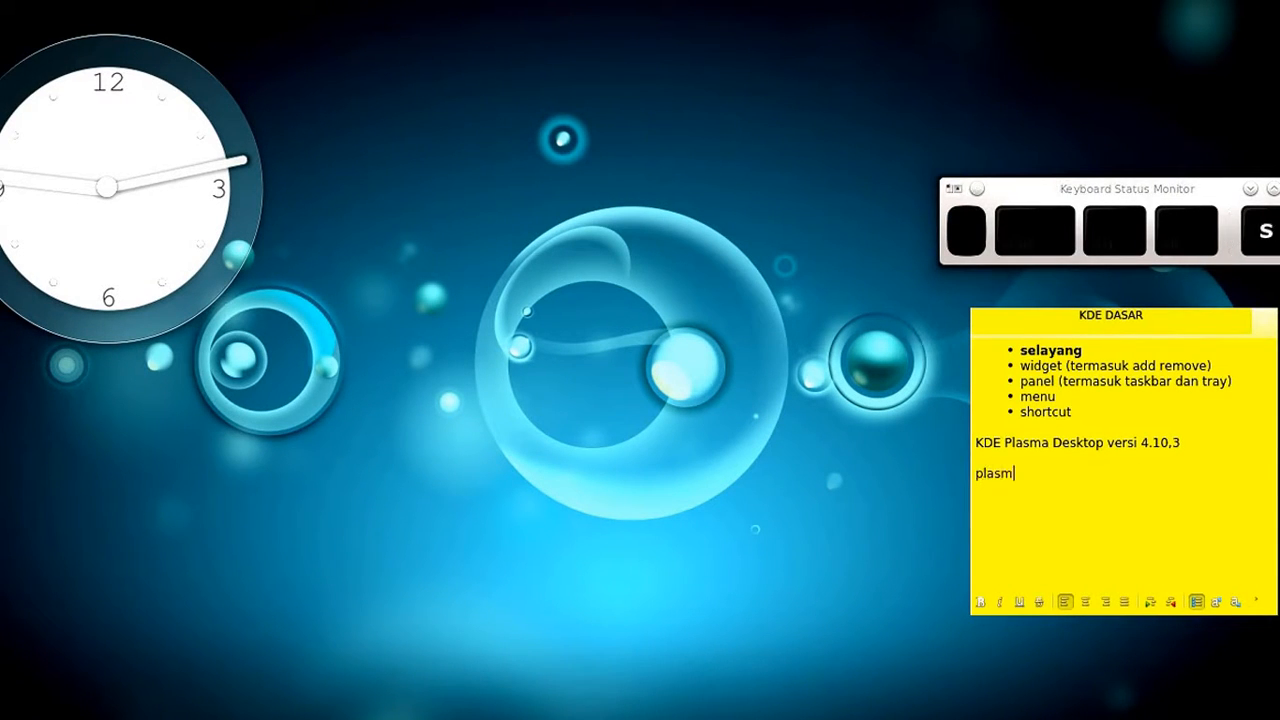
{"action": "type", "text": "oid"}
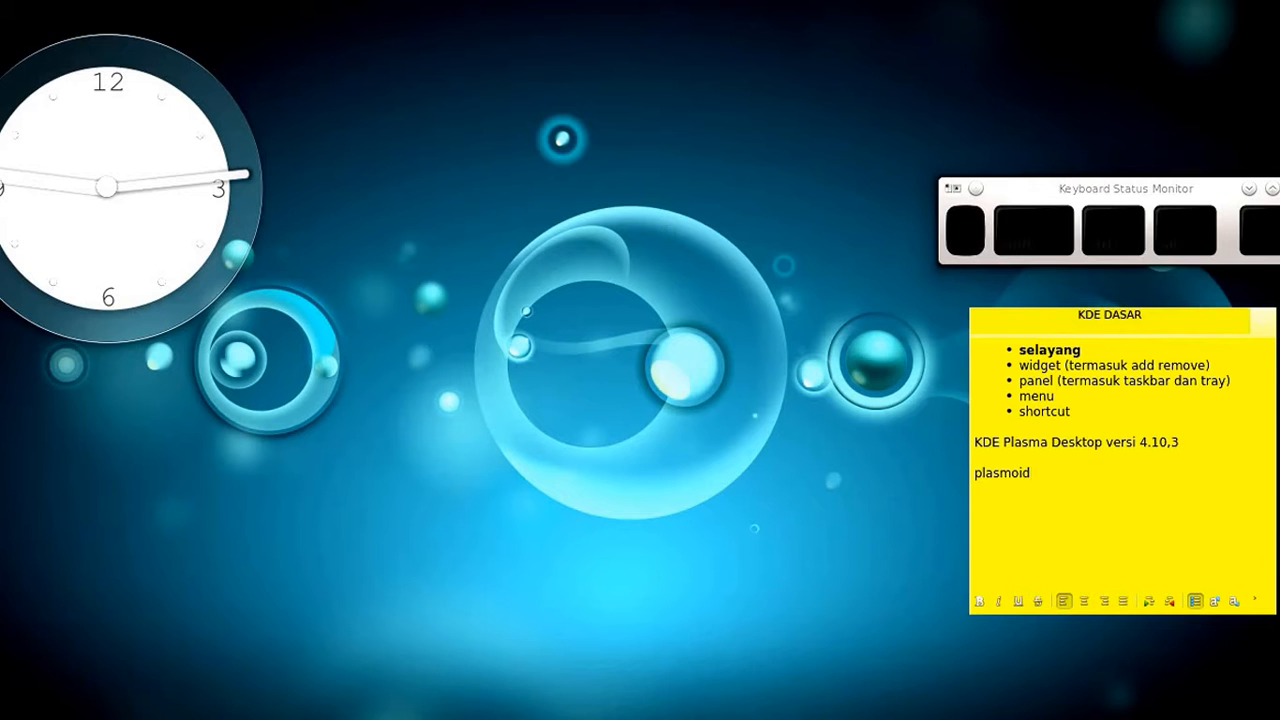
{"action": "key", "text": "ctrl+BackSpace"}
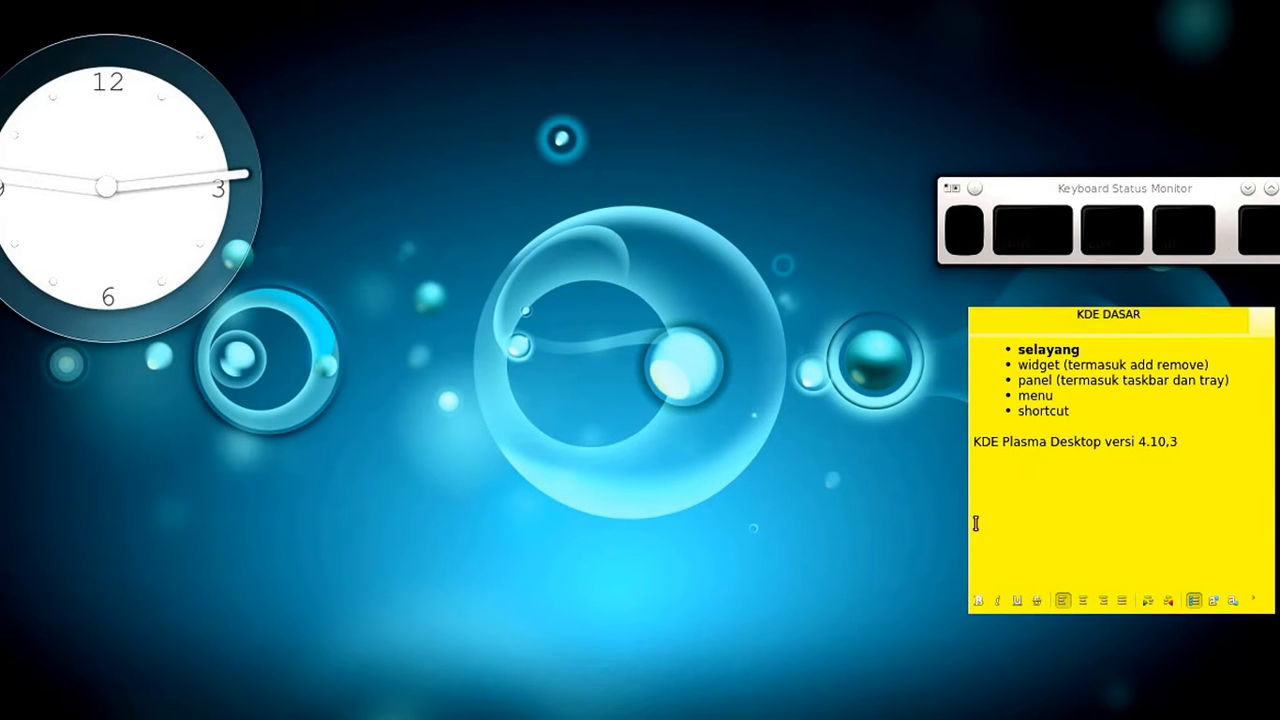
- Strike through the "selayang" item in the note and remove its bold formatting
{"action": "mouse_move", "coordinate": [203, 305]}
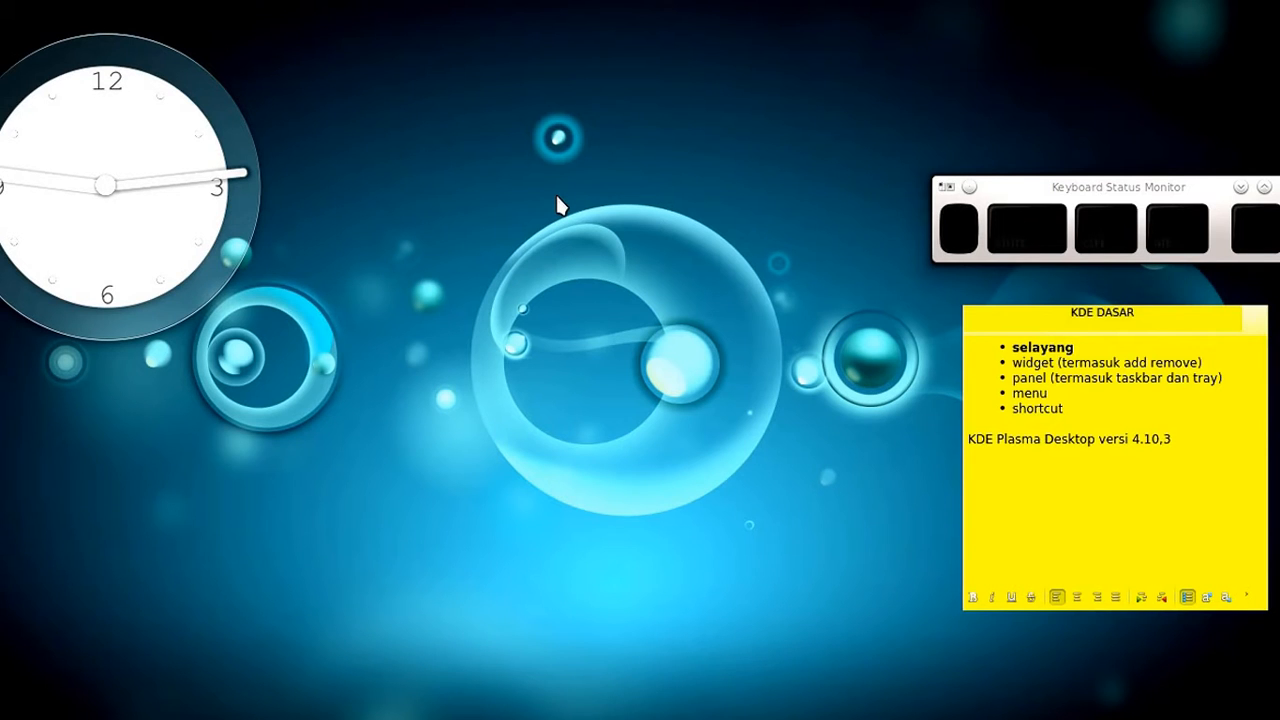
{"action": "mouse_move", "coordinate": [146, 200]}
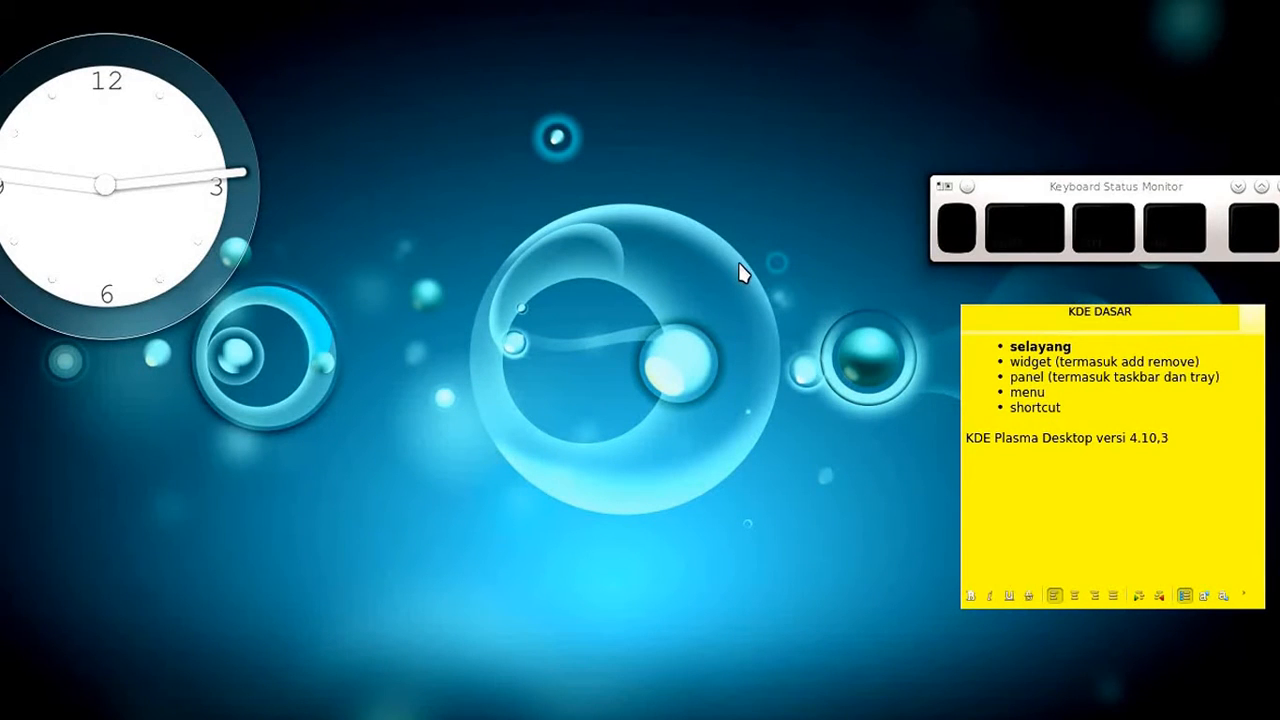
{"action": "left_click_drag", "start_coordinate": [1075, 345], "coordinate": [1012, 348]}
{"action": "key", "text": "ctrl+s"}
{"action": "left_click", "coordinate": [1232, 362]}
- Make the "widget (termasuk add remove)" item bold in the note
{"action": "left_click_drag", "start_coordinate": [1205, 362], "coordinate": [1012, 368]}
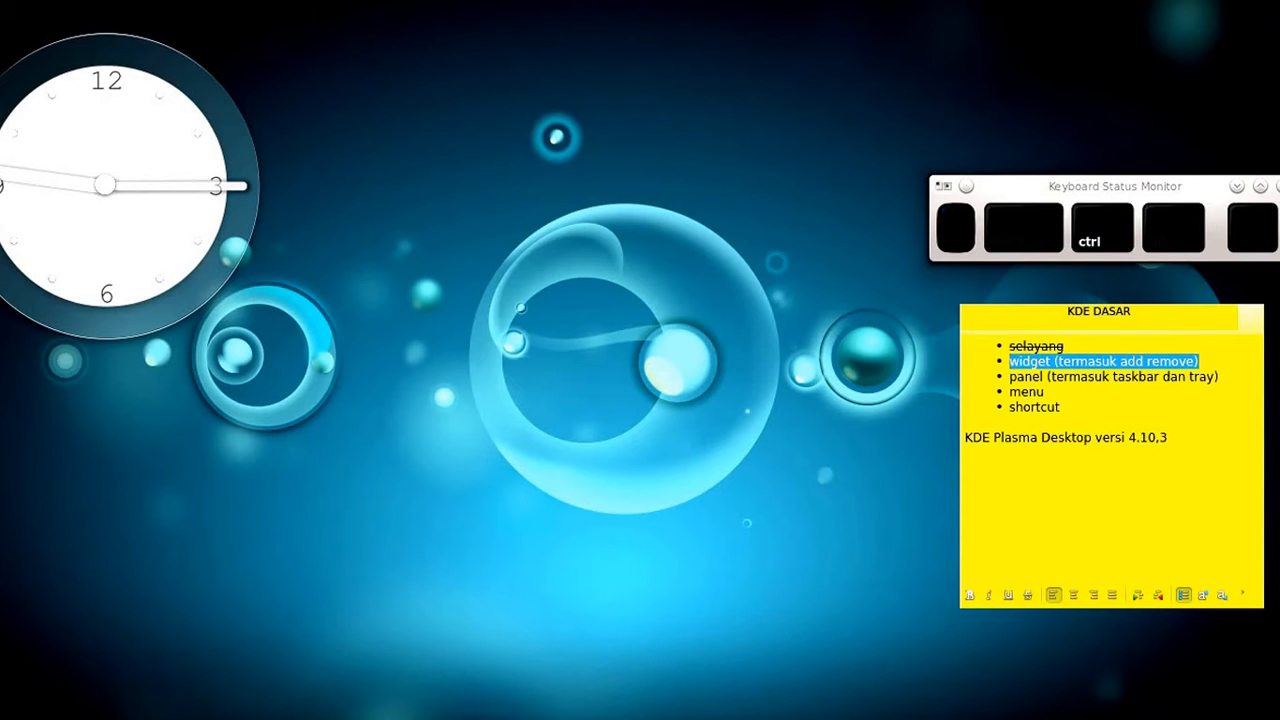
{"action": "key", "text": "ctrl+b"}
{"action": "left_click", "coordinate": [1081, 377]}
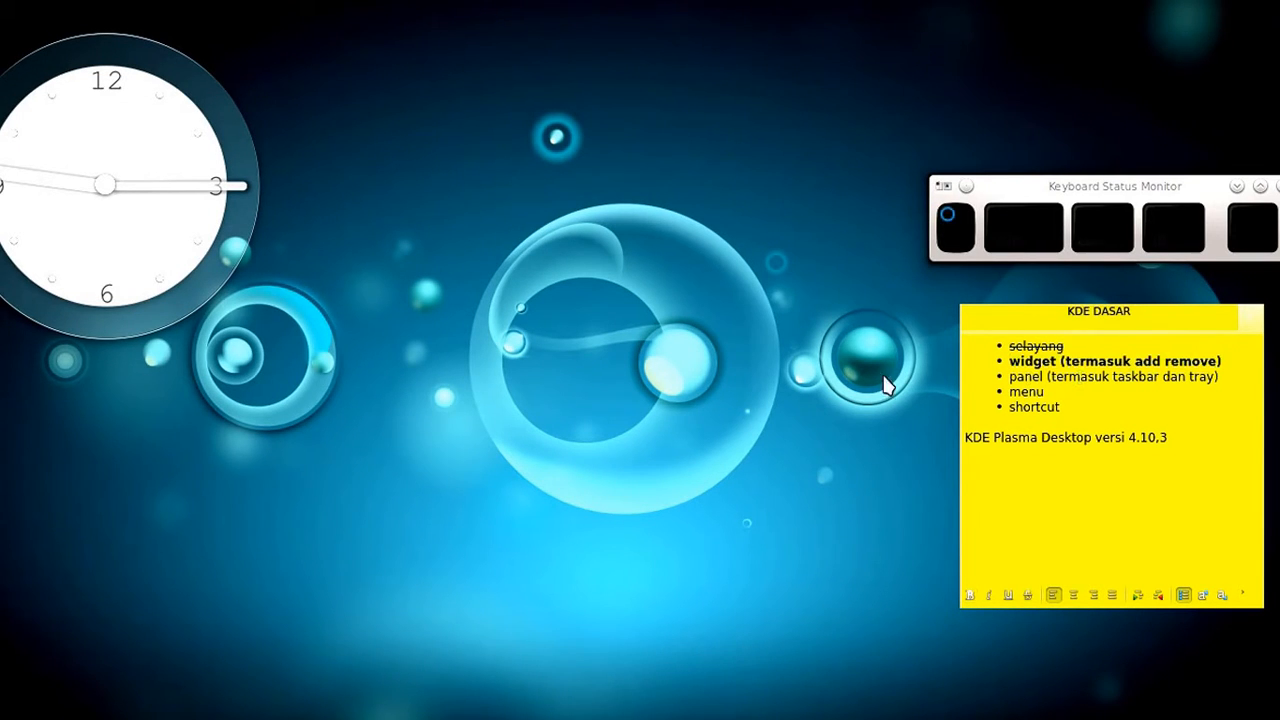
- Open the list of widgets that can be added, look through the first entries up to Folder View, and close it
{"action": "mouse_move", "coordinate": [206, 214]}
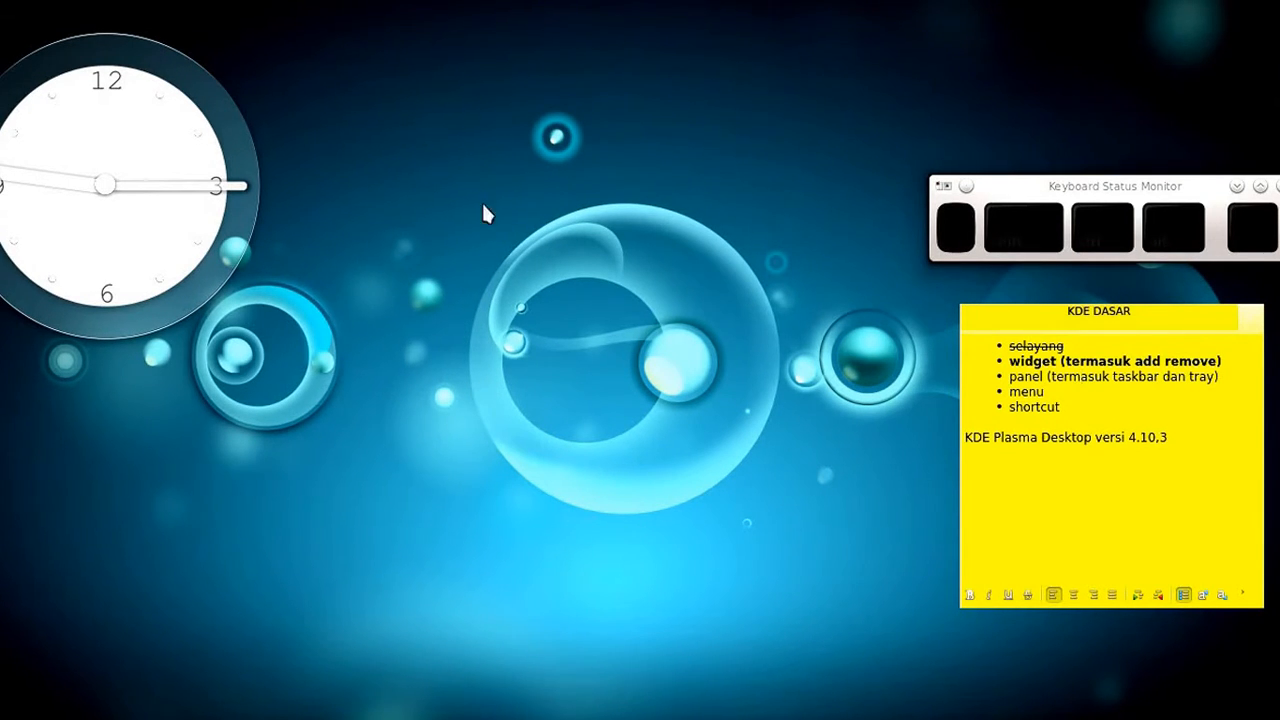
{"action": "right_click", "coordinate": [452, 155]}
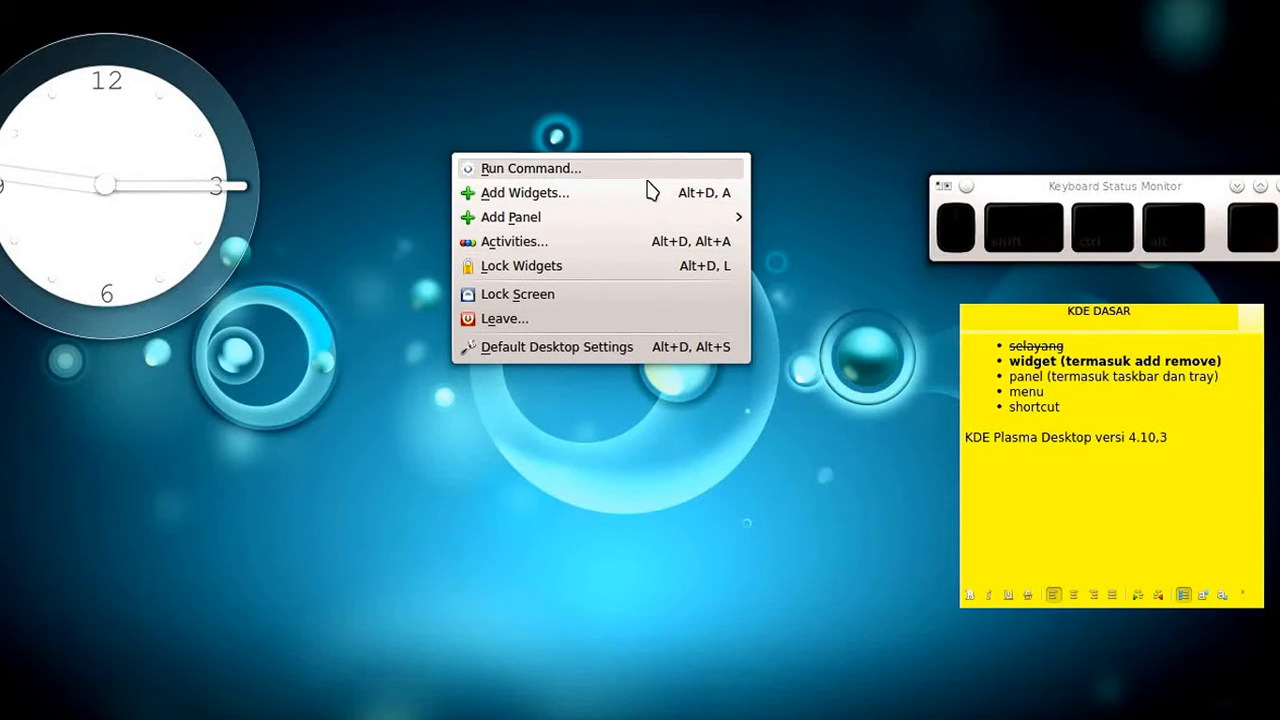
{"action": "left_click", "coordinate": [529, 196]}
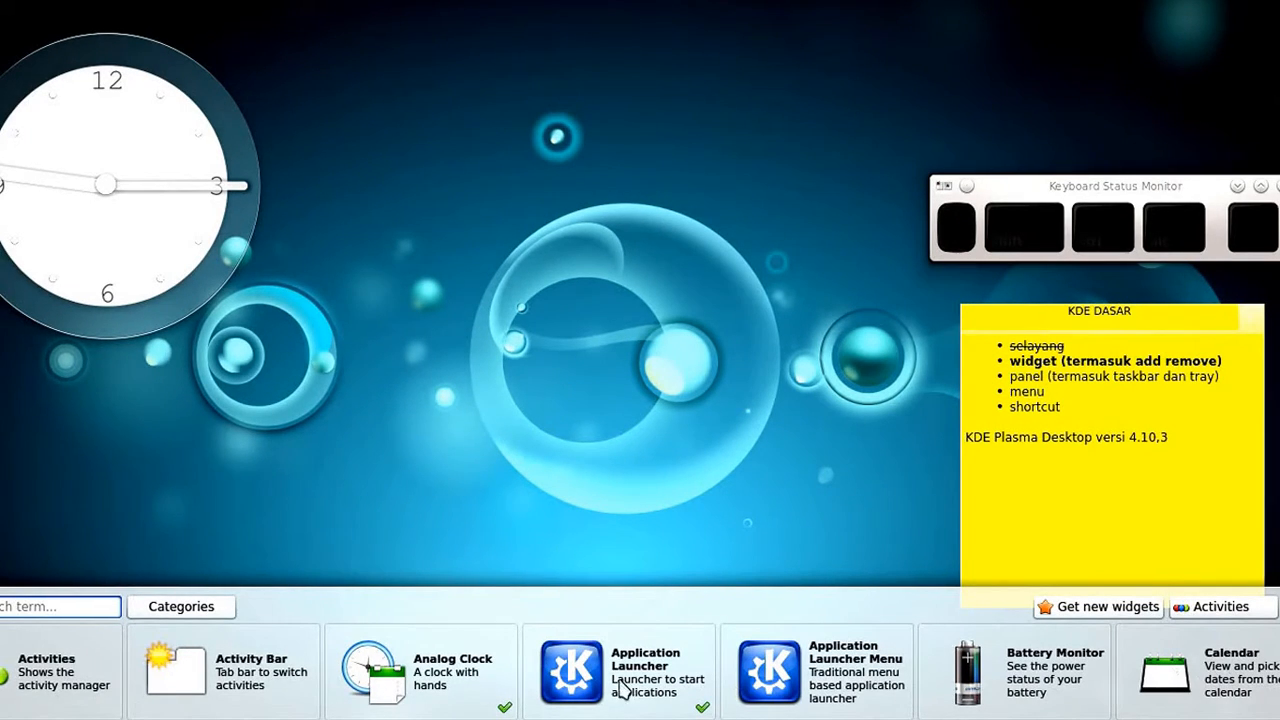
{"action": "scroll", "coordinate": [265, 685], "scroll_direction": "down", "scroll_amount": 3}
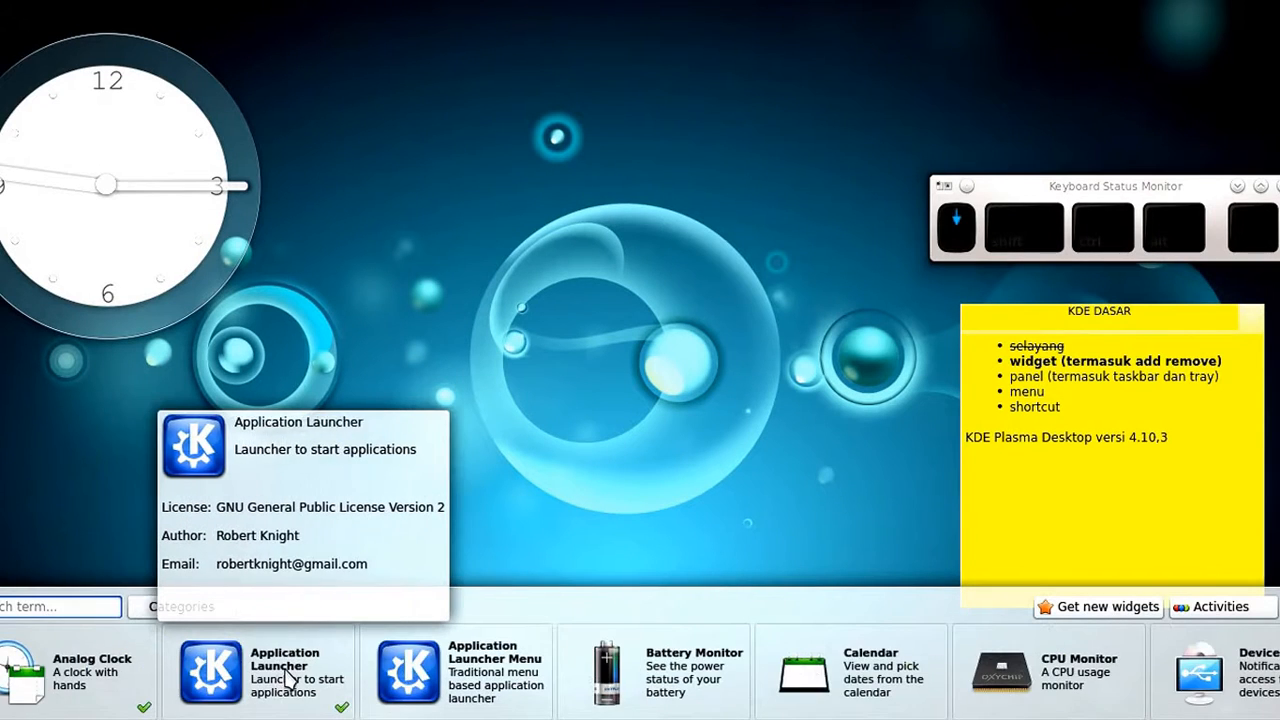
{"action": "scroll", "coordinate": [287, 678], "scroll_direction": "down", "scroll_amount": 3}
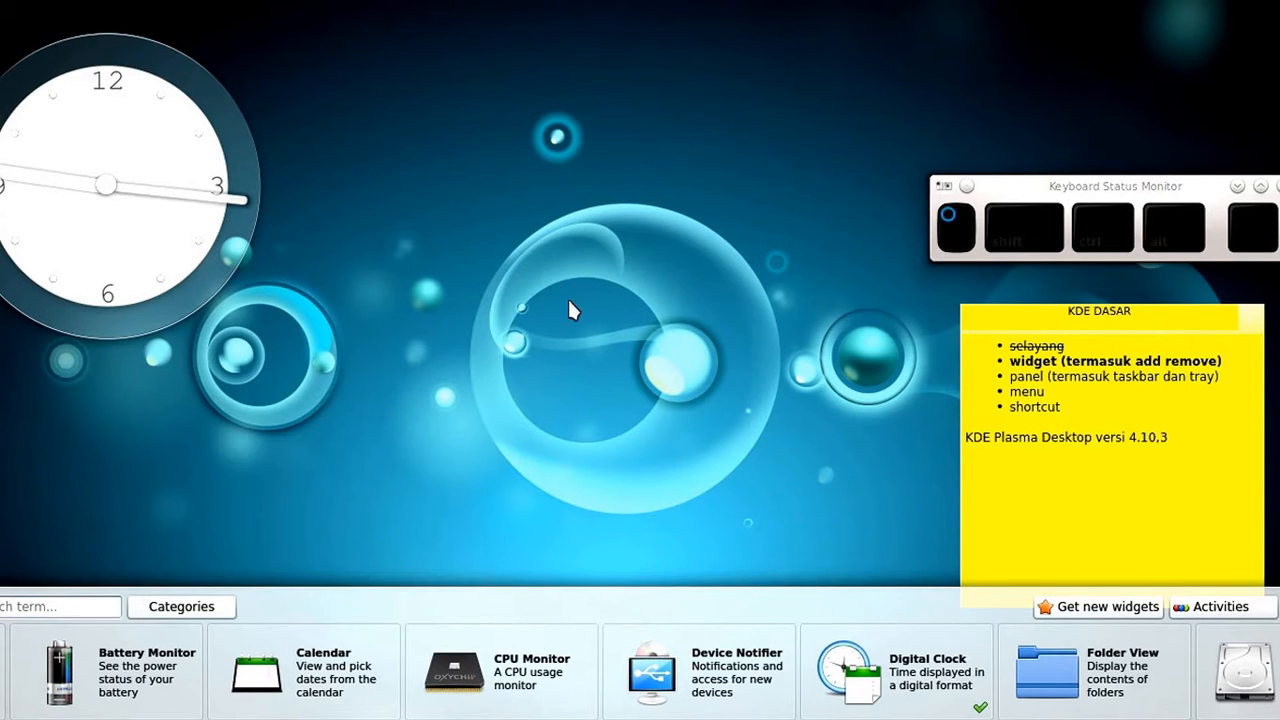
{"action": "left_click", "coordinate": [1278, 607]}
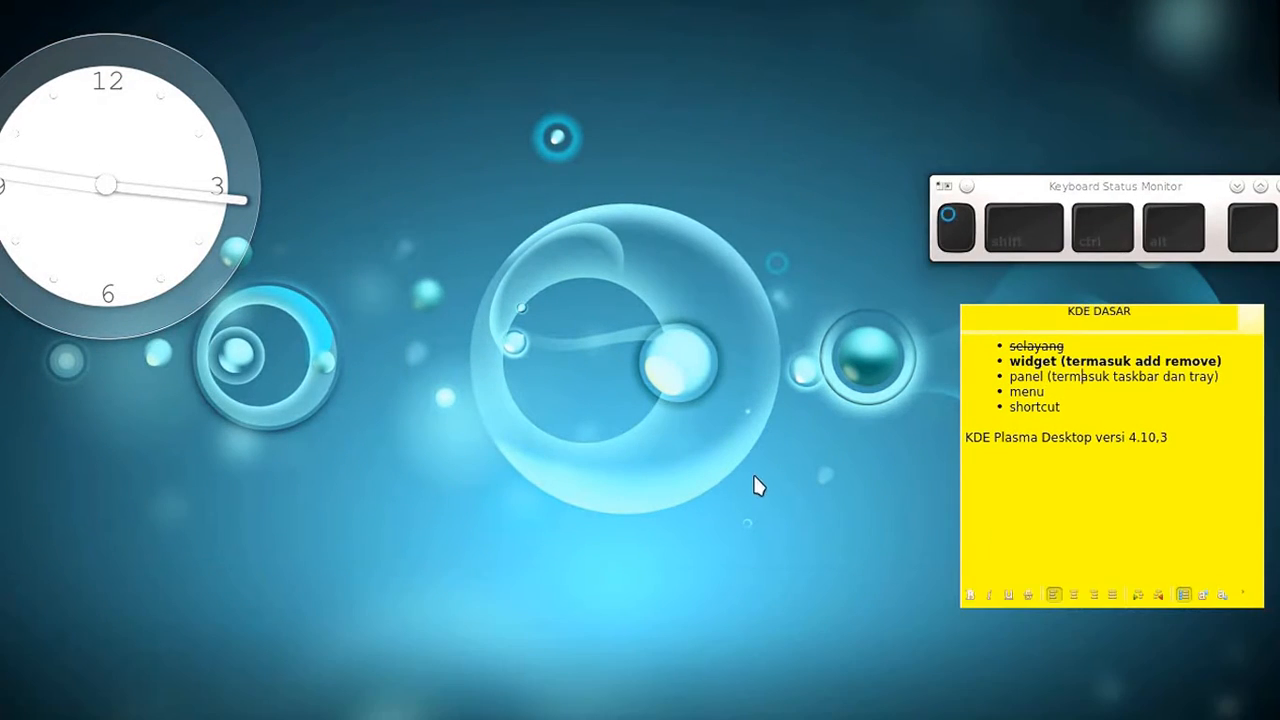
- Open a Konsole terminal and run "plasma-desktop --version"
{"action": "key", "text": "ctrl+alt+t"}
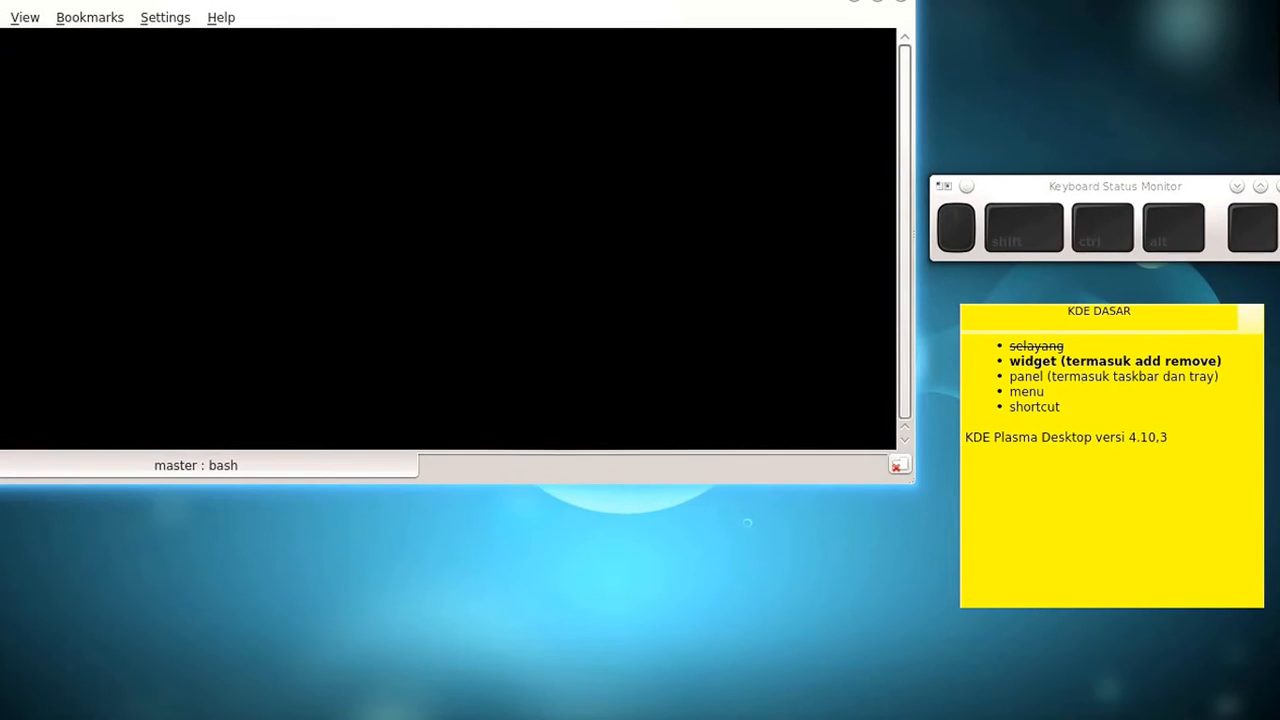
{"action": "type", "text": "as"}
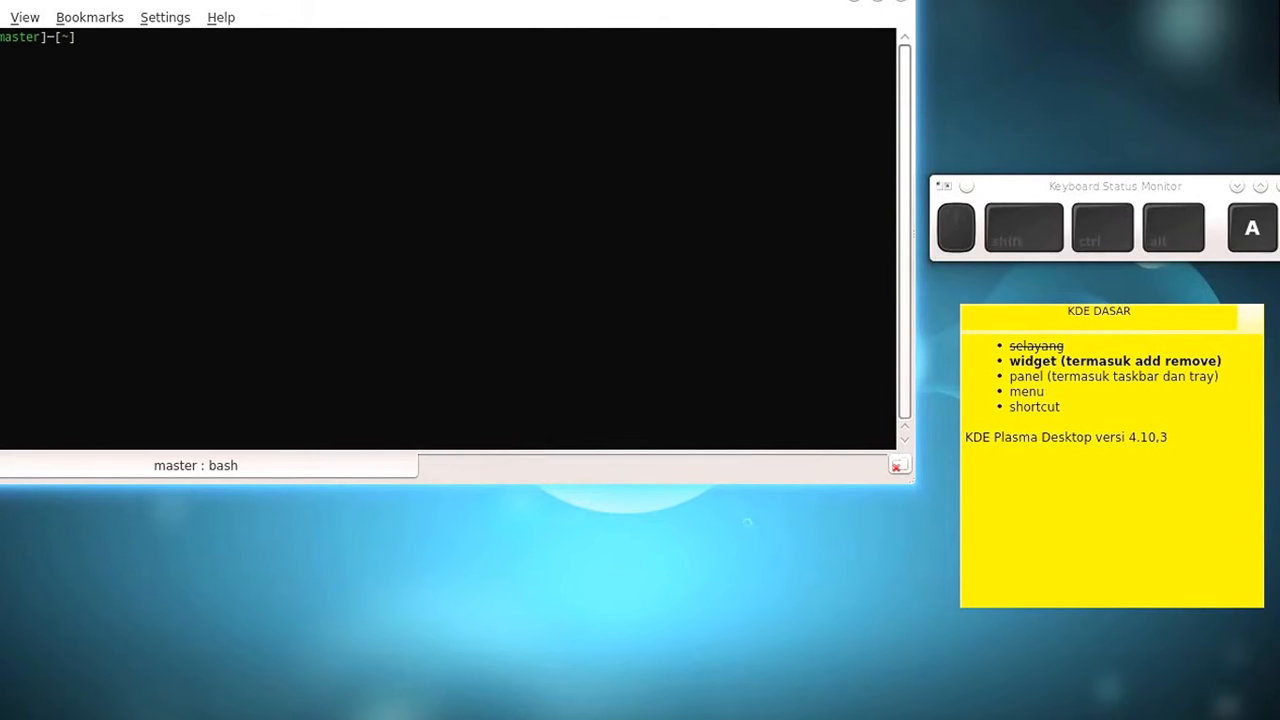
{"action": "type", "text": "ma-desktop --version"}
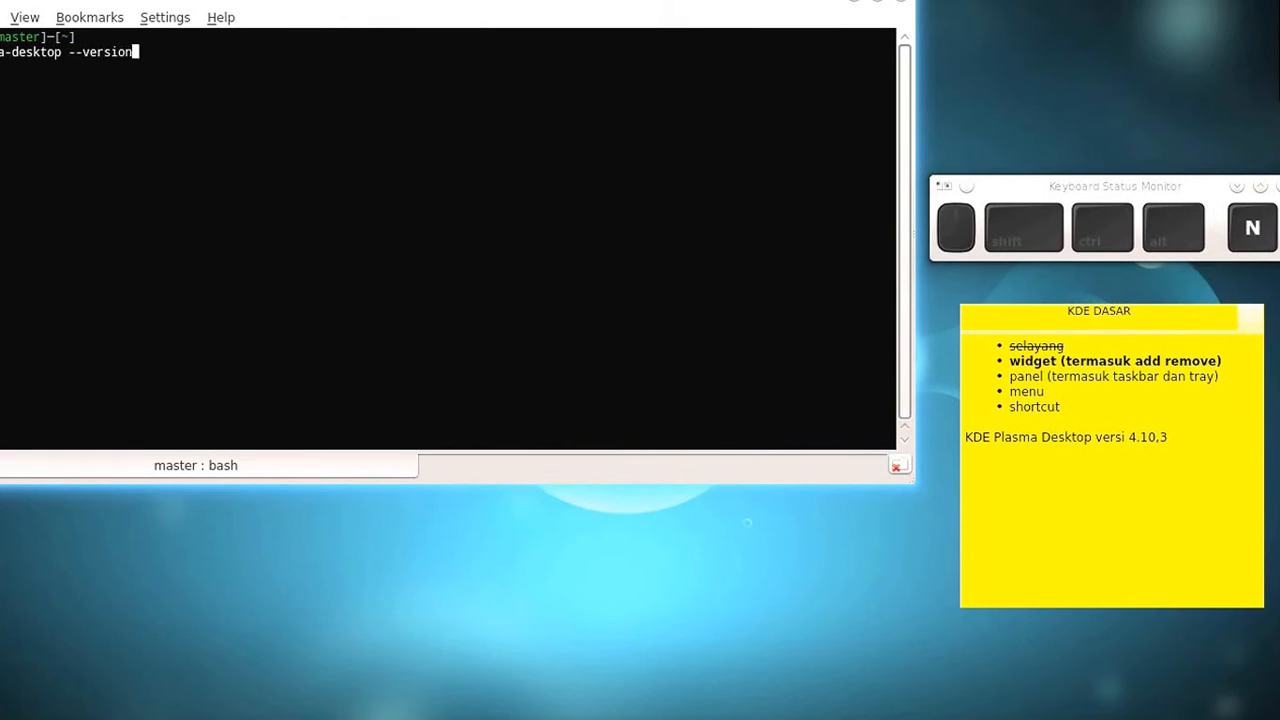
{"action": "key", "text": "Return"}
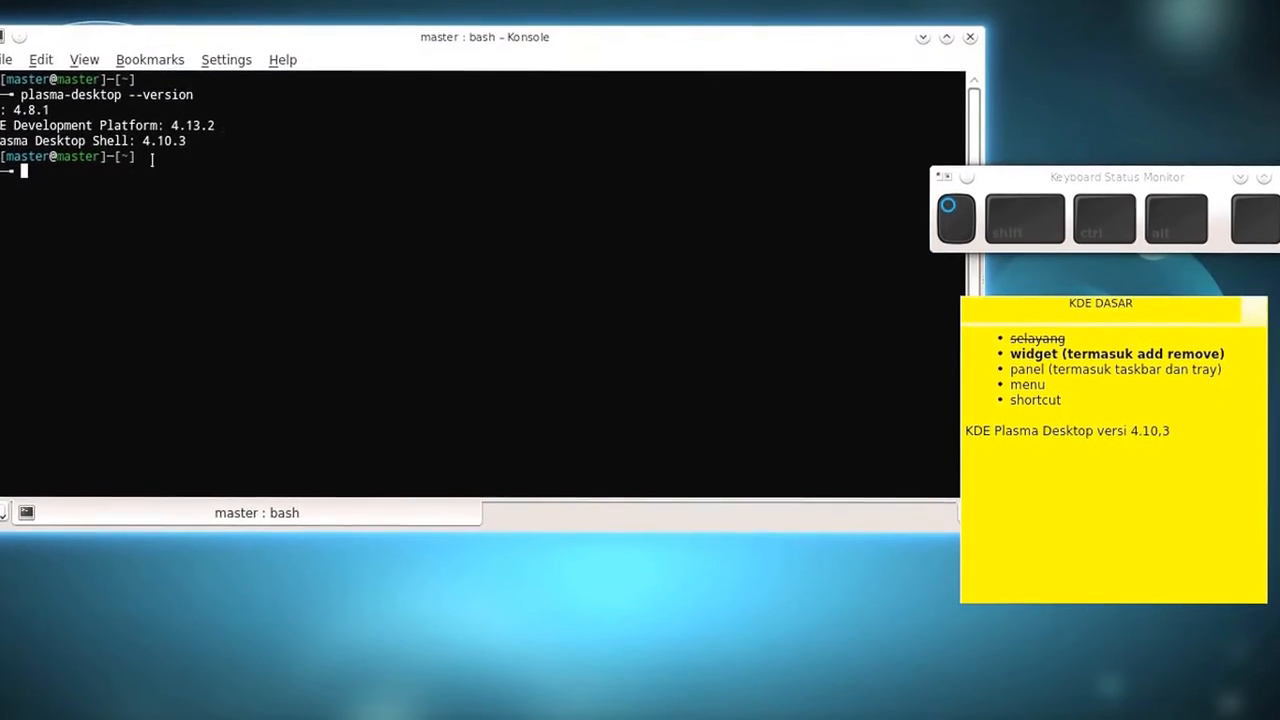
- Compare the Plasma Desktop Shell version in the terminal output with the version written in the note, and close the terminal
{"action": "left_click_drag", "start_coordinate": [187, 139], "coordinate": [142, 140]}
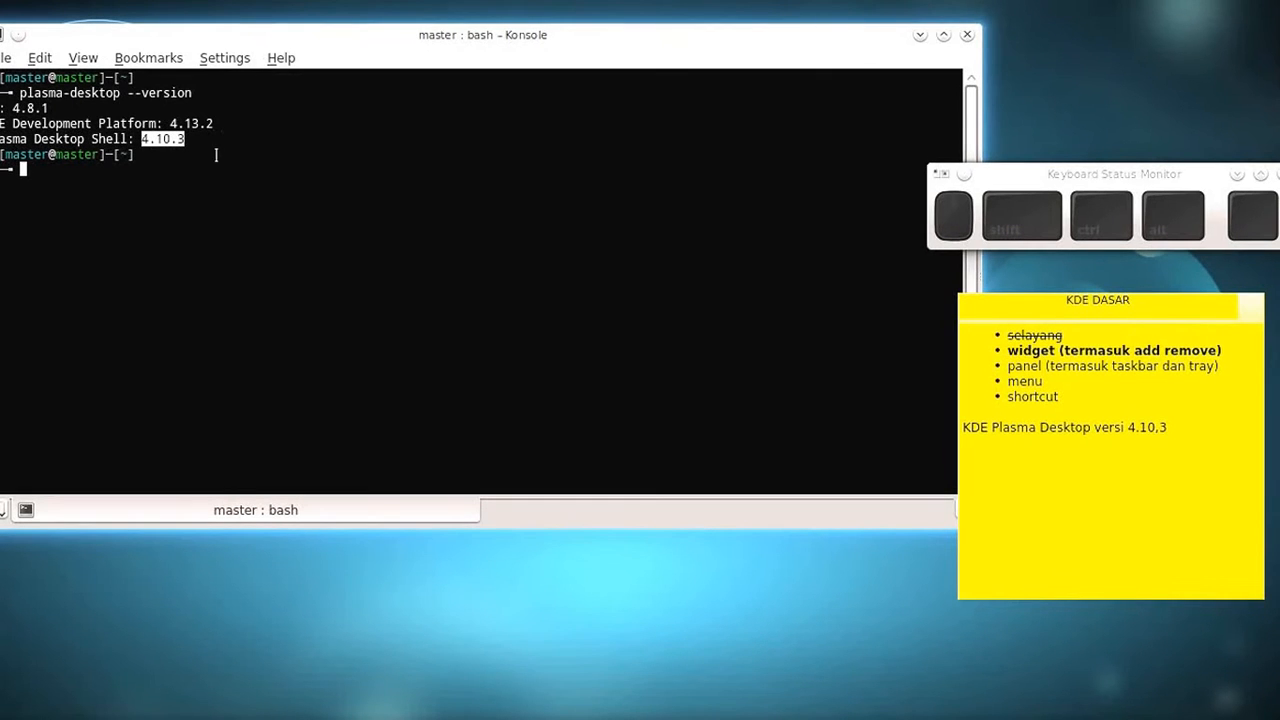
{"action": "left_click", "coordinate": [1184, 427]}
{"action": "left_click_drag", "start_coordinate": [1184, 427], "coordinate": [1124, 427]}
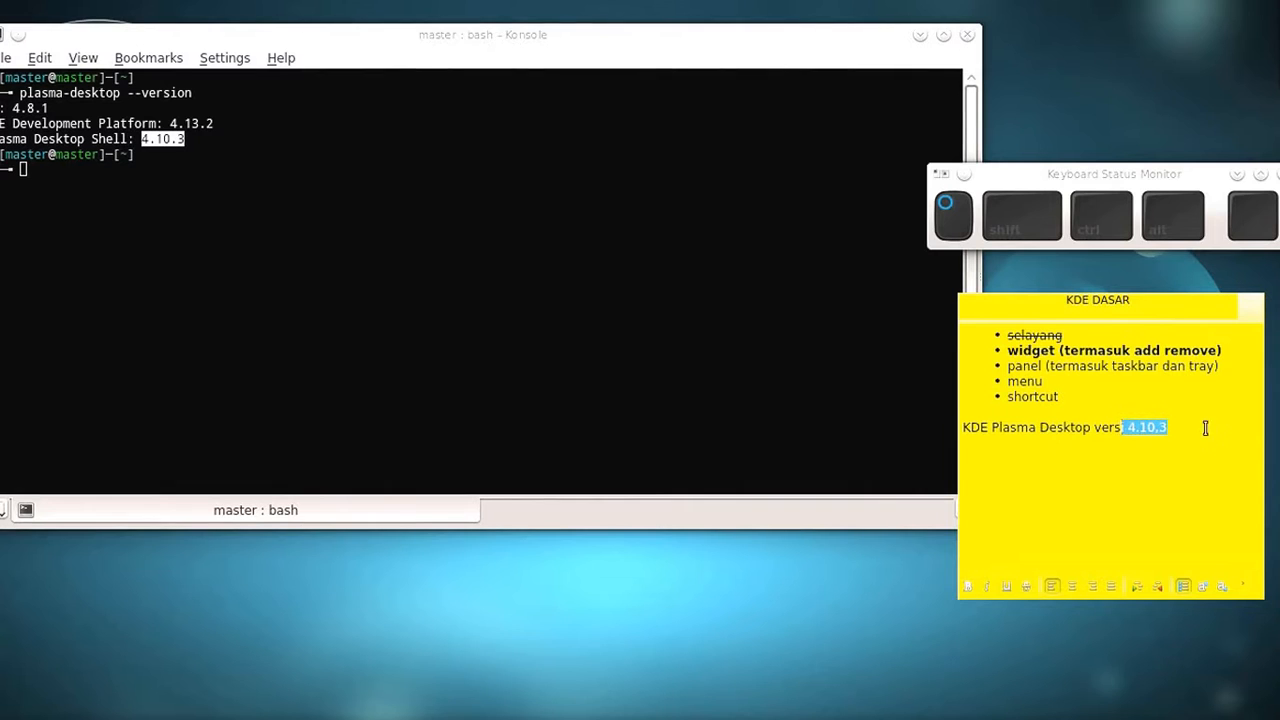
{"action": "left_click", "coordinate": [434, 203]}
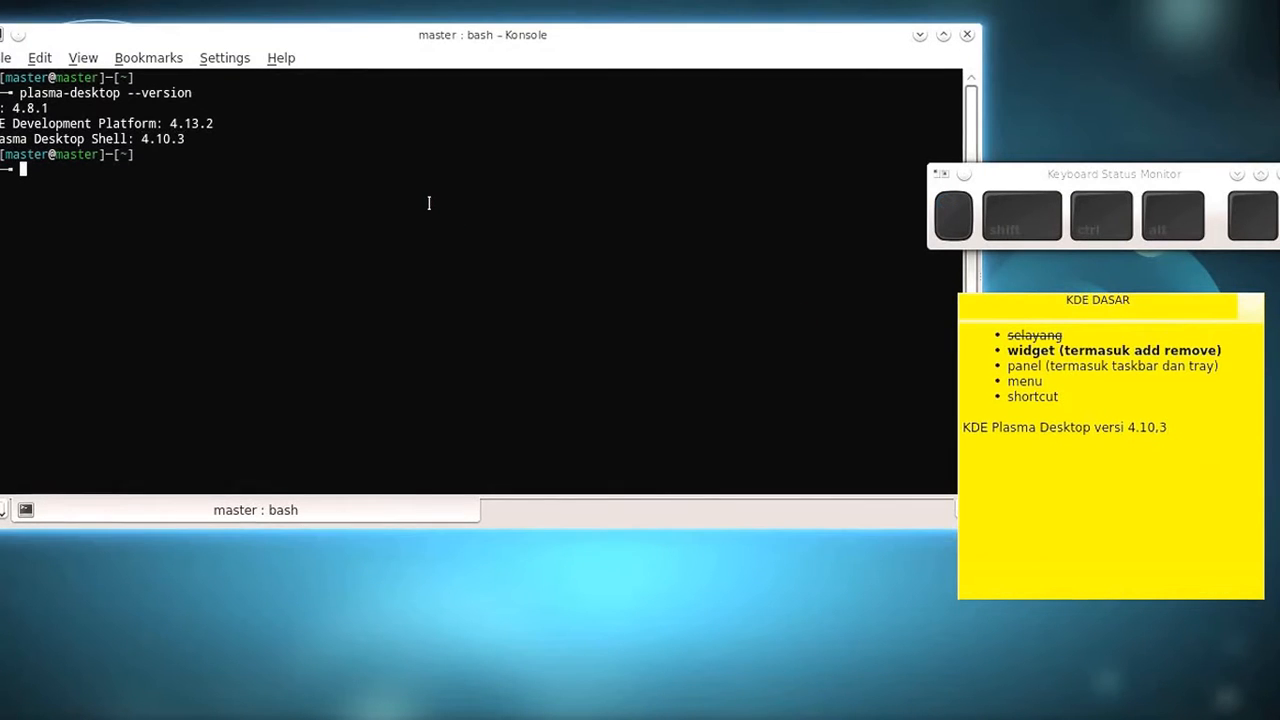
{"action": "left_click", "coordinate": [202, 142]}
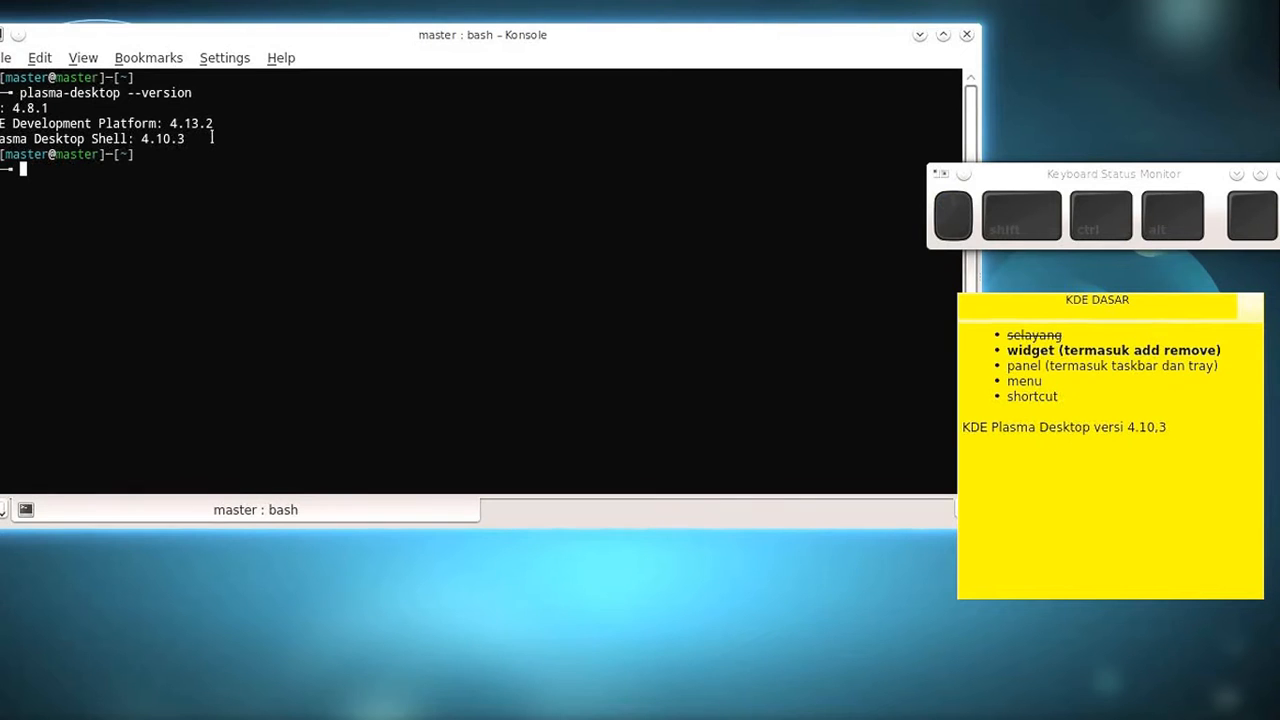
{"action": "left_click", "coordinate": [966, 35]}
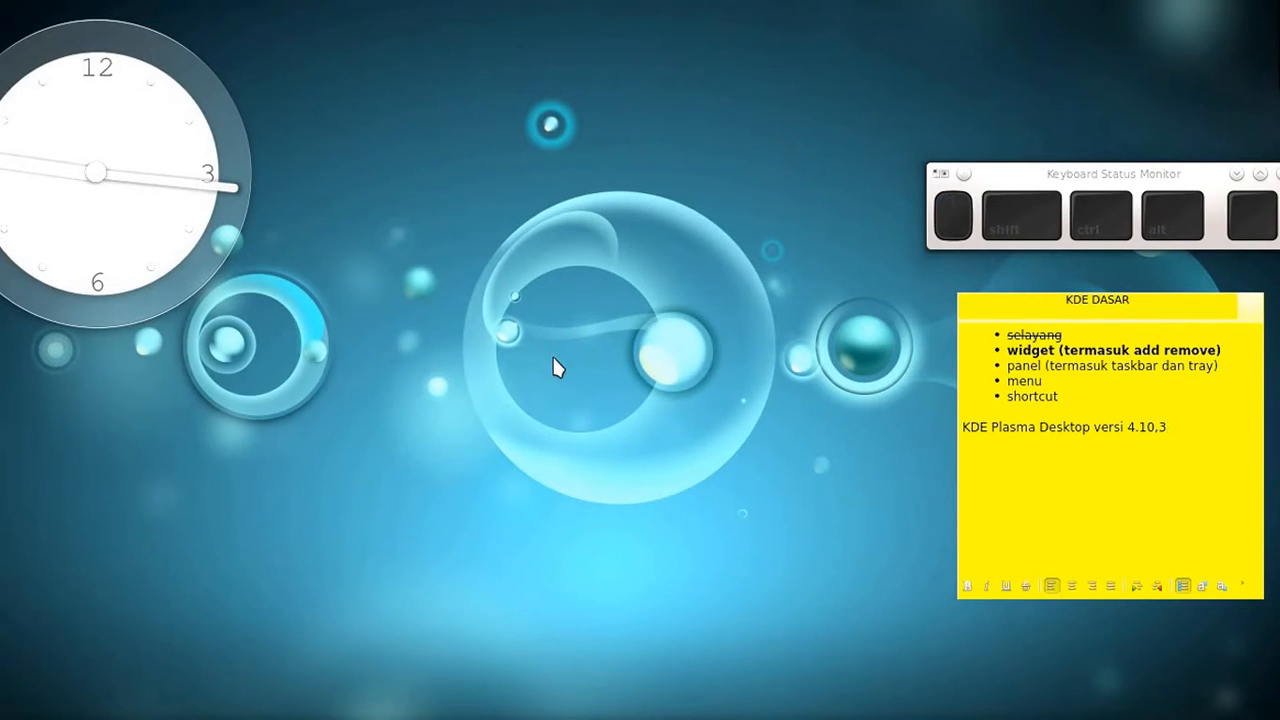
- Browse the available widgets, try to place Digital Clock and Memory Status on the desktop, and close the widget list
{"action": "right_click", "coordinate": [428, 36]}
{"action": "left_click", "coordinate": [500, 75]}
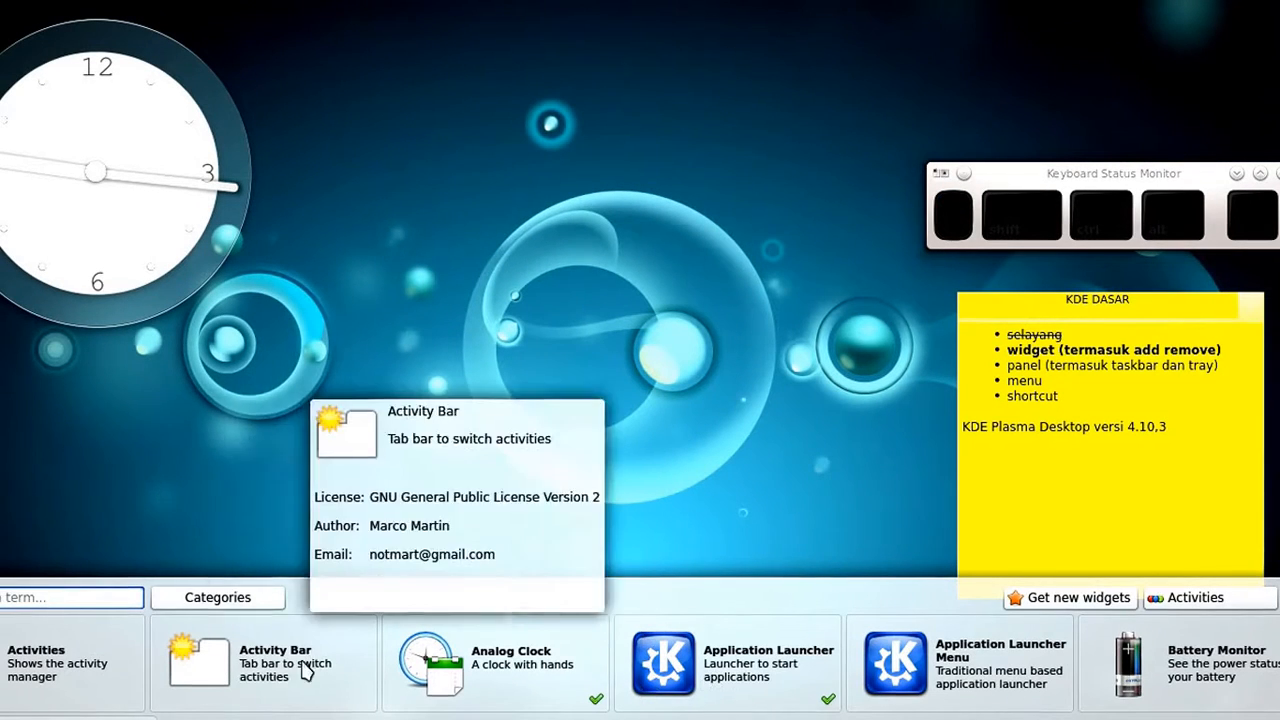
{"action": "scroll", "coordinate": [44, 676], "scroll_direction": "down", "scroll_amount": 1}
{"action": "scroll", "coordinate": [44, 676], "scroll_direction": "down", "scroll_amount": 3}
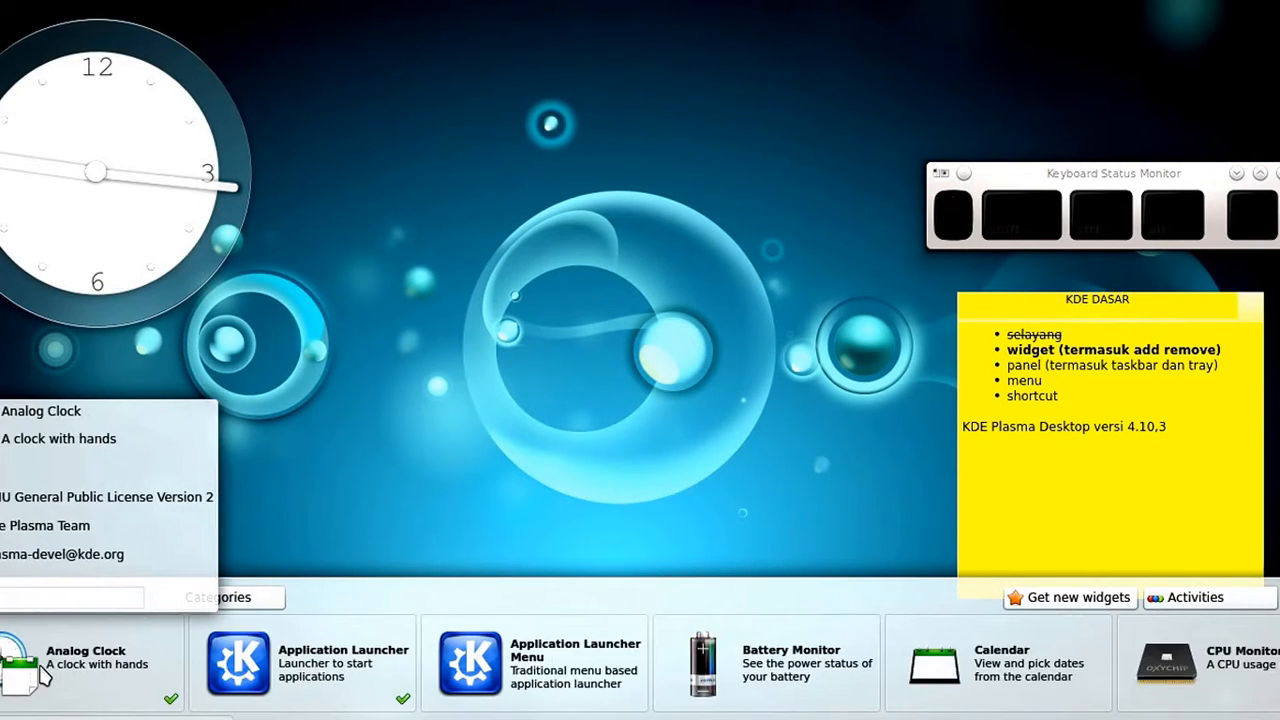
{"action": "scroll", "coordinate": [48, 668], "scroll_direction": "down", "scroll_amount": 2}
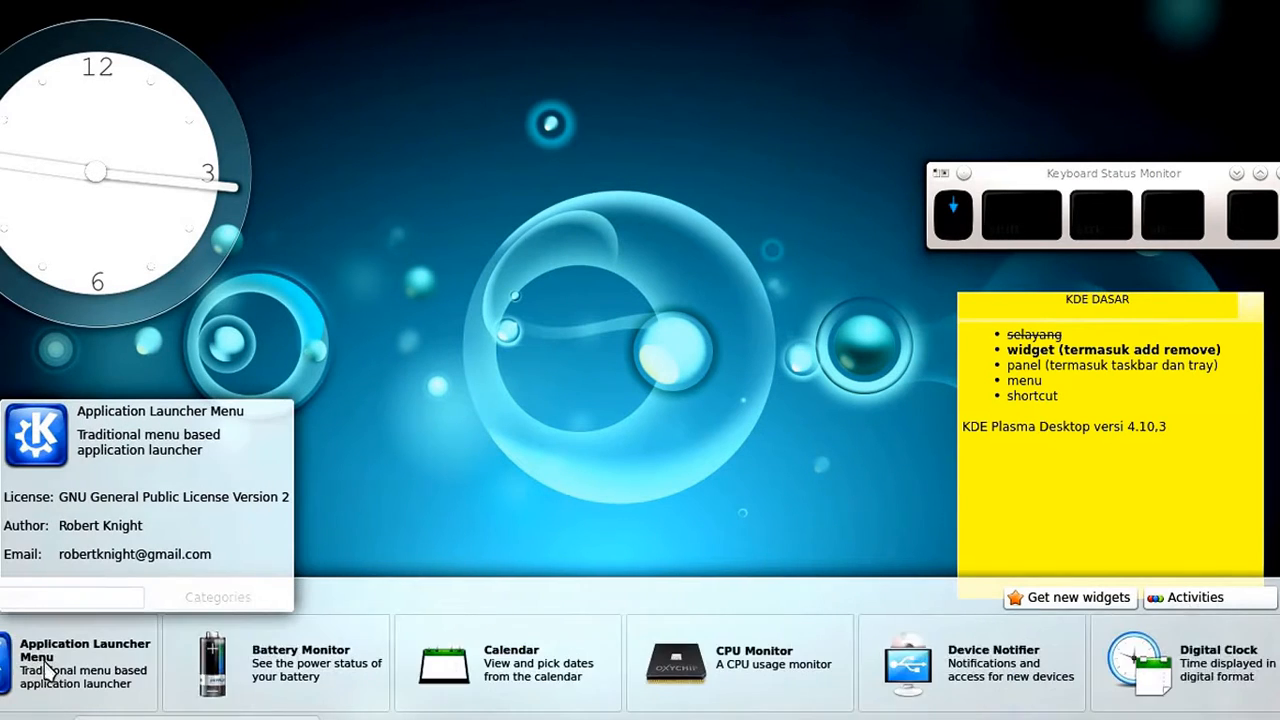
{"action": "scroll", "coordinate": [48, 672], "scroll_direction": "down", "scroll_amount": 1}
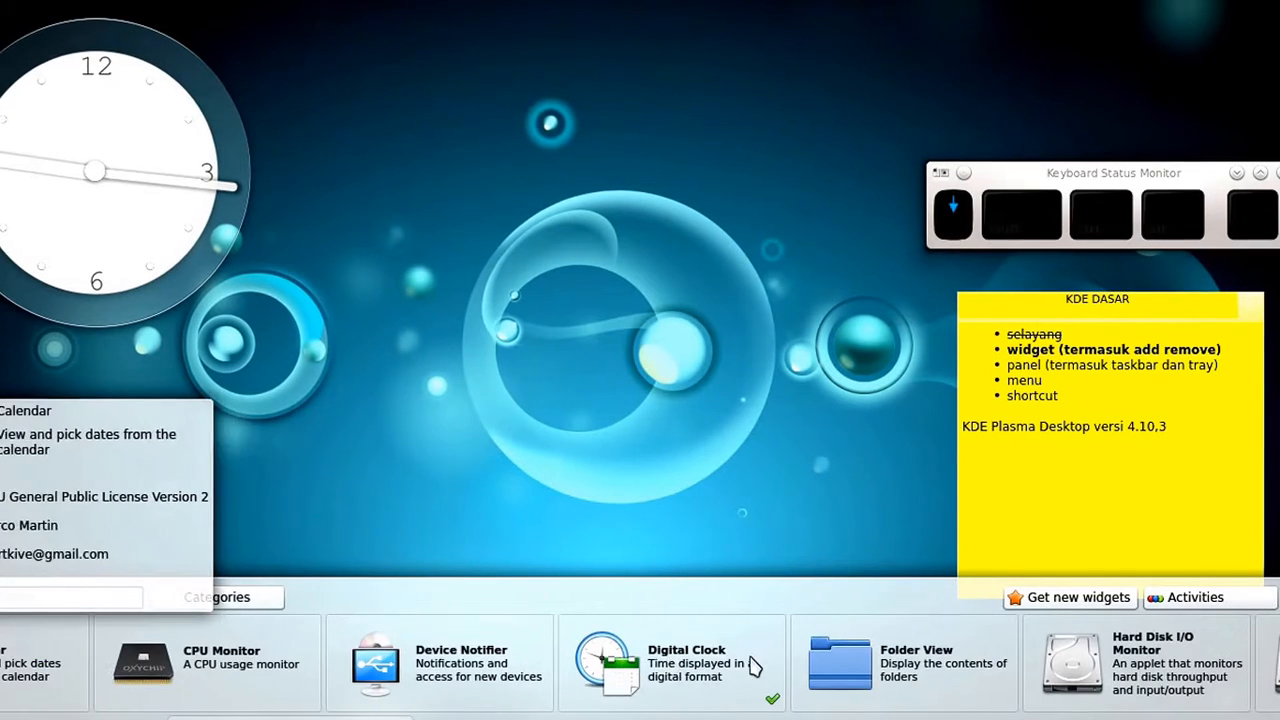
{"action": "left_click_drag", "start_coordinate": [670, 693], "coordinate": [489, 155]}
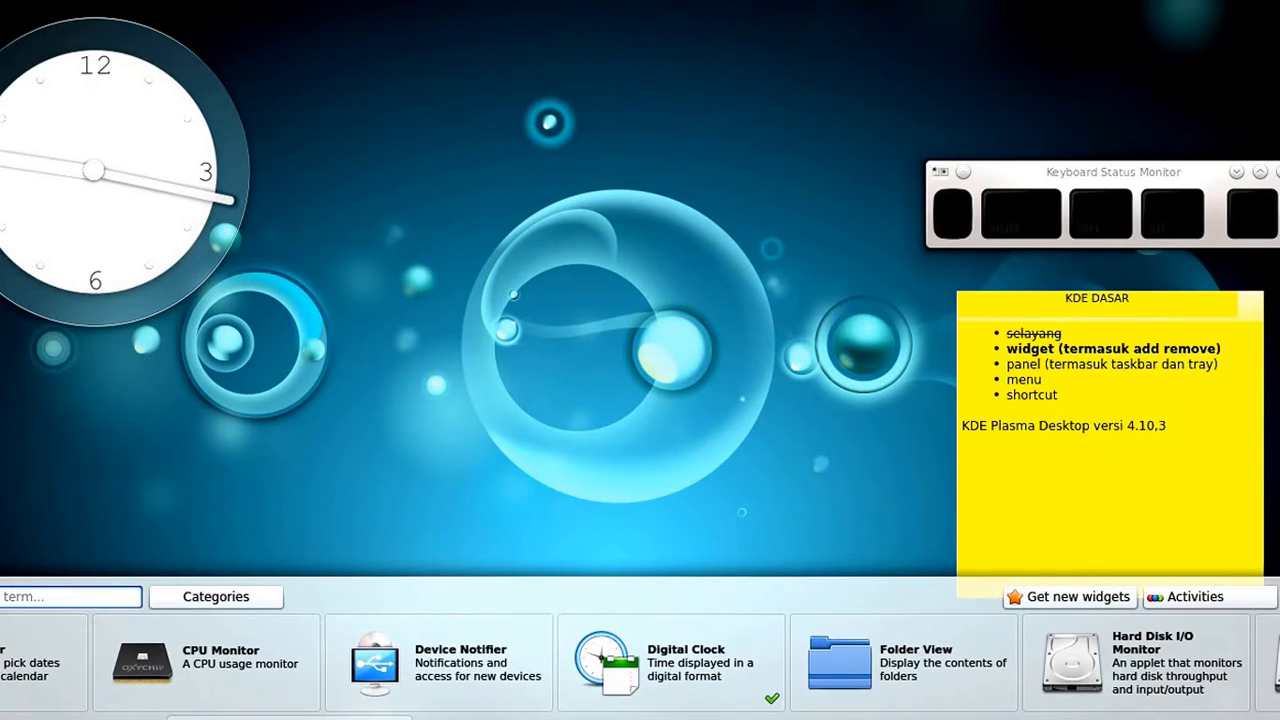
{"action": "scroll", "coordinate": [605, 680], "scroll_direction": "down", "scroll_amount": 1}
{"action": "scroll", "coordinate": [612, 680], "scroll_direction": "down", "scroll_amount": 5}
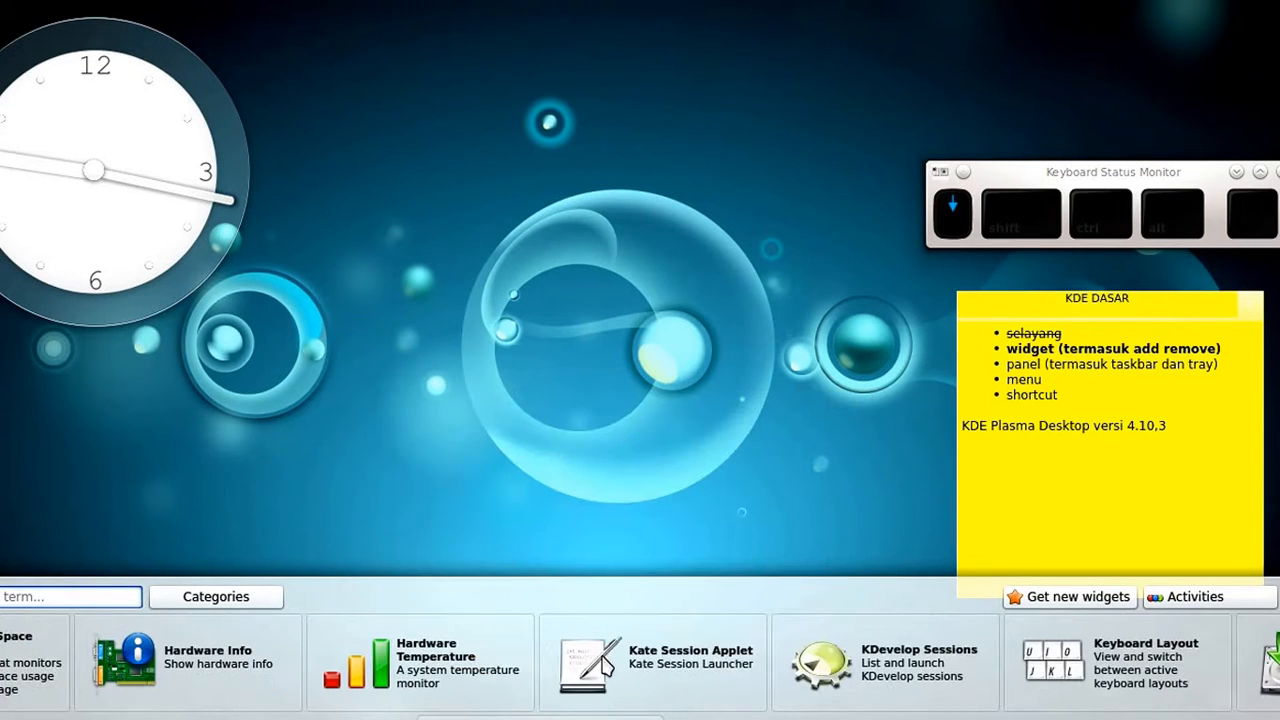
{"action": "scroll", "coordinate": [603, 668], "scroll_direction": "down", "scroll_amount": 5}
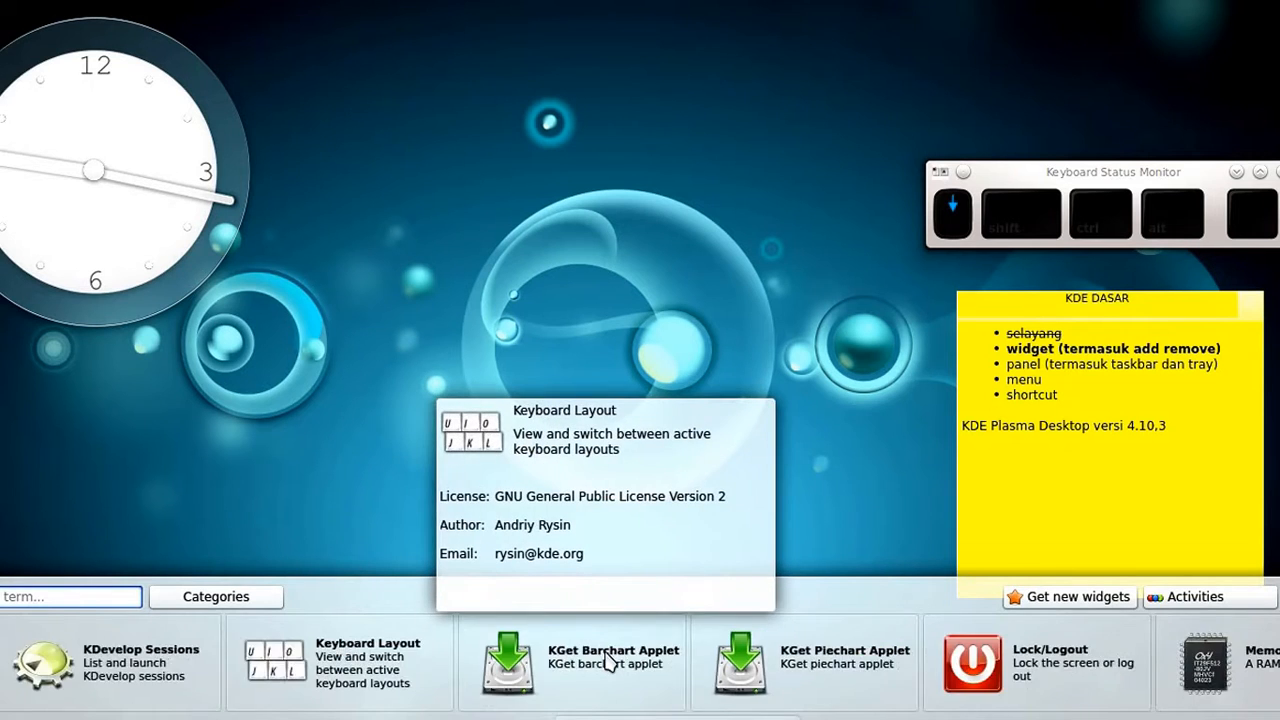
{"action": "left_click_drag", "start_coordinate": [843, 677], "coordinate": [520, 118]}
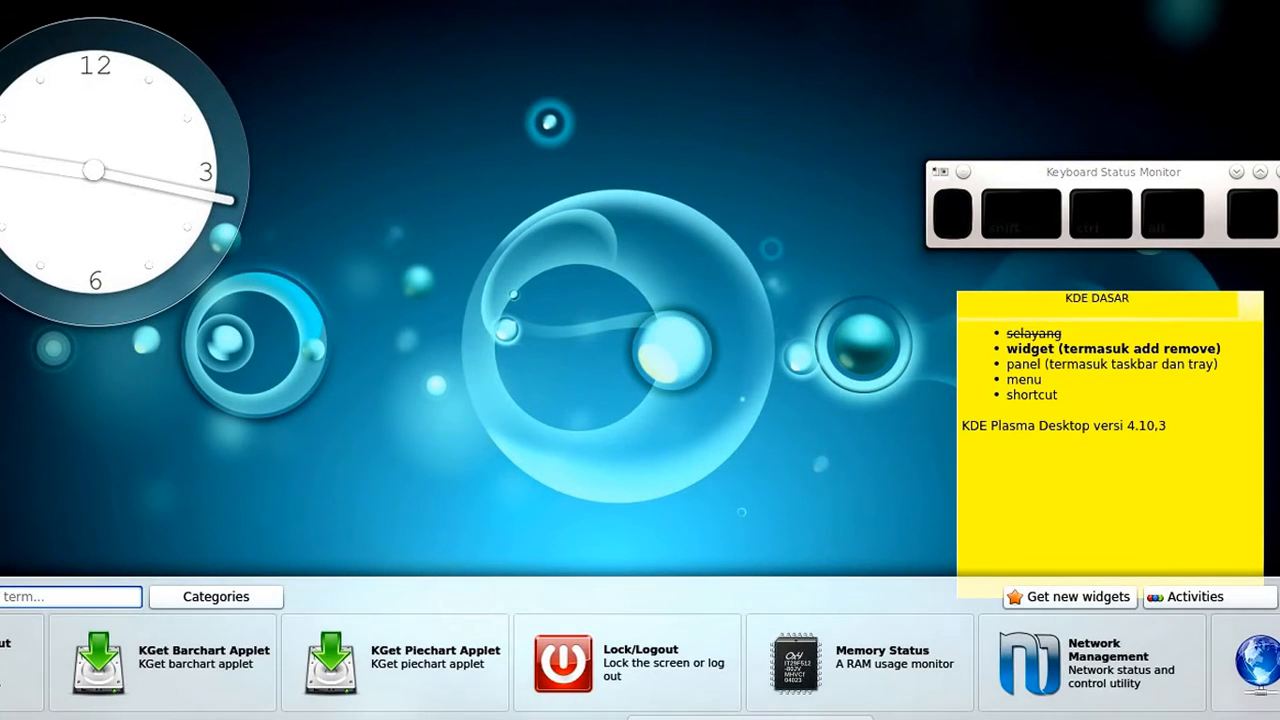
{"action": "key", "text": "Escape"}
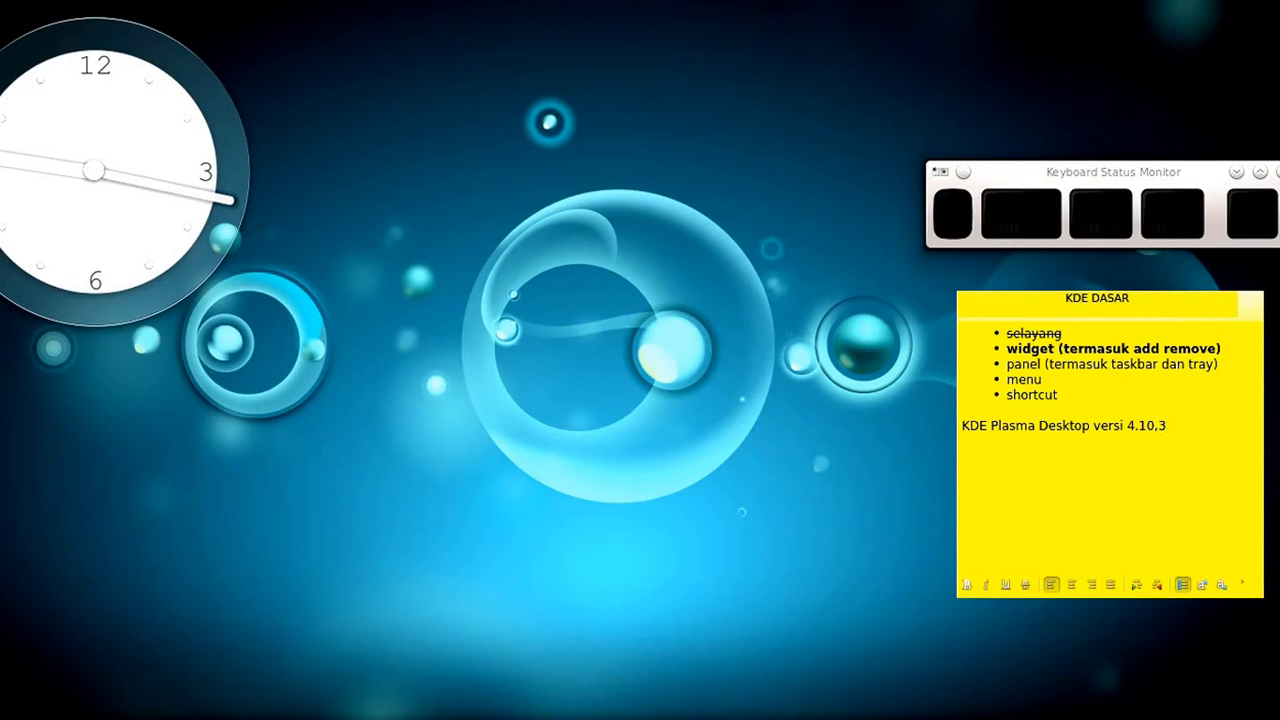
- Open the widget list from the panel's settings and place the CPU Monitor widget on the desktop above the note
{"action": "left_click", "coordinate": [1276, 717]}
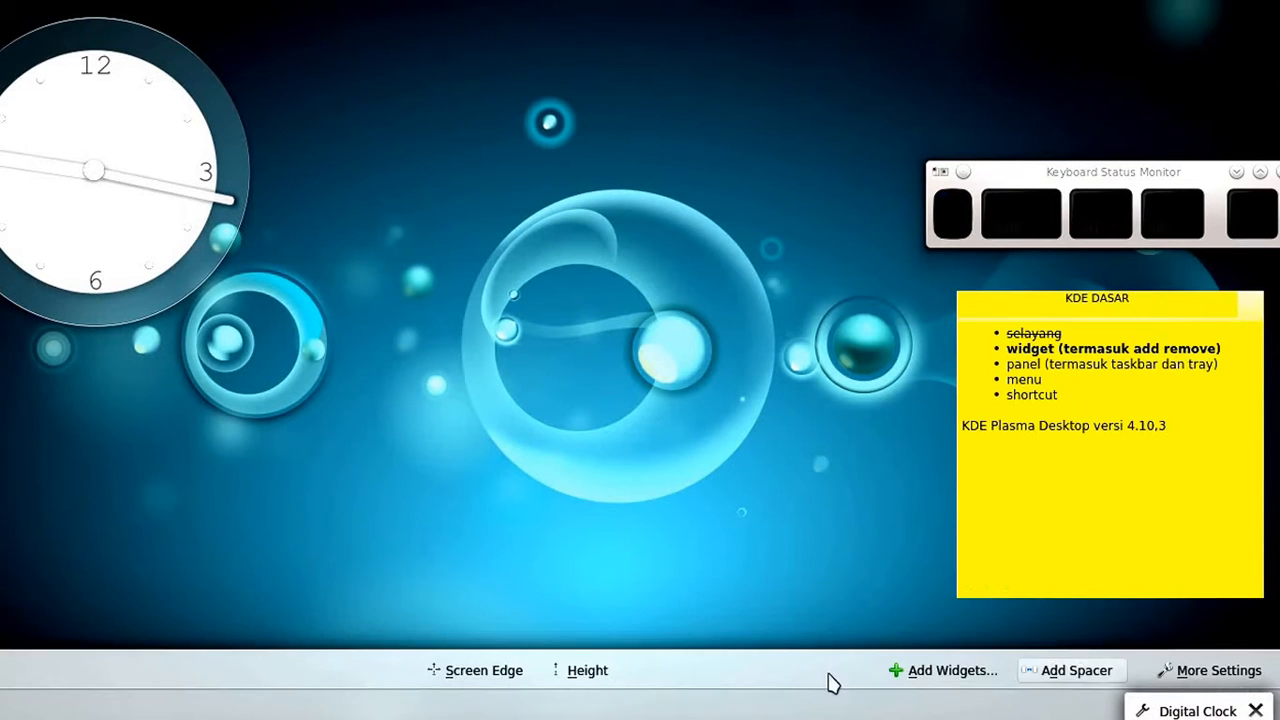
{"action": "left_click", "coordinate": [950, 670]}
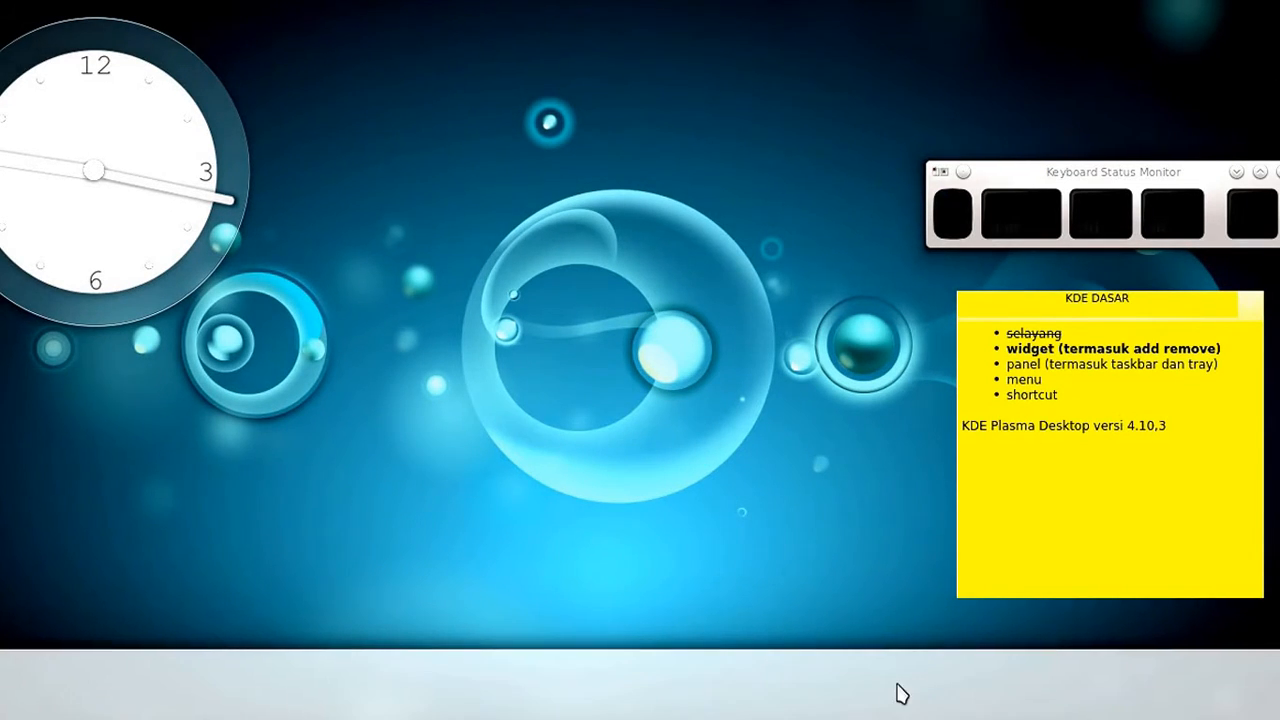
{"action": "scroll", "coordinate": [945, 675], "scroll_direction": "down", "scroll_amount": 4}
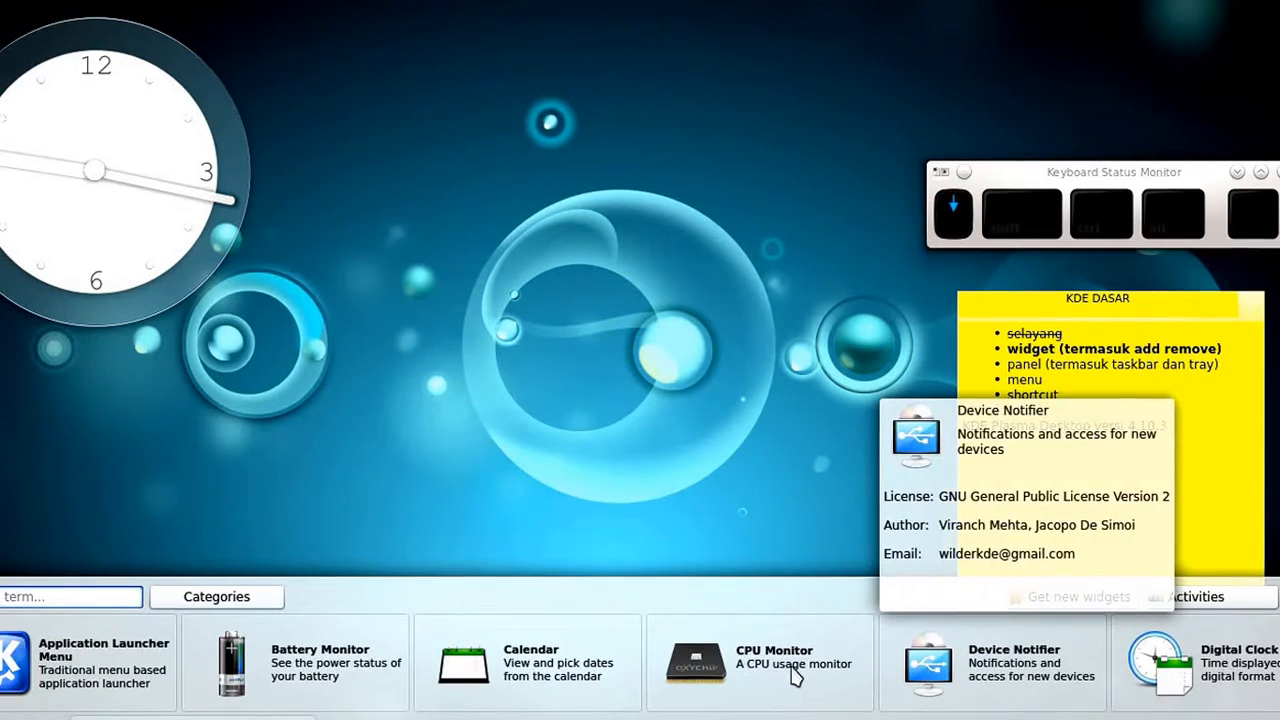
{"action": "left_click", "coordinate": [802, 675]}
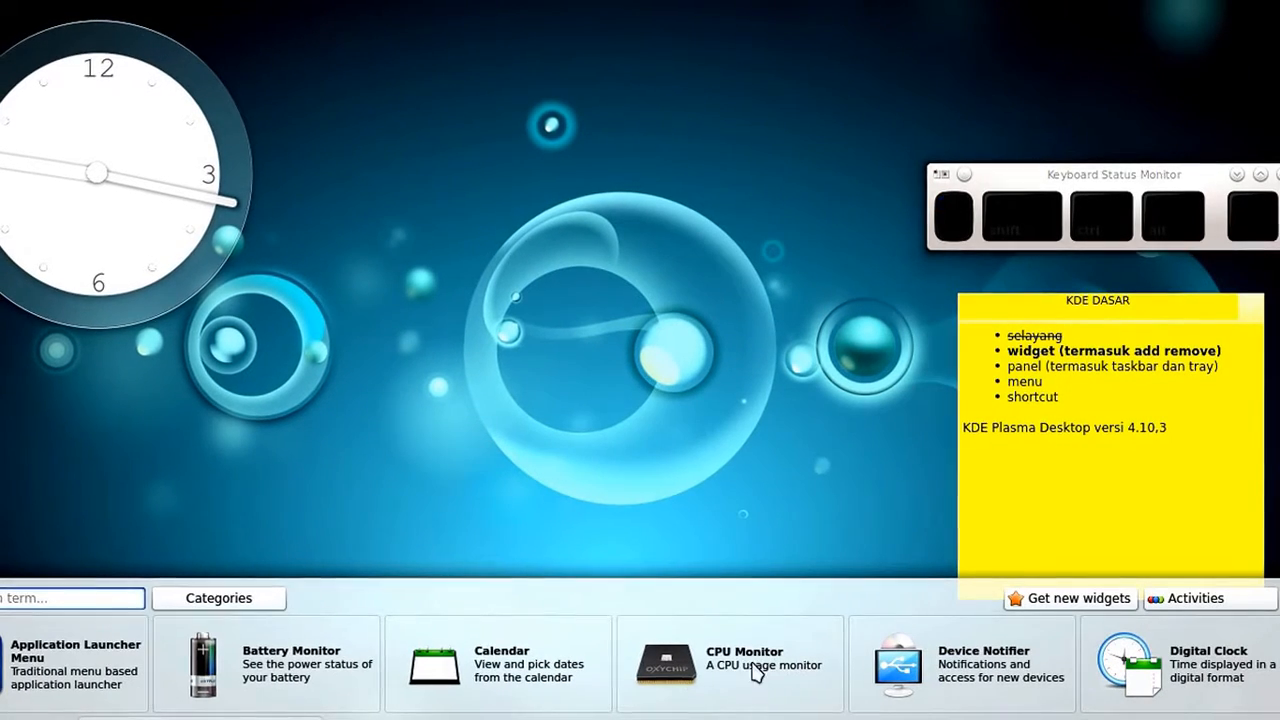
{"action": "left_click_drag", "start_coordinate": [727, 670], "coordinate": [340, 360]}
{"action": "left_click_drag", "start_coordinate": [777, 677], "coordinate": [940, 60]}
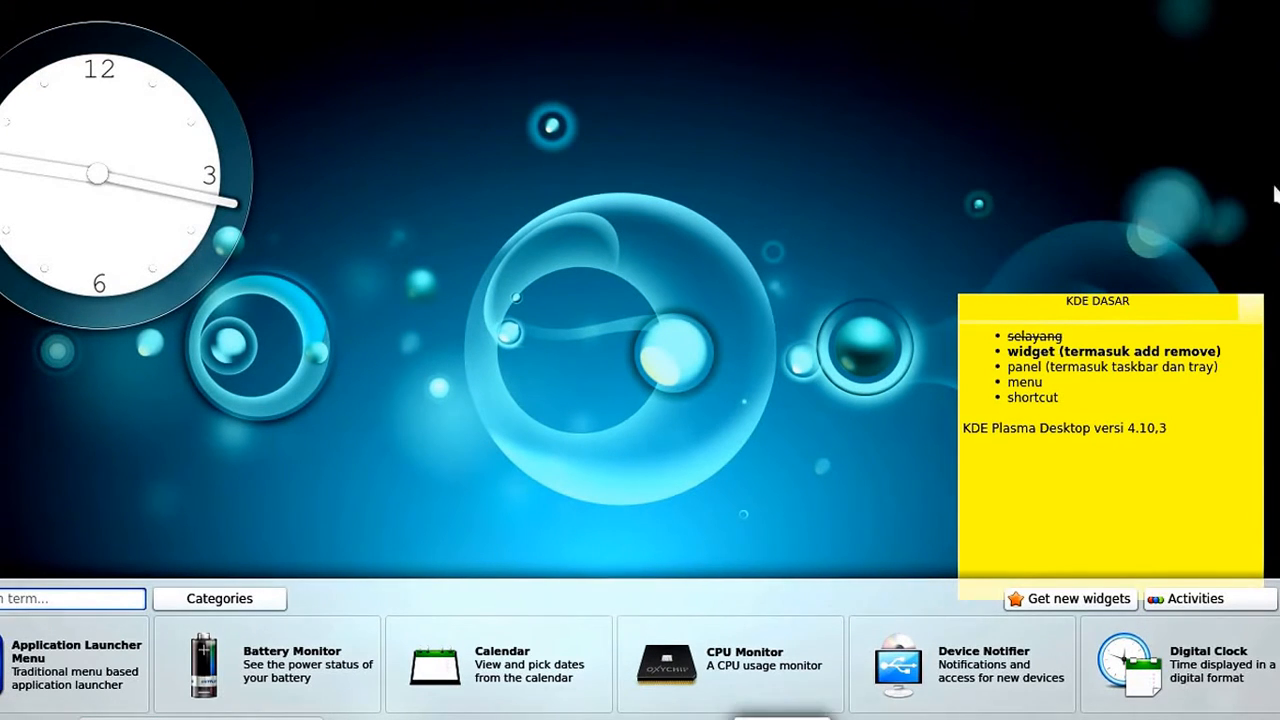
{"action": "left_click_drag", "start_coordinate": [743, 691], "coordinate": [730, 97]}
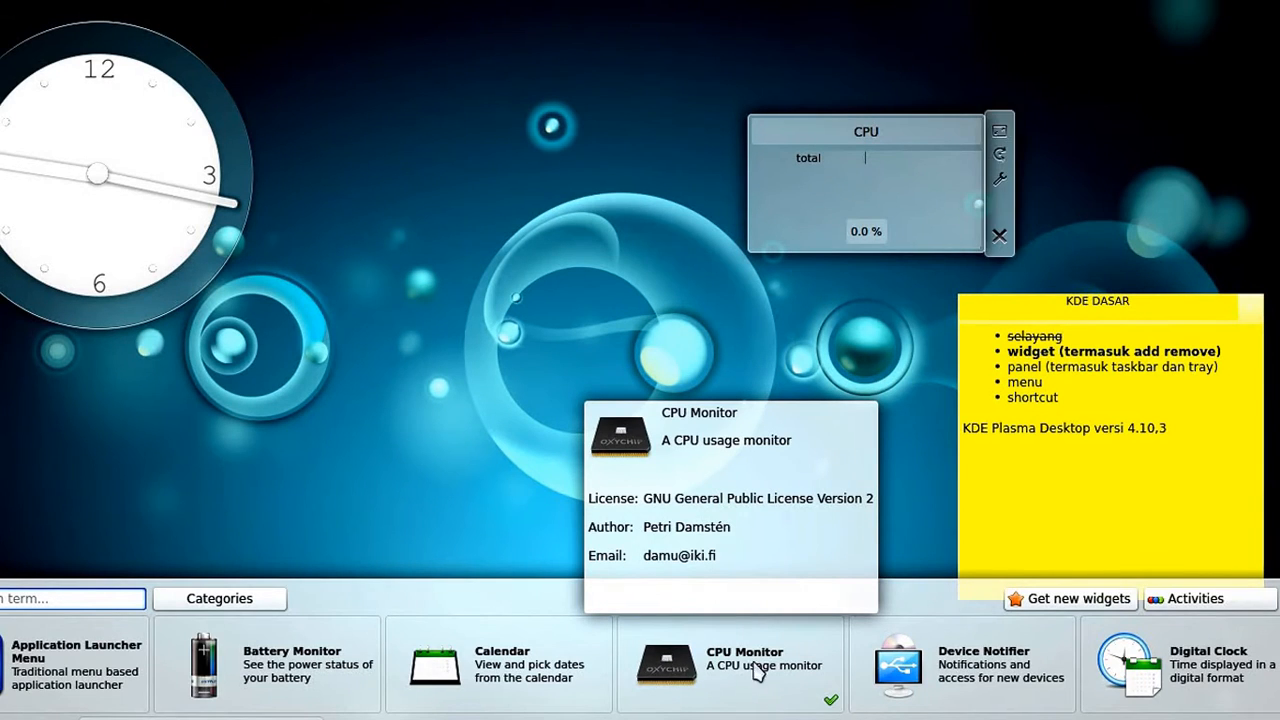
- Find the Memory Status widget in the widget list and place it on the desktop
{"action": "scroll", "coordinate": [750, 665], "scroll_direction": "down", "scroll_amount": 3}
{"action": "scroll", "coordinate": [745, 655], "scroll_direction": "down", "scroll_amount": 5}
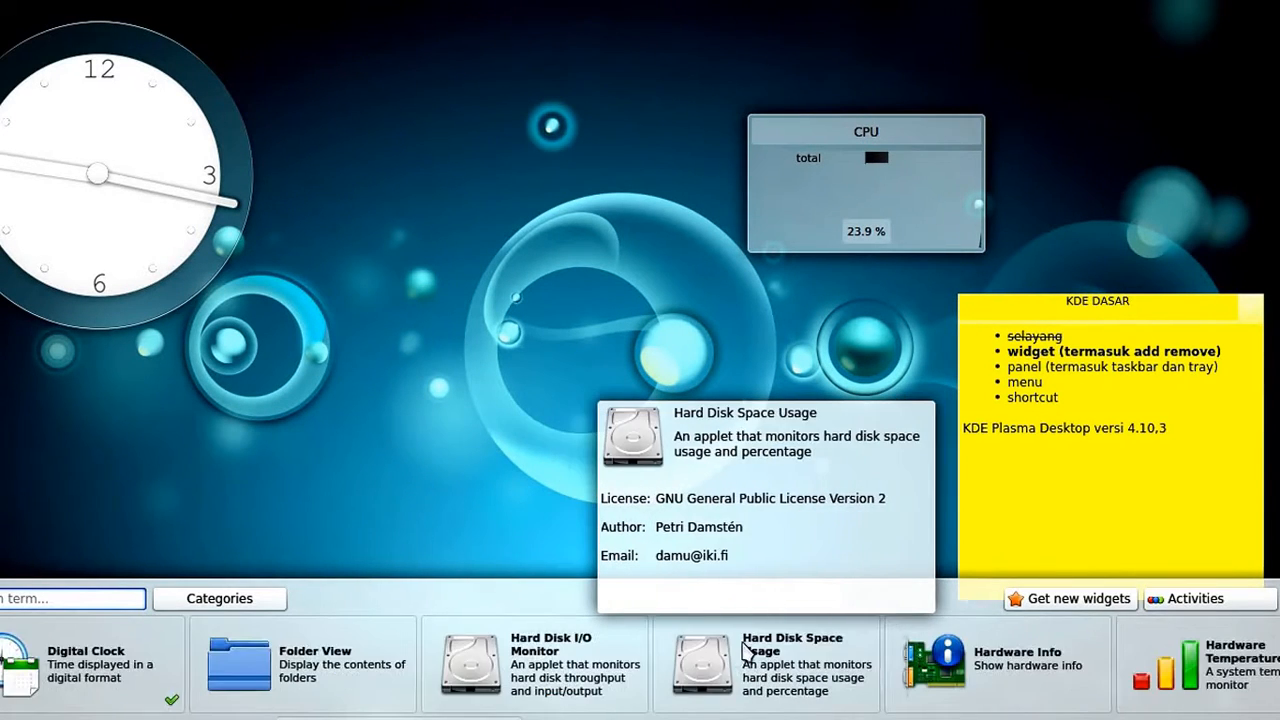
{"action": "scroll", "coordinate": [748, 648], "scroll_direction": "down", "scroll_amount": 3}
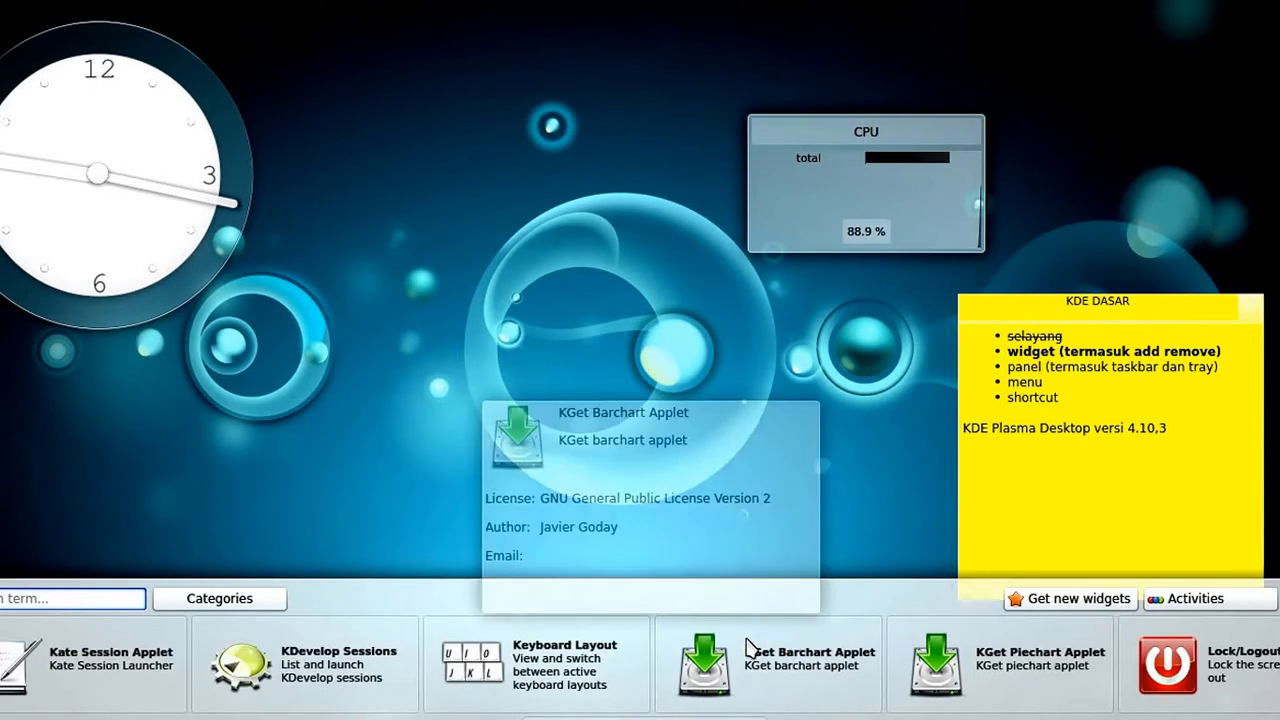
{"action": "left_click_drag", "start_coordinate": [968, 665], "coordinate": [496, 163]}
- Arrange the RAM and CPU widgets side by side between the clock and the note, and close the widget list
{"action": "left_click_drag", "start_coordinate": [680, 251], "coordinate": [466, 147]}
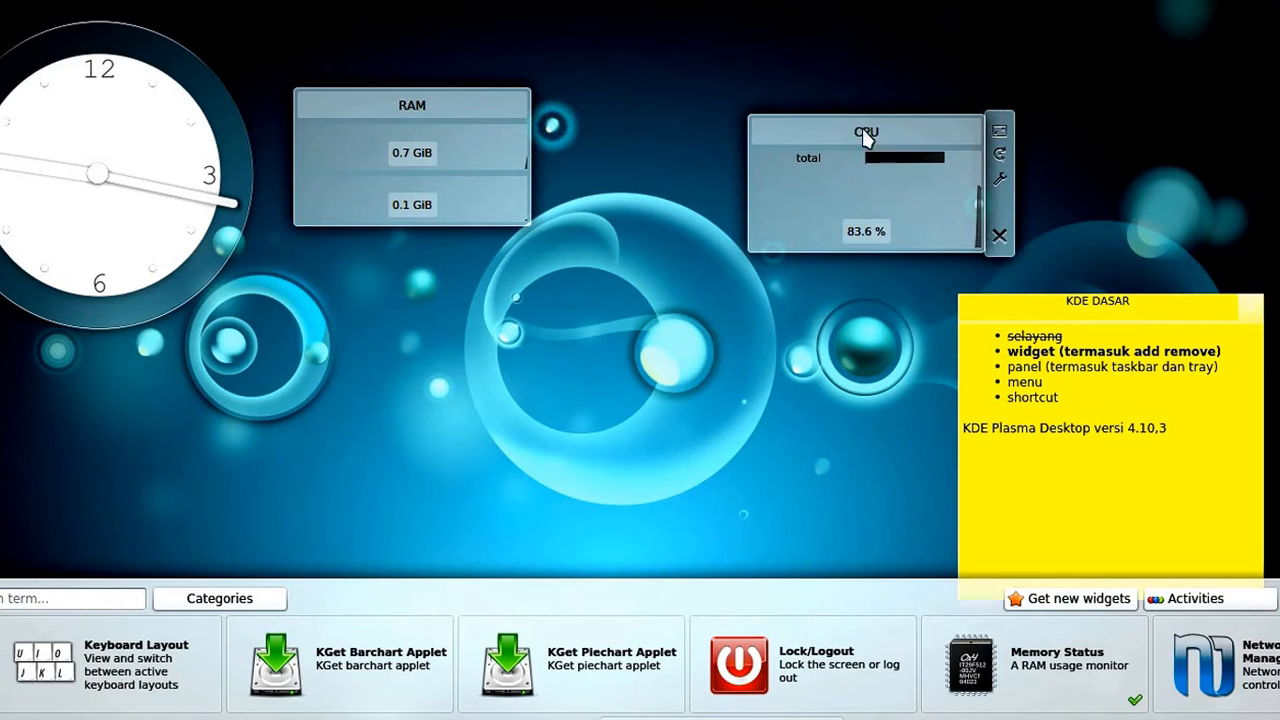
{"action": "left_click_drag", "start_coordinate": [893, 142], "coordinate": [703, 116]}
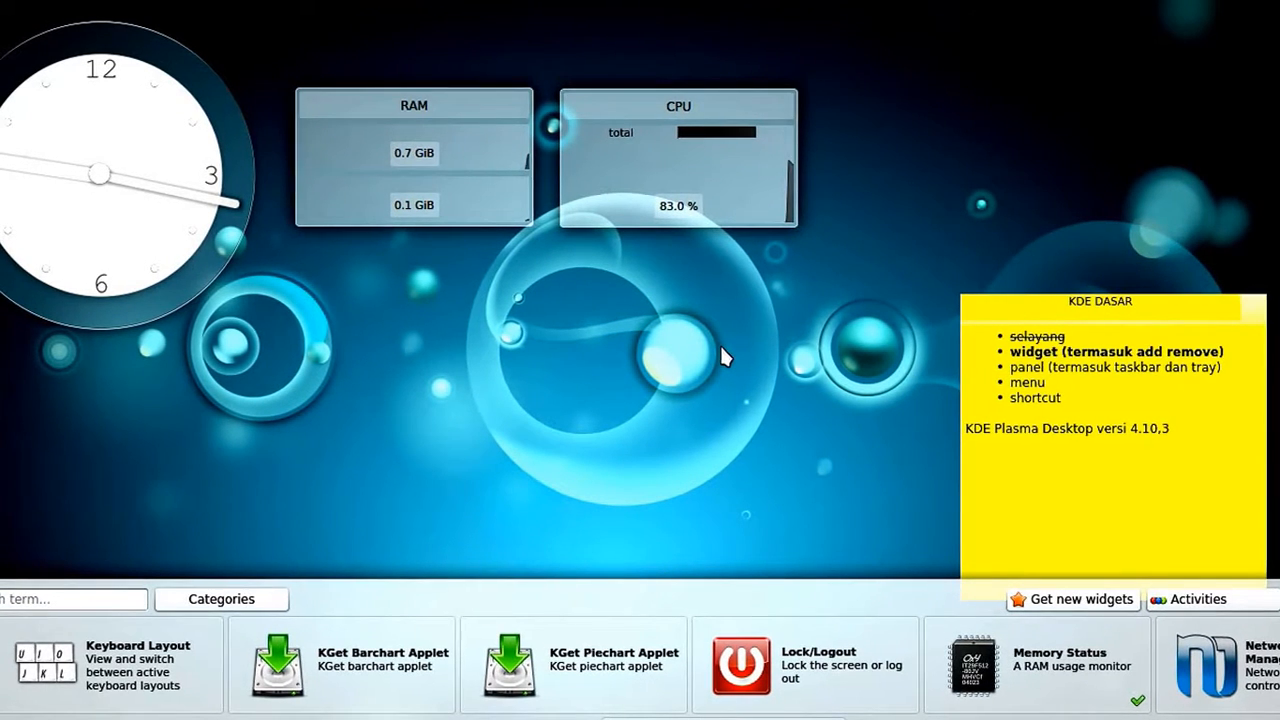
{"action": "left_click", "coordinate": [1277, 599]}
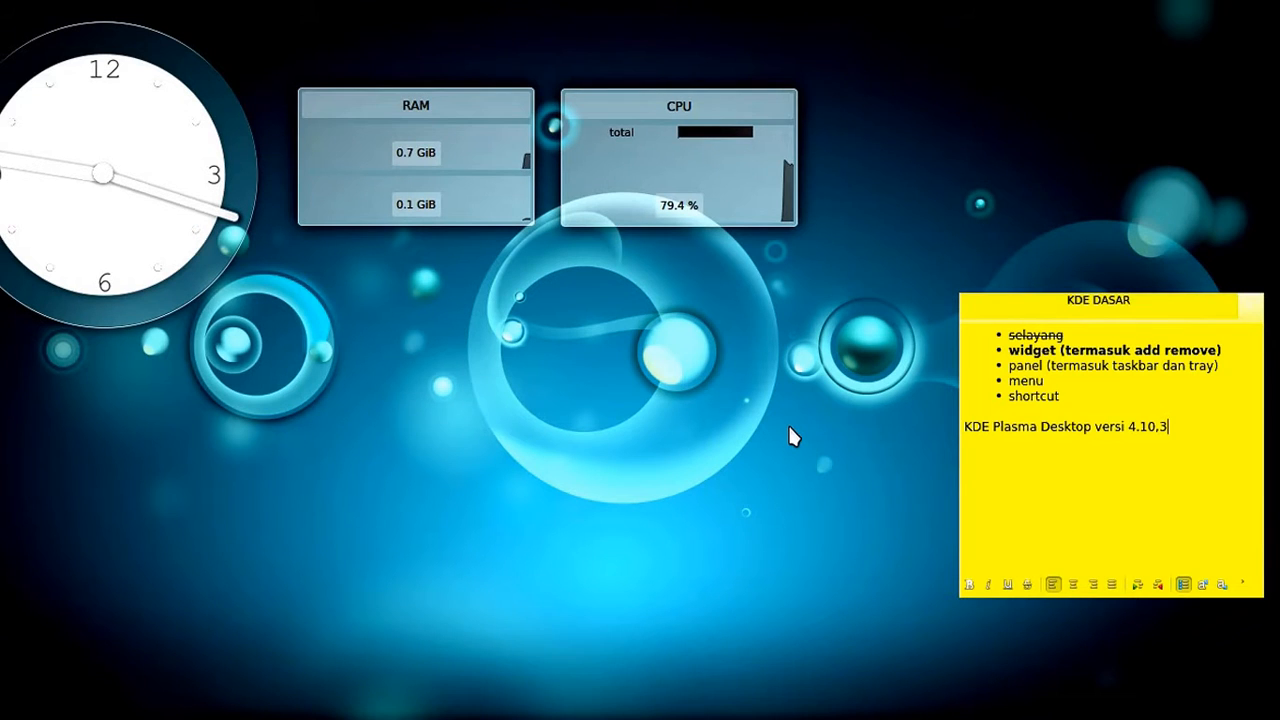
- Remove the CPU and RAM monitor widgets from the desktop
{"action": "mouse_move", "coordinate": [751, 214]}
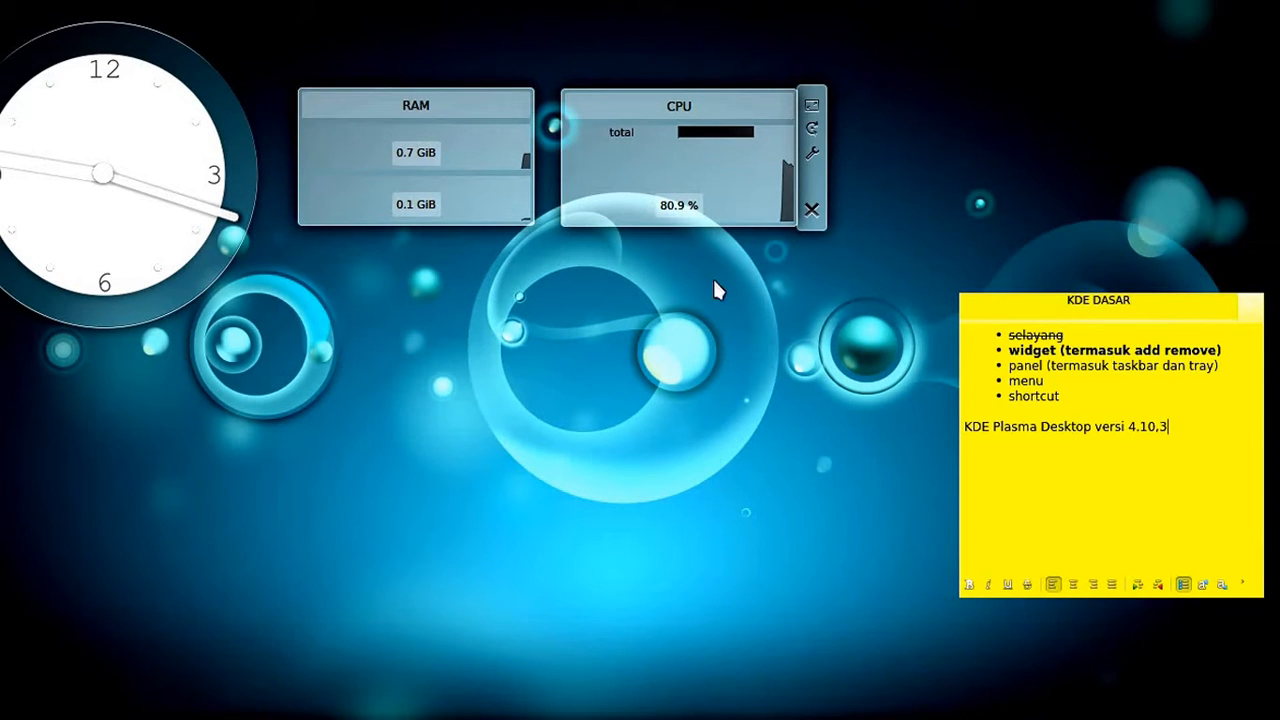
{"action": "mouse_move", "coordinate": [237, 213]}
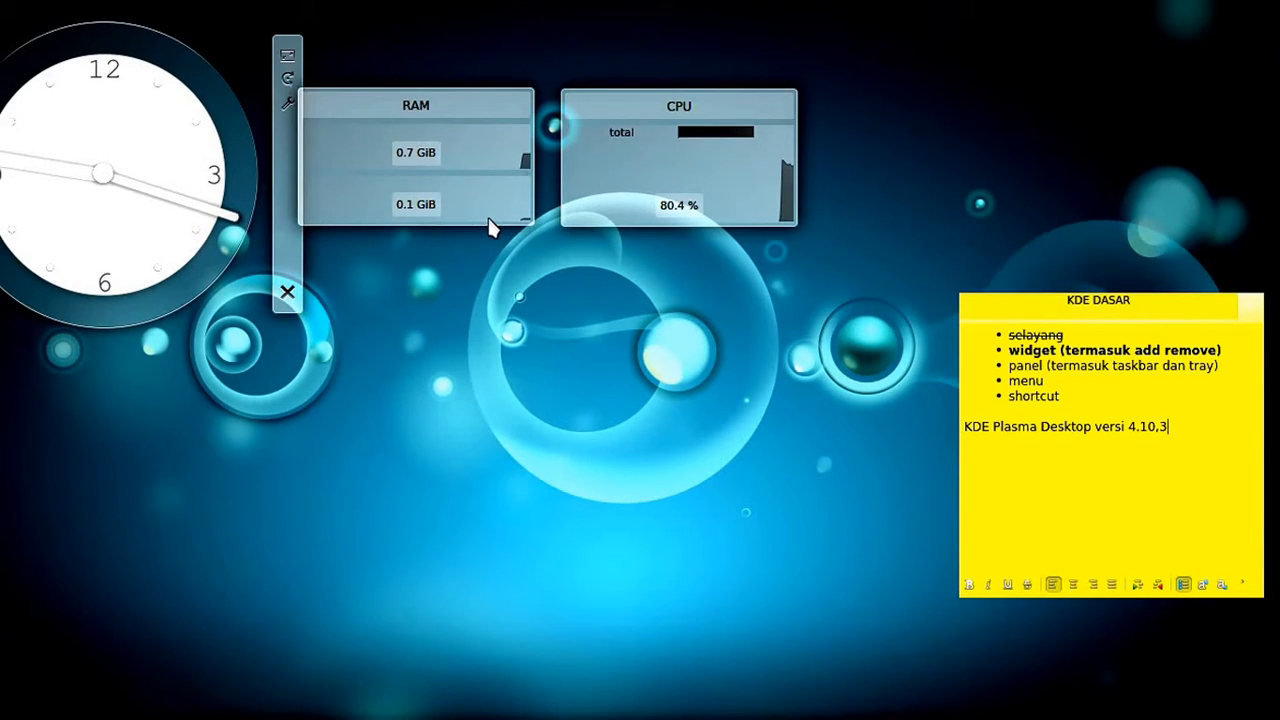
{"action": "mouse_move", "coordinate": [490, 228]}
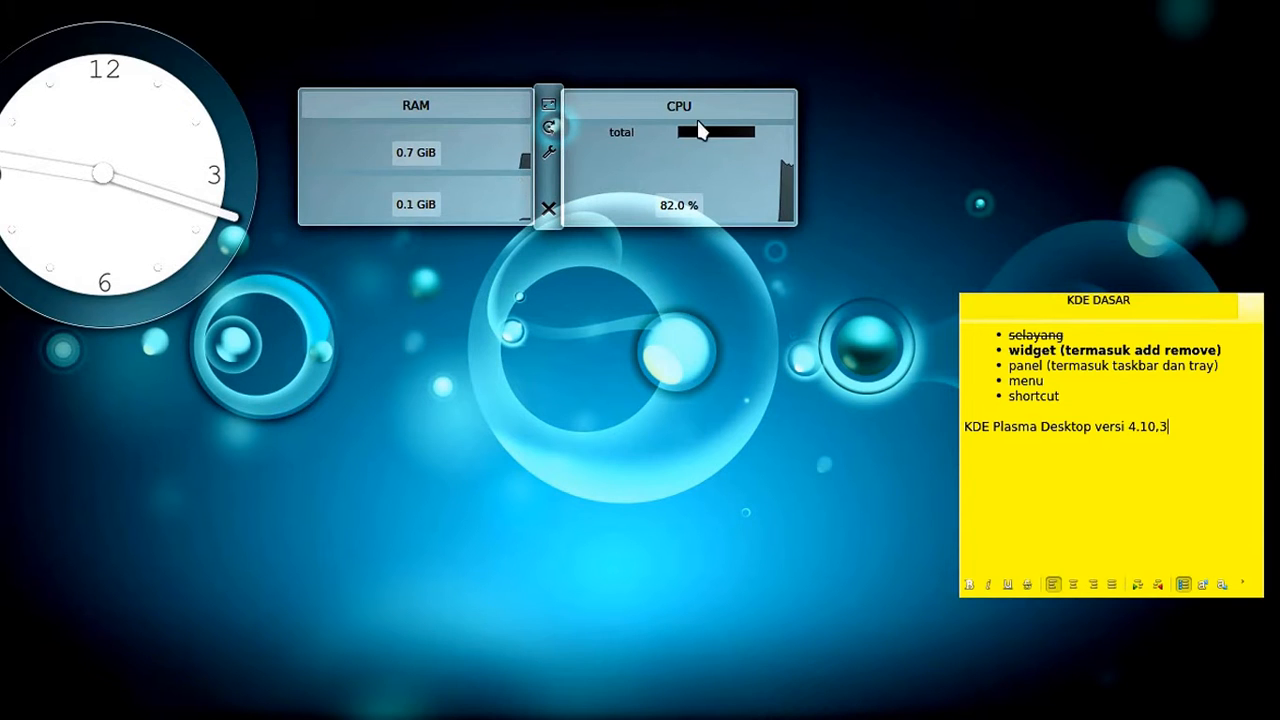
{"action": "mouse_move", "coordinate": [699, 125]}
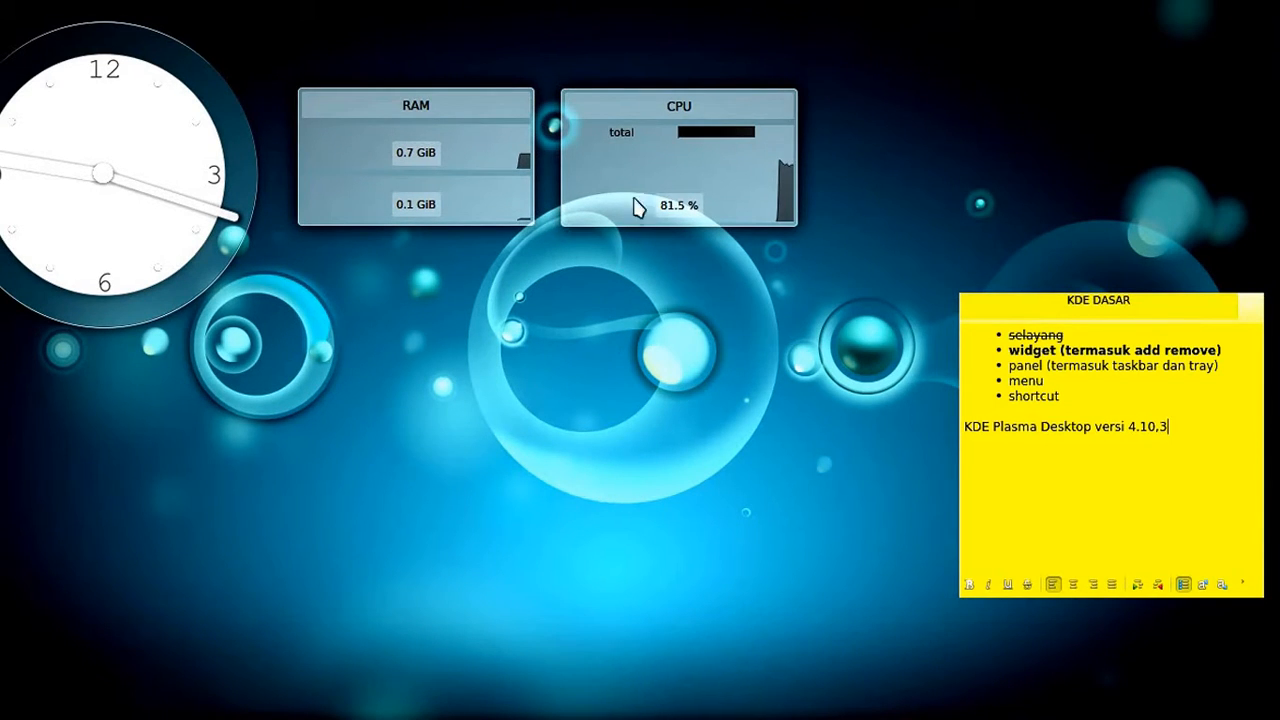
{"action": "mouse_move", "coordinate": [646, 200]}
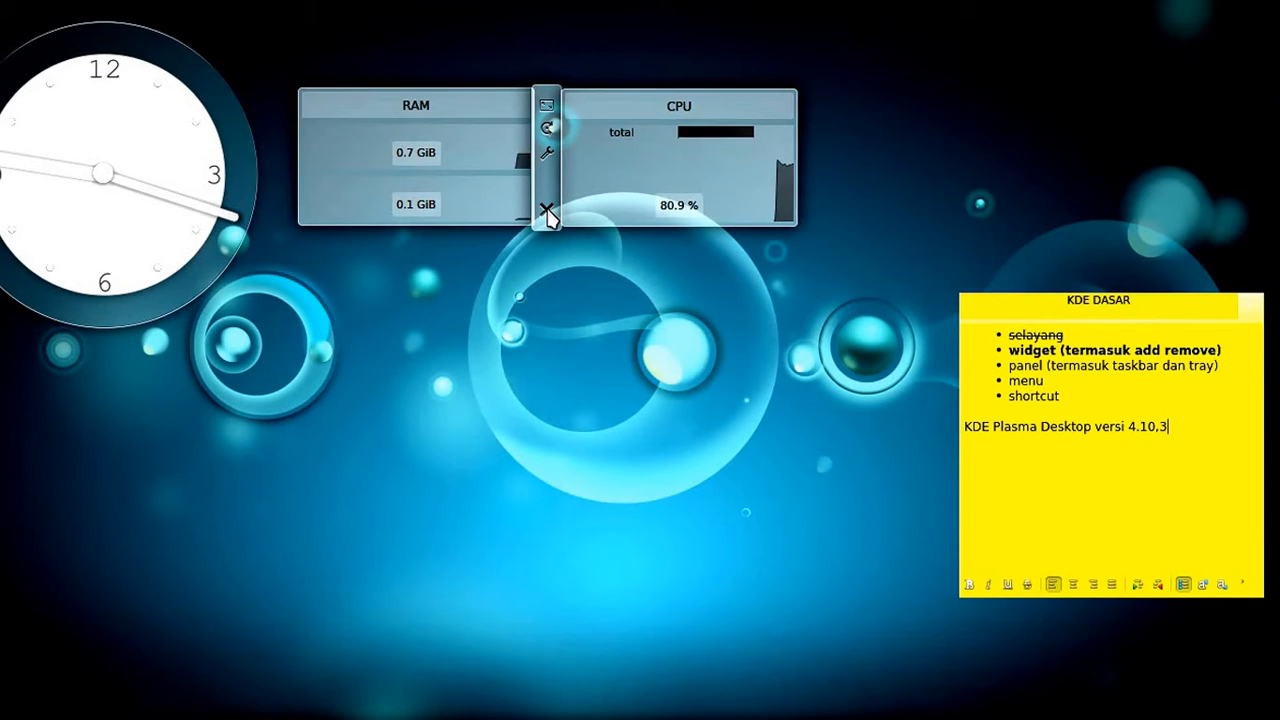
{"action": "left_click", "coordinate": [547, 214]}
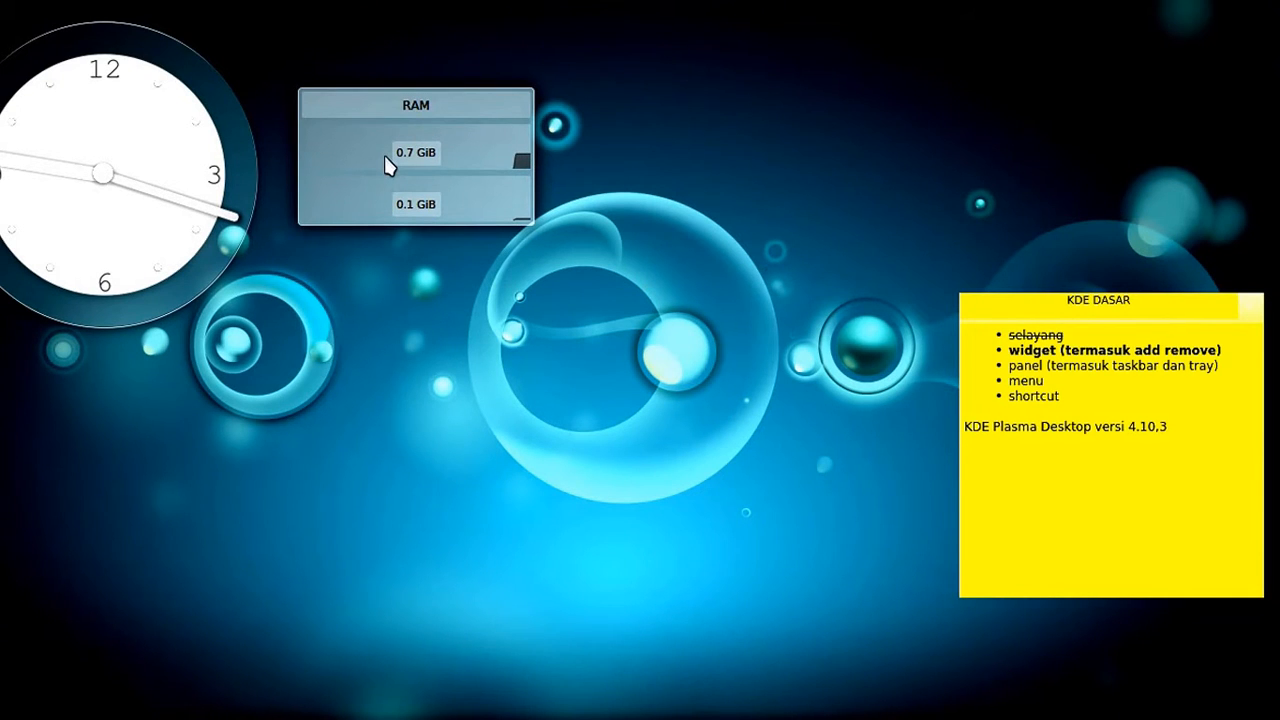
{"action": "mouse_move", "coordinate": [389, 166]}
{"action": "left_click", "coordinate": [281, 209]}
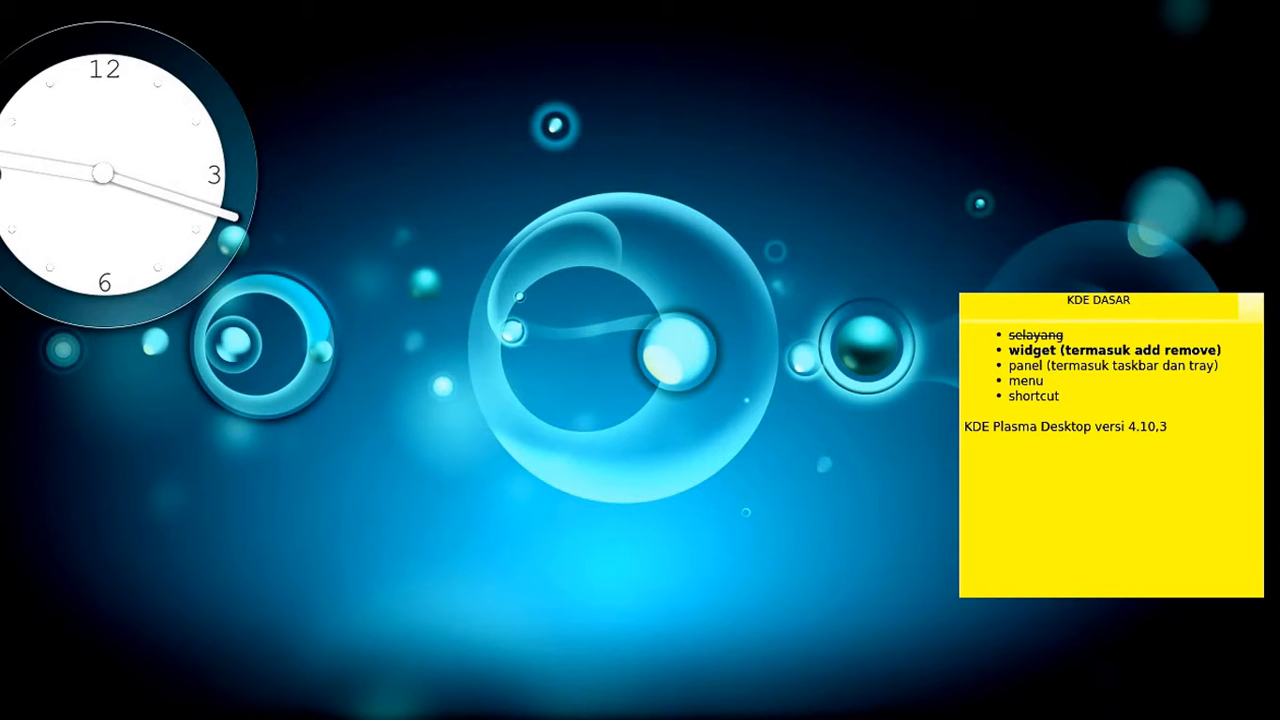
- Open the widget list from the desktop, place the Folder View widget in the middle of the desktop, and close the list
{"action": "right_click", "coordinate": [588, 228]}
{"action": "left_click", "coordinate": [612, 272]}
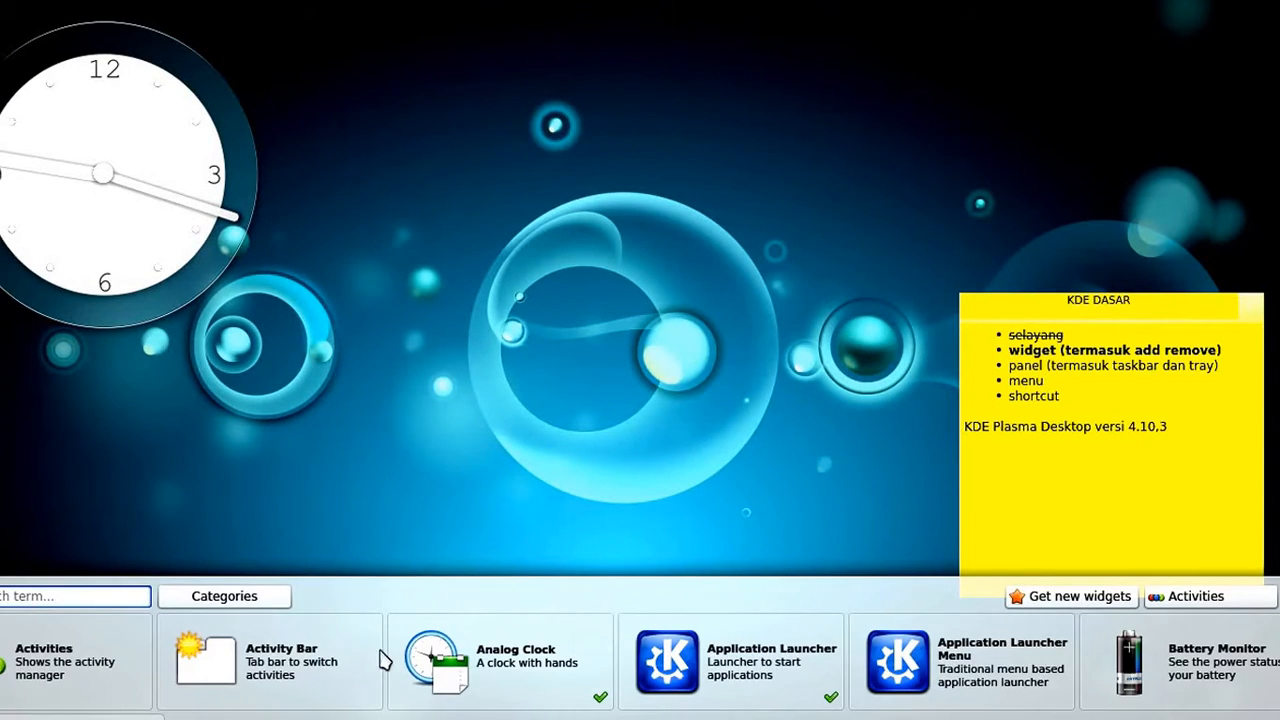
{"action": "scroll", "coordinate": [520, 697], "scroll_direction": "down", "scroll_amount": 3}
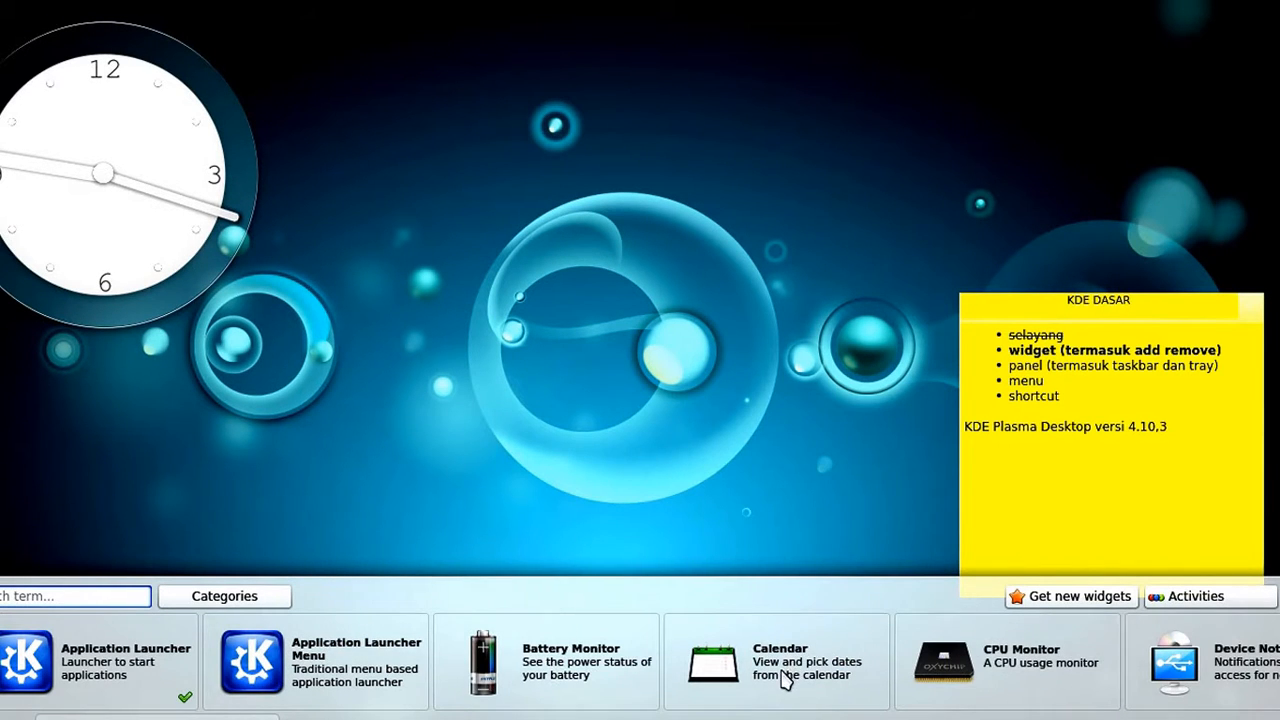
{"action": "scroll", "coordinate": [800, 678], "scroll_direction": "down", "scroll_amount": 2}
{"action": "scroll", "coordinate": [806, 668], "scroll_direction": "down", "scroll_amount": 1}
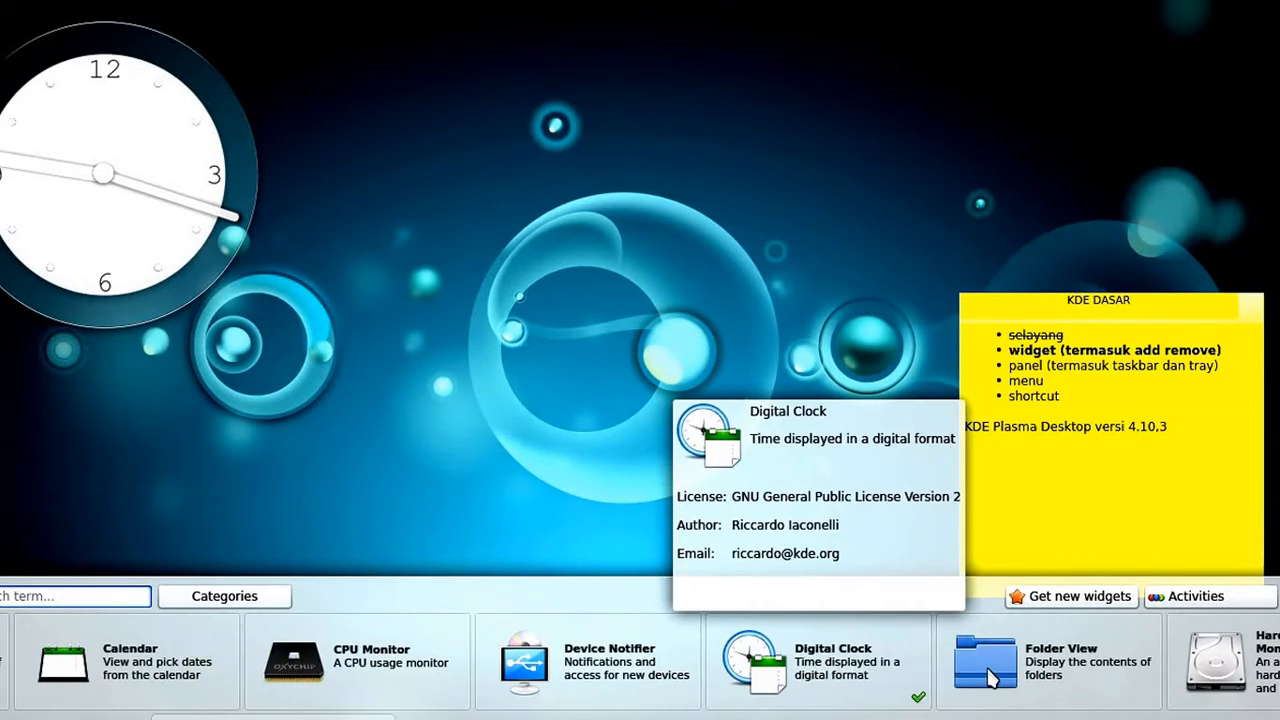
{"action": "left_click_drag", "start_coordinate": [1024, 690], "coordinate": [517, 289]}
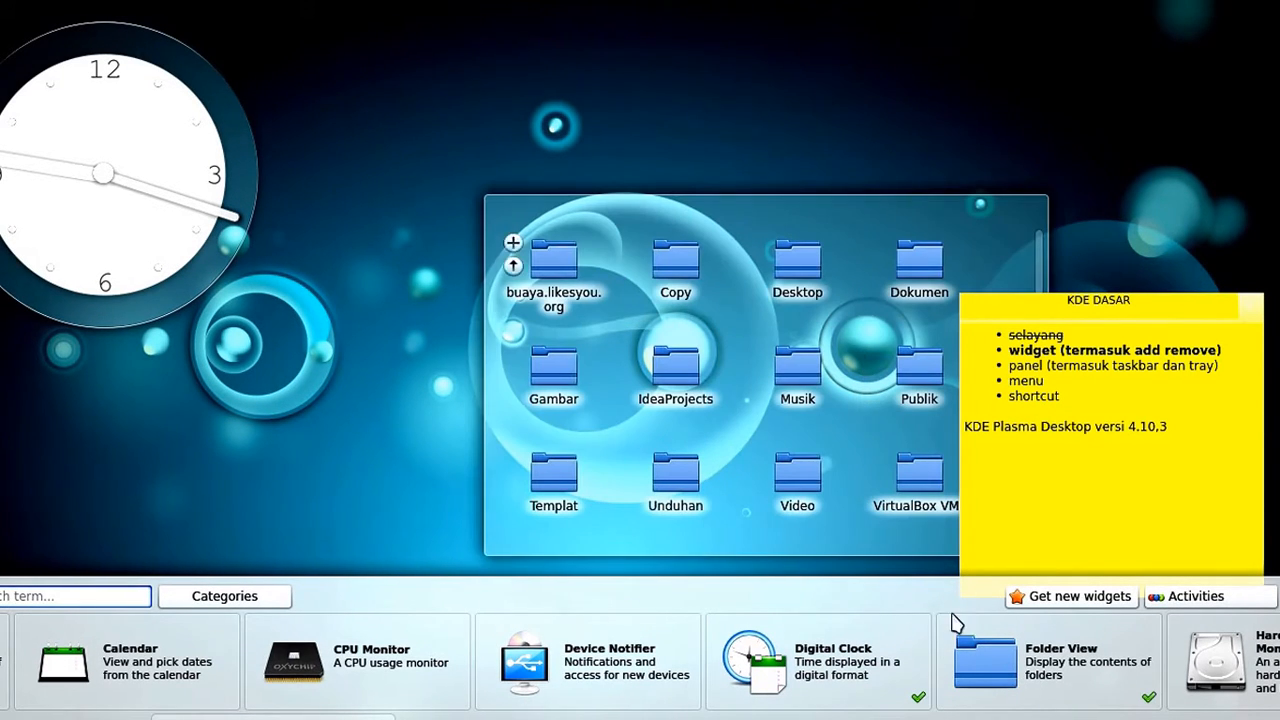
{"action": "left_click", "coordinate": [1279, 596]}
- Move the note aside and the Folder View up between the clock and the note, and scroll through its folders
{"action": "left_click_drag", "start_coordinate": [1081, 303], "coordinate": [1125, 306]}
{"action": "mouse_move", "coordinate": [460, 471]}
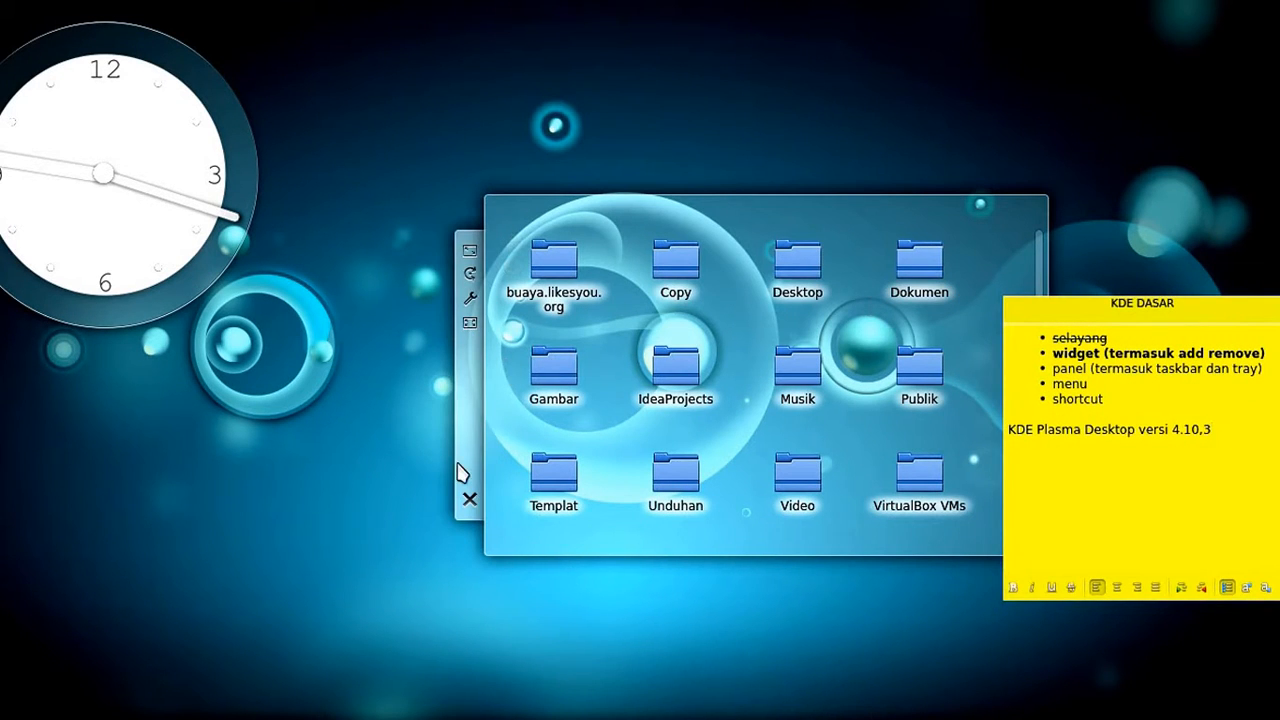
{"action": "left_click_drag", "start_coordinate": [466, 451], "coordinate": [369, 278]}
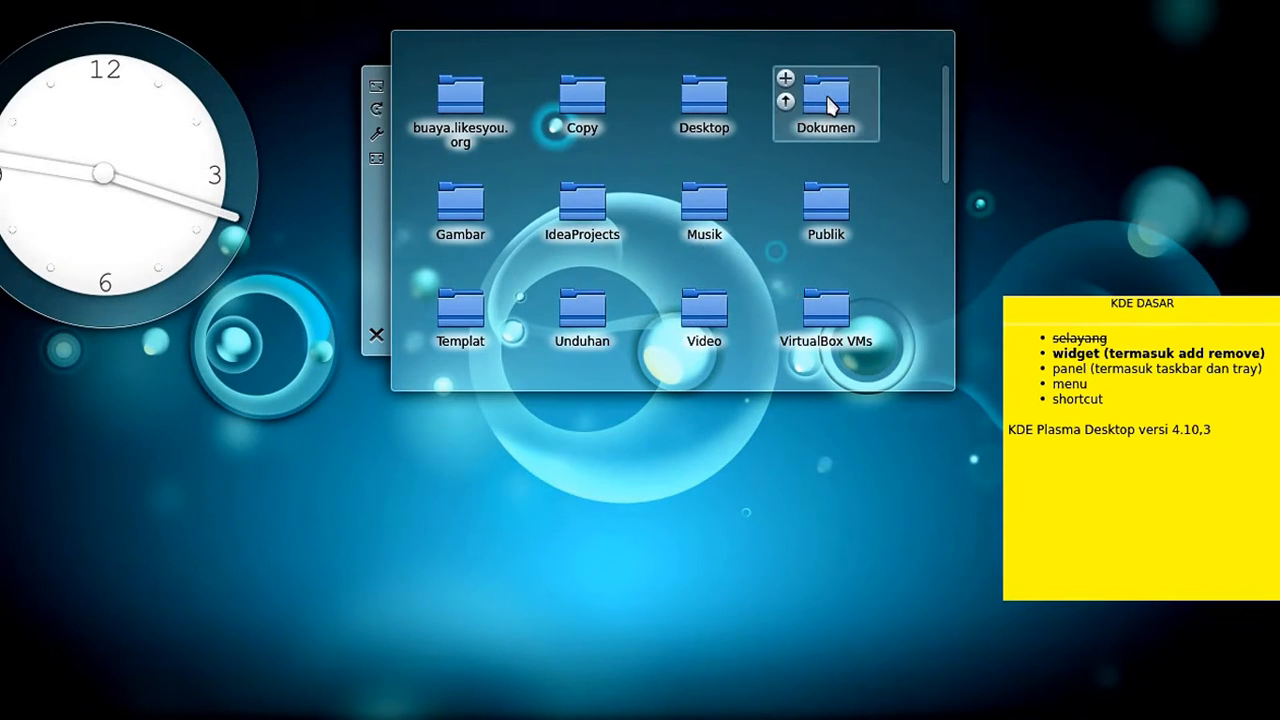
{"action": "scroll", "coordinate": [824, 108], "scroll_direction": "down", "scroll_amount": 5}
{"action": "scroll", "coordinate": [835, 115], "scroll_direction": "up", "scroll_amount": 5}
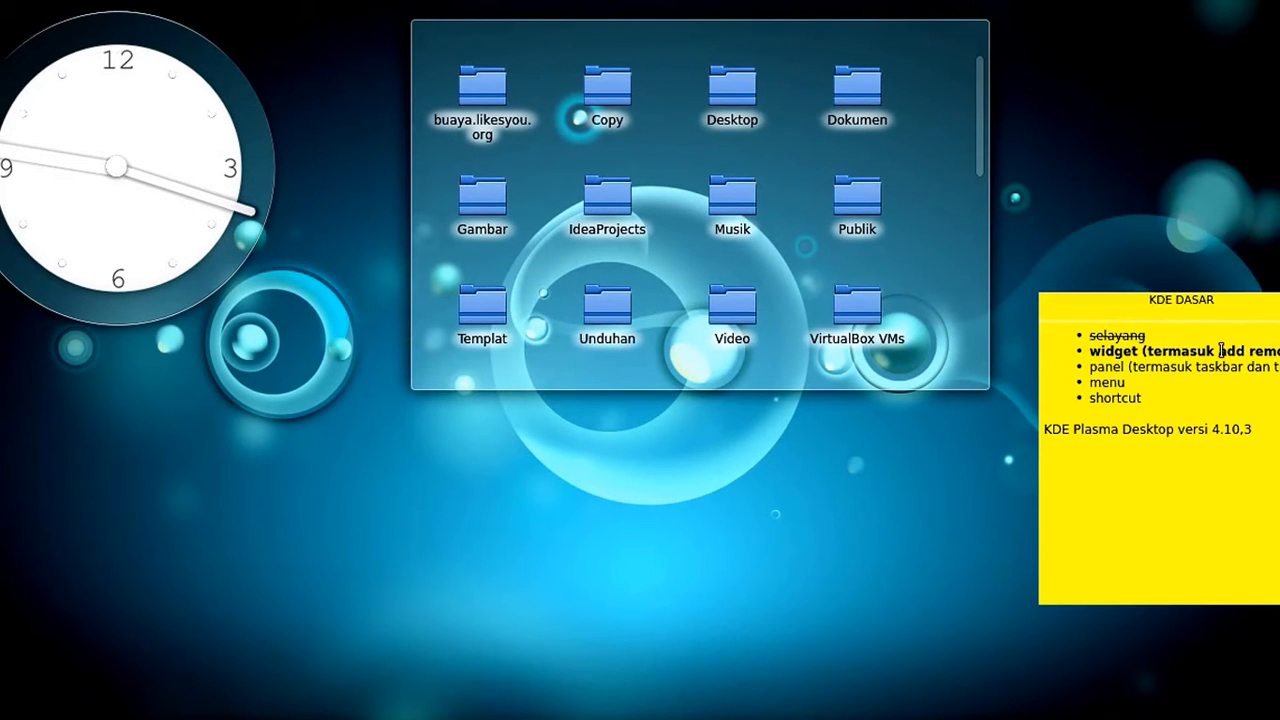
- Rotate the Folder View widget and turn it back upright, and resize it slightly wider and shorter
{"action": "double_click", "coordinate": [1221, 351]}
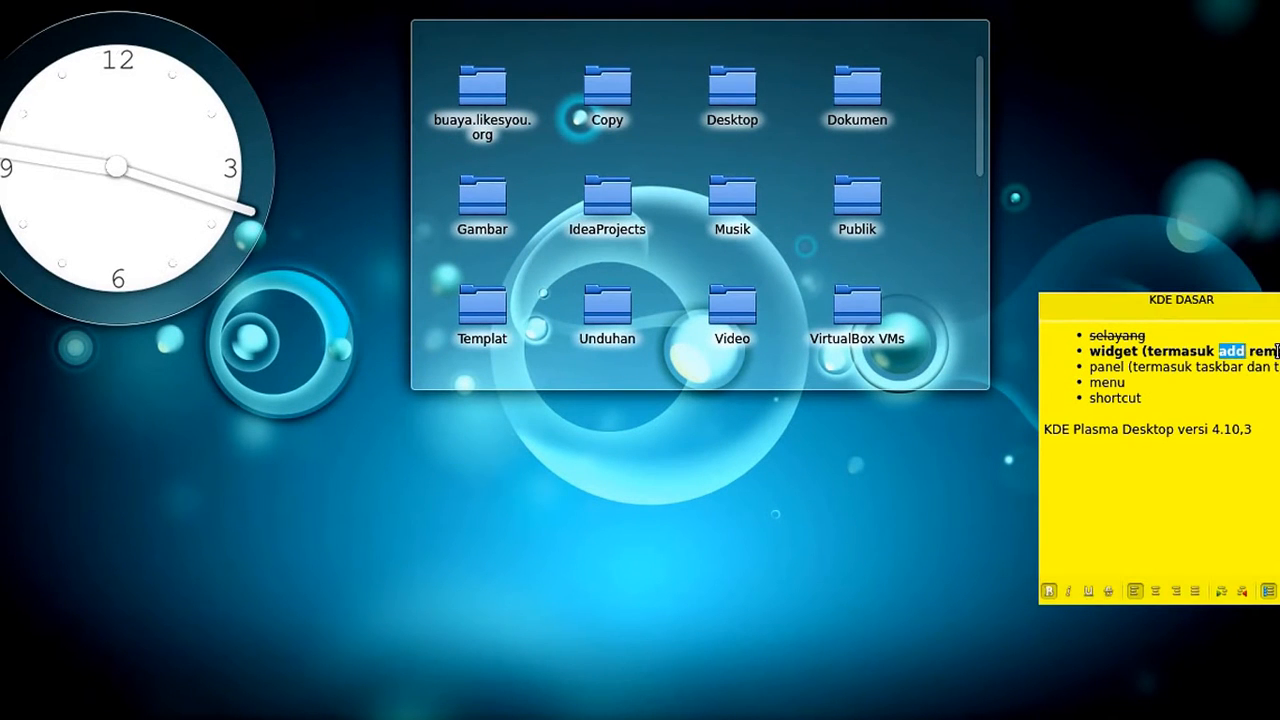
{"action": "left_click", "coordinate": [1277, 351]}
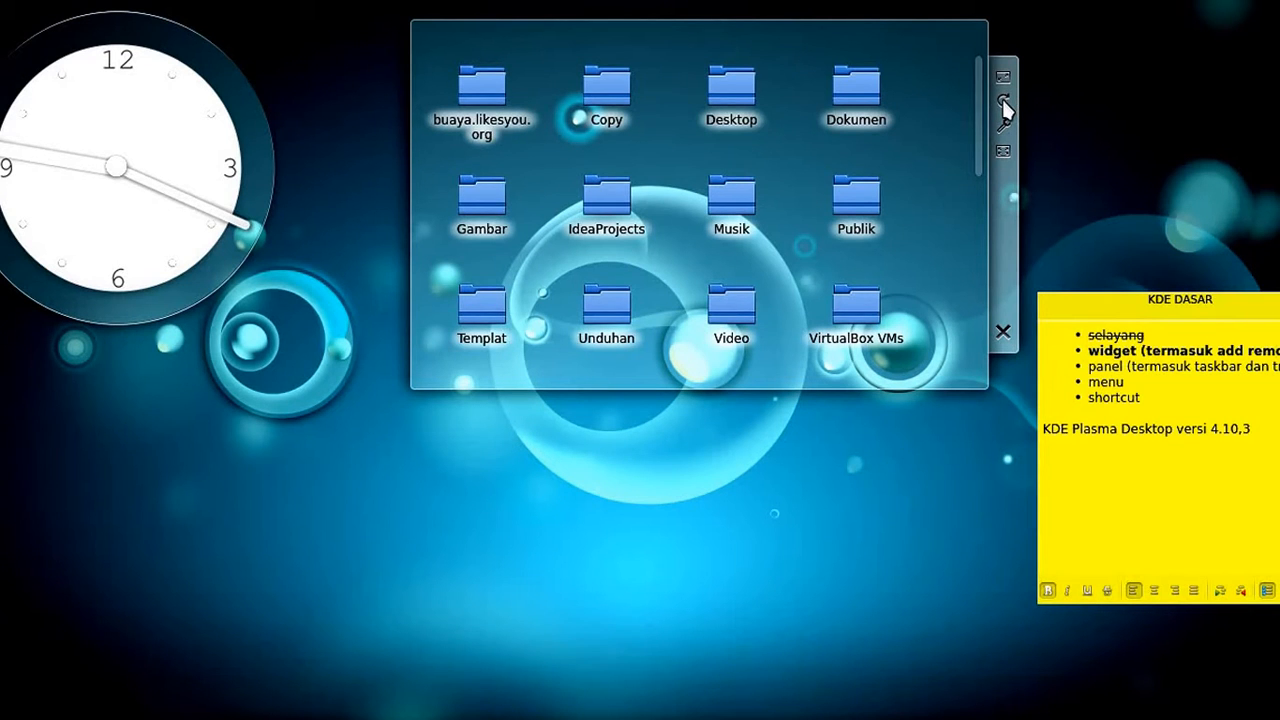
{"action": "left_click_drag", "start_coordinate": [1008, 126], "coordinate": [910, 5]}
{"action": "left_click_drag", "start_coordinate": [940, 97], "coordinate": [985, 97]}
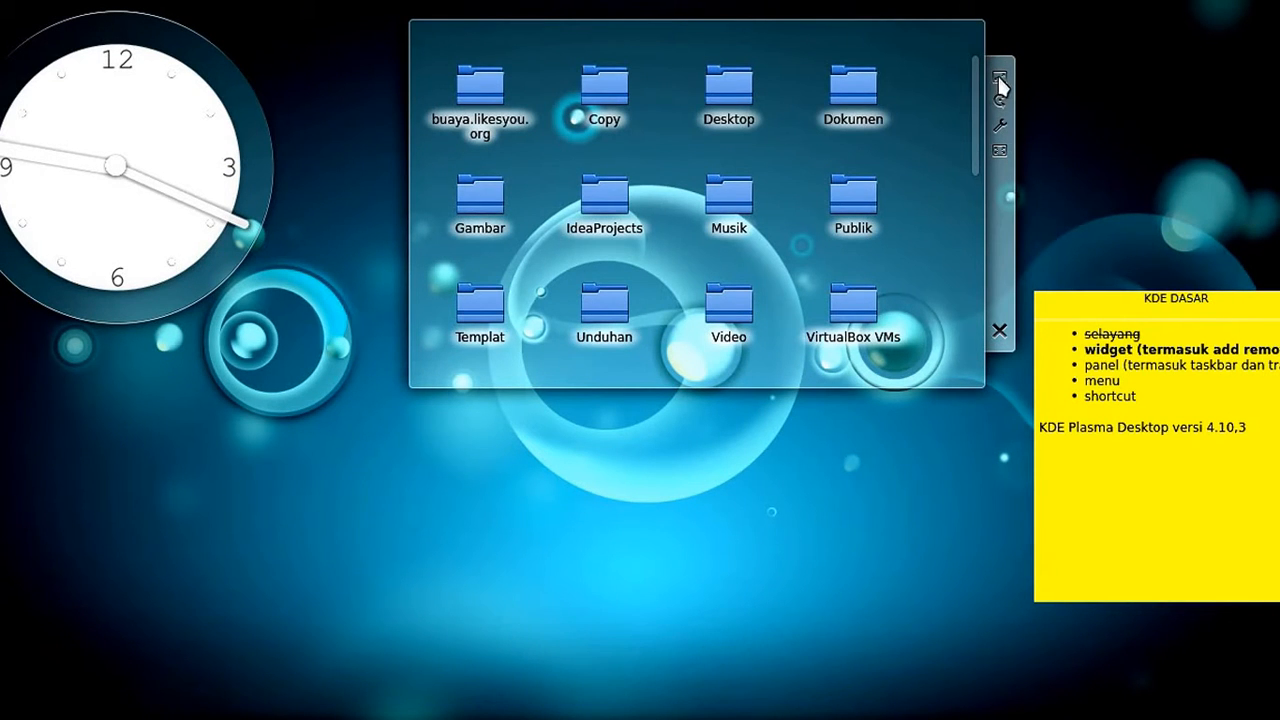
{"action": "left_click_drag", "start_coordinate": [1001, 77], "coordinate": [1027, 117]}
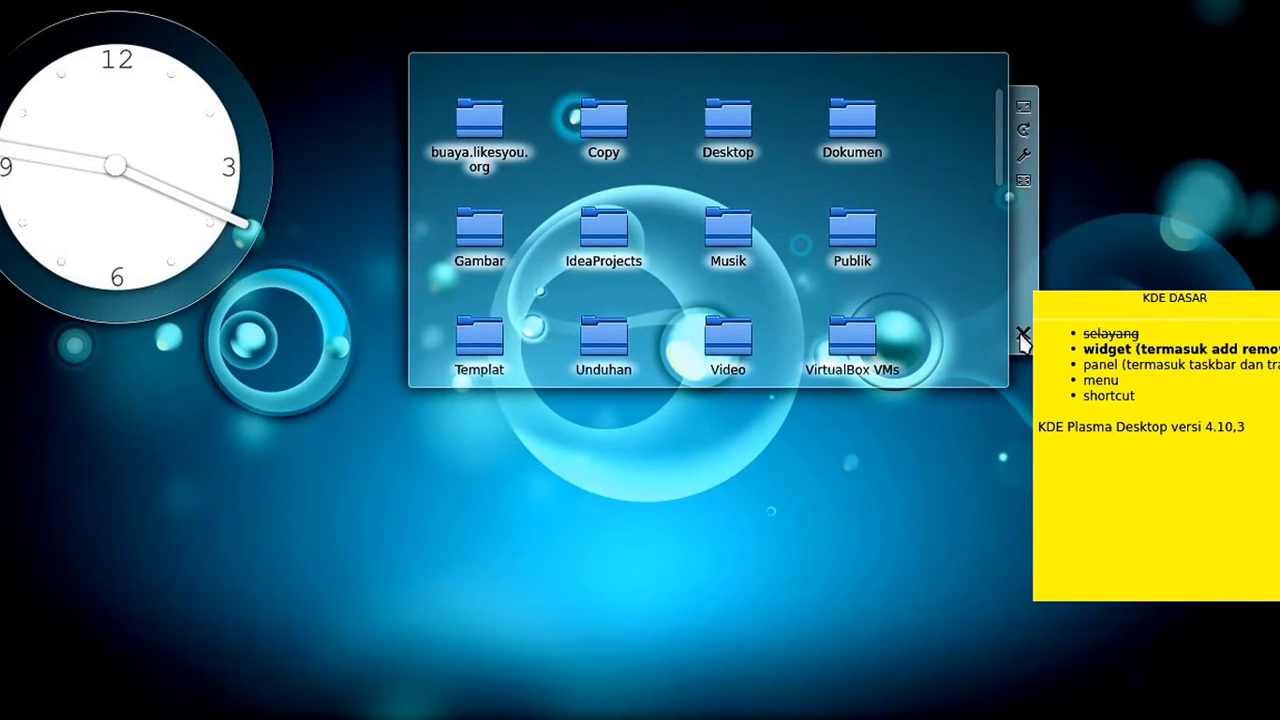
- Remove the Folder View widget and slightly enlarge the analog clock
{"action": "left_click", "coordinate": [1022, 337]}
{"action": "mouse_move", "coordinate": [222, 212]}
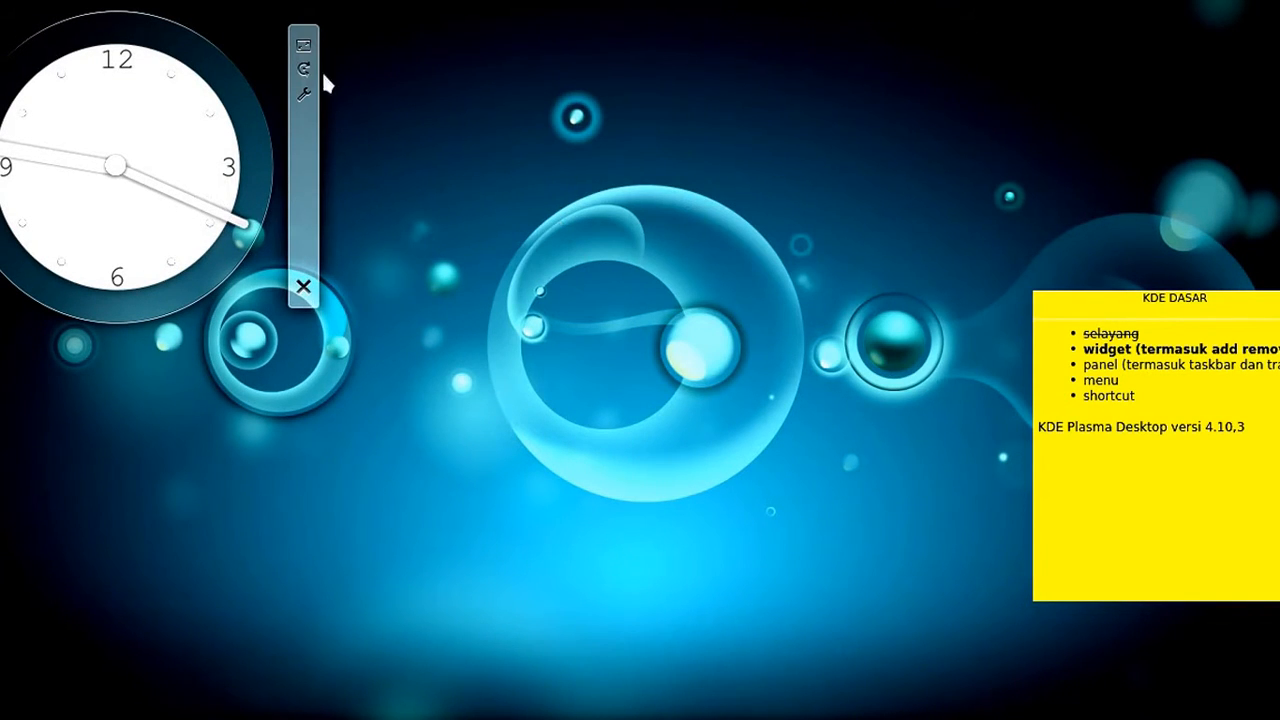
{"action": "left_click_drag", "start_coordinate": [305, 46], "coordinate": [338, 52]}
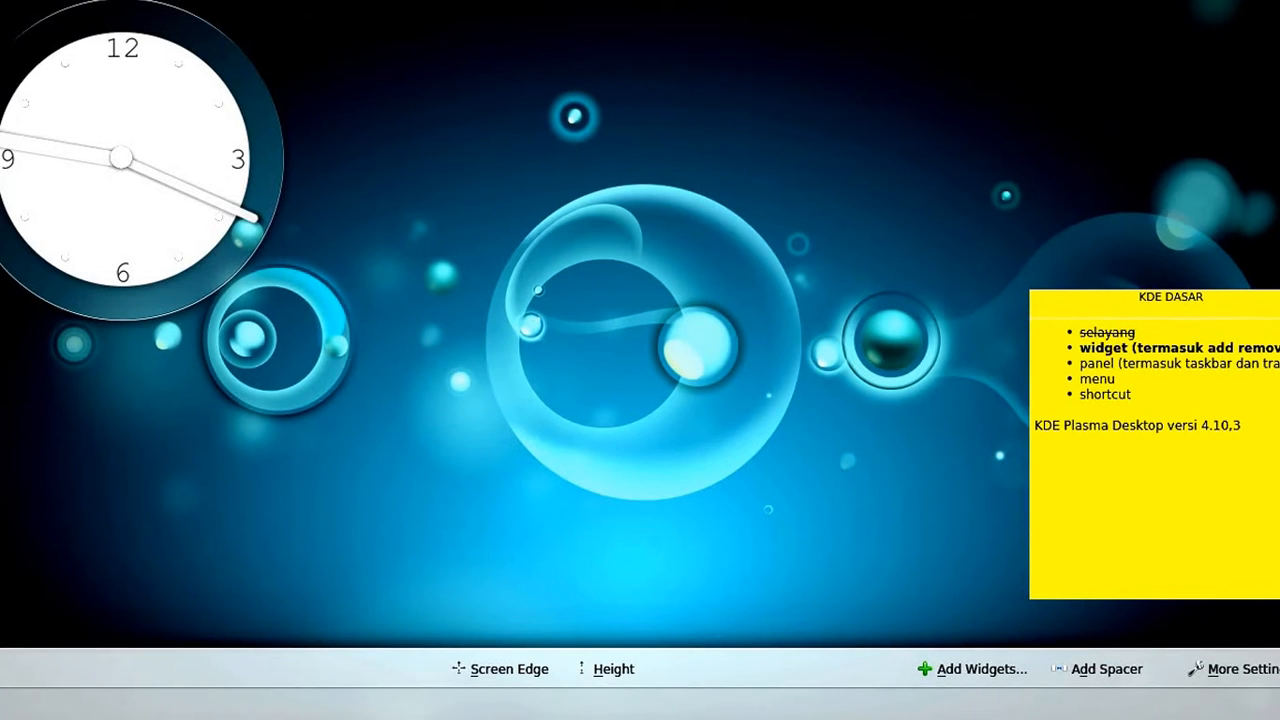
- Lock the widgets through the panel's additional settings
{"action": "left_click", "coordinate": [1257, 675]}
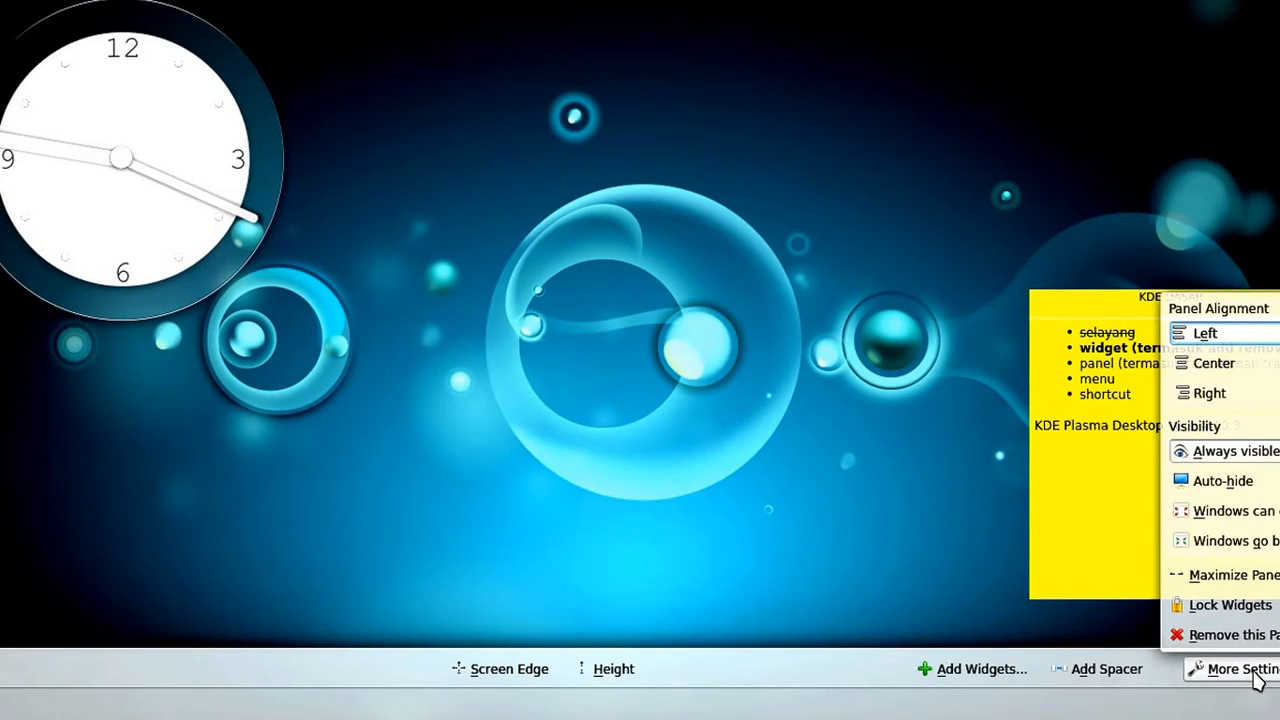
{"action": "left_click", "coordinate": [740, 417]}
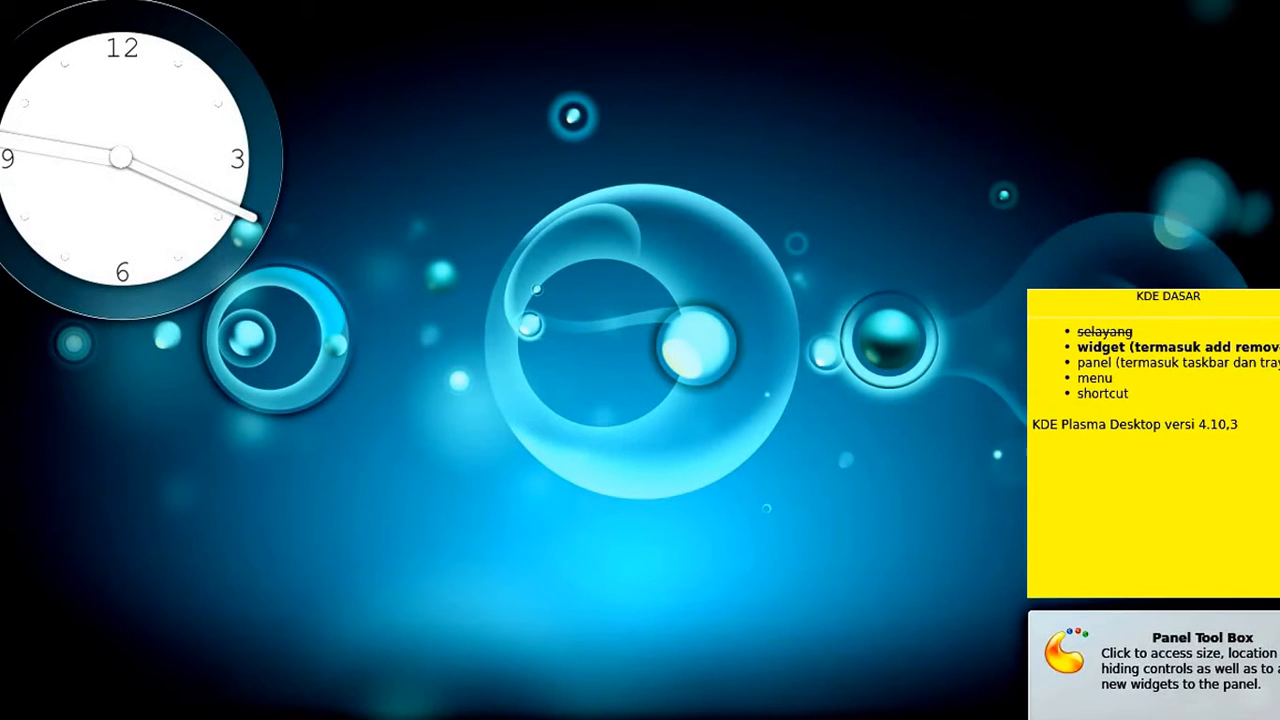
{"action": "left_click", "coordinate": [1272, 712]}
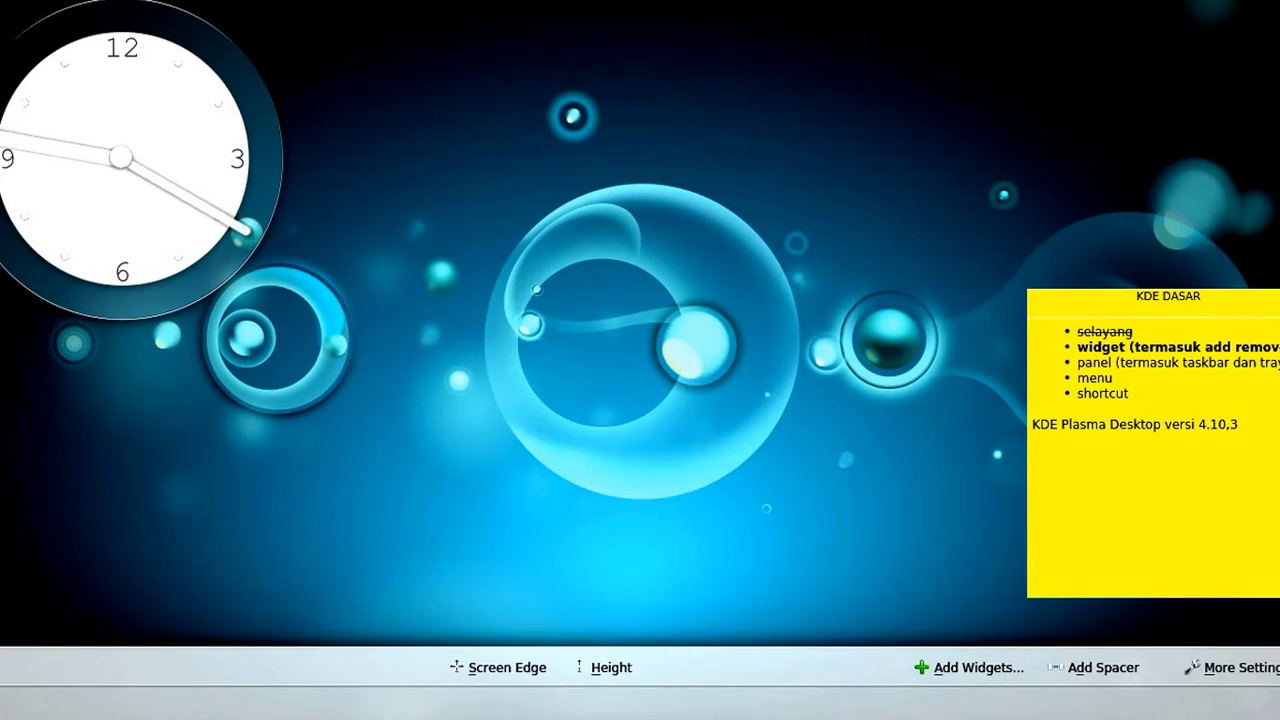
{"action": "left_click", "coordinate": [1247, 670]}
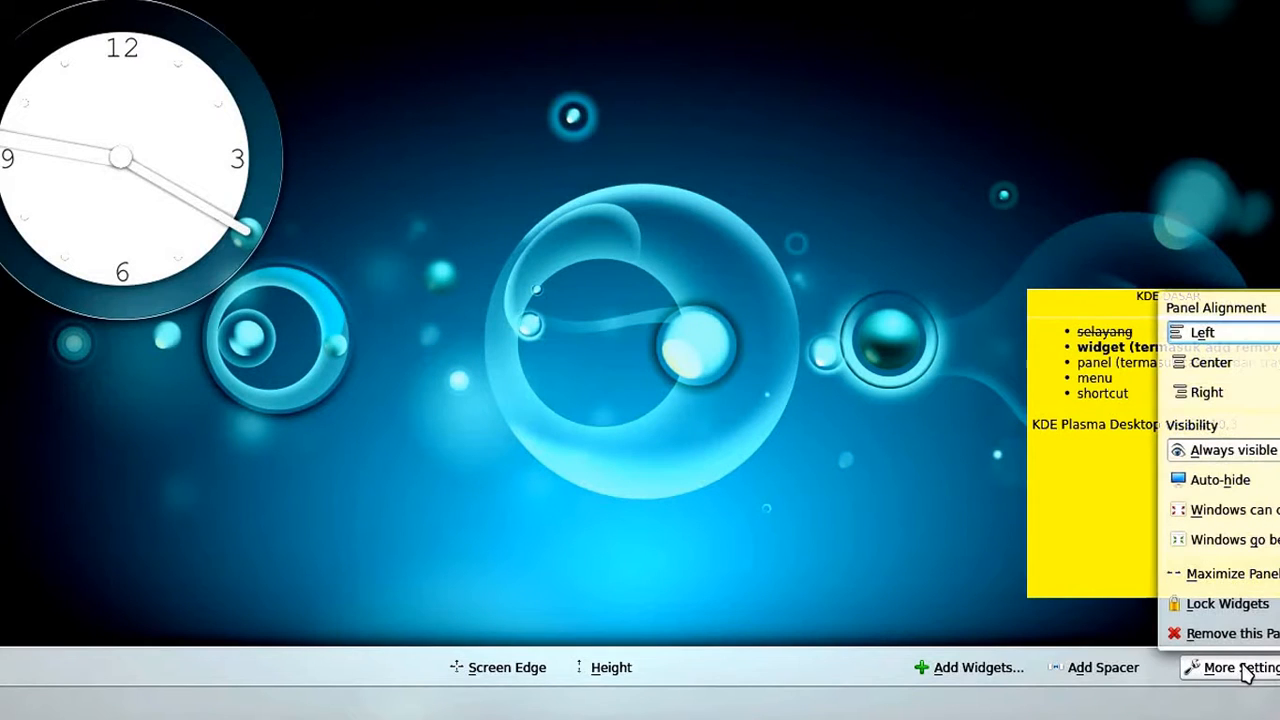
{"action": "left_click", "coordinate": [1236, 604]}
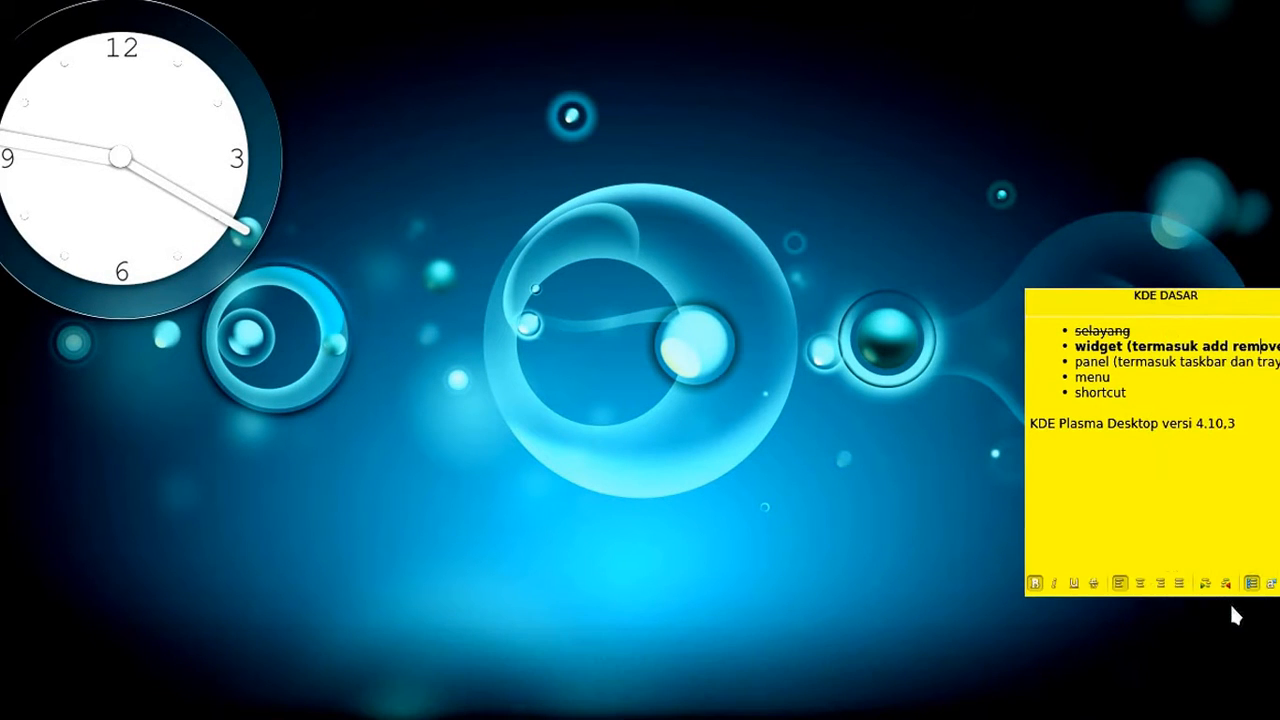
- Check the clock with widgets locked by showing and hiding its calendar, and briefly view the application launcher
{"action": "mouse_move", "coordinate": [200, 171]}
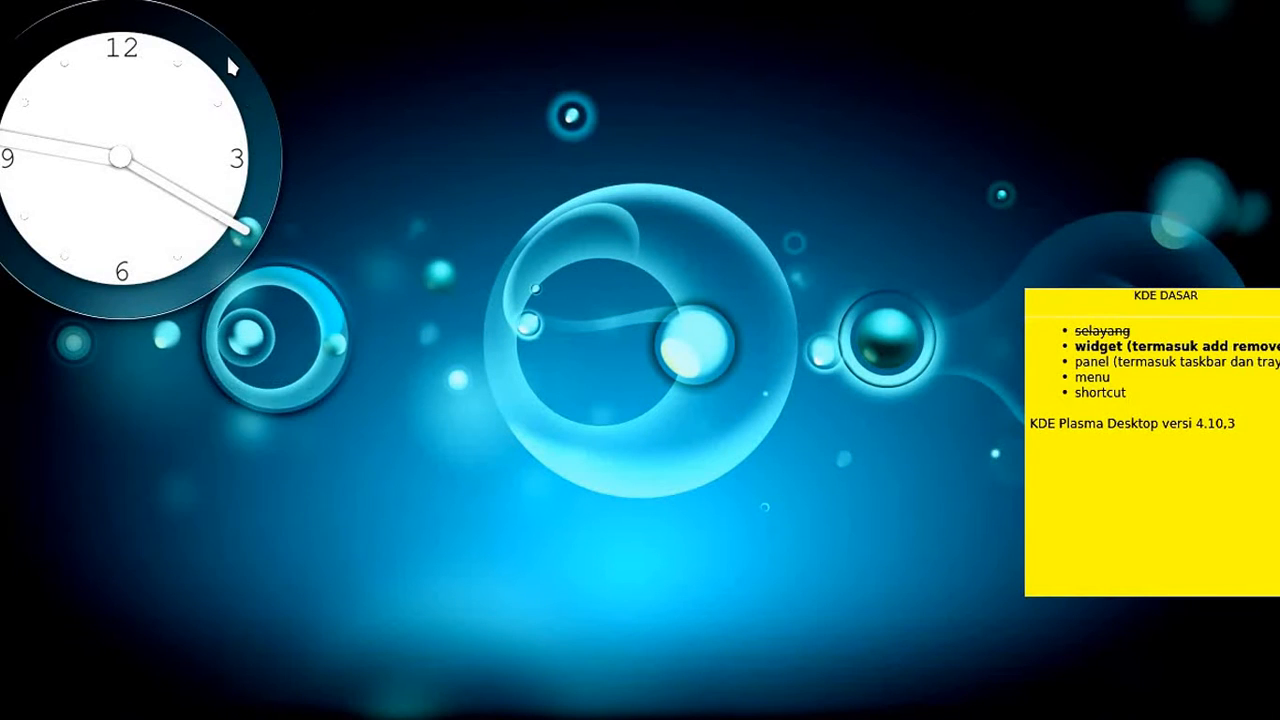
{"action": "left_click", "coordinate": [229, 62]}
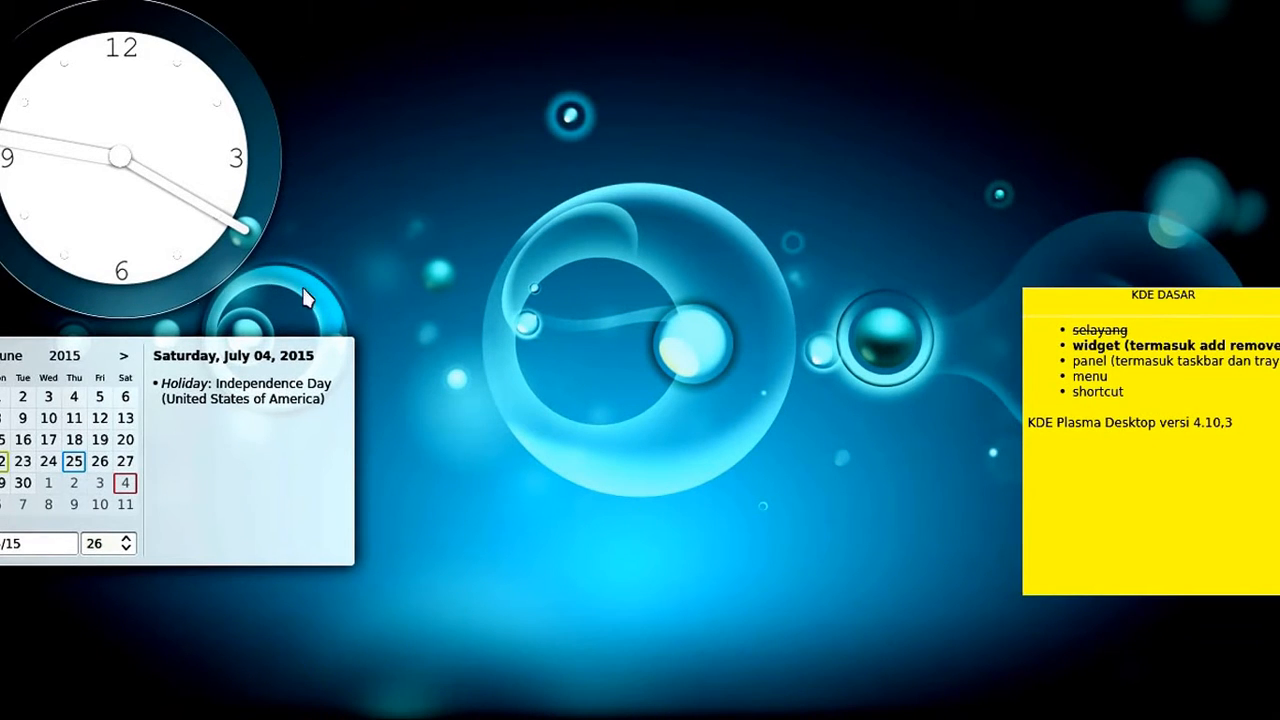
{"action": "left_click", "coordinate": [168, 289]}
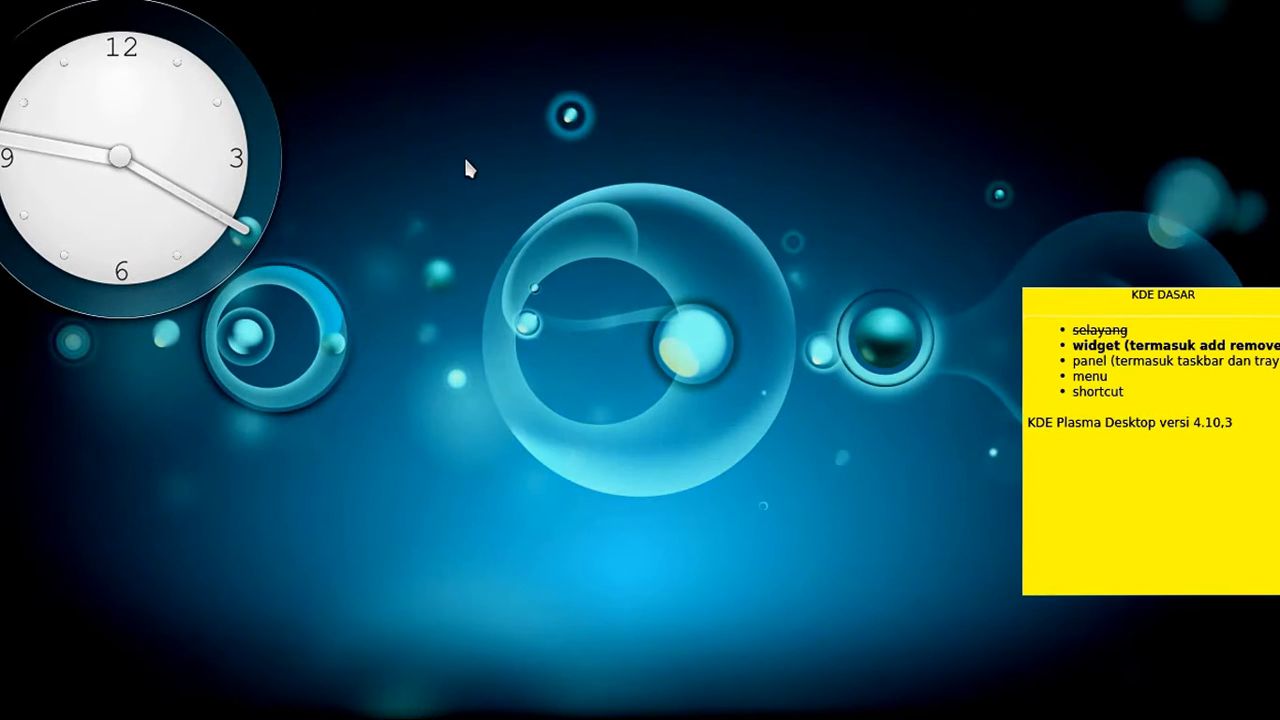
{"action": "left_click", "coordinate": [3, 717]}
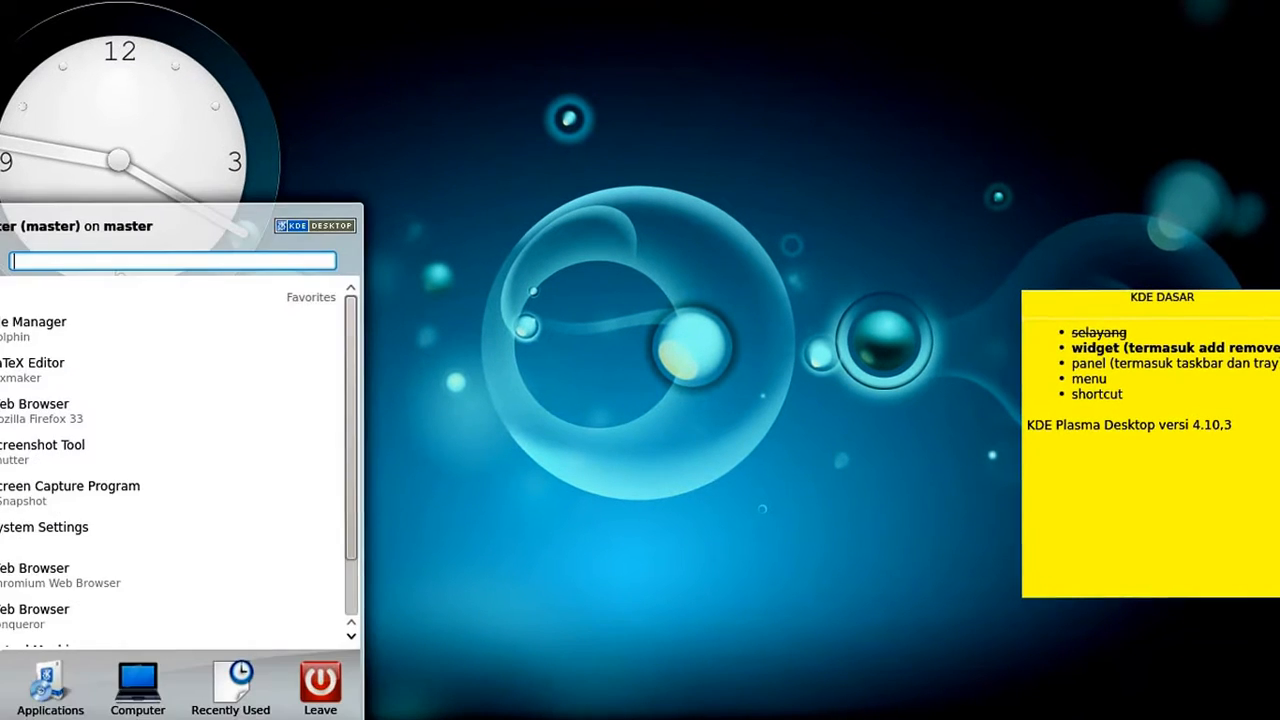
{"action": "left_click", "coordinate": [3, 717]}
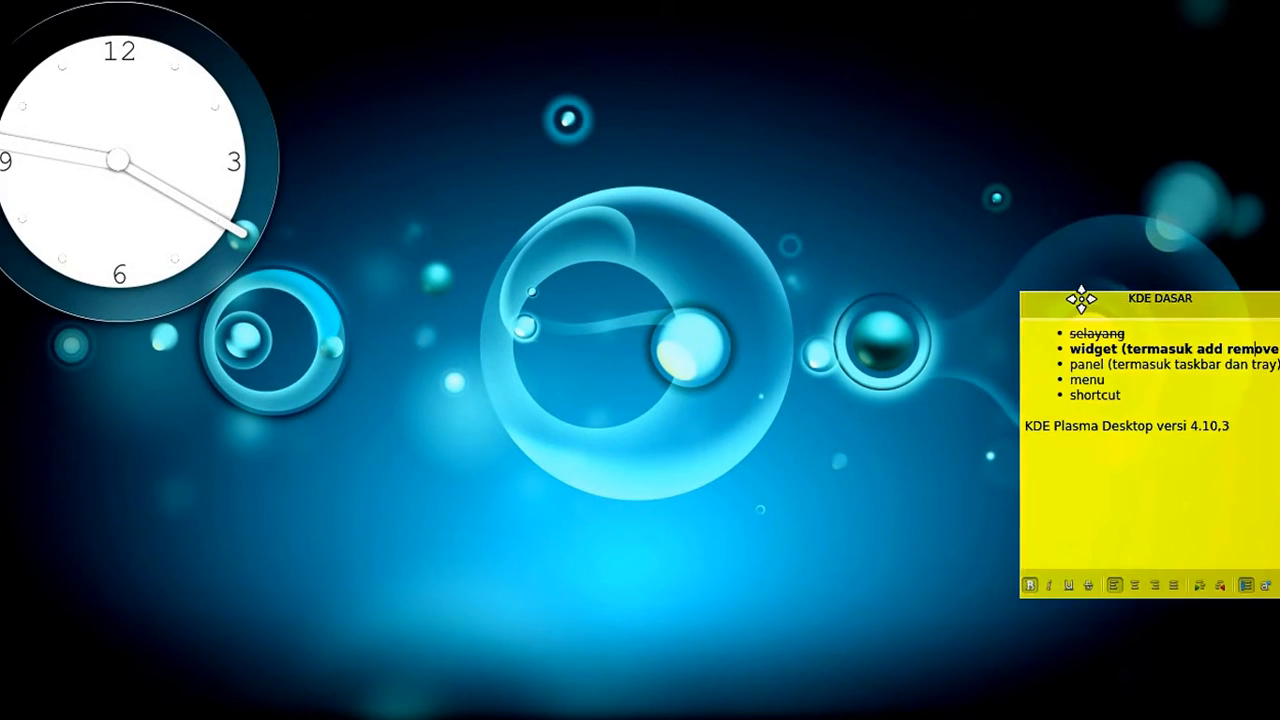
- Move the note fully into view and change its line "widget (termasuk add remove)" from bold to strikethrough
{"action": "left_click_drag", "start_coordinate": [1081, 298], "coordinate": [1060, 300]}
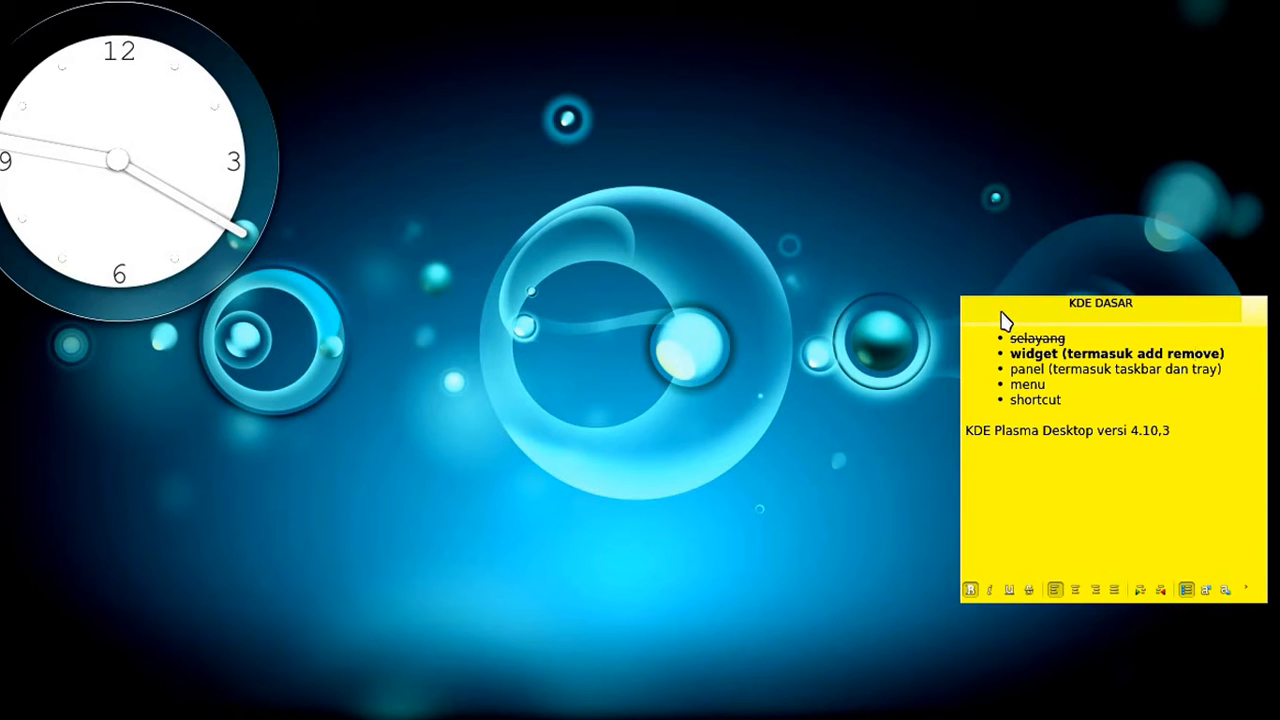
{"action": "left_click_drag", "start_coordinate": [1003, 318], "coordinate": [1041, 312]}
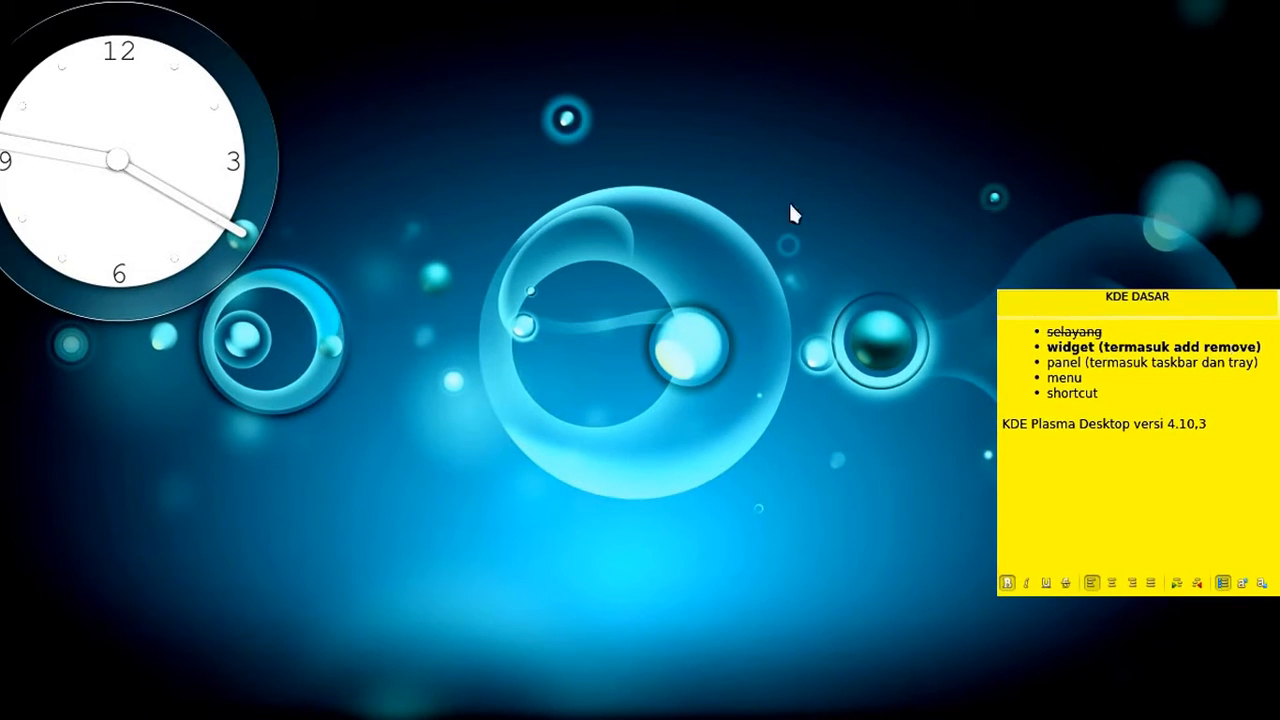
{"action": "left_click_drag", "start_coordinate": [1264, 347], "coordinate": [1048, 352]}
{"action": "key", "text": "ctrl+b"}
{"action": "key", "text": "ctrl+l"}
- Make the note's line "panel (termasuk taskbar dan tray)" bold and leave the note
{"action": "left_click", "coordinate": [1262, 363]}
{"action": "left_click_drag", "start_coordinate": [1262, 363], "coordinate": [1047, 362]}
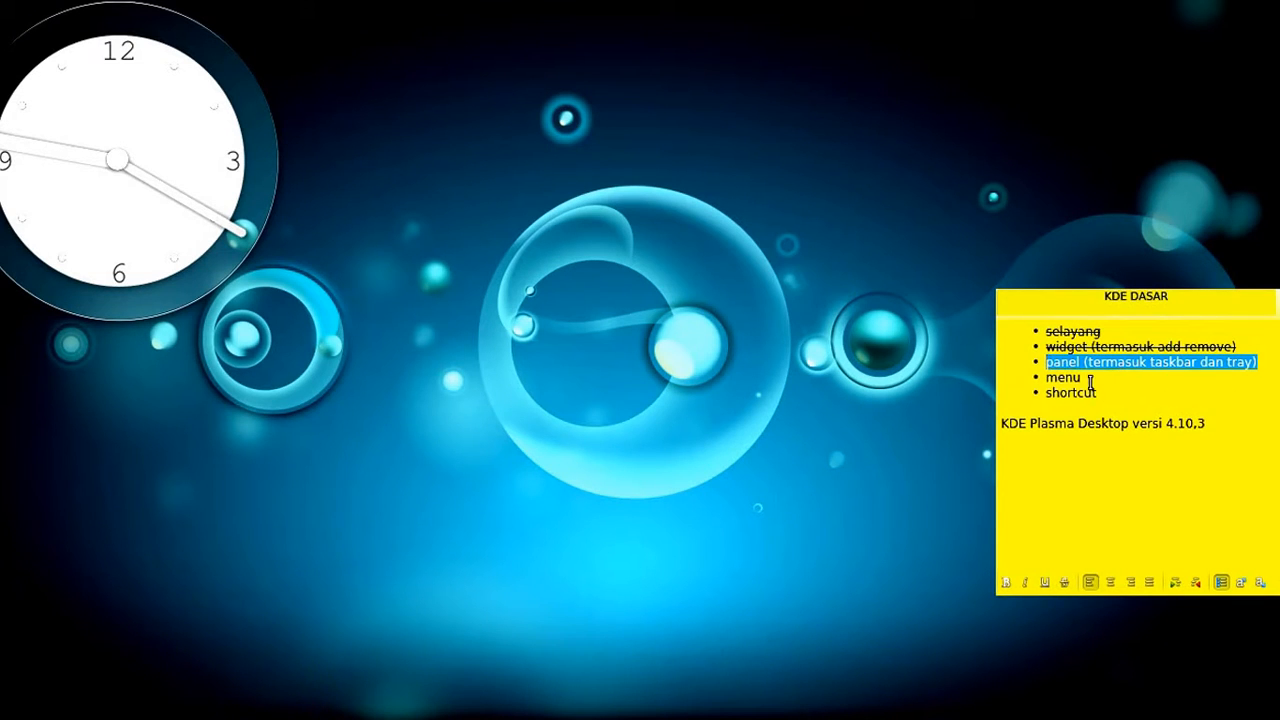
{"action": "key", "text": "ctrl+b"}
{"action": "left_click", "coordinate": [816, 365]}
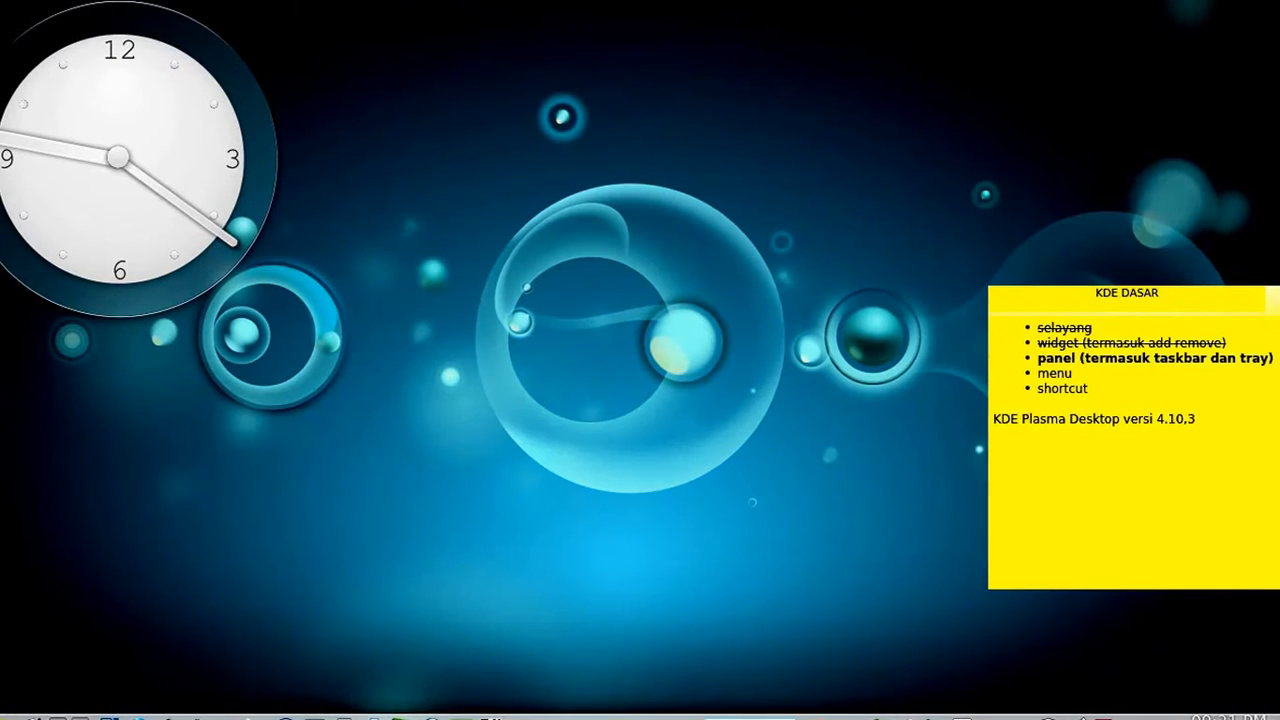
- Open the application launcher and browse its Recently Used, Applications and Computer sections
{"action": "left_click", "coordinate": [15, 713]}
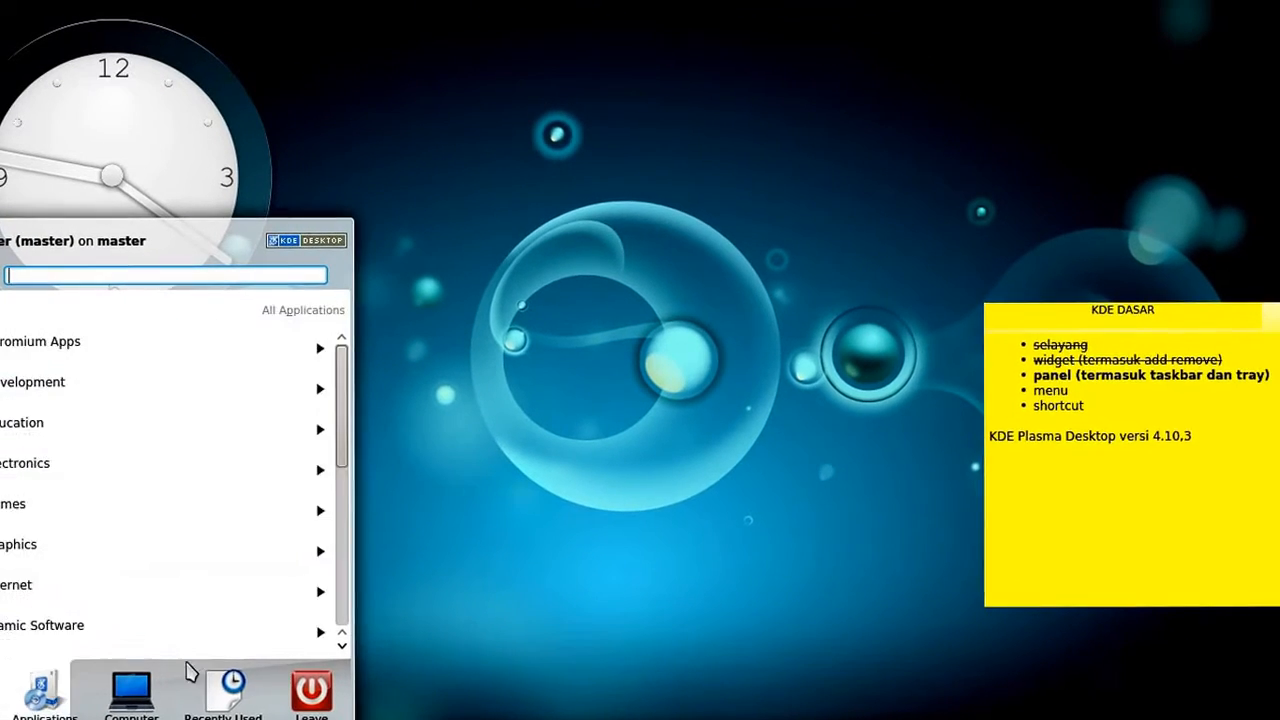
{"action": "mouse_move", "coordinate": [277, 697]}
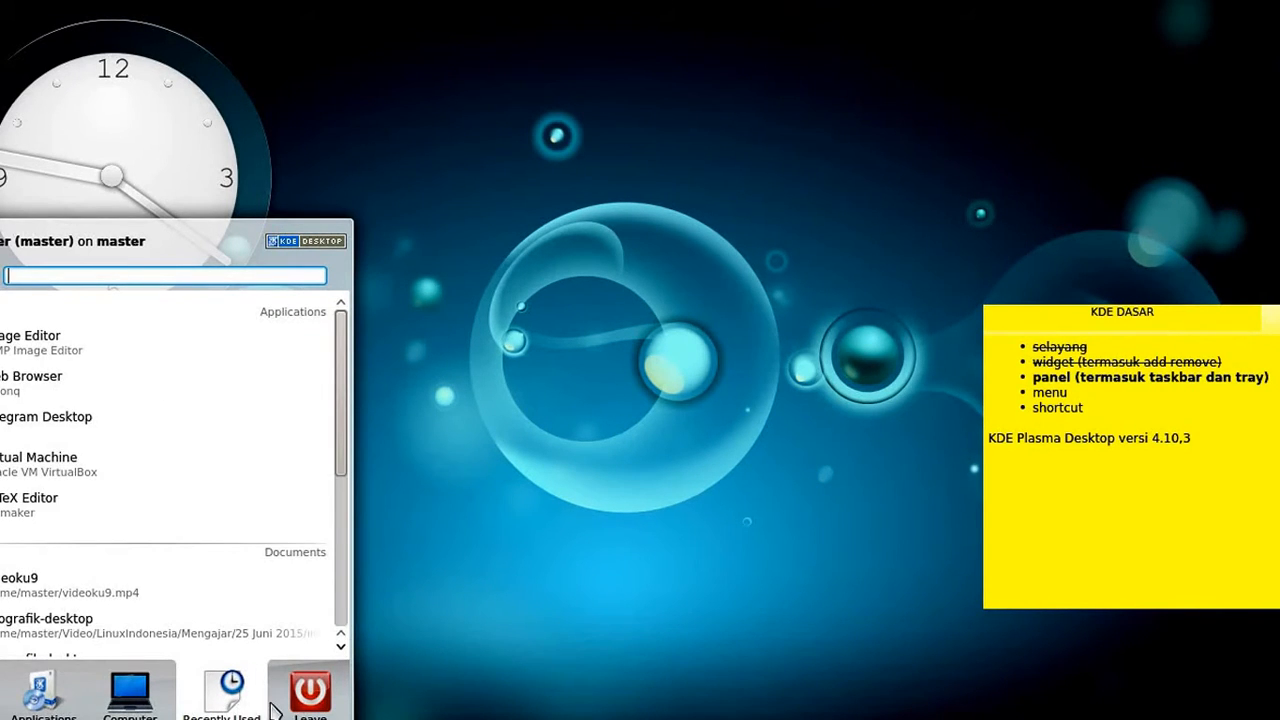
{"action": "mouse_move", "coordinate": [14, 708]}
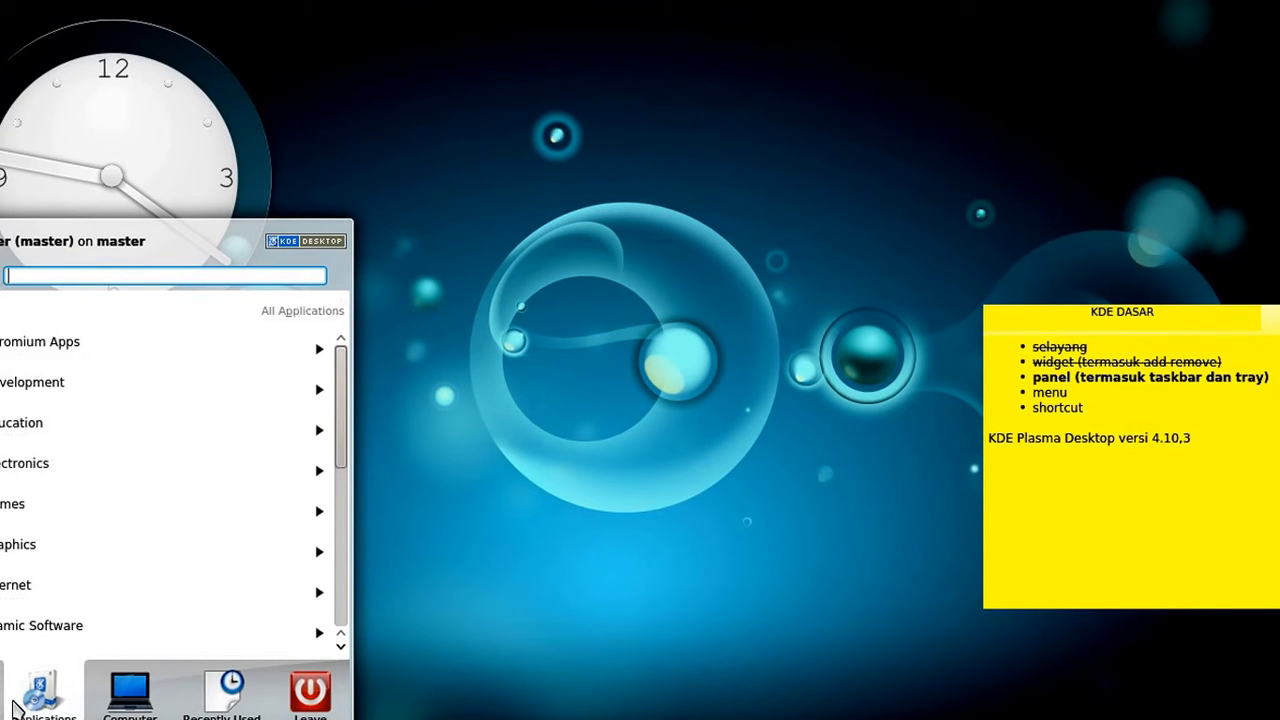
{"action": "mouse_move", "coordinate": [122, 706]}
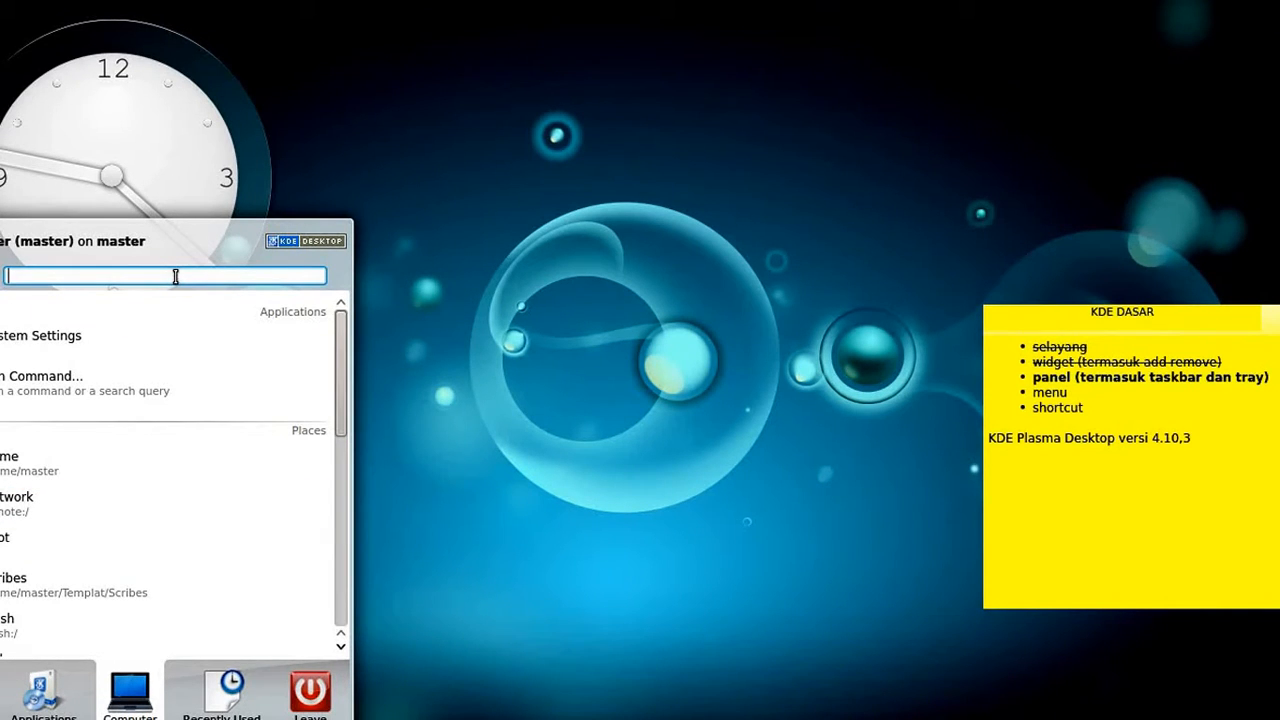
- Search the application launcher for "blen", clear the search and close the launcher
{"action": "type", "text": "blen"}
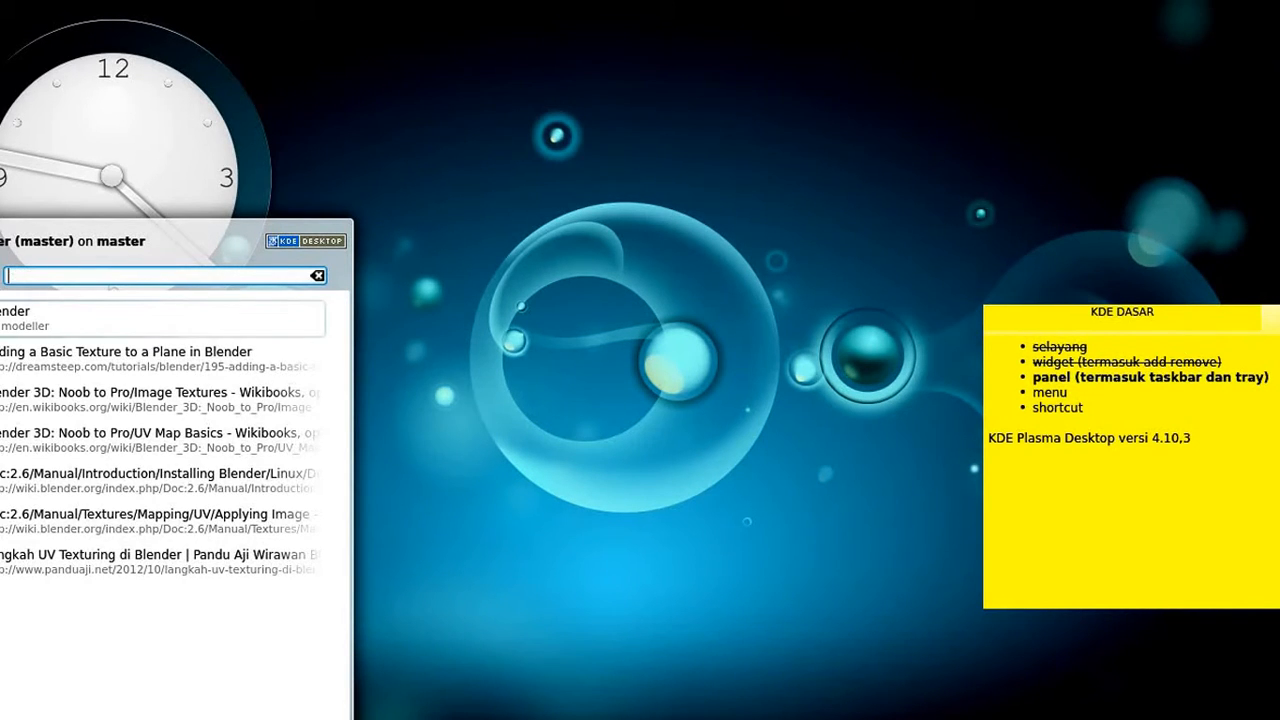
{"action": "key", "text": "Escape"}
{"action": "key", "text": "Escape"}
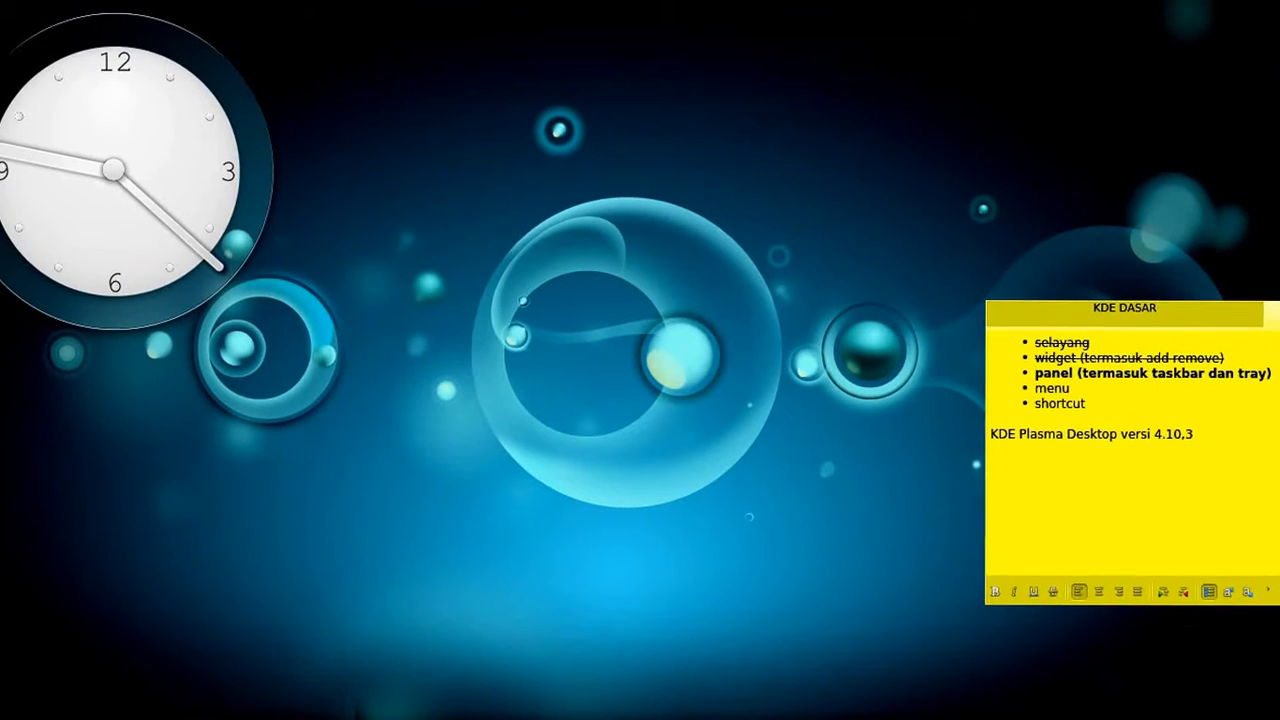
- Reopen the application launcher to examine the favorites and all application categories, and close it
{"action": "left_click", "coordinate": [8, 719]}
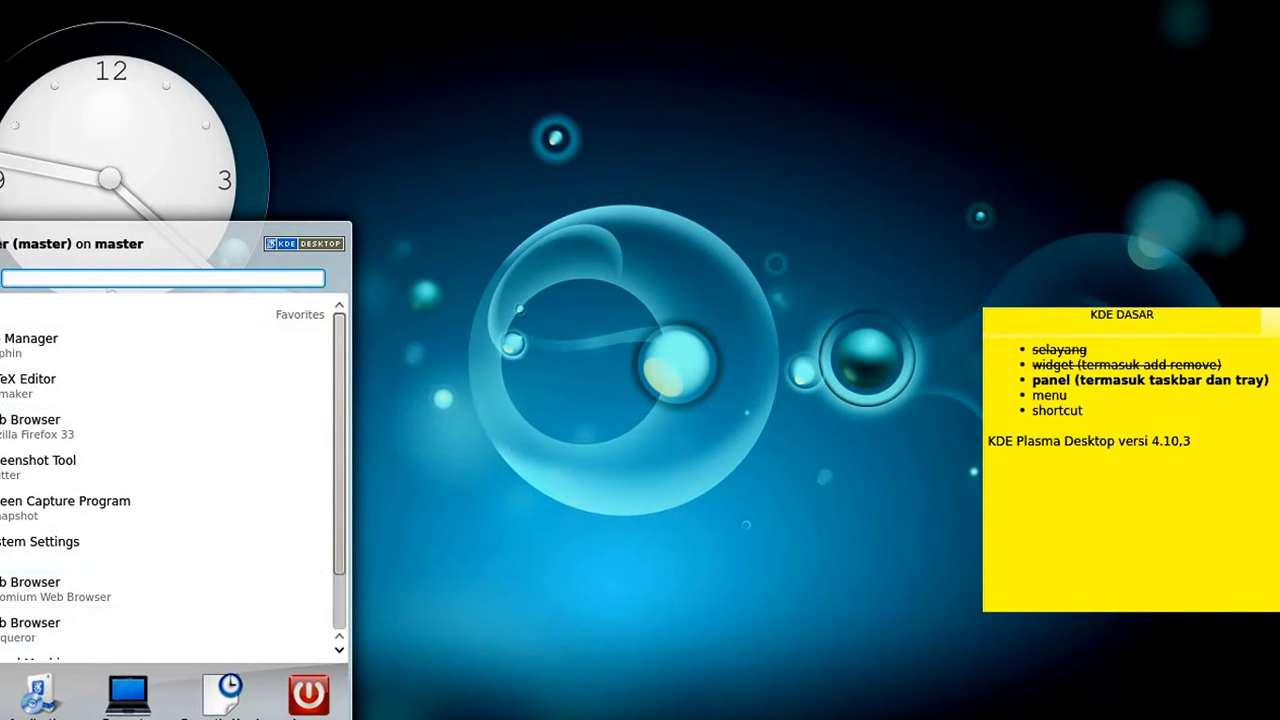
{"action": "mouse_move", "coordinate": [38, 712]}
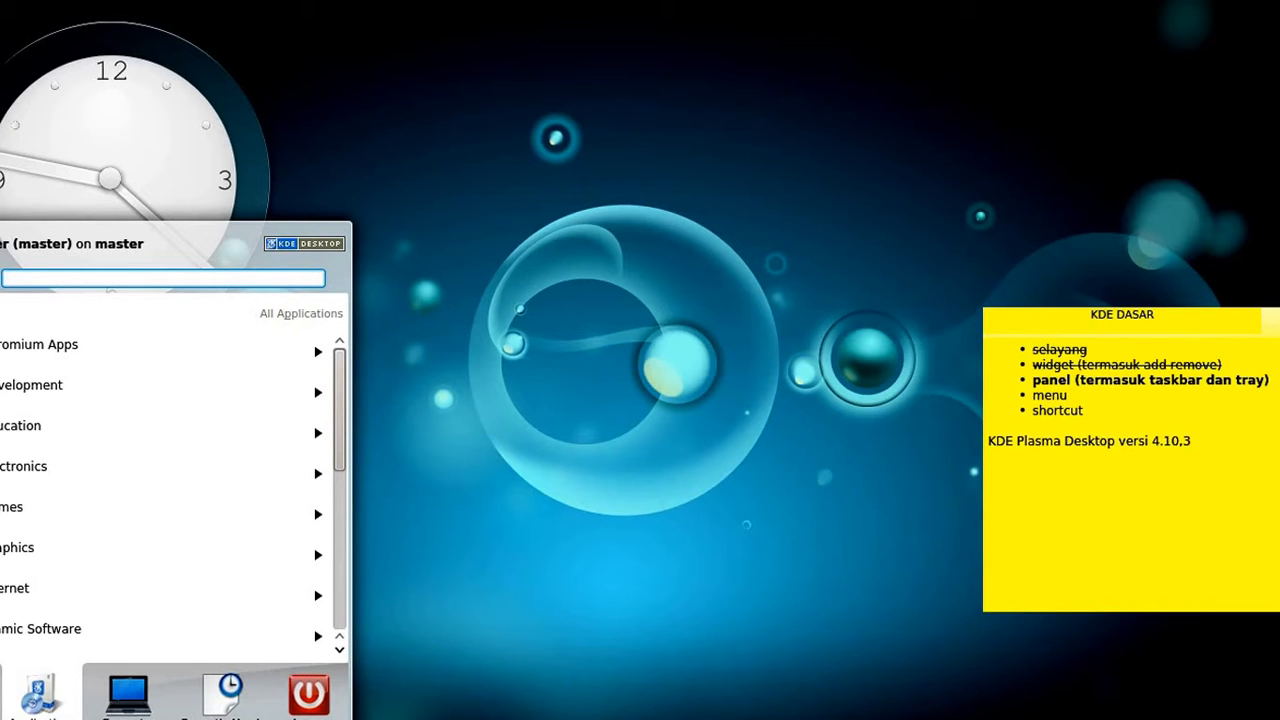
{"action": "left_click", "coordinate": [531, 669]}
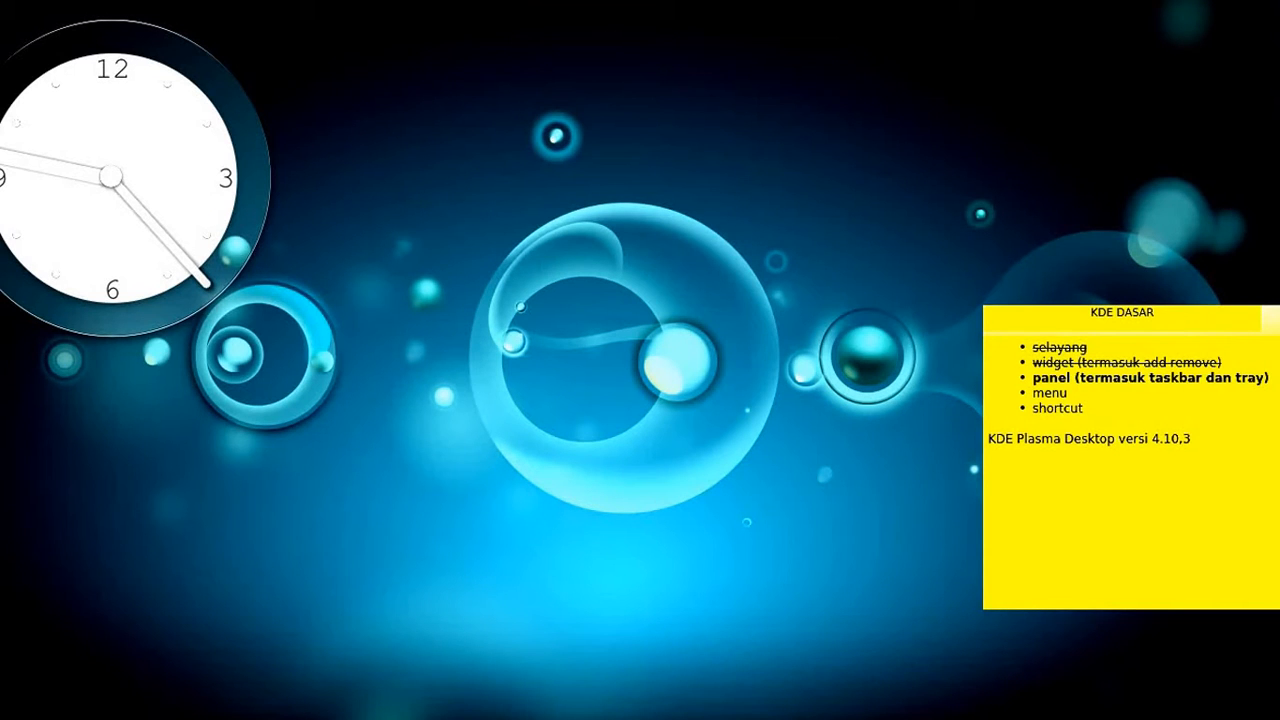
- Switch between virtual desktops 2, 1 and 3, and return to desktop 2
{"action": "key", "text": "ctrl+F2"}
{"action": "key", "text": "ctrl+F1"}
{"action": "key", "text": "ctrl+F3"}
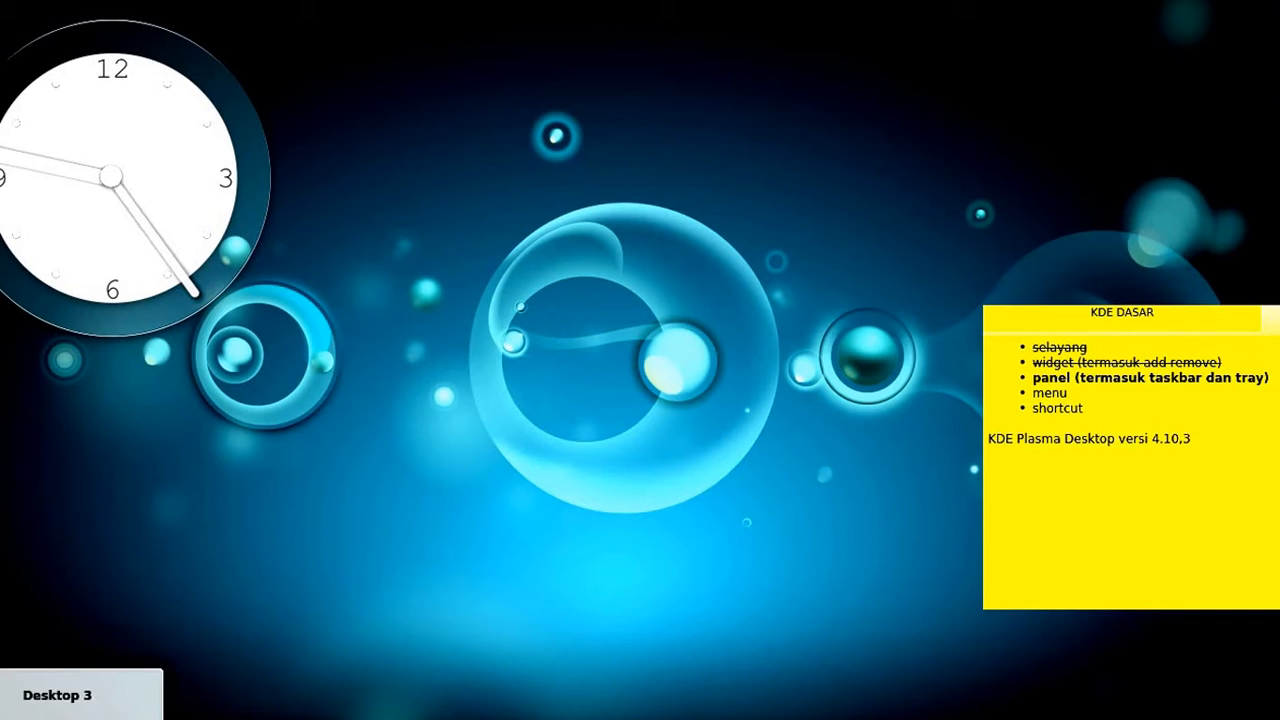
{"action": "key", "text": "ctrl+F2"}
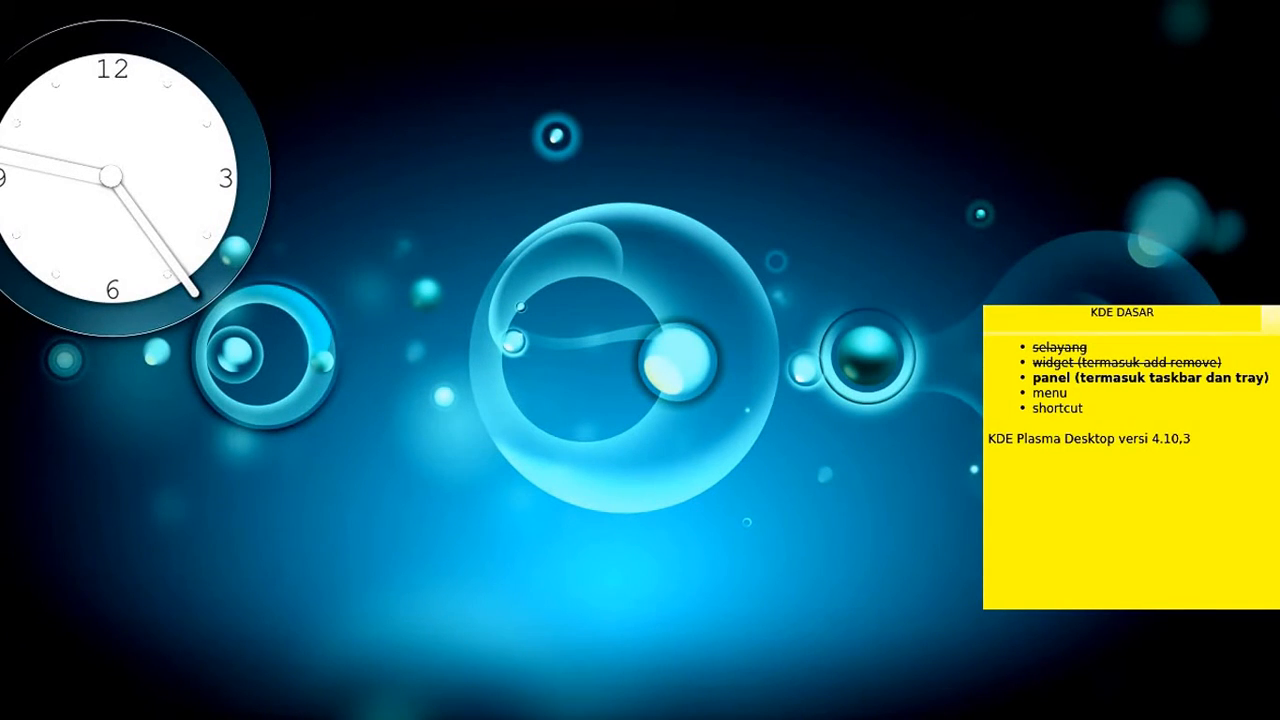
- Cycle forward and backward through the open windows in the window switcher, previewing the note, Dolphin and SimpleScreenRecorder
{"action": "key", "text": "alt+Tab"}
{"action": "key", "text": "alt+Tab"}
{"action": "key", "text": "alt+Tab"}
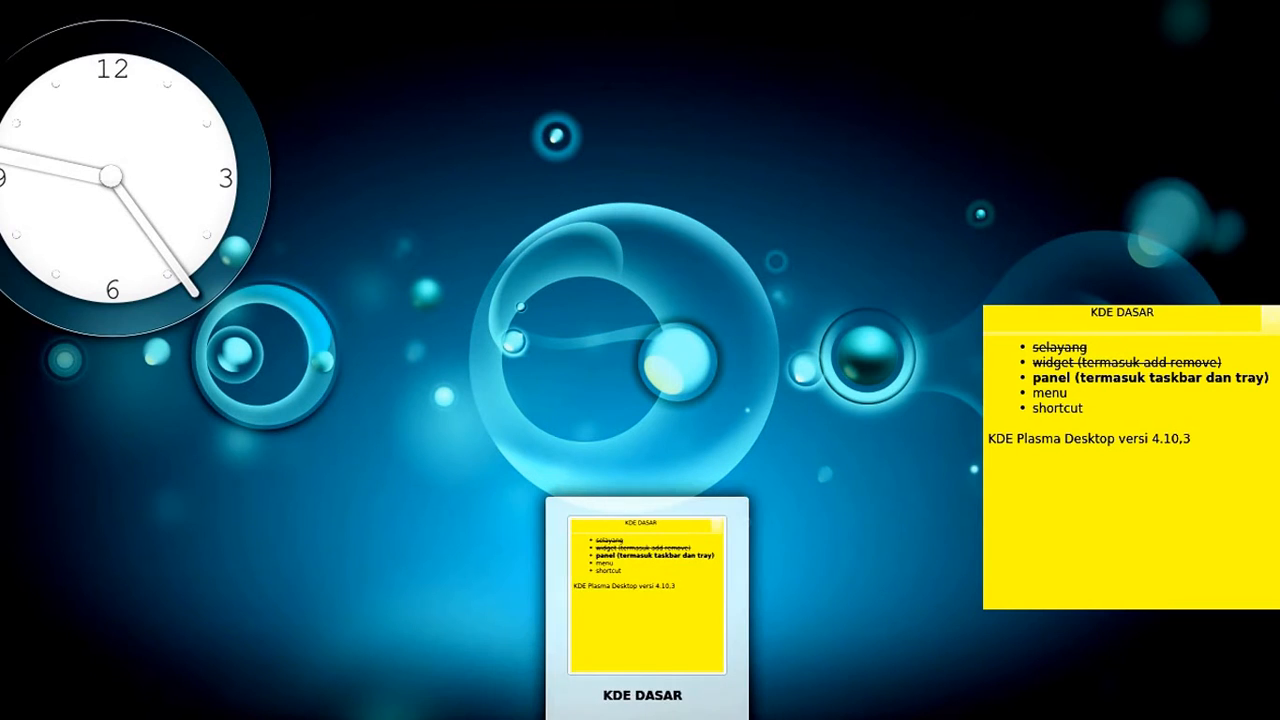
{"action": "key", "text": "alt+shift+Tab"}
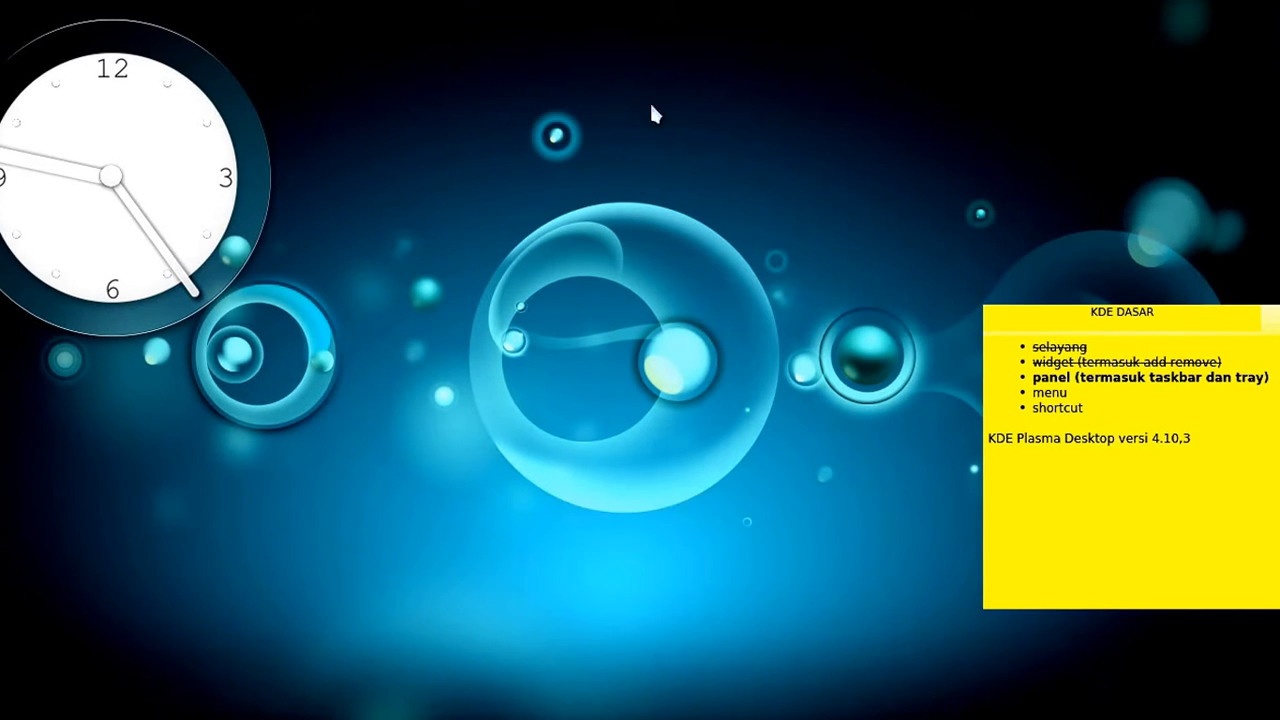
{"action": "key", "text": "alt+Tab"}
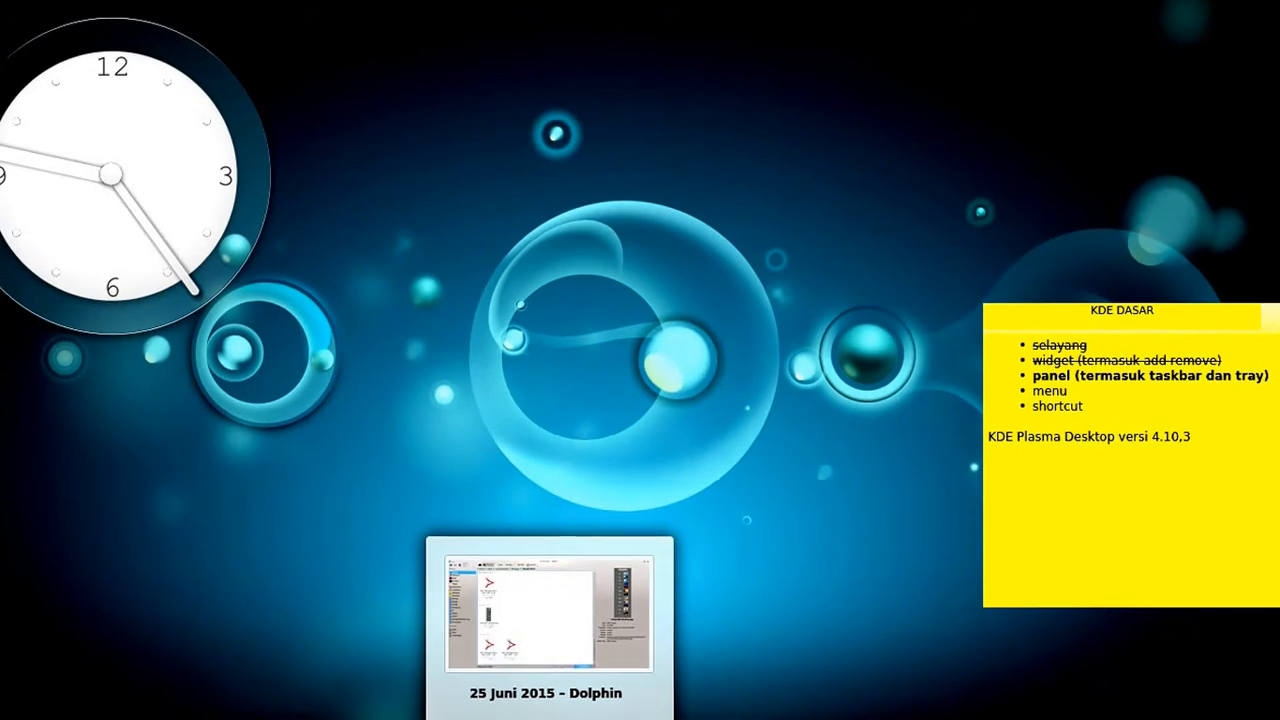
{"action": "key", "text": "alt+Tab"}
{"action": "key", "text": "alt+Tab"}
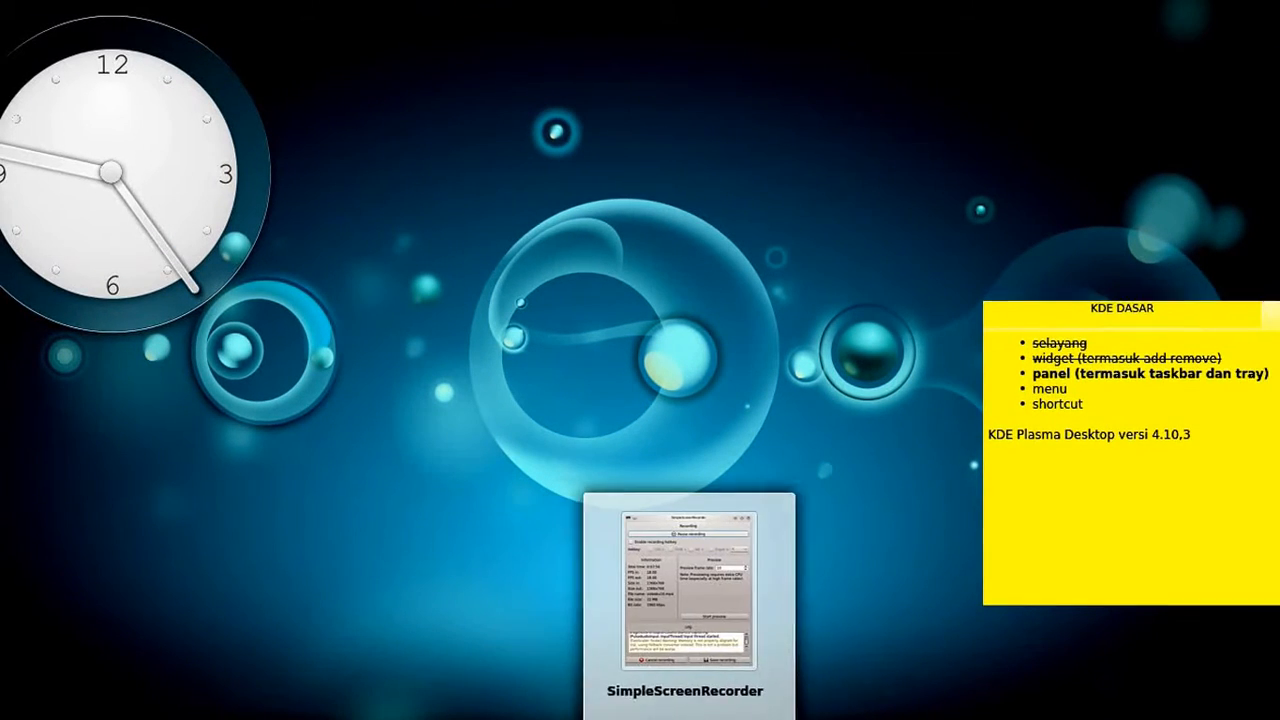
- Bring the "25 Juni 2015" Dolphin window to the front and close it
{"action": "key", "text": "alt+shift+Tab"}
{"action": "key", "text": "alt+Tab"}
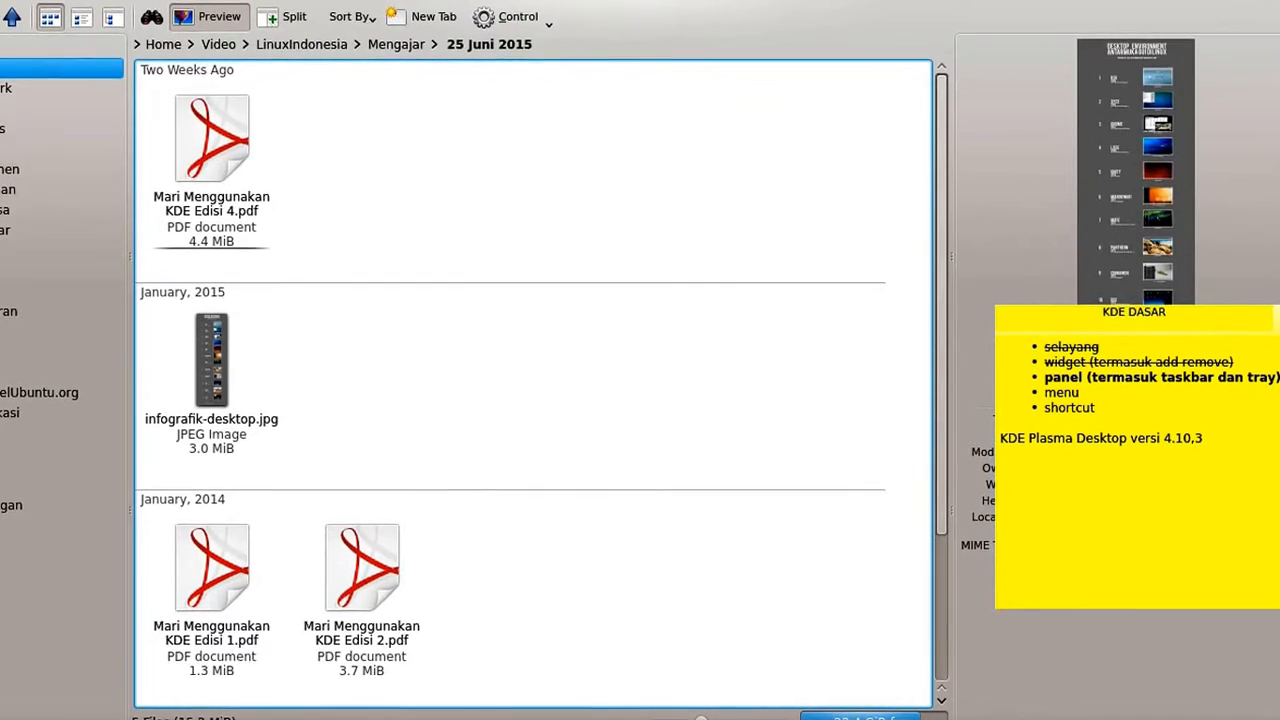
{"action": "key", "text": "alt+F4"}
{"action": "key", "text": "alt+F4"}
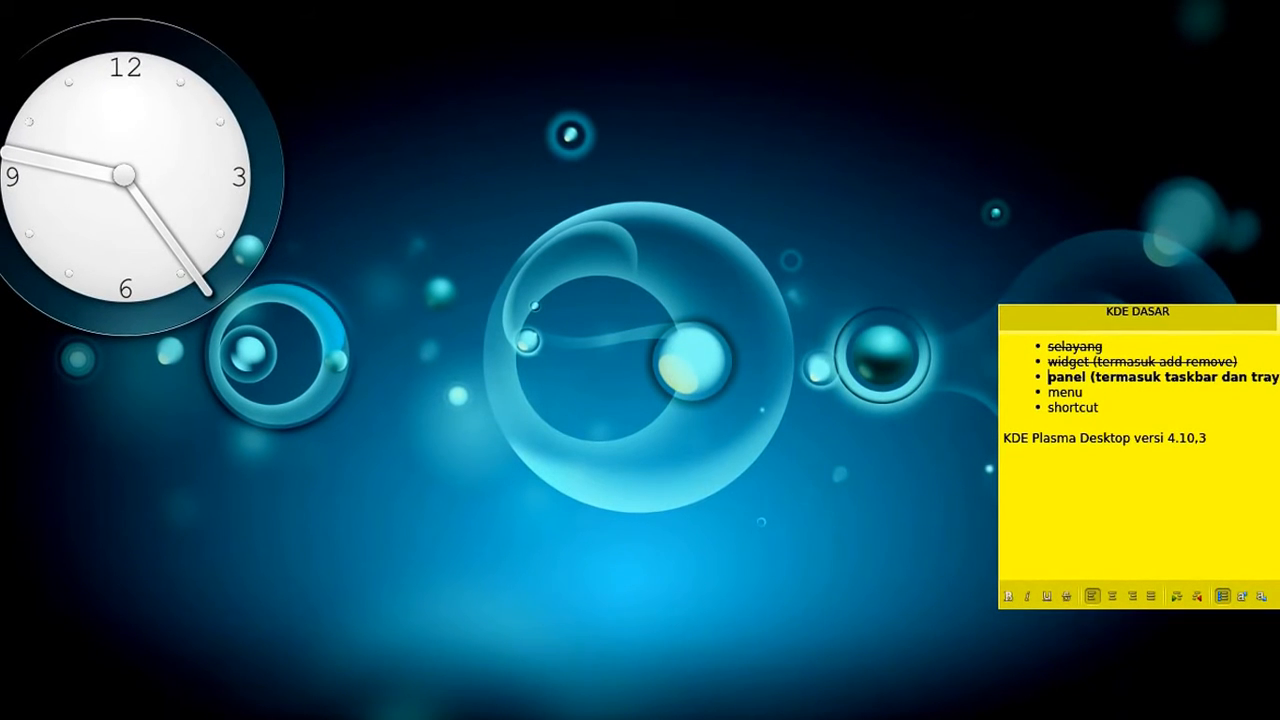
- Demonstrate the tray's network controls by switching networking and wireless on and off, and dismiss them
{"action": "mouse_move", "coordinate": [762, 718]}
{"action": "mouse_move", "coordinate": [661, 718]}
{"action": "mouse_move", "coordinate": [563, 718]}
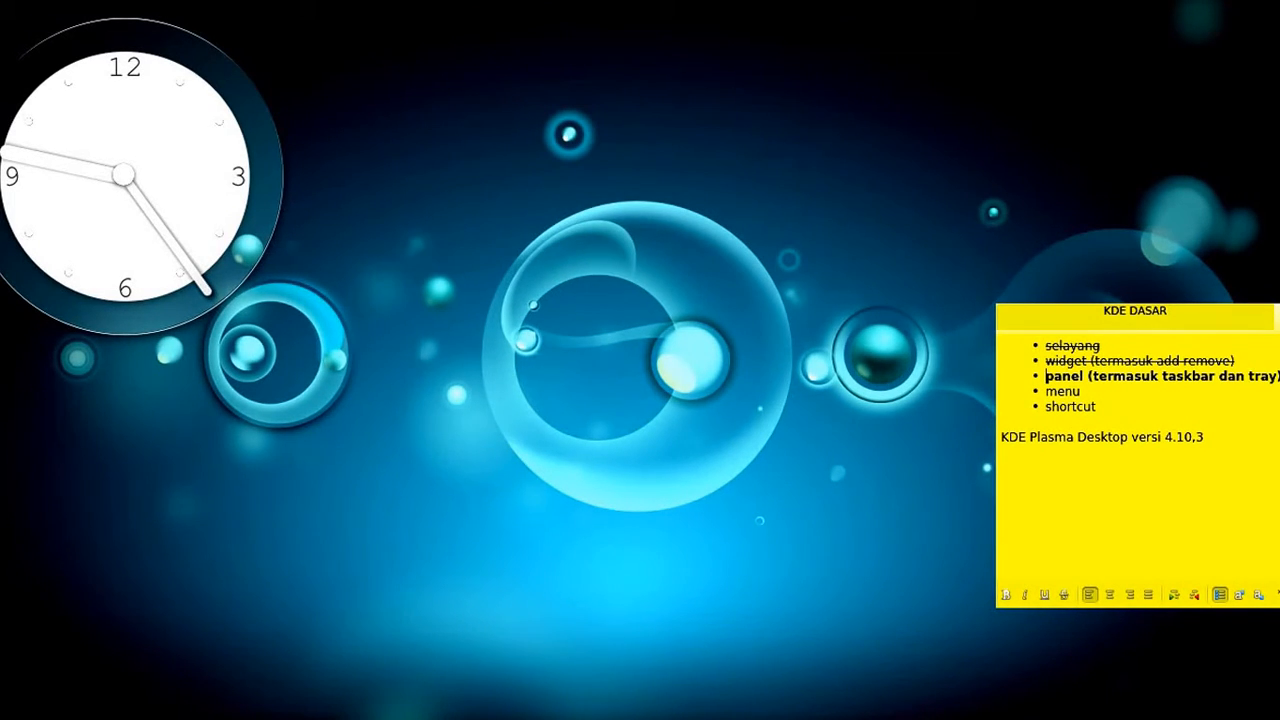
{"action": "left_click", "coordinate": [1090, 718]}
{"action": "left_click", "coordinate": [680, 688]}
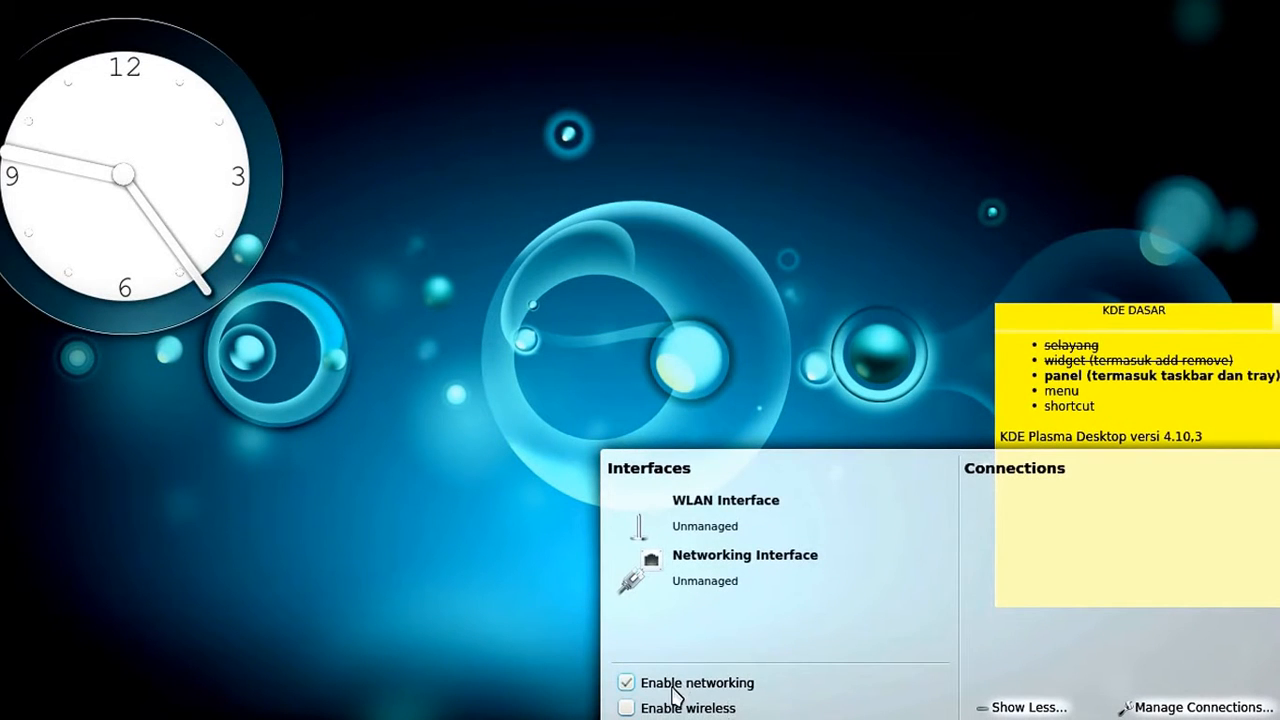
{"action": "left_click", "coordinate": [658, 708]}
{"action": "left_click", "coordinate": [645, 683]}
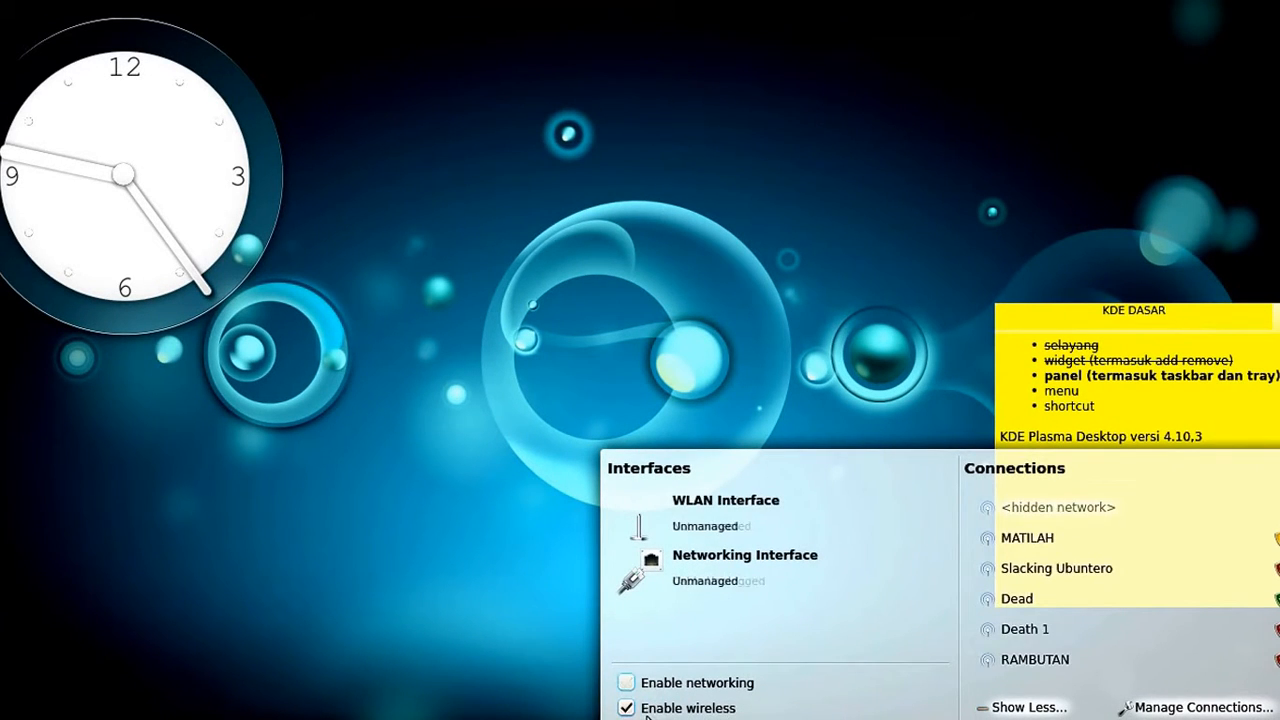
{"action": "left_click", "coordinate": [630, 708]}
{"action": "left_click", "coordinate": [477, 586]}
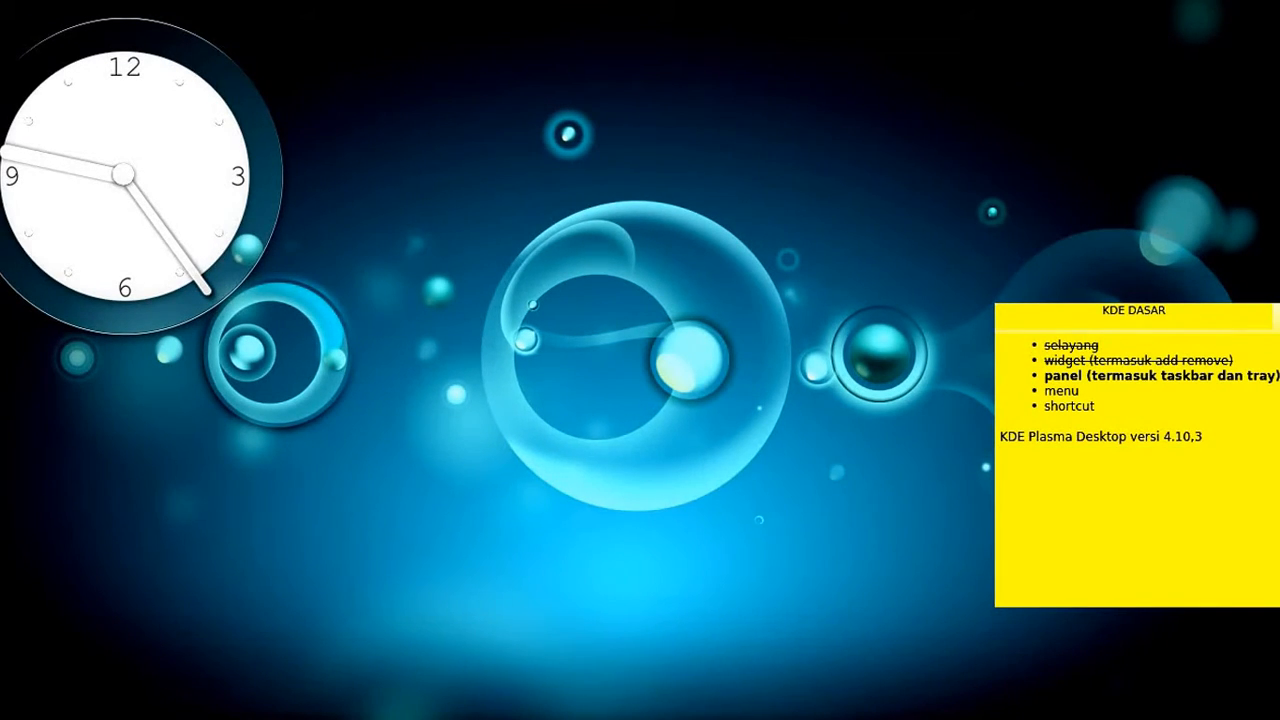
- Examine the tray's battery and power settings and the Klipper clipboard history, dismissing each one
{"action": "left_click", "coordinate": [1054, 718]}
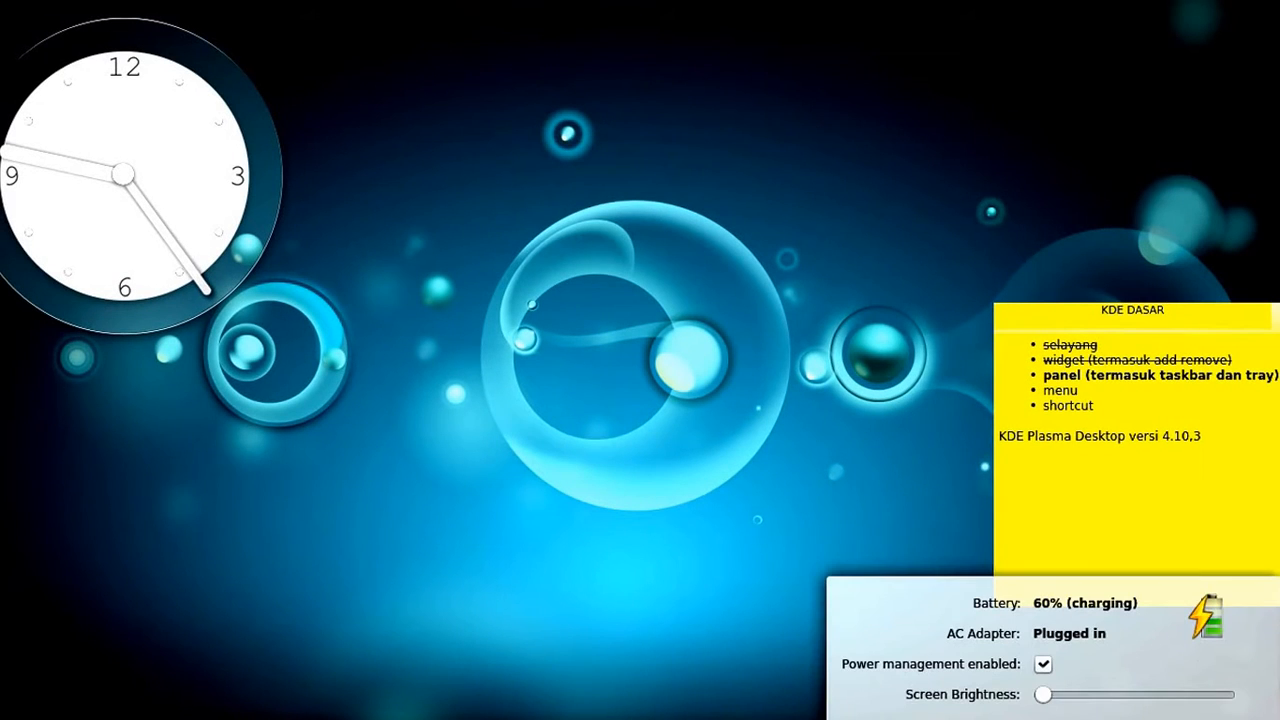
{"action": "left_click", "coordinate": [777, 587]}
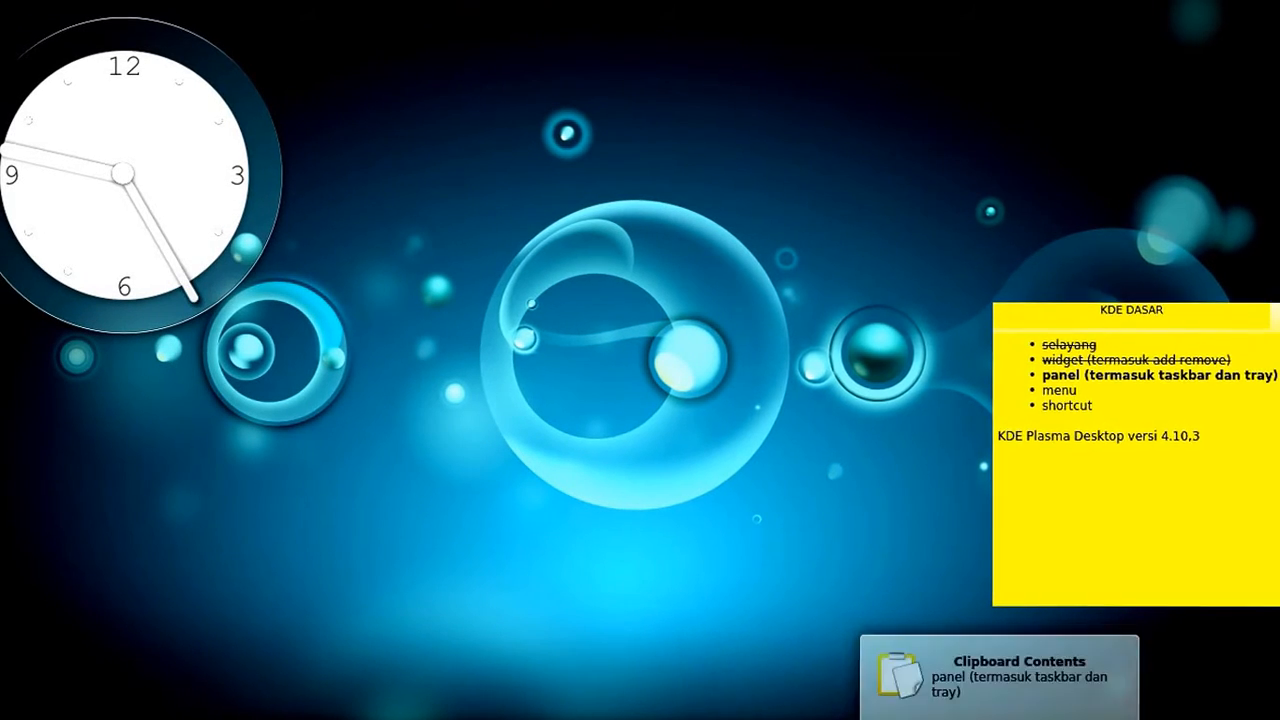
{"action": "left_click", "coordinate": [998, 715]}
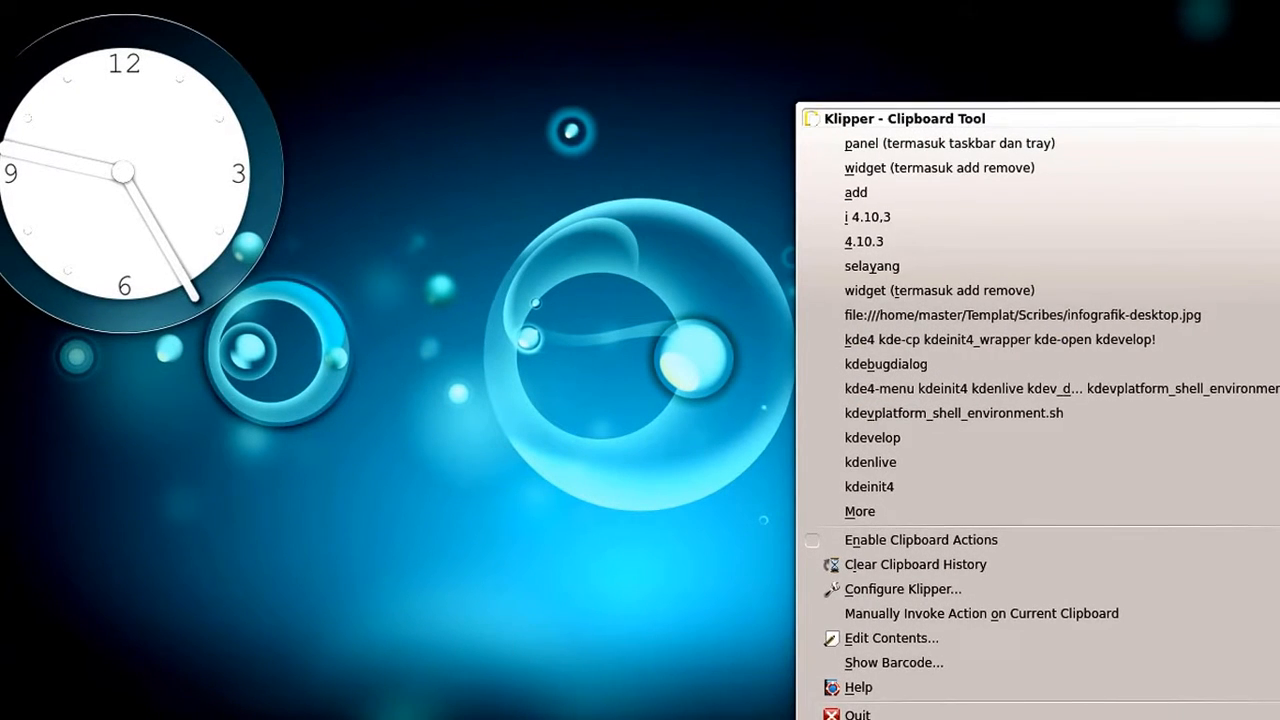
{"action": "key", "text": "Escape"}
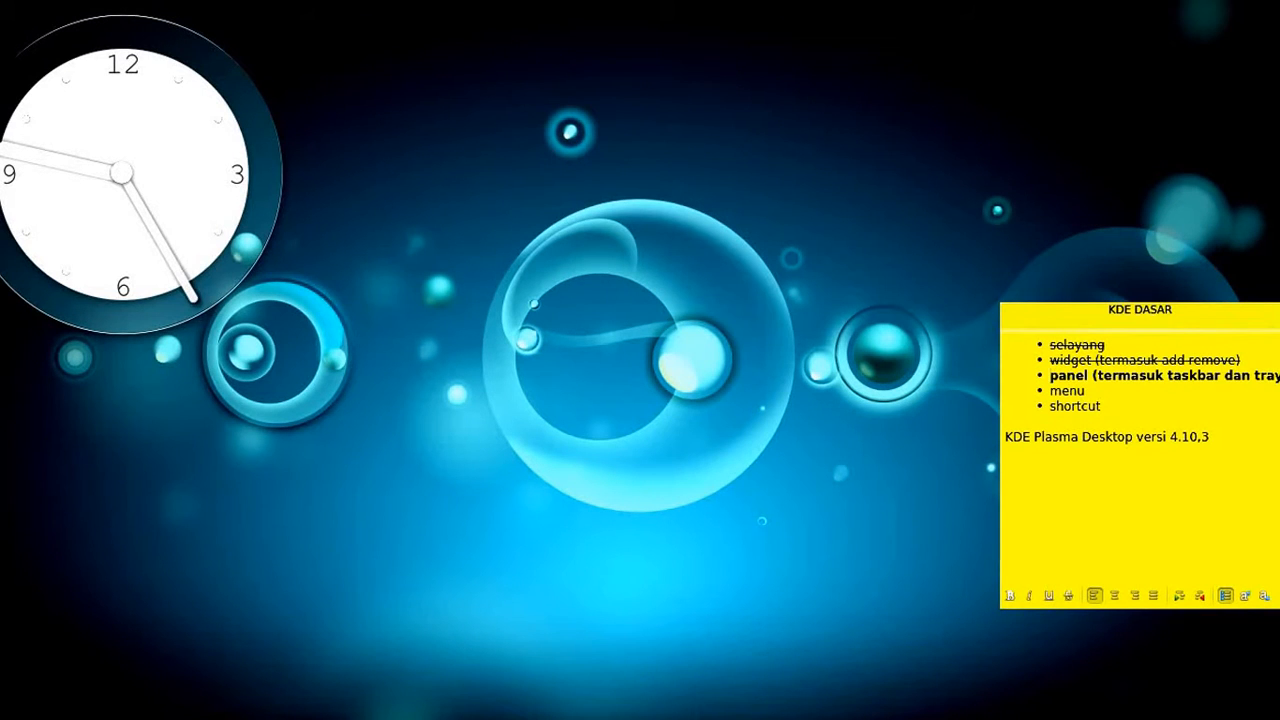
{"action": "left_click", "coordinate": [1141, 719]}
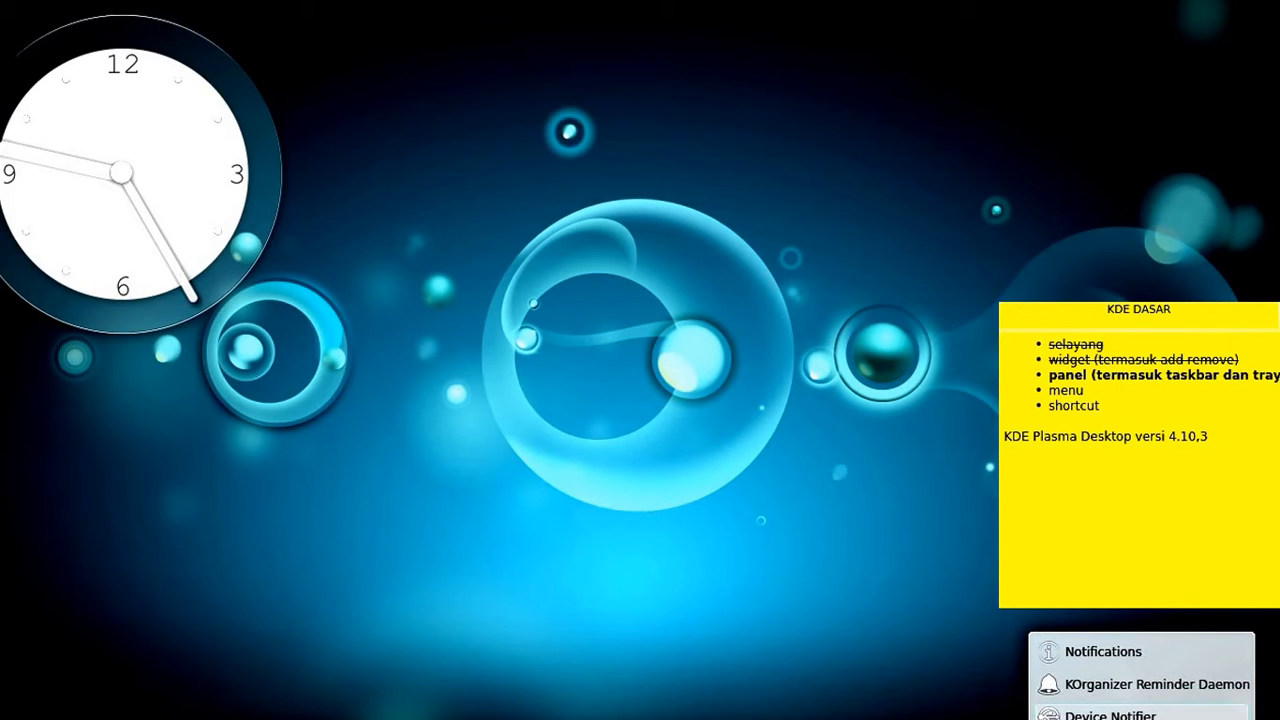
{"action": "left_click", "coordinate": [1110, 716]}
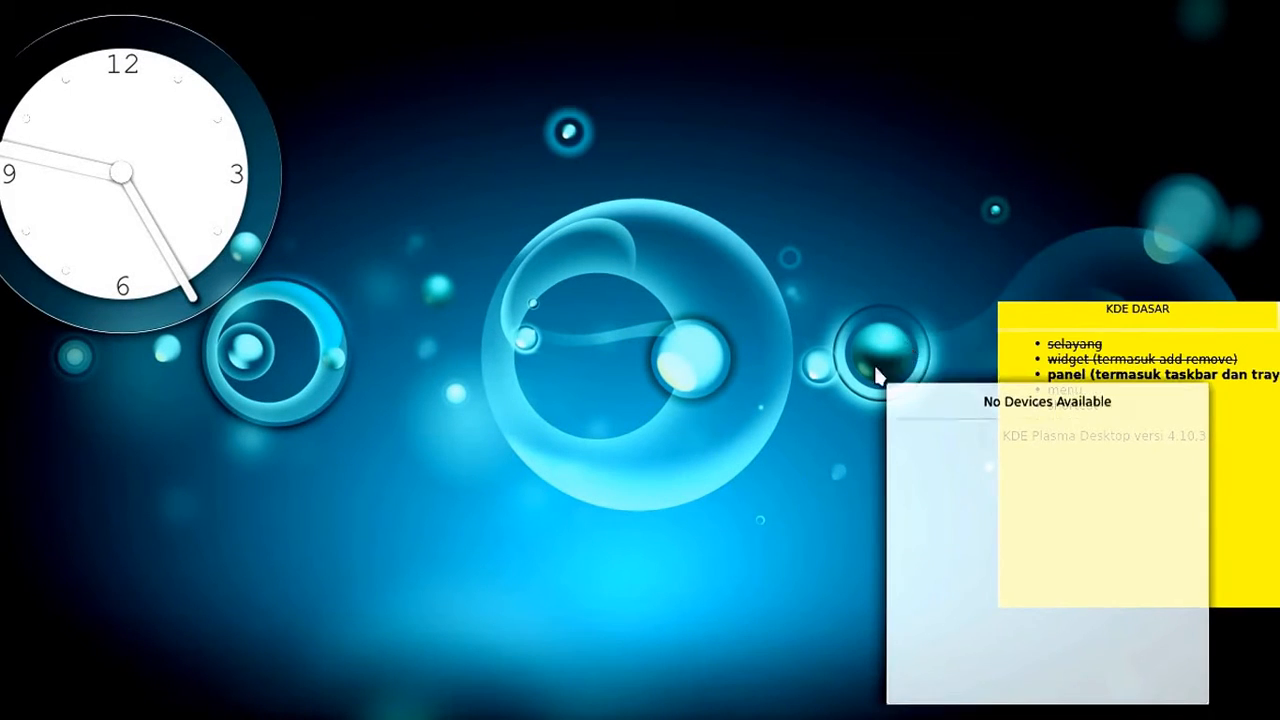
{"action": "left_click", "coordinate": [877, 371]}
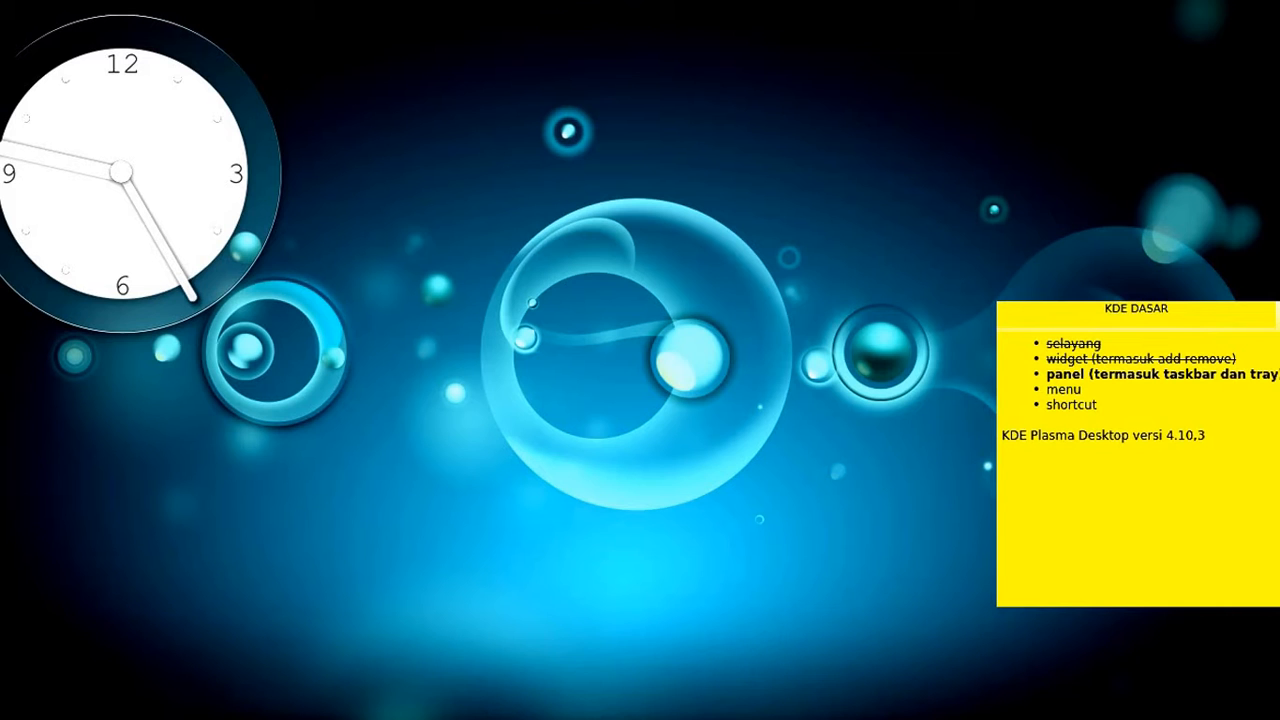
- Unlock the widgets and add a new empty panel along the screen's upper edge, closing its Panel Settings window
{"action": "right_click", "coordinate": [1250, 718]}
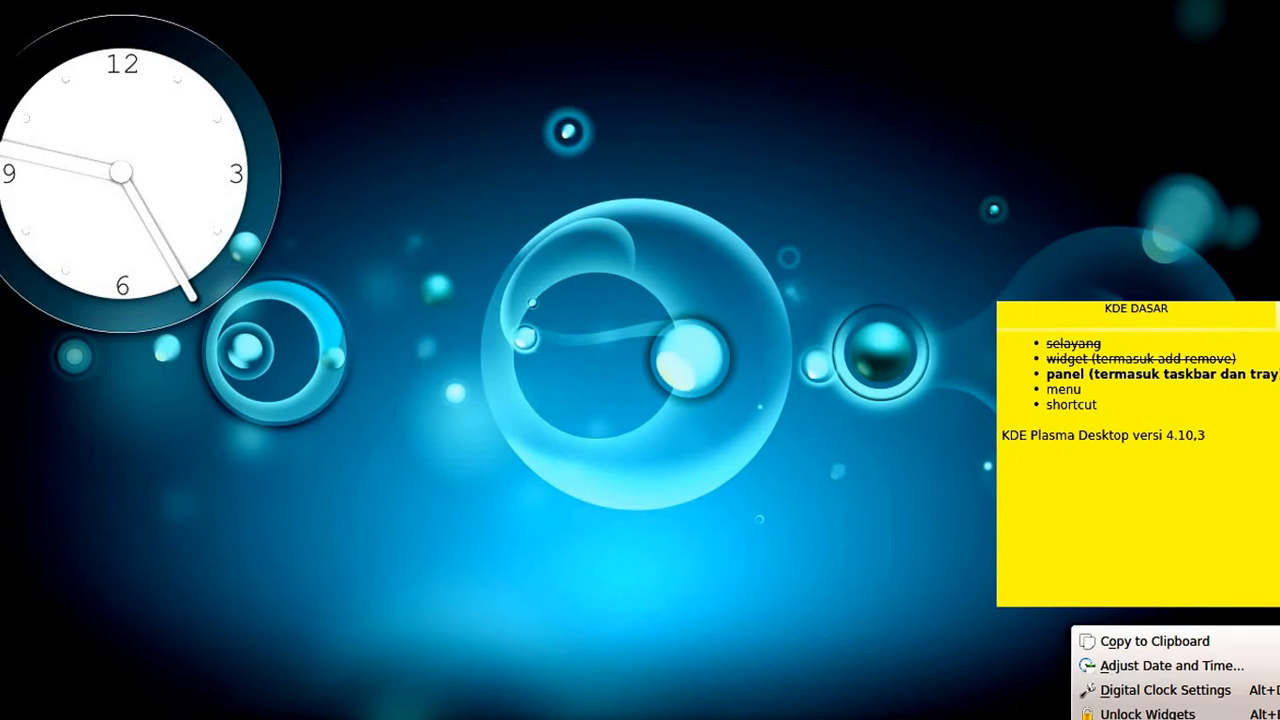
{"action": "left_click", "coordinate": [1248, 712]}
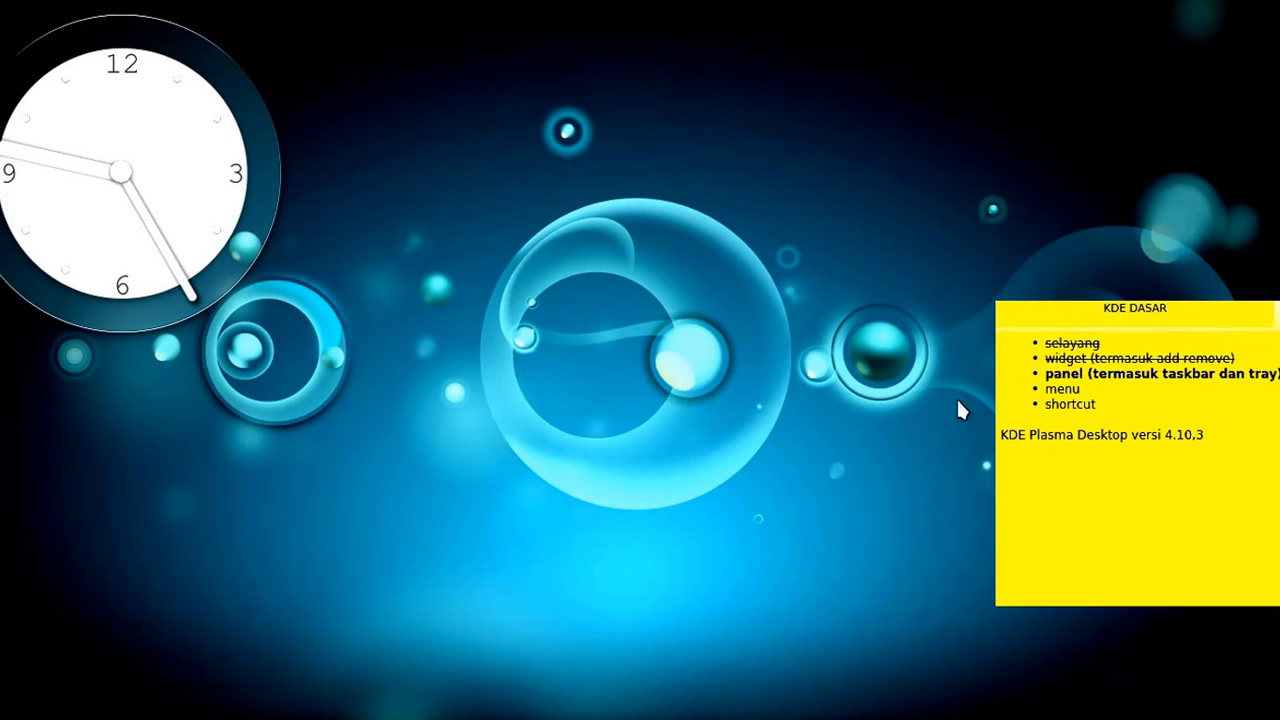
{"action": "right_click", "coordinate": [610, 58]}
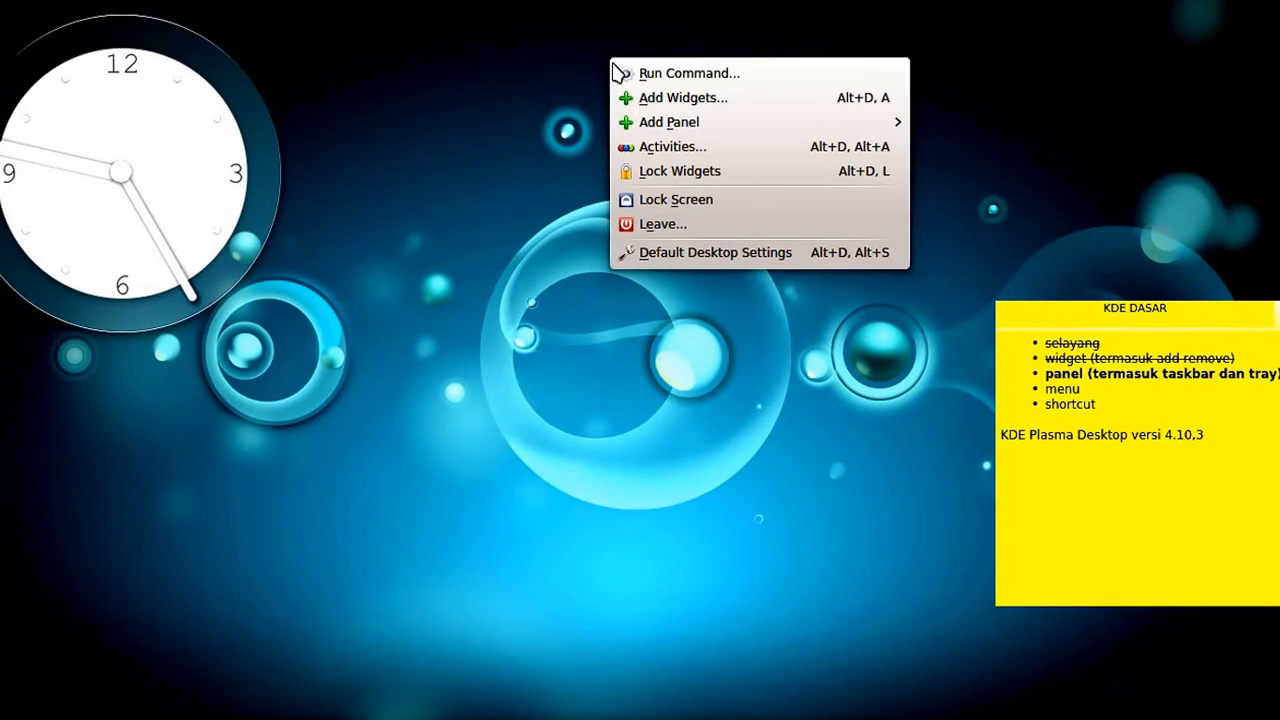
{"action": "mouse_move", "coordinate": [648, 127]}
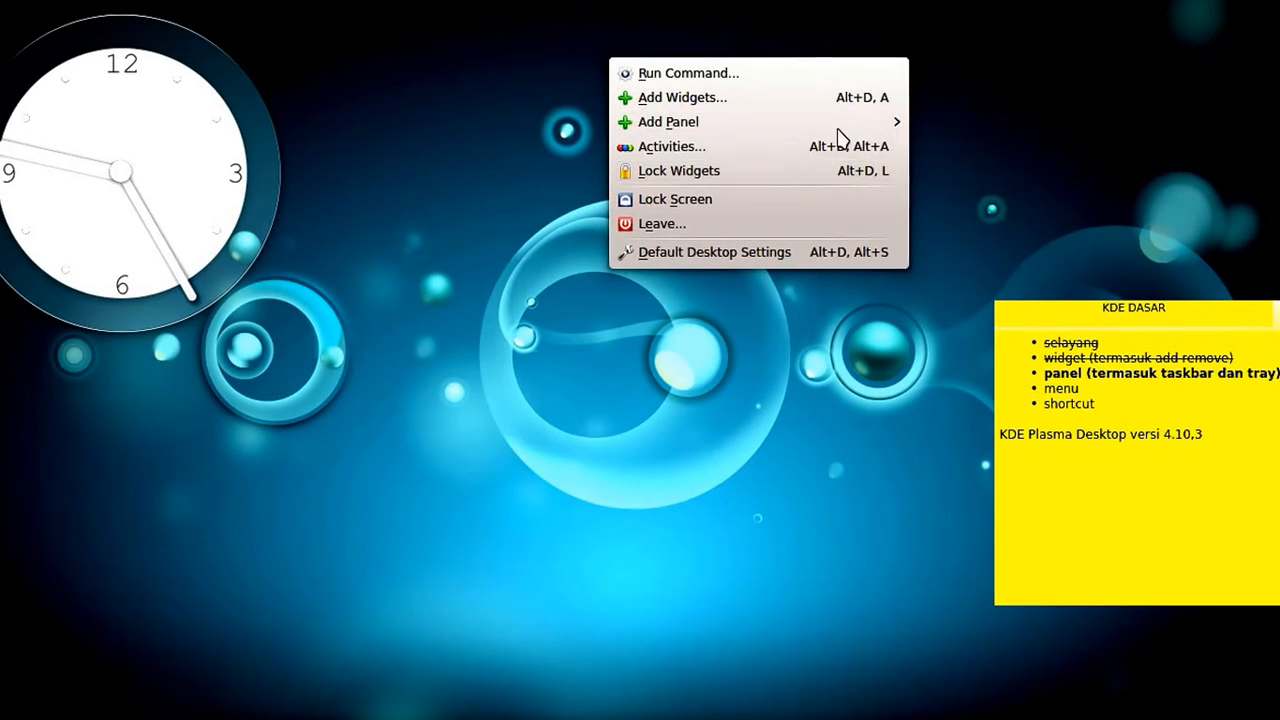
{"action": "left_click", "coordinate": [921, 153]}
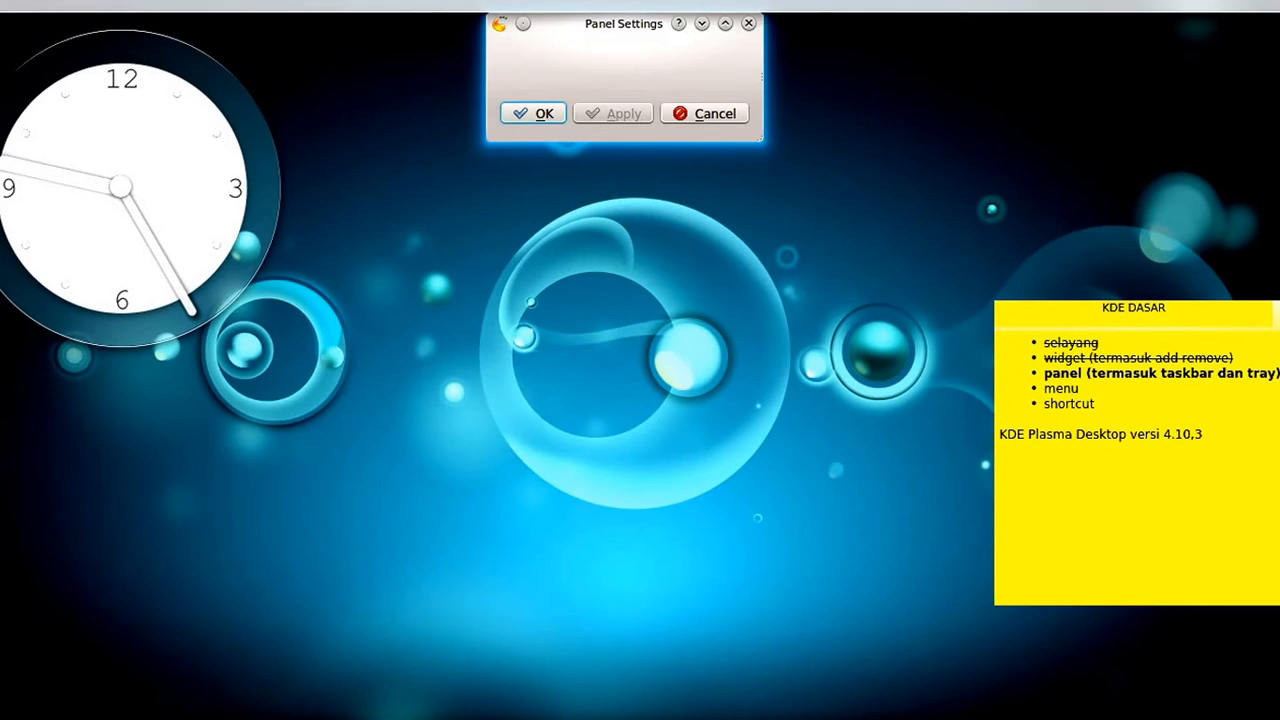
{"action": "left_click_drag", "start_coordinate": [590, 57], "coordinate": [607, 127]}
{"action": "left_click", "coordinate": [561, 183]}
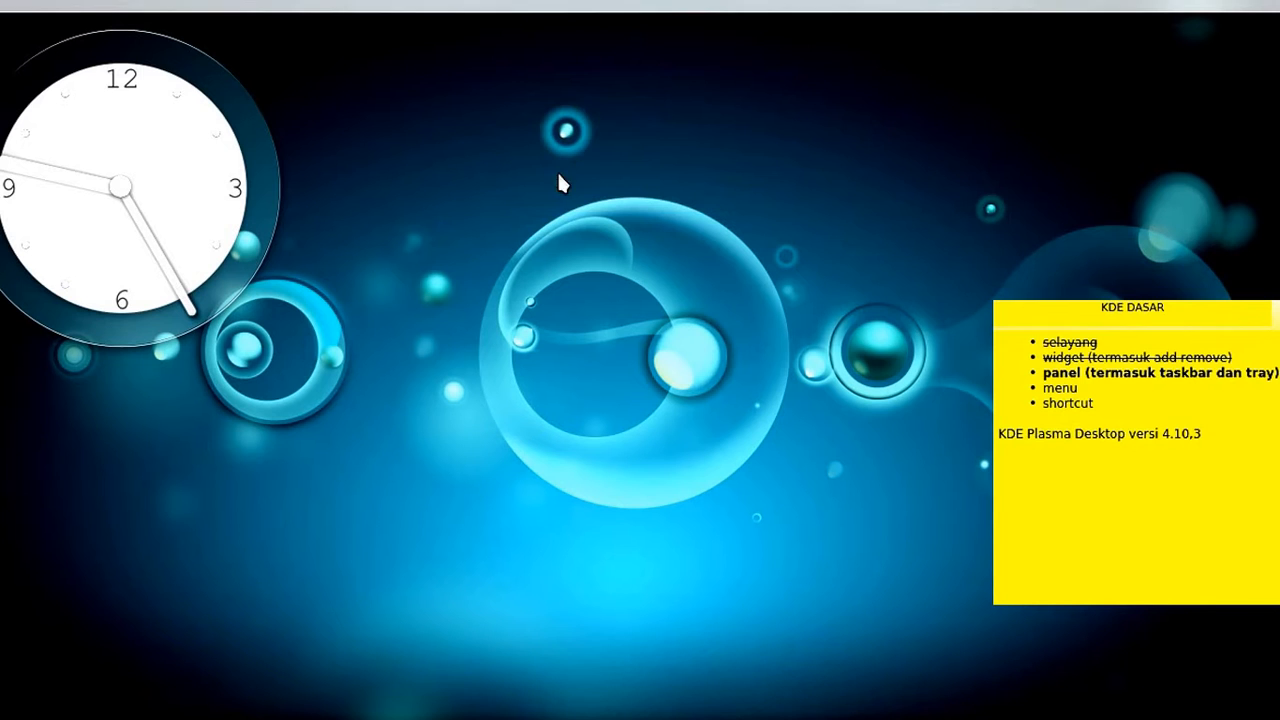
- Remove the empty panel along the screen's upper edge and confirm its removal
{"action": "right_click", "coordinate": [90, 4]}
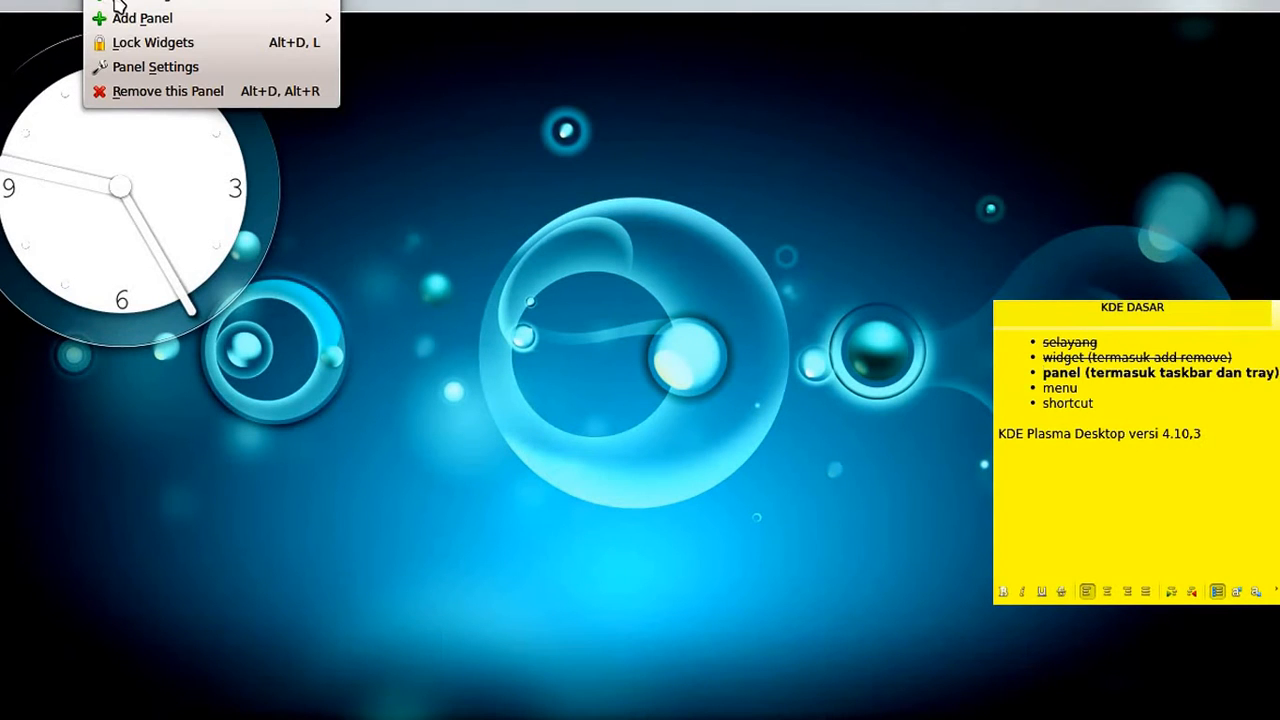
{"action": "left_click", "coordinate": [613, 1]}
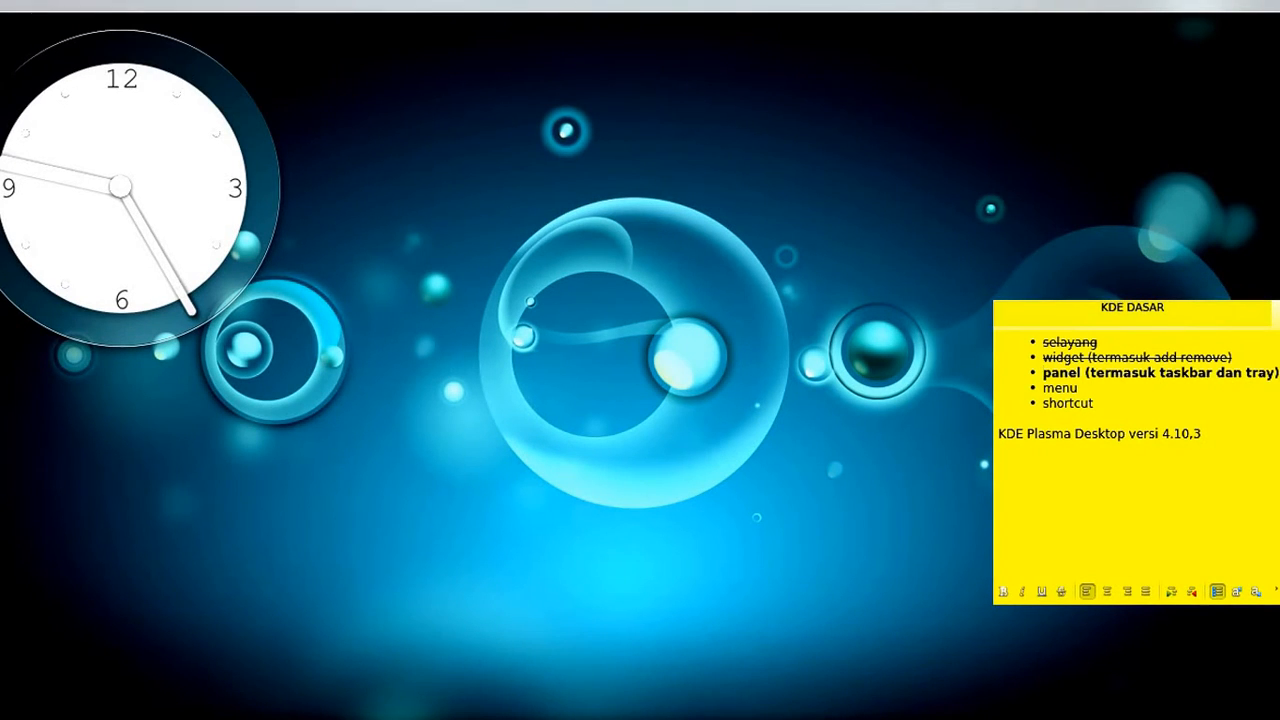
{"action": "left_click", "coordinate": [1276, 2]}
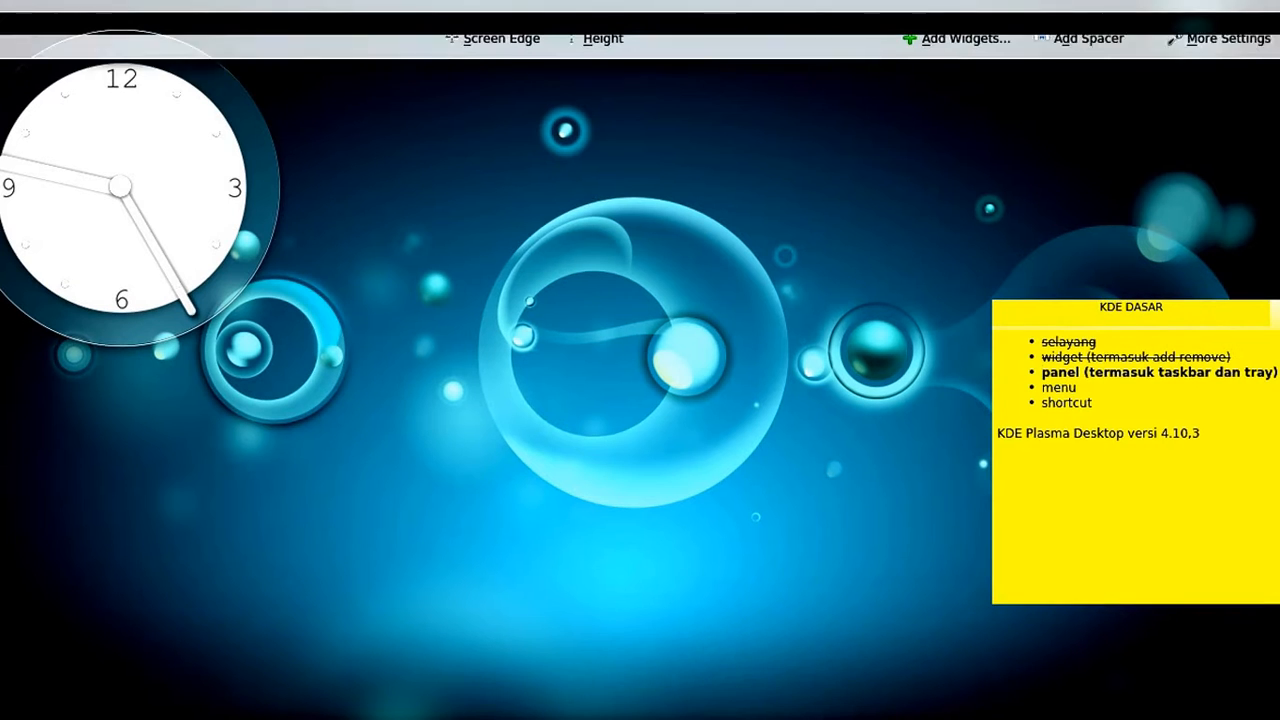
{"action": "left_click", "coordinate": [1278, 66]}
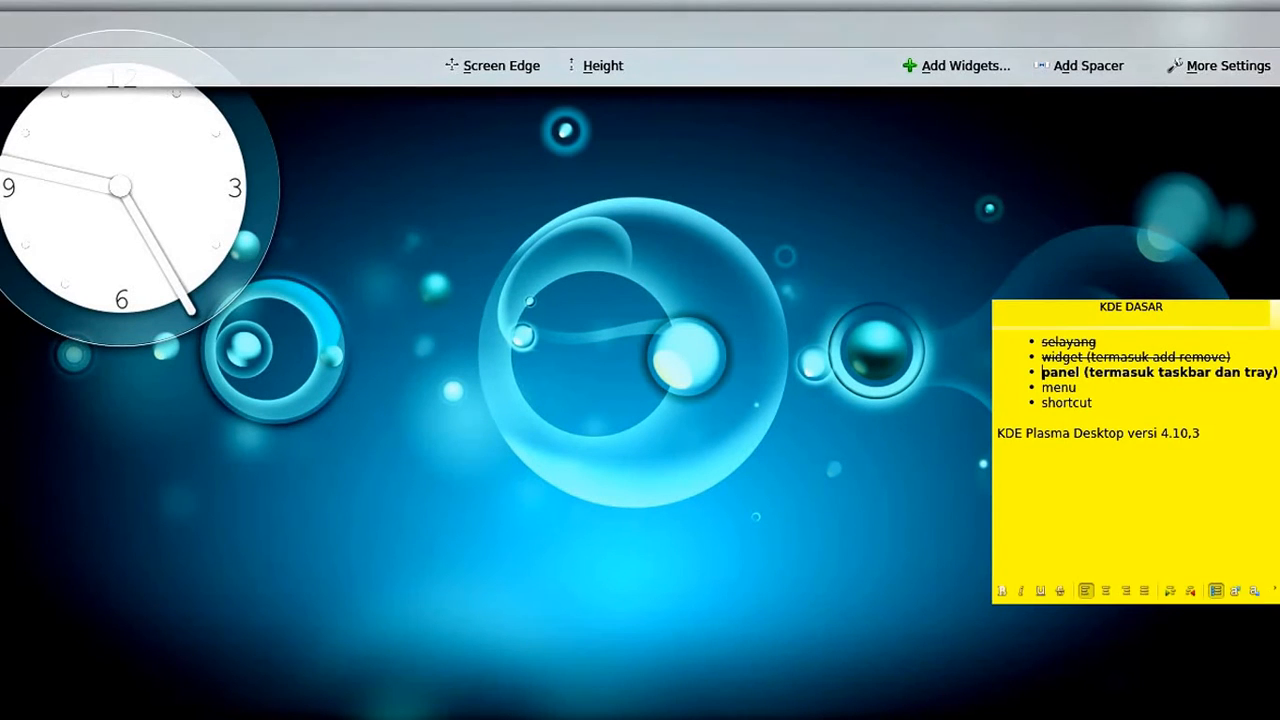
{"action": "right_click", "coordinate": [1165, 4]}
{"action": "left_click", "coordinate": [1143, 91]}
{"action": "left_click", "coordinate": [634, 136]}
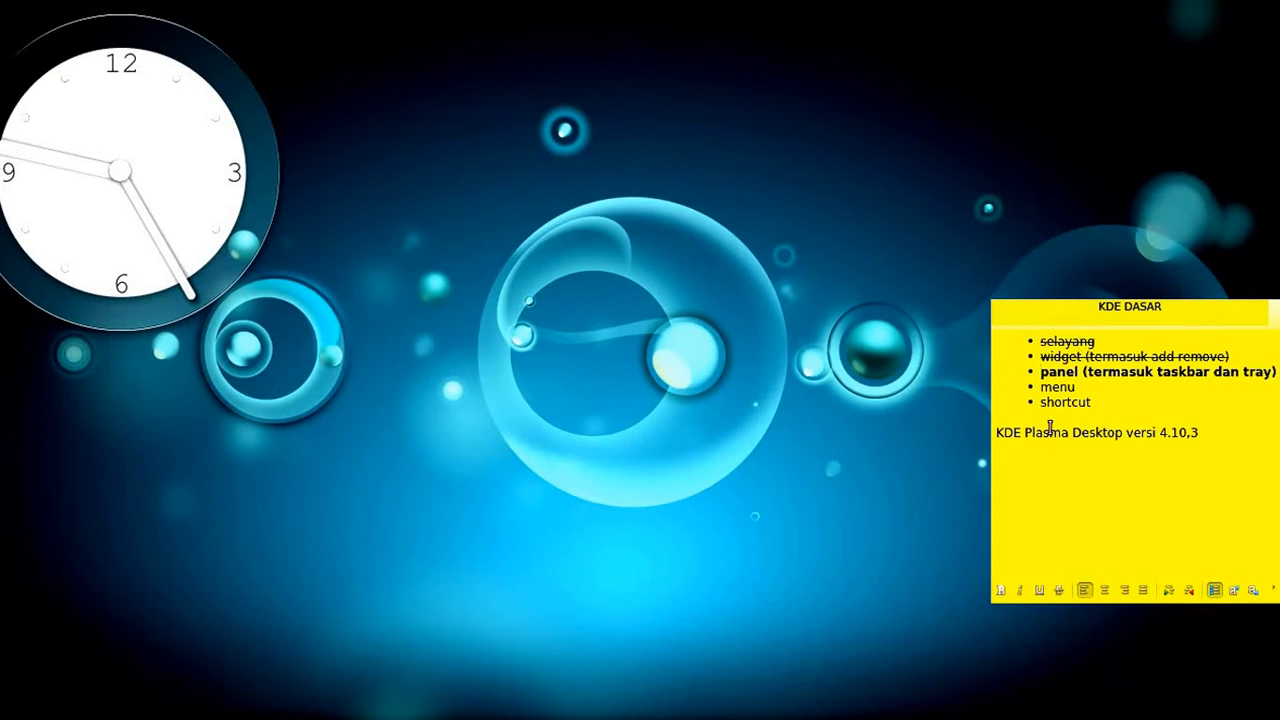
- In the KDE DASAR note, strike through the panel topic in regular weight and make the menu topic bold
{"action": "double_click", "coordinate": [1195, 372]}
{"action": "double_click", "coordinate": [1247, 371]}
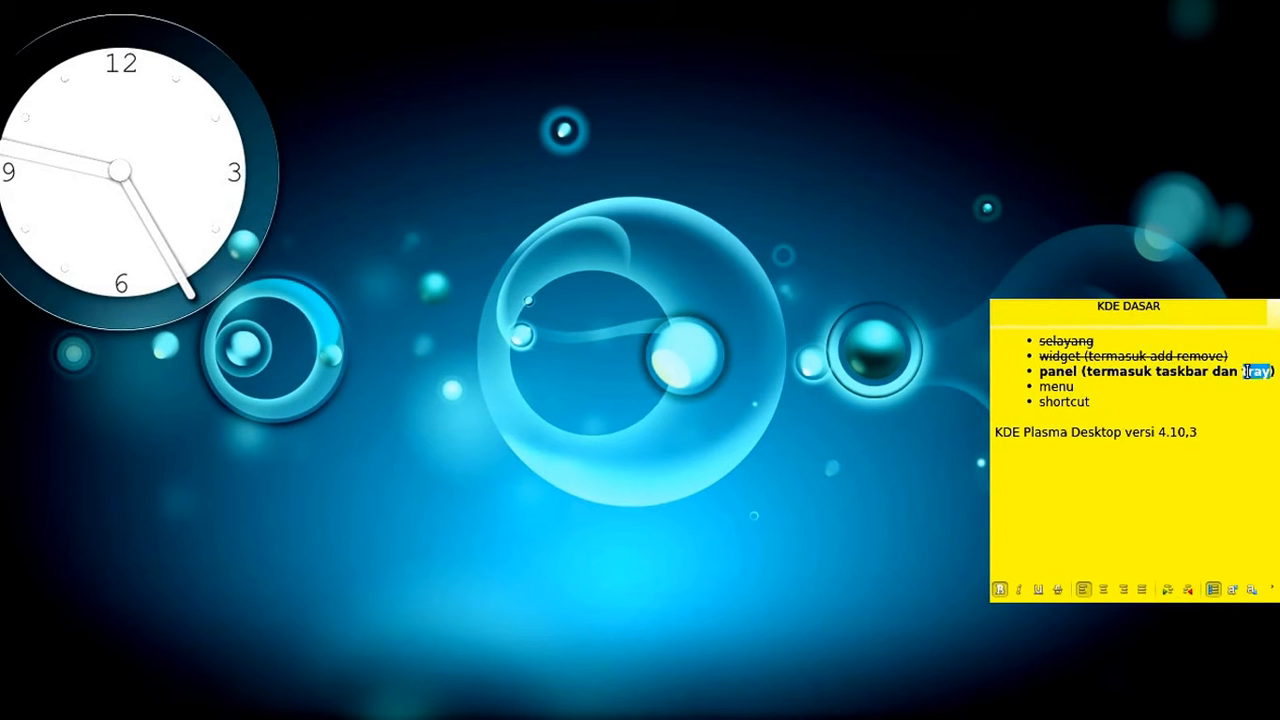
{"action": "left_click_drag", "start_coordinate": [1276, 371], "coordinate": [1040, 370]}
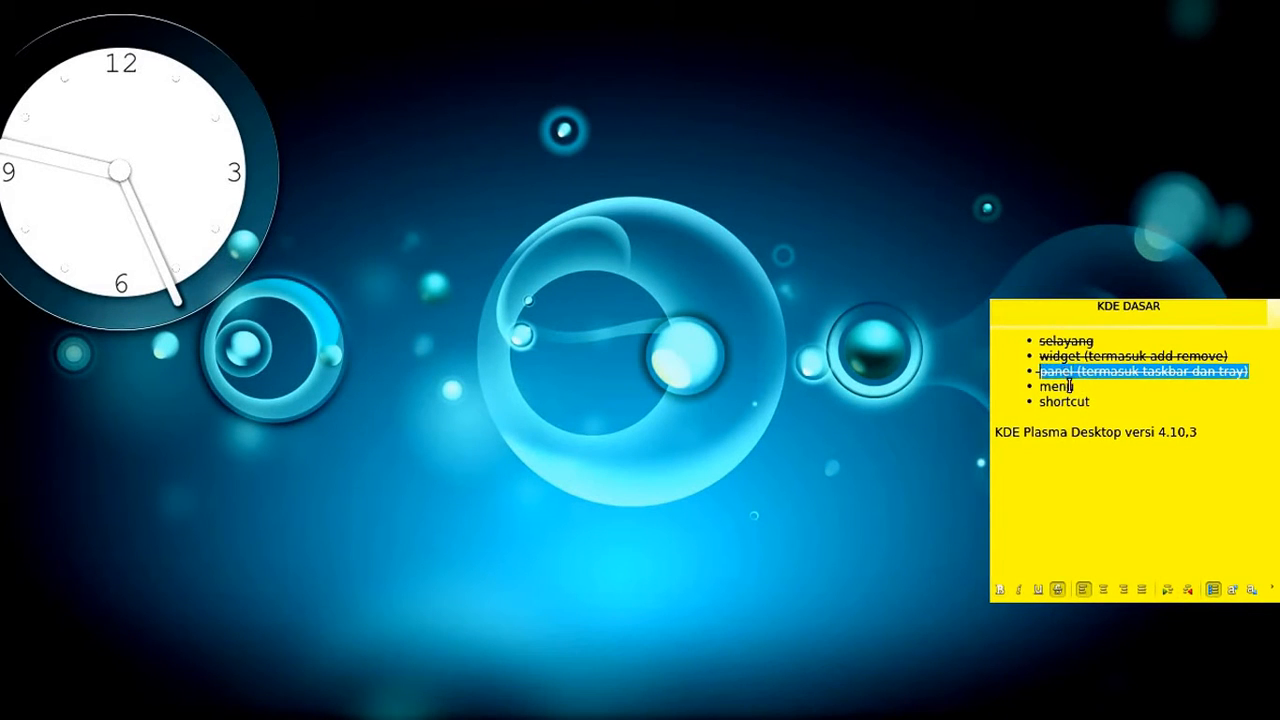
{"action": "left_click", "coordinate": [1072, 386]}
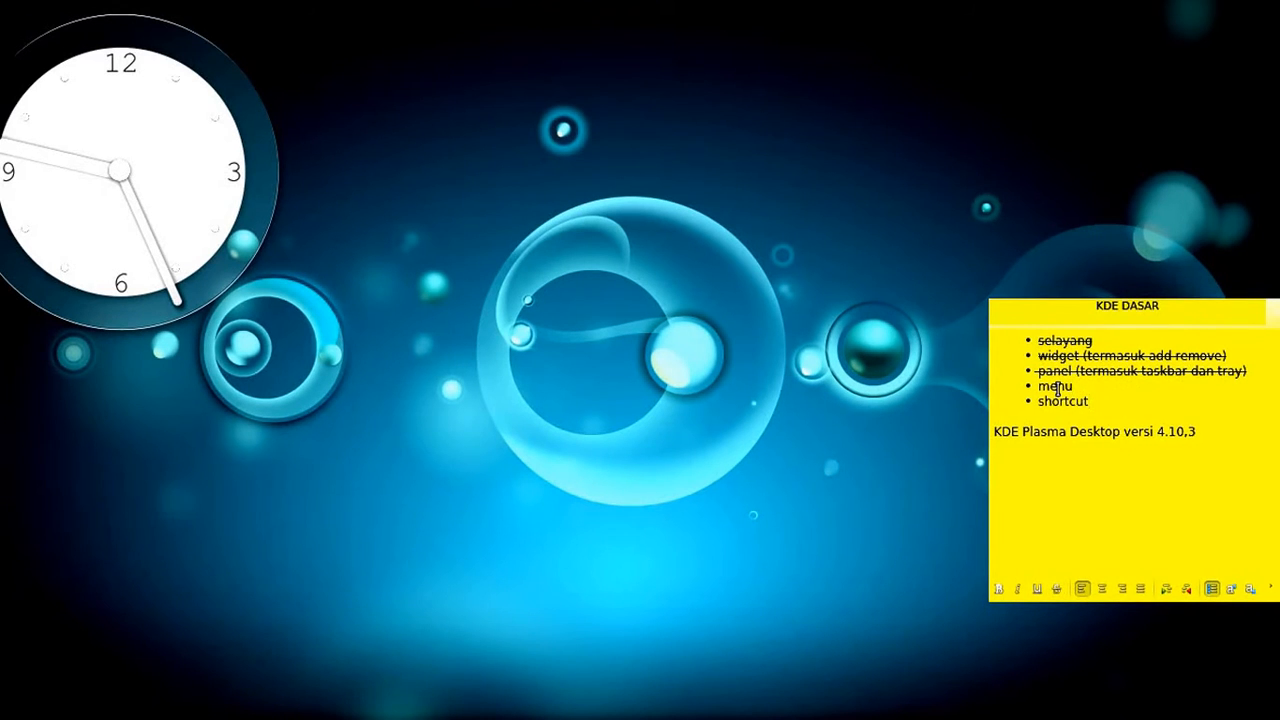
{"action": "double_click", "coordinate": [1057, 388]}
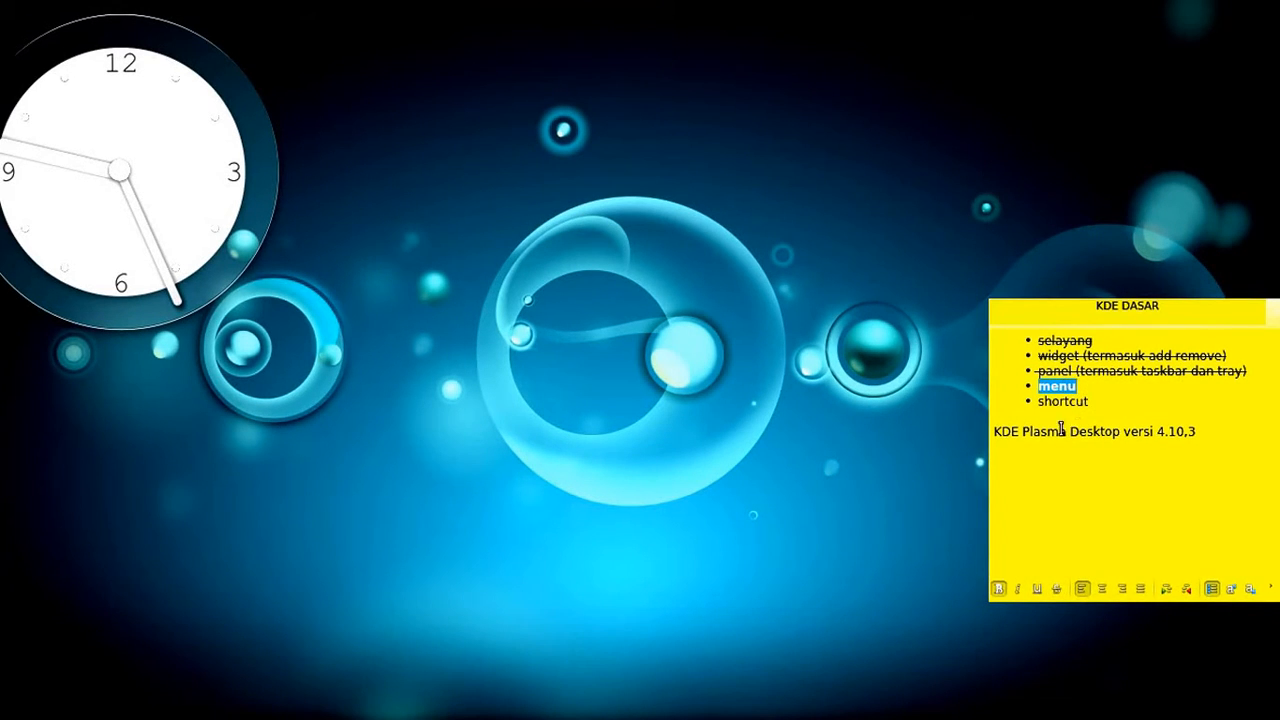
{"action": "key", "text": "ctrl+b"}
{"action": "left_click", "coordinate": [832, 376]}
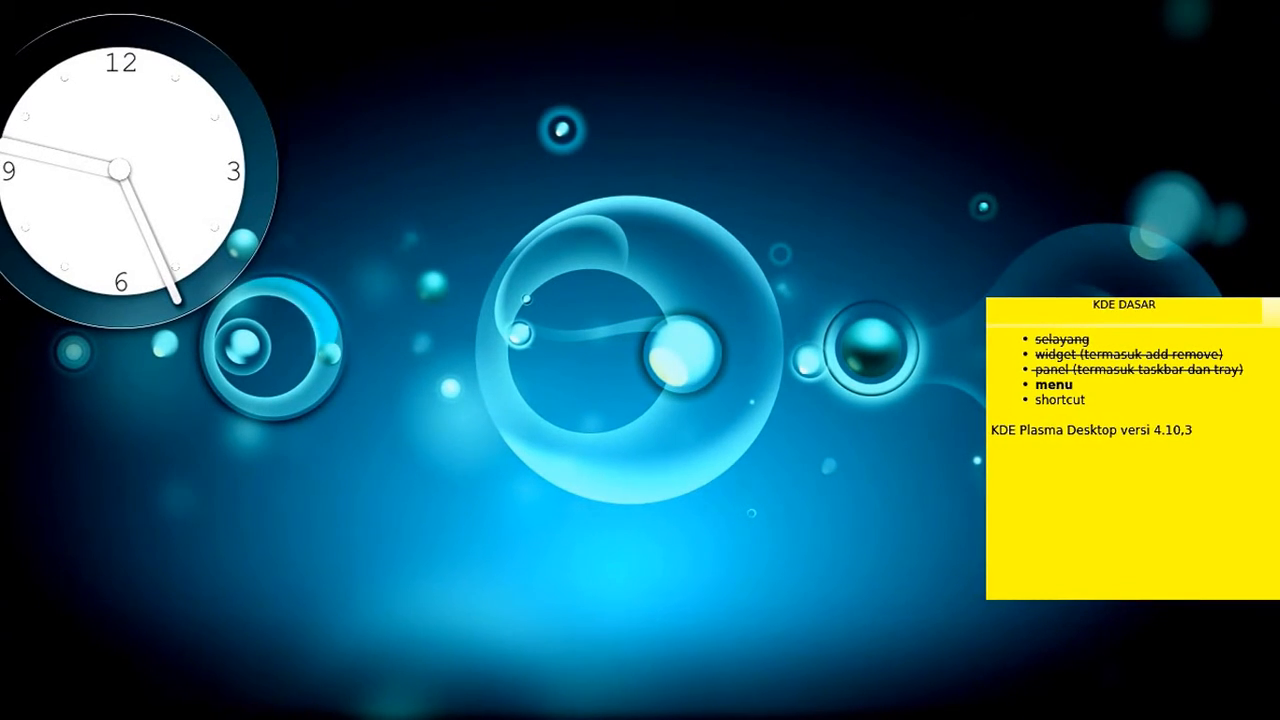
- Browse the application categories in the Kickoff launcher, look inside Chromium Apps and return to all applications
{"action": "mouse_move", "coordinate": [552, 715]}
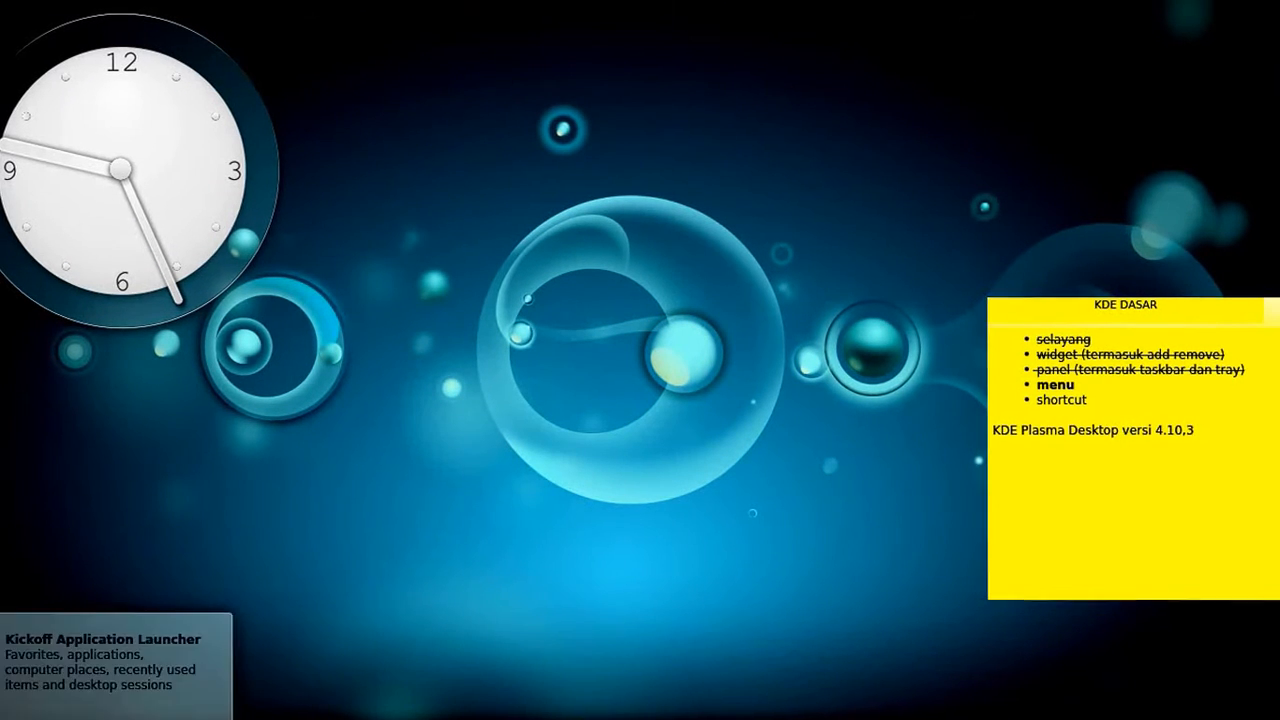
{"action": "left_click", "coordinate": [20, 716]}
{"action": "mouse_move", "coordinate": [50, 692]}
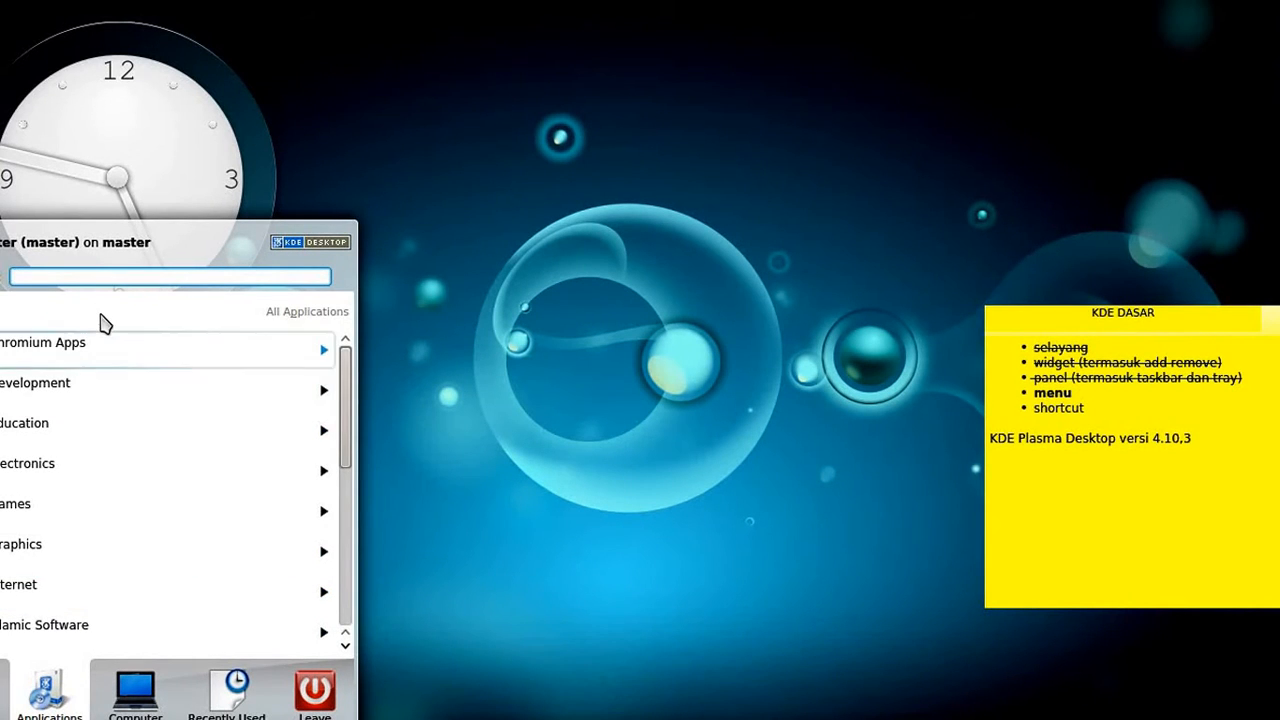
{"action": "scroll", "coordinate": [120, 434], "scroll_direction": "down", "scroll_amount": 4}
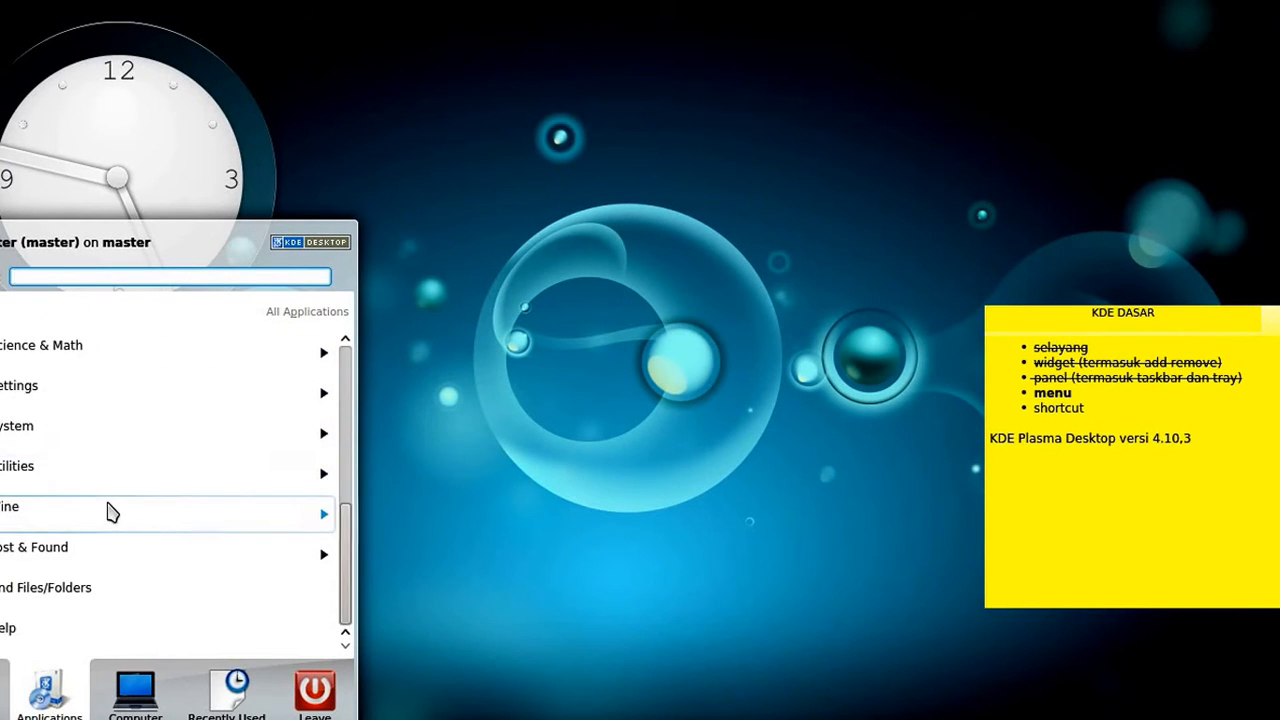
{"action": "scroll", "coordinate": [115, 505], "scroll_direction": "up", "scroll_amount": 4}
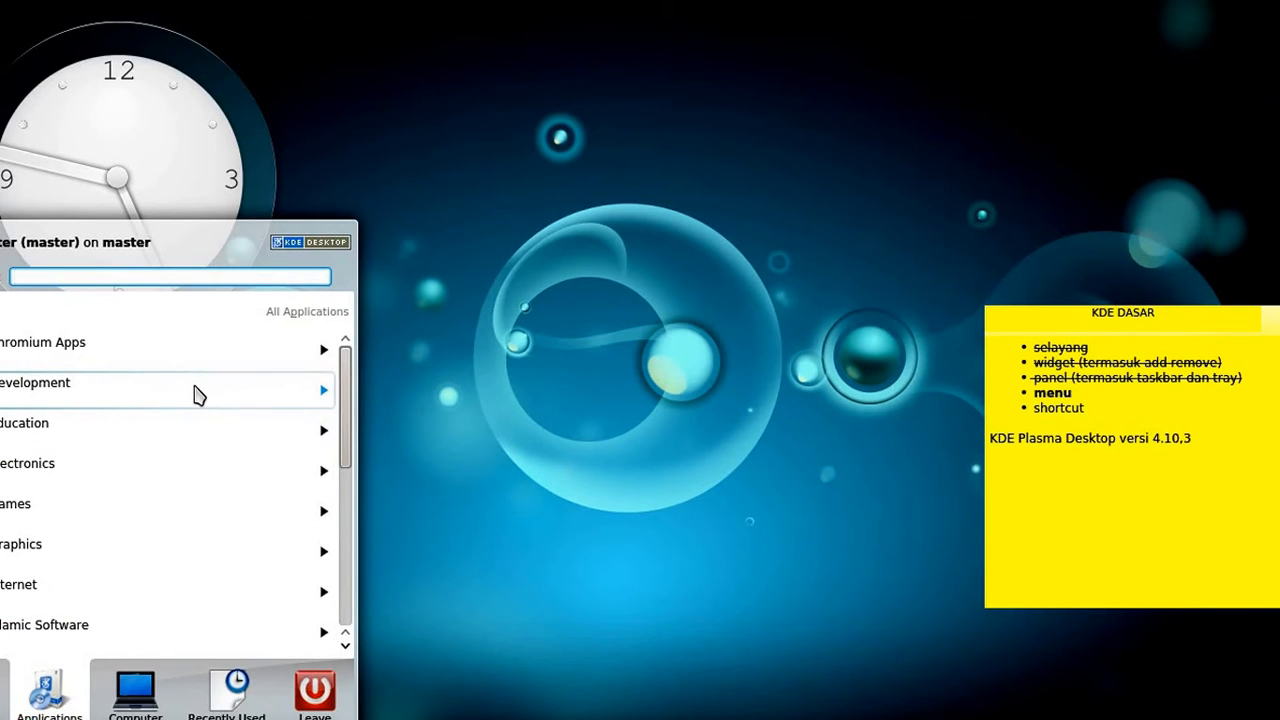
{"action": "left_click", "coordinate": [29, 347]}
{"action": "left_click", "coordinate": [191, 322]}
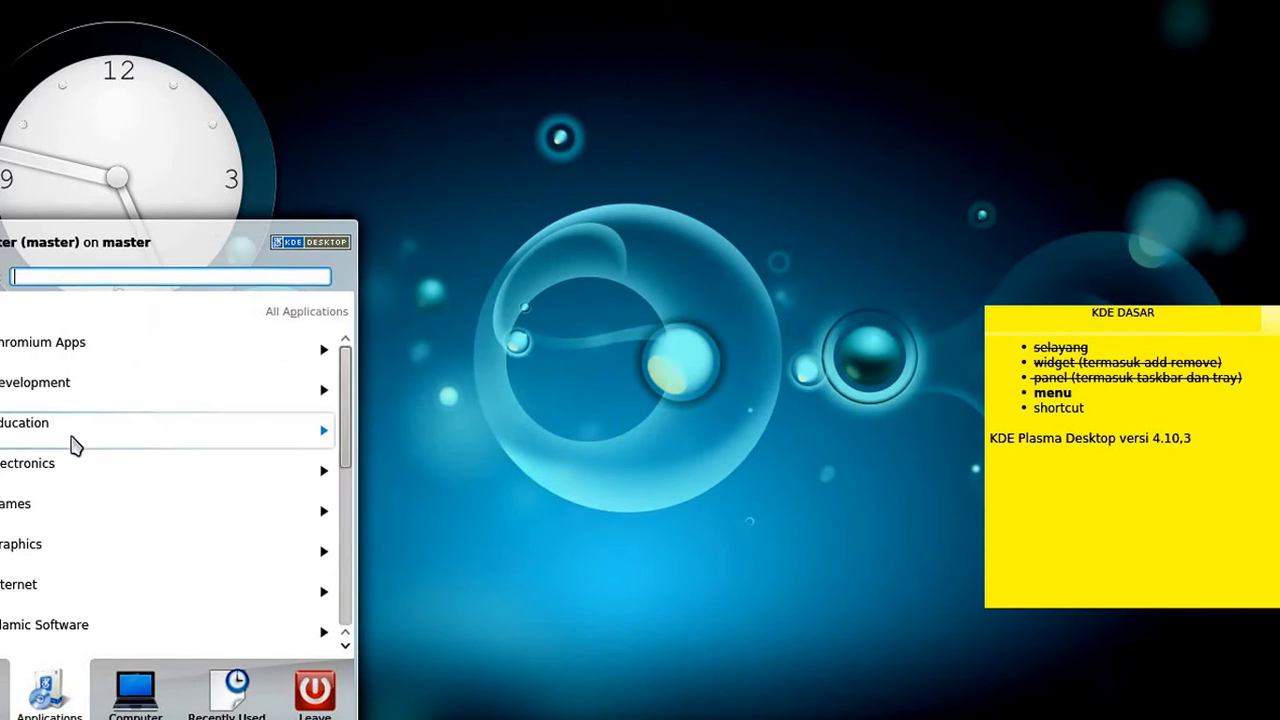
- Add Eclipse from the launcher's Development category to the panel and dismiss the launcher
{"action": "left_click", "coordinate": [85, 396]}
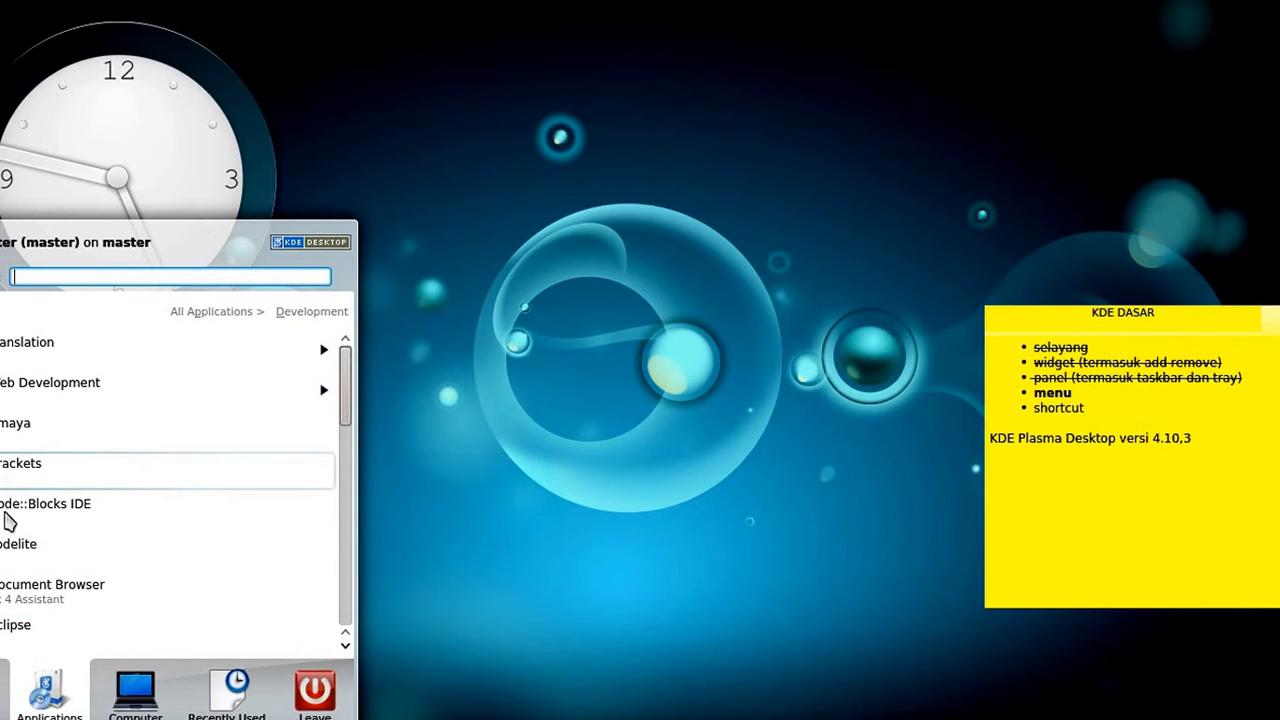
{"action": "scroll", "coordinate": [37, 632], "scroll_direction": "down", "scroll_amount": 1}
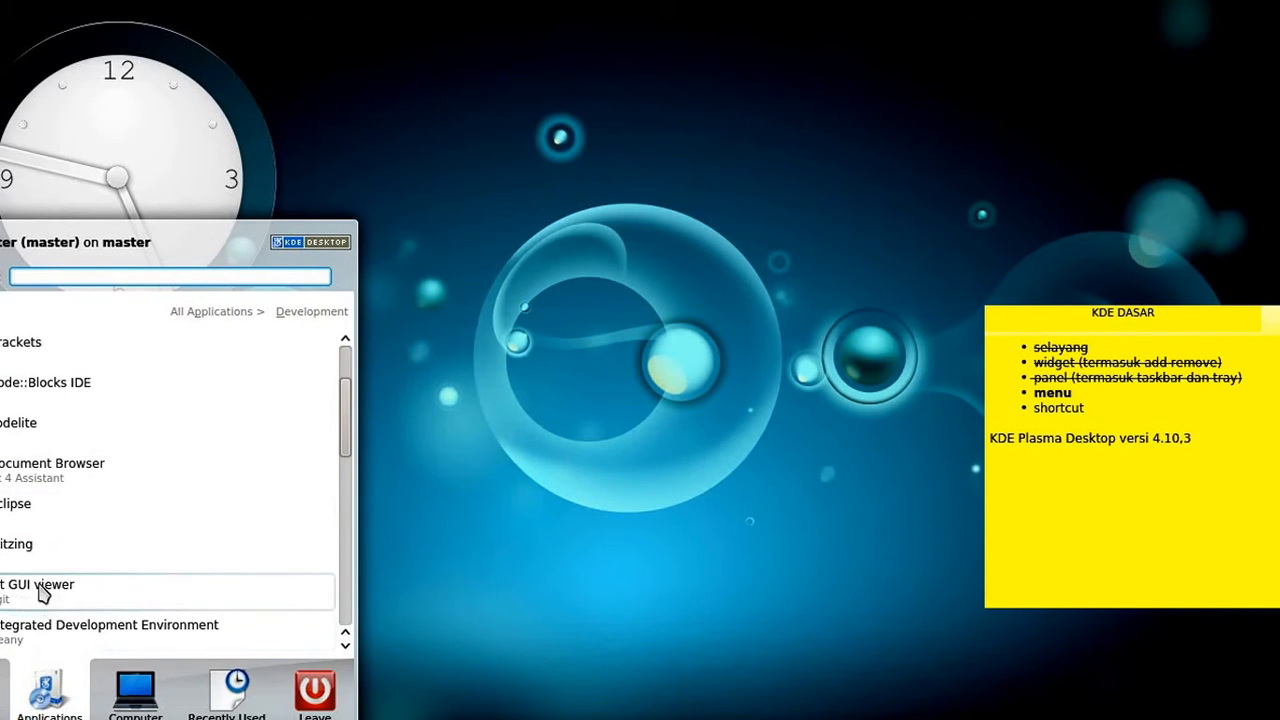
{"action": "right_click", "coordinate": [14, 514]}
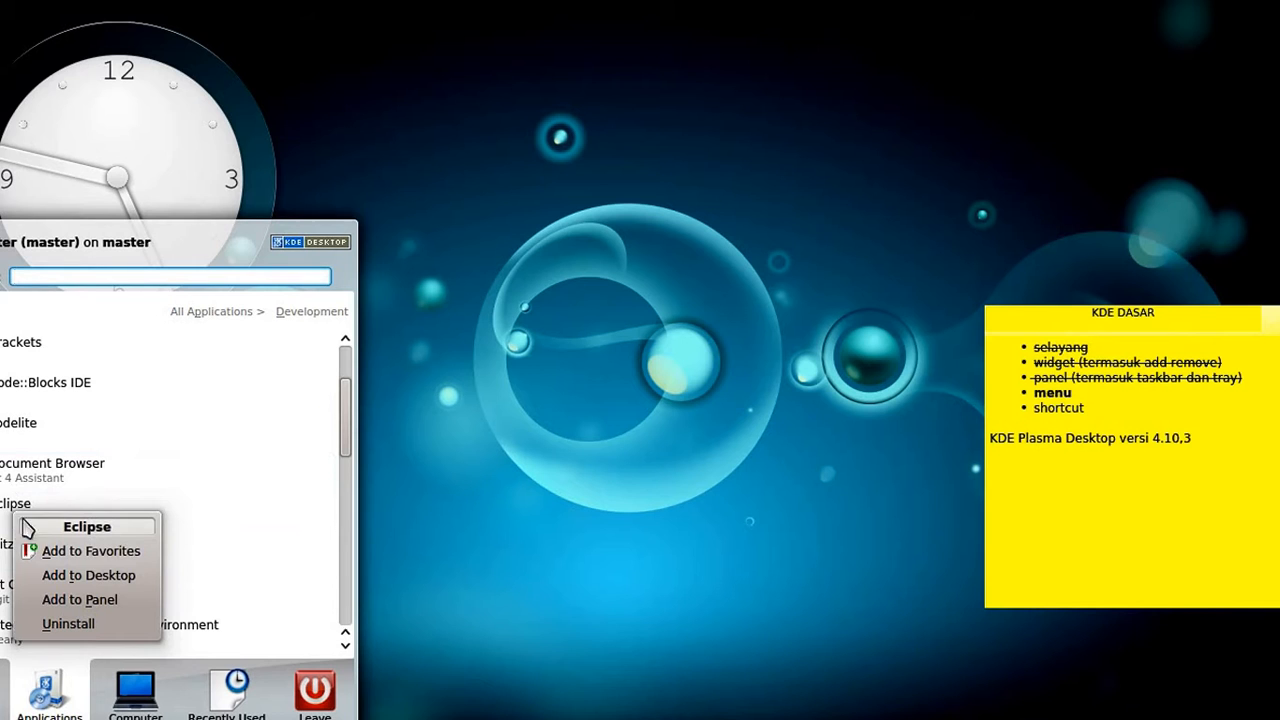
{"action": "left_click", "coordinate": [94, 600]}
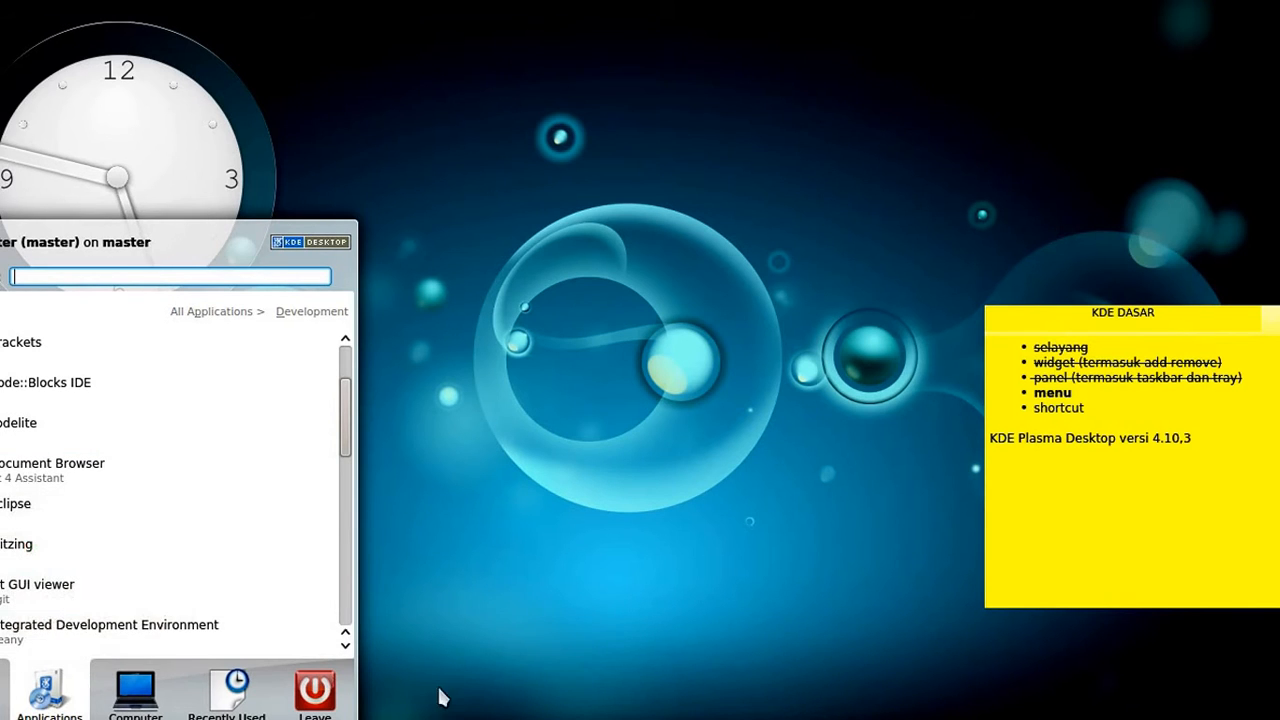
{"action": "left_click", "coordinate": [583, 490]}
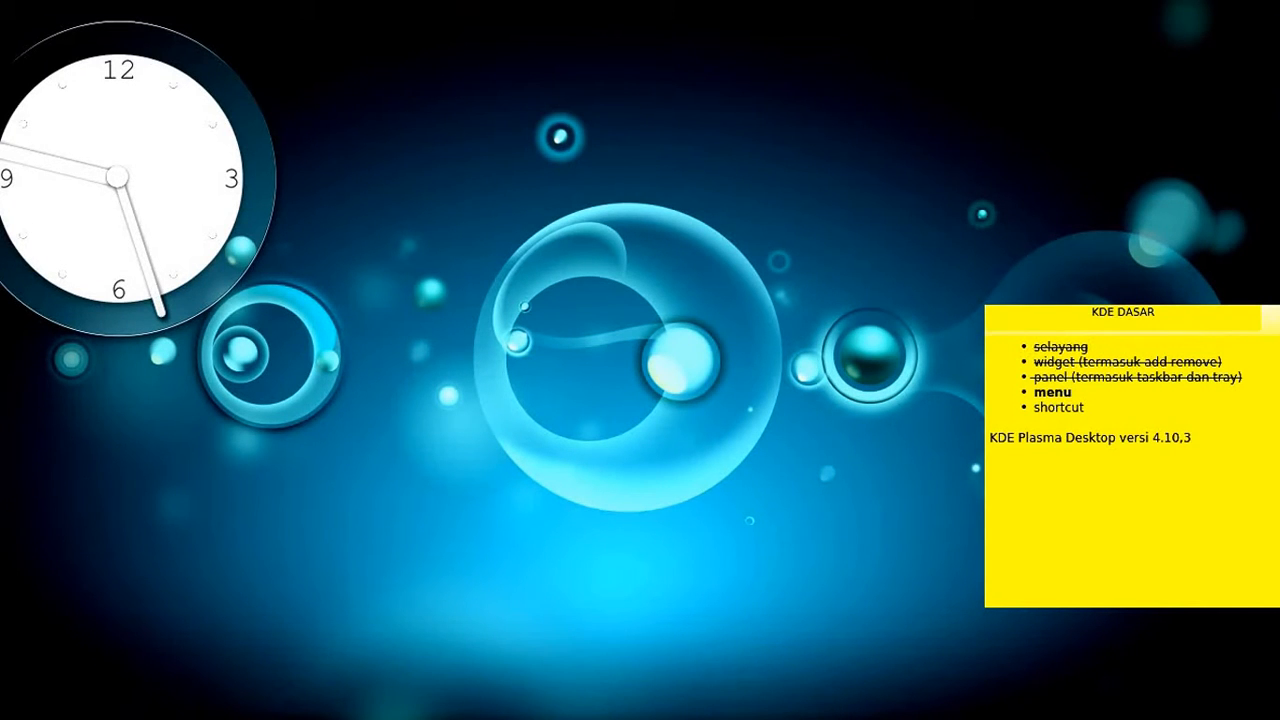
- Remove the added Eclipse icon from the panel while editing the panel, and close the panel settings
{"action": "right_click", "coordinate": [508, 648]}
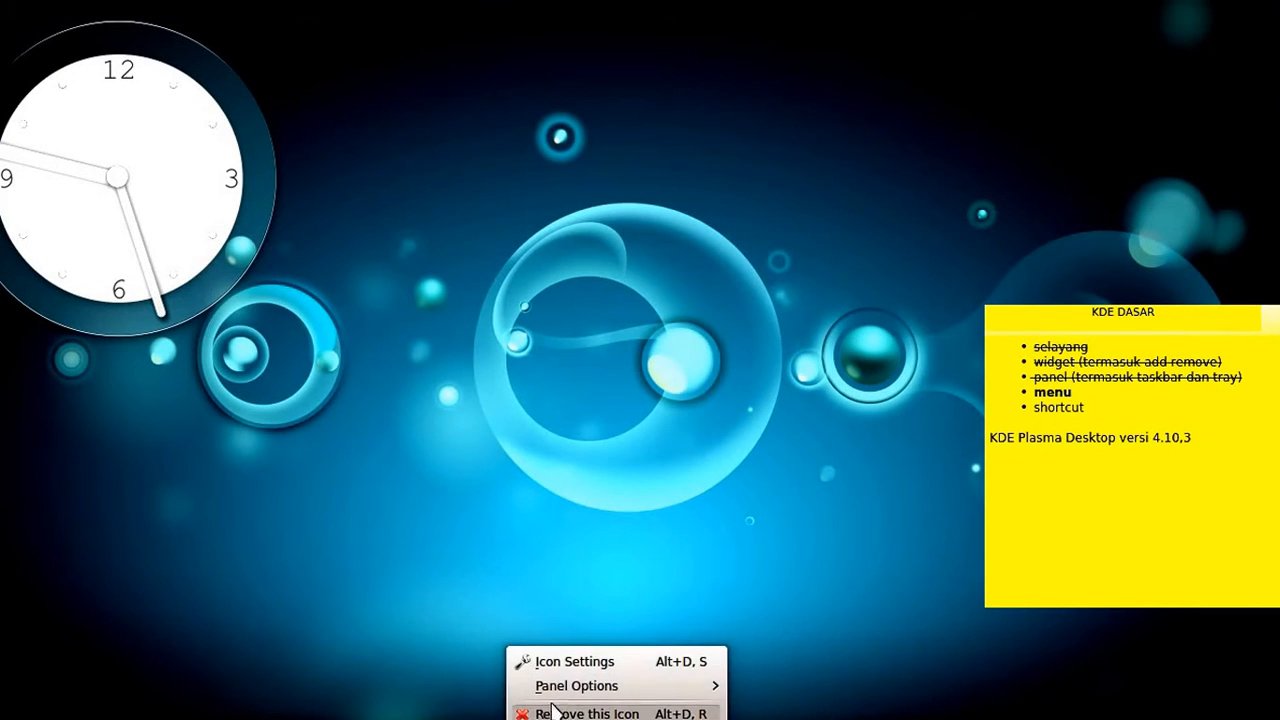
{"action": "mouse_move", "coordinate": [566, 693]}
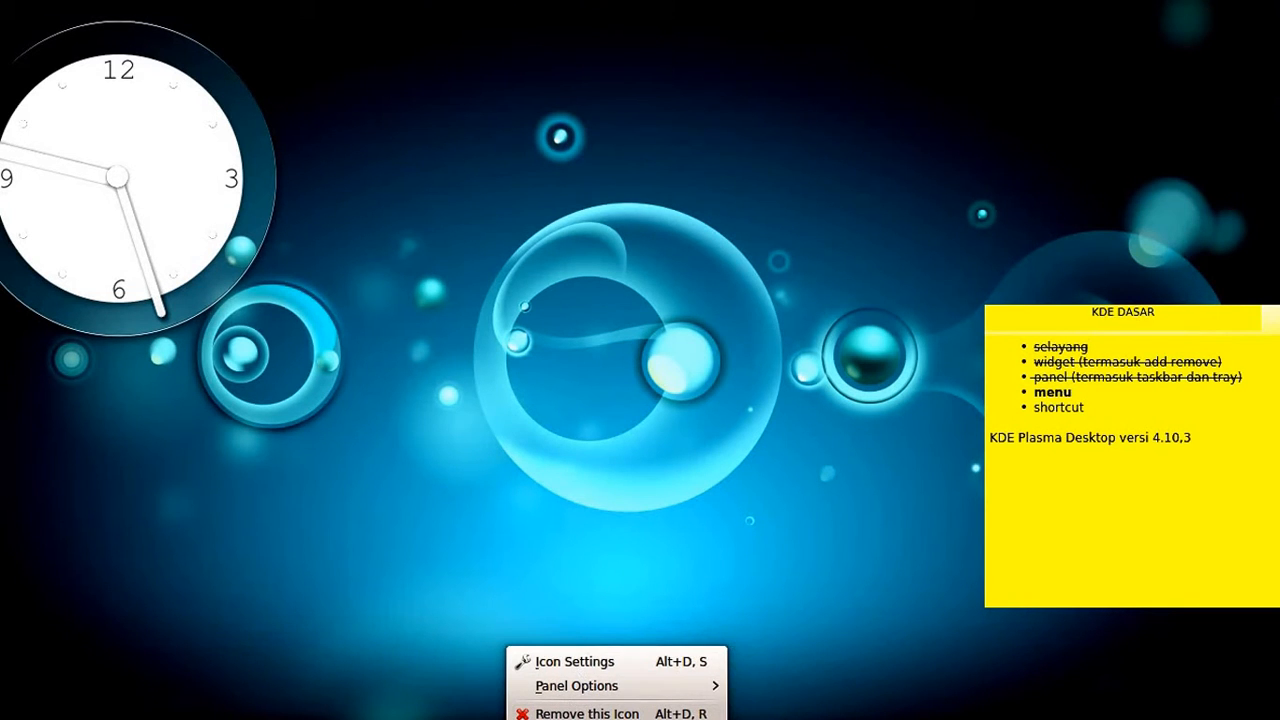
{"action": "left_click", "coordinate": [560, 563]}
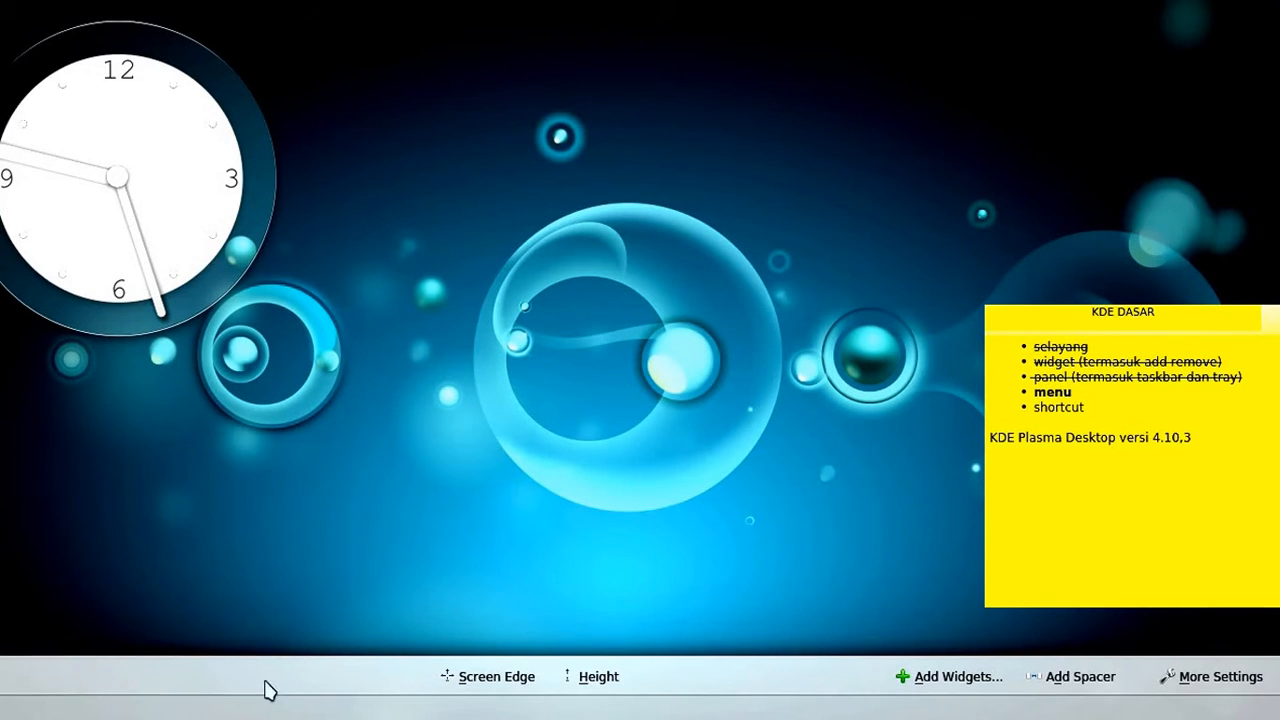
{"action": "left_click", "coordinate": [605, 521]}
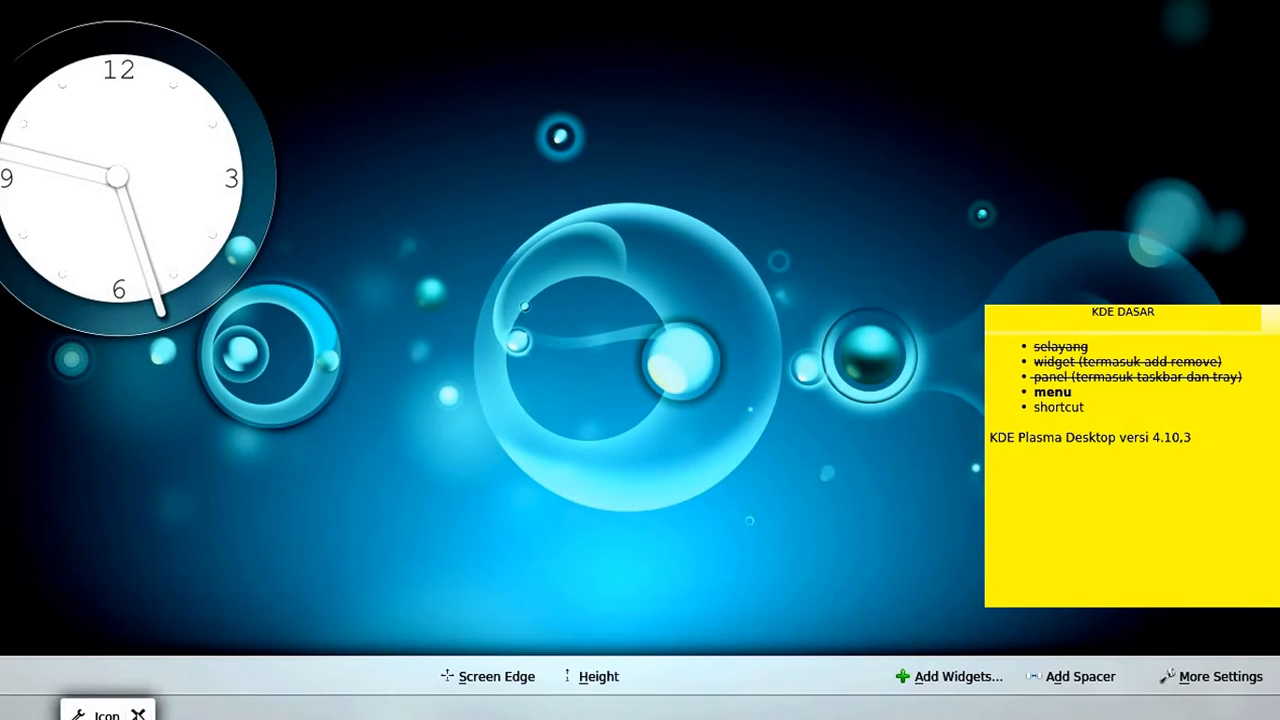
{"action": "left_click", "coordinate": [137, 714]}
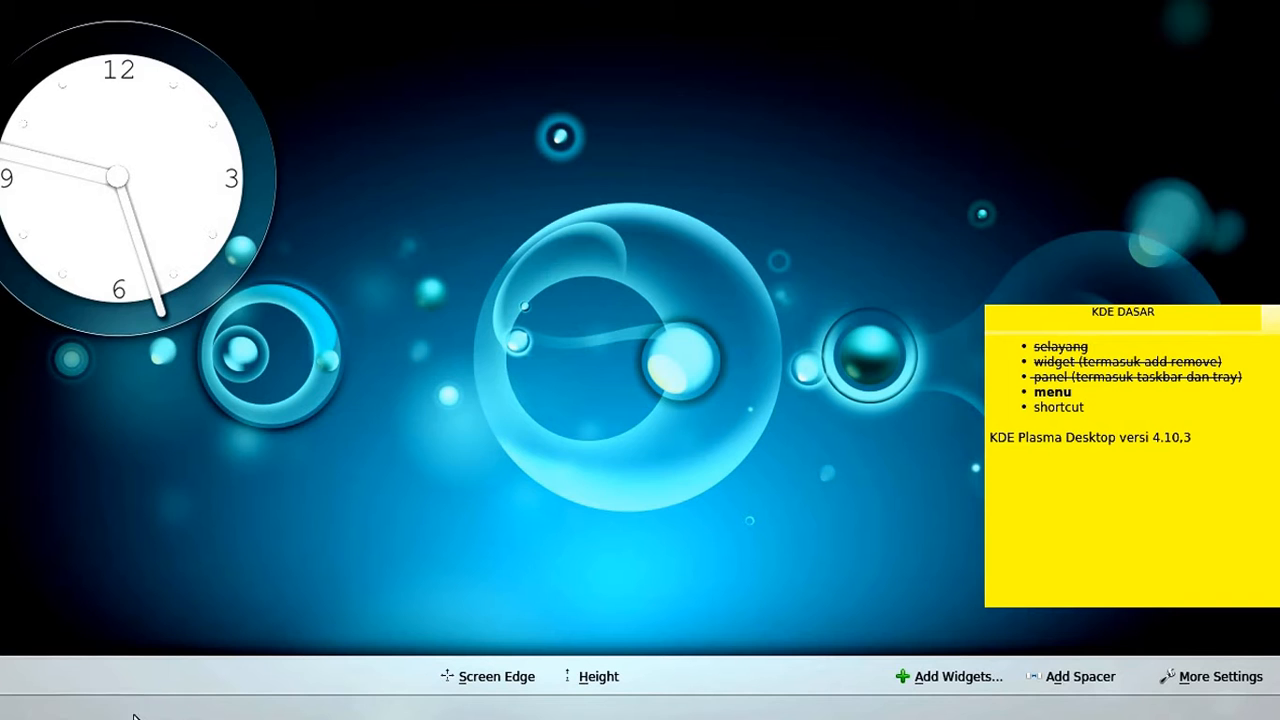
{"action": "left_click", "coordinate": [446, 484]}
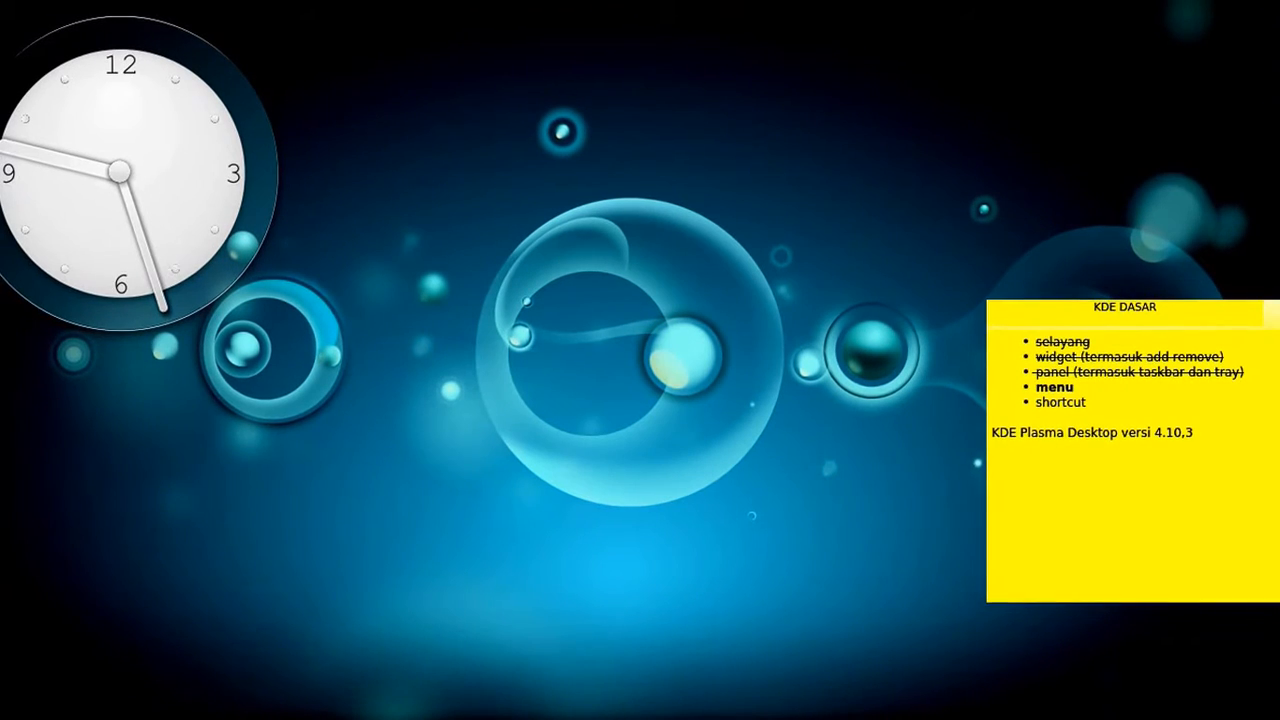
- Add the Mozilla Firefox 33 entry from the launcher's favorites to the desktop
{"action": "left_click", "coordinate": [10, 716]}
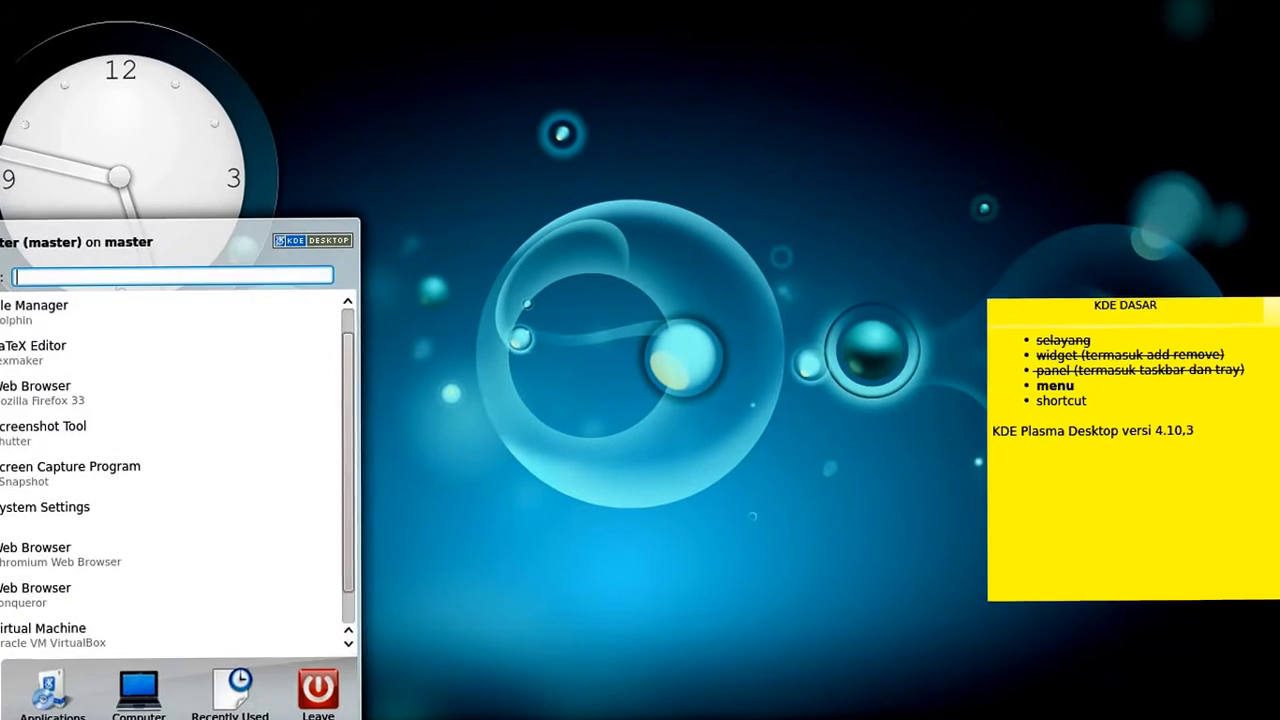
{"action": "right_click", "coordinate": [14, 398]}
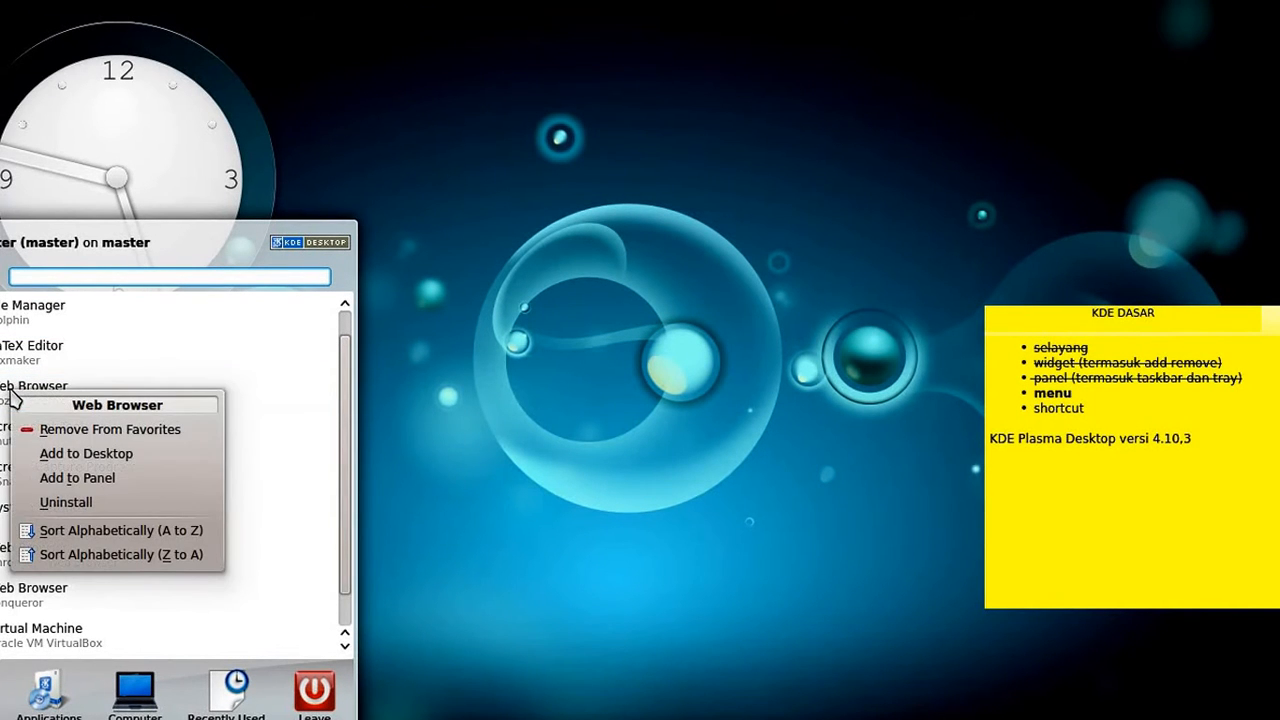
{"action": "left_click", "coordinate": [90, 455]}
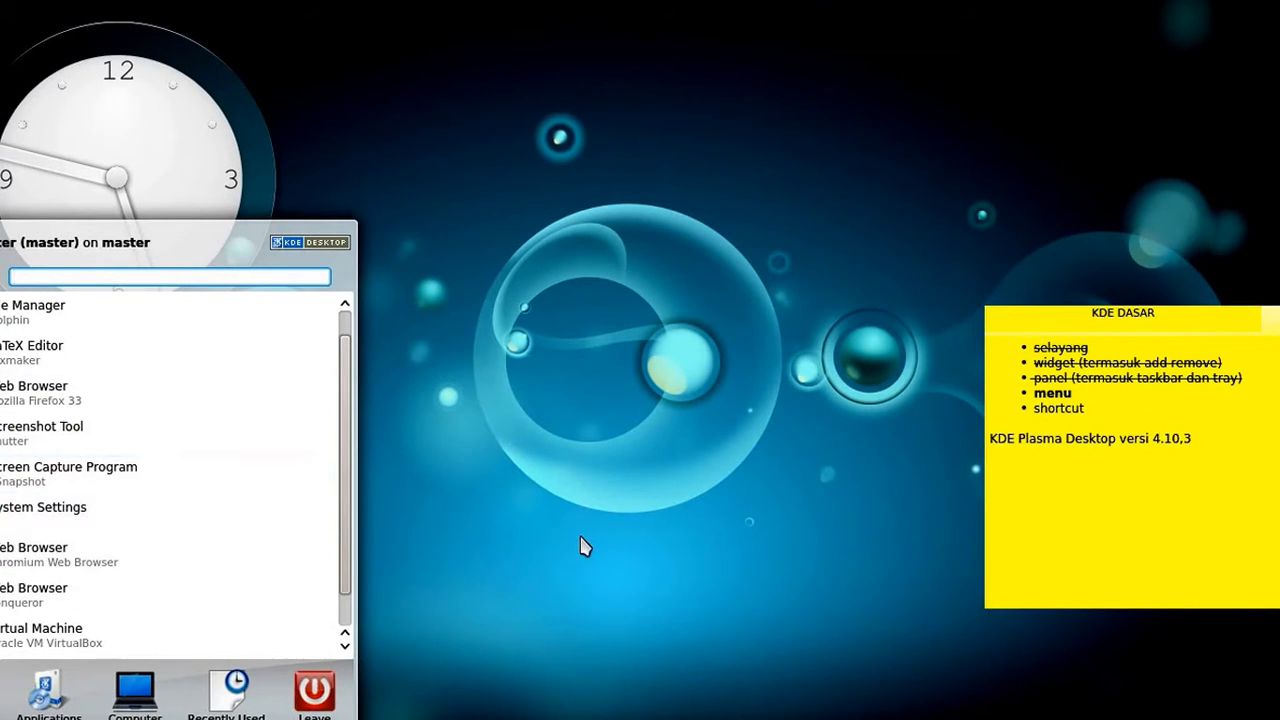
{"action": "left_click", "coordinate": [560, 575]}
{"action": "mouse_move", "coordinate": [8, 418]}
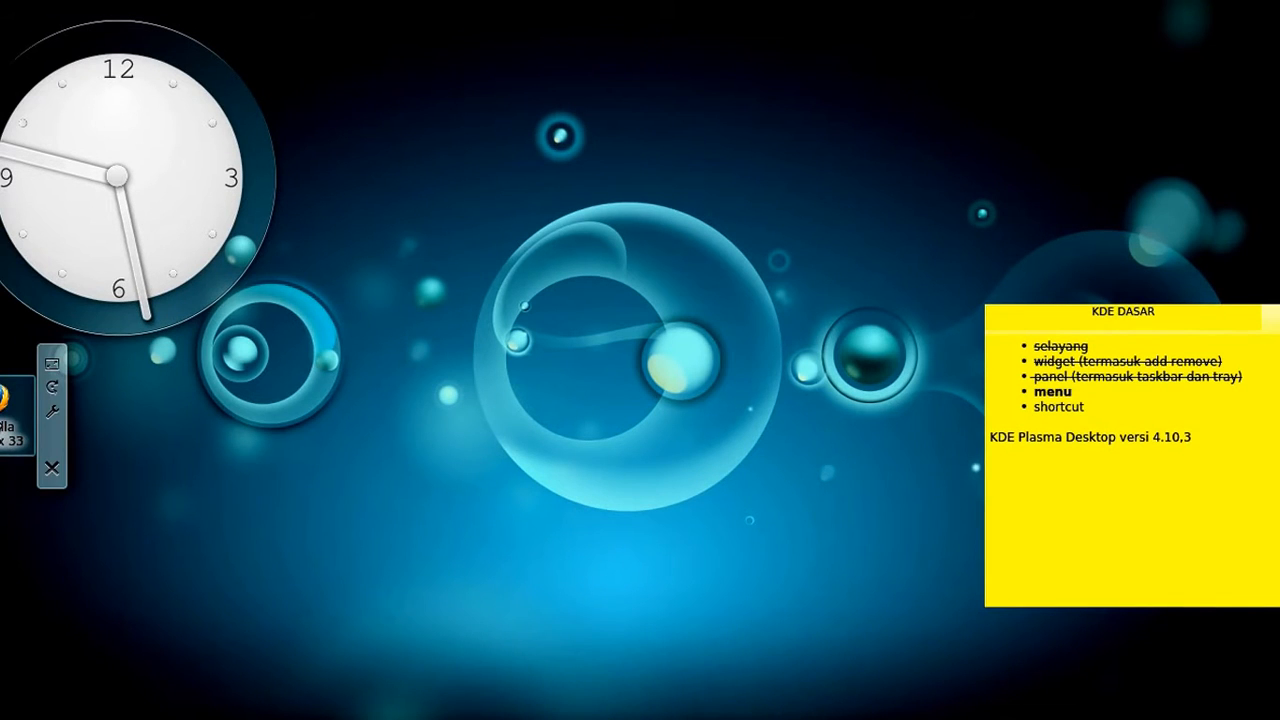
- Add the Chromium Web Browser entry from the launcher's favorites to the desktop
{"action": "left_click", "coordinate": [4, 717]}
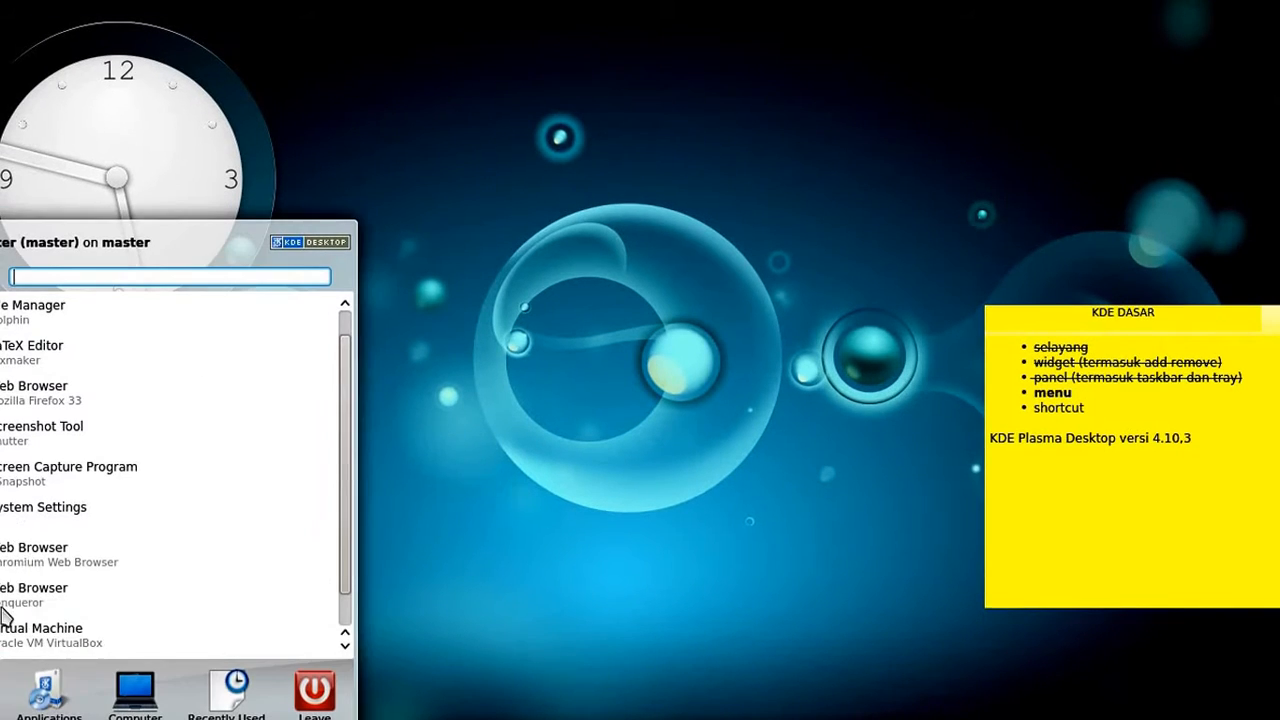
{"action": "right_click", "coordinate": [30, 567]}
{"action": "left_click", "coordinate": [68, 622]}
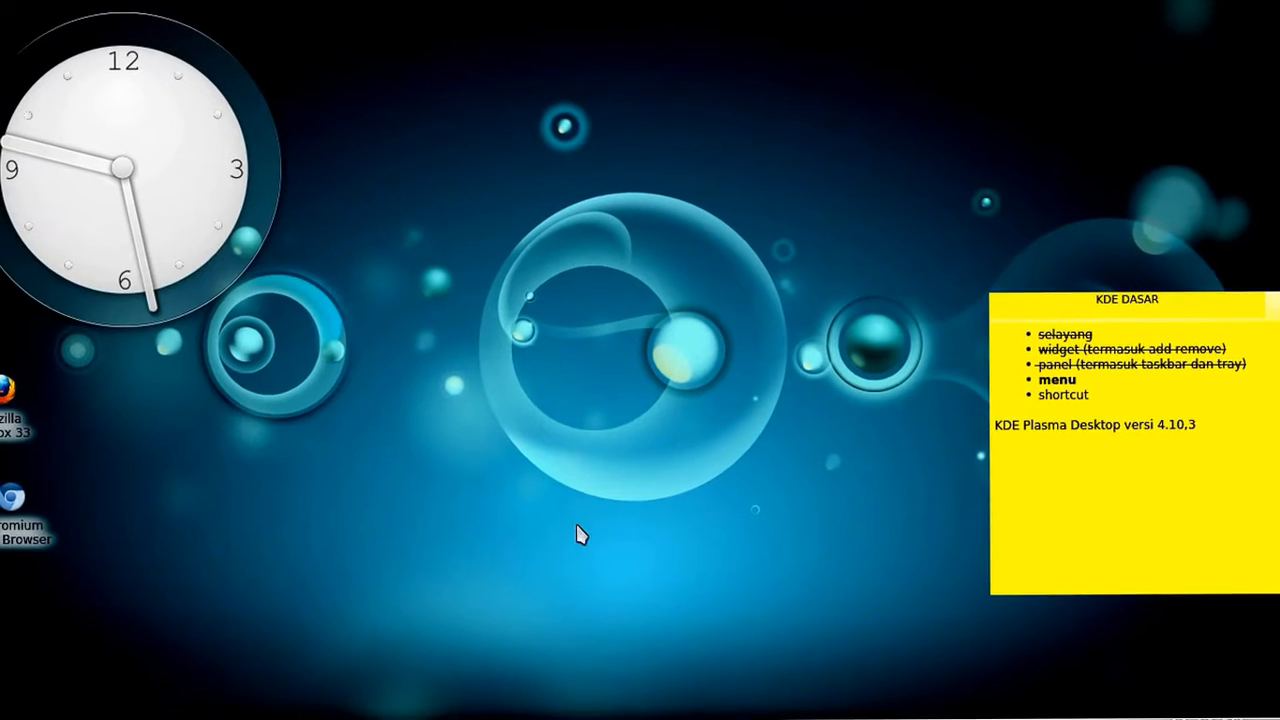
{"action": "mouse_move", "coordinate": [42, 518]}
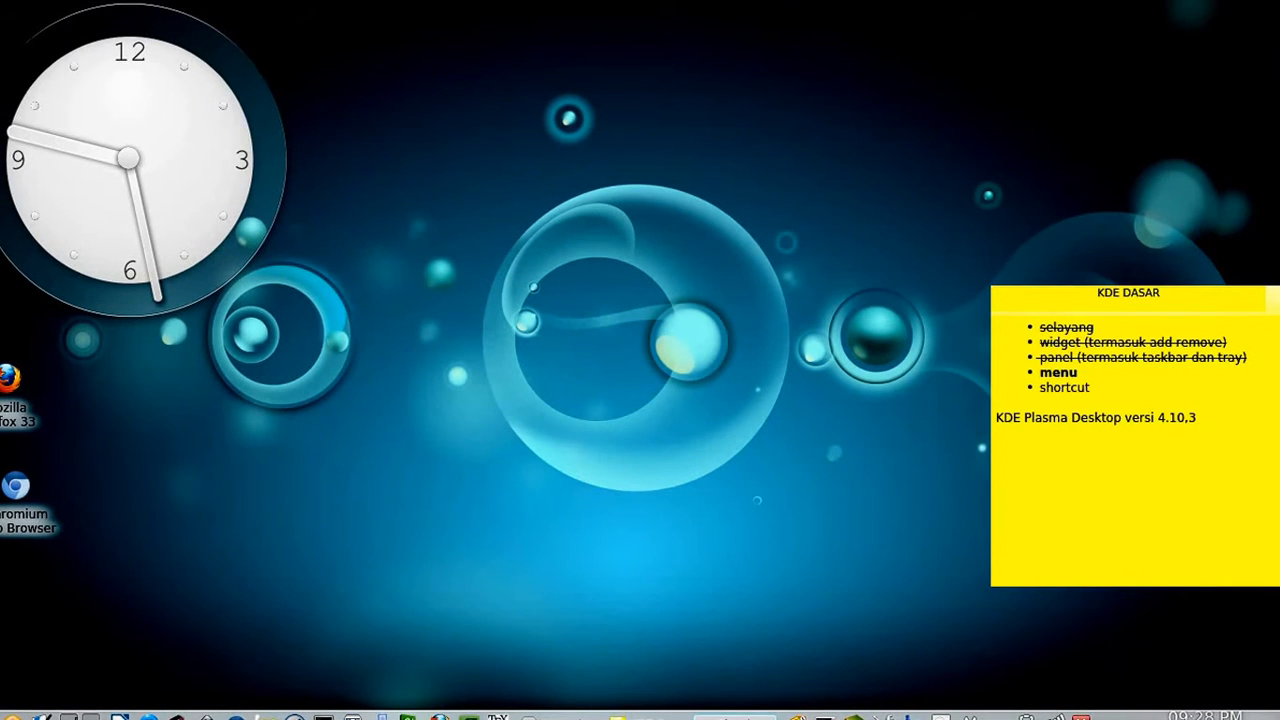
- Add the Konqueror, Texmaker and Shutter entries from the launcher's favorites to the desktop and dismiss the launcher
{"action": "left_click", "coordinate": [12, 716]}
{"action": "right_click", "coordinate": [50, 585]}
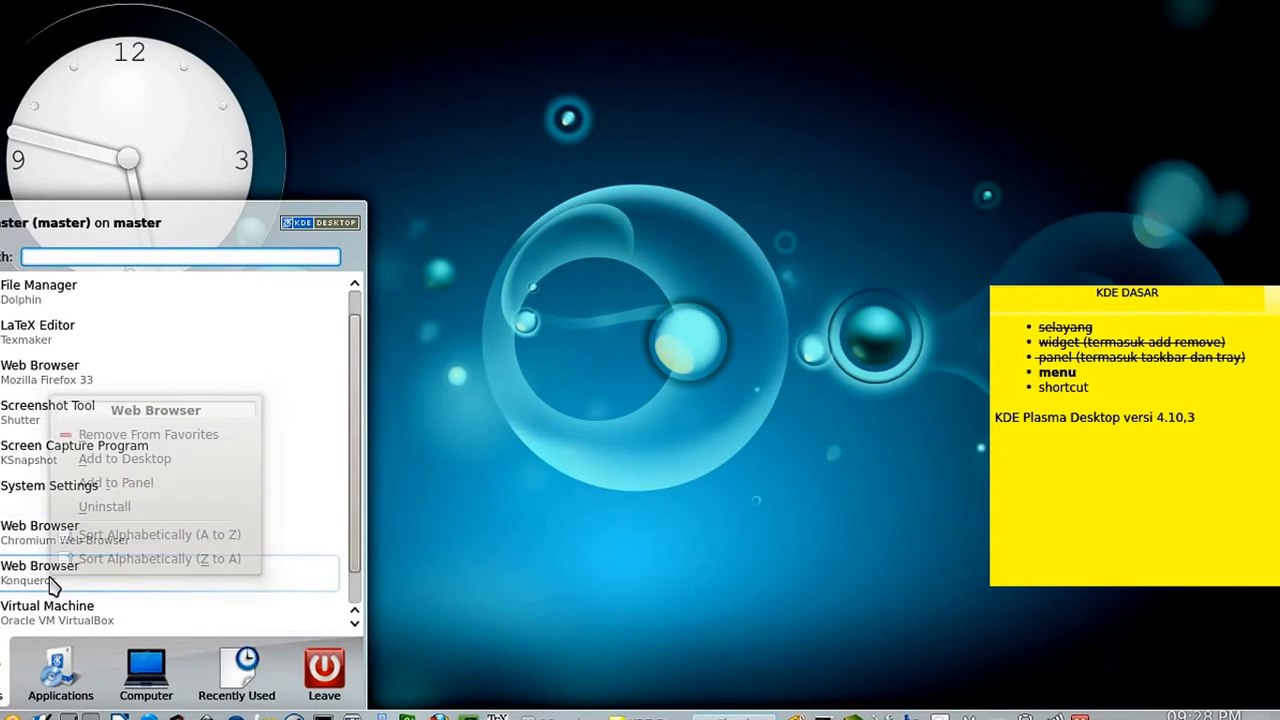
{"action": "left_click", "coordinate": [125, 462]}
{"action": "right_click", "coordinate": [54, 335]}
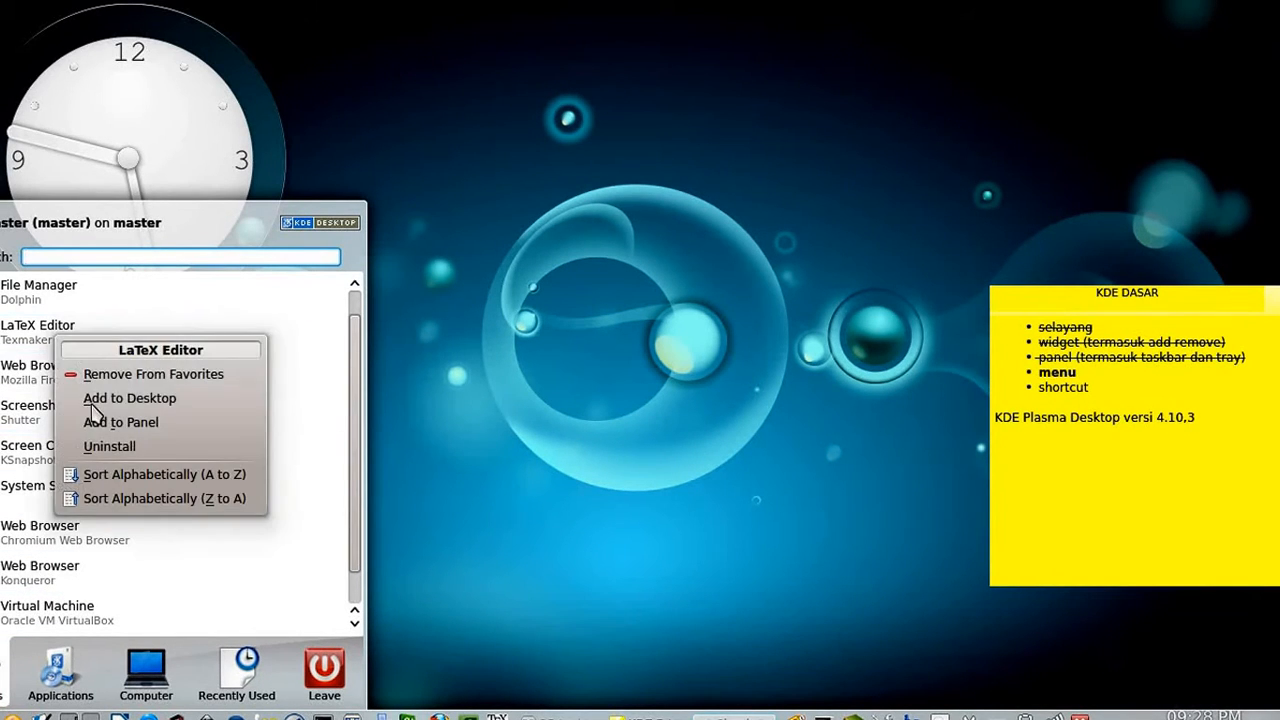
{"action": "left_click", "coordinate": [93, 400]}
{"action": "right_click", "coordinate": [8, 425]}
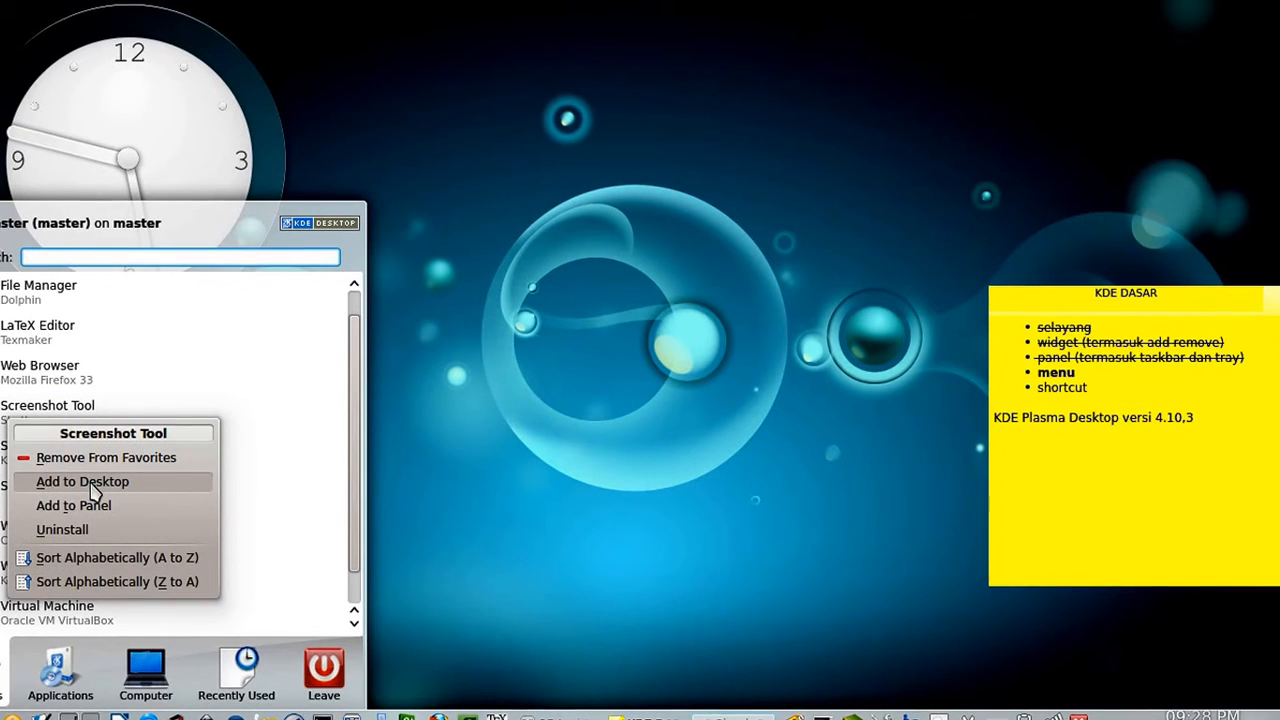
{"action": "left_click", "coordinate": [92, 484]}
{"action": "left_click", "coordinate": [588, 545]}
{"action": "right_click", "coordinate": [466, 483]}
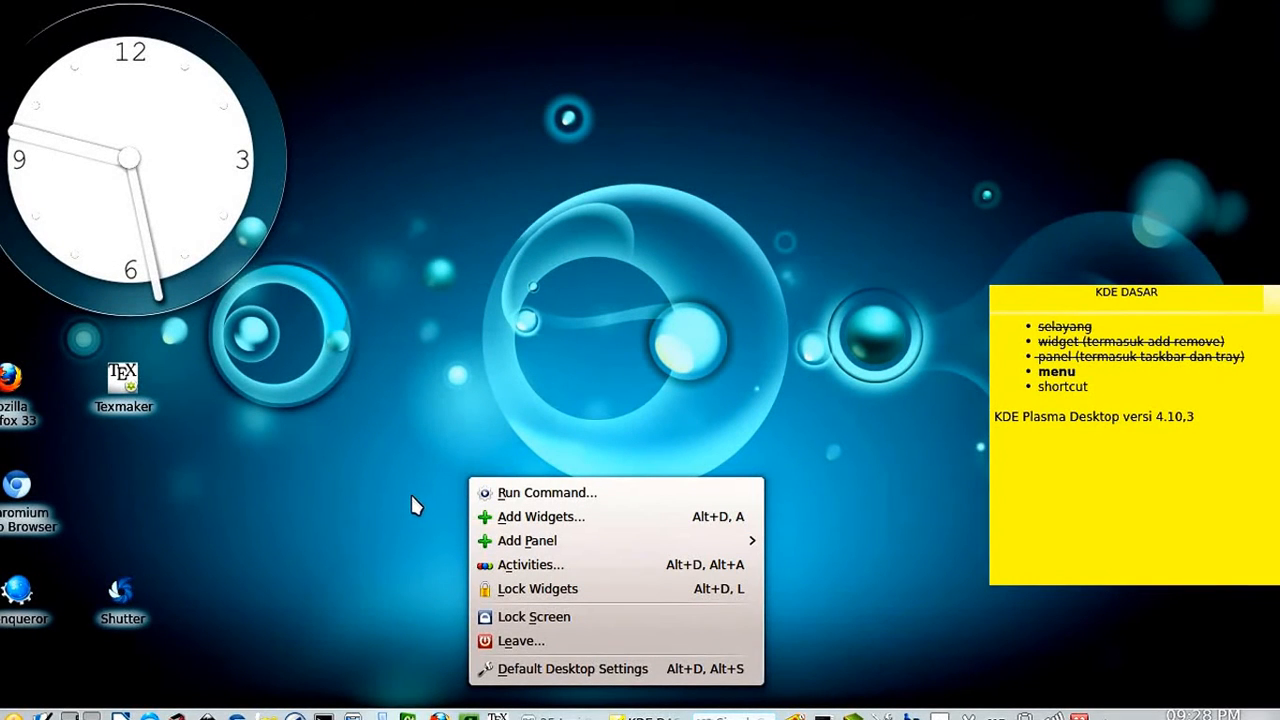
{"action": "left_click", "coordinate": [332, 540]}
{"action": "right_click", "coordinate": [344, 448]}
{"action": "left_click", "coordinate": [172, 547]}
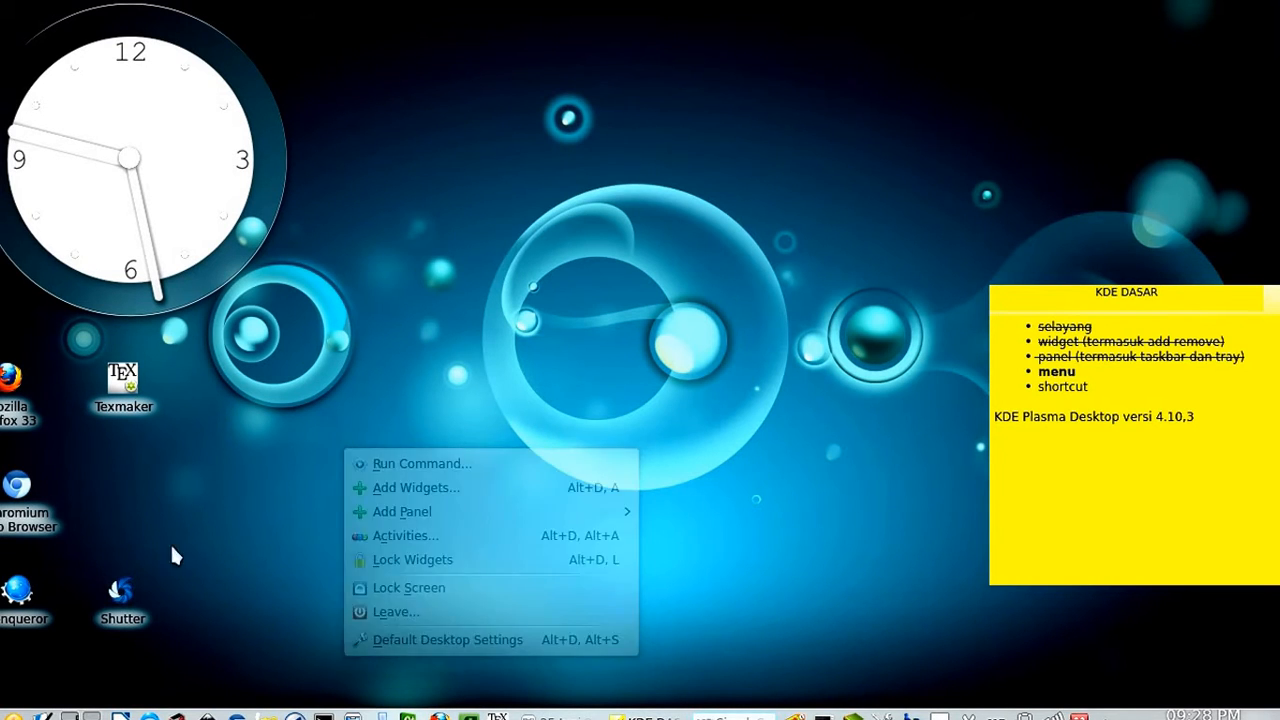
- Move the Shutter and Texmaker icons side by side to the upper area of the desktop, beside the analog clock
{"action": "mouse_move", "coordinate": [120, 592]}
{"action": "left_click_drag", "start_coordinate": [120, 592], "coordinate": [440, 170]}
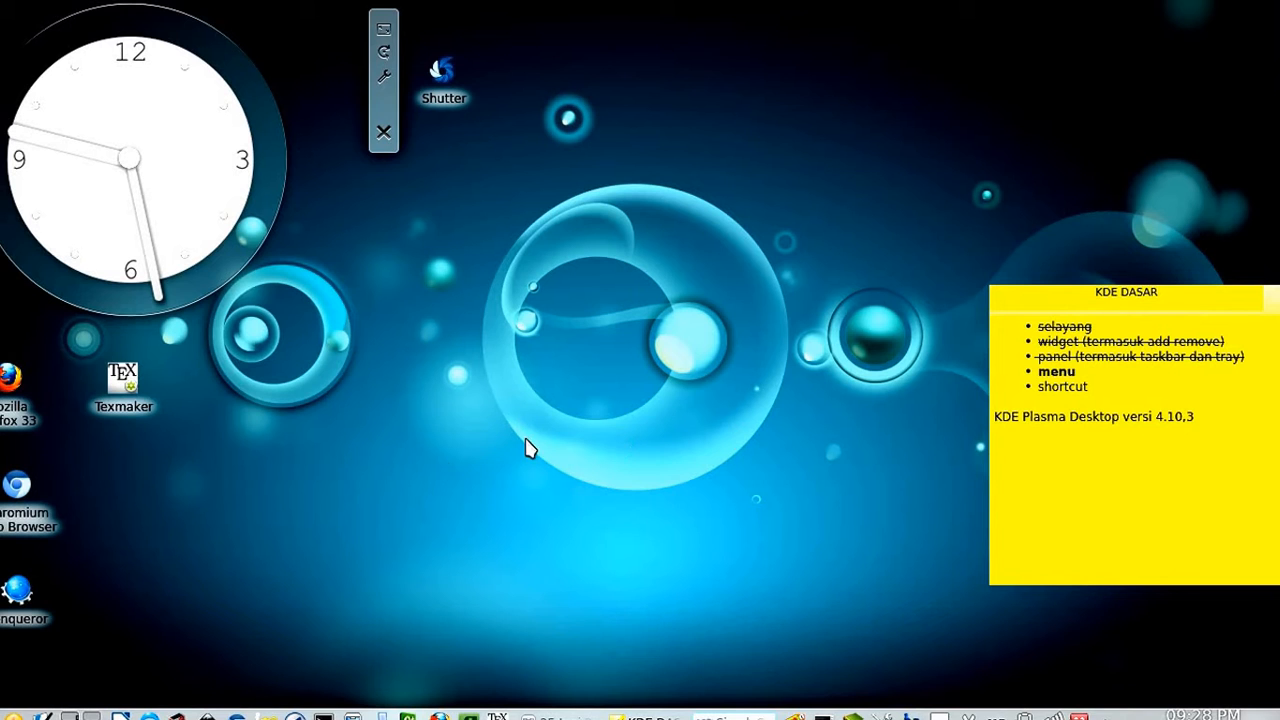
{"action": "mouse_move", "coordinate": [134, 397]}
{"action": "left_click_drag", "start_coordinate": [532, 338], "coordinate": [613, 110]}
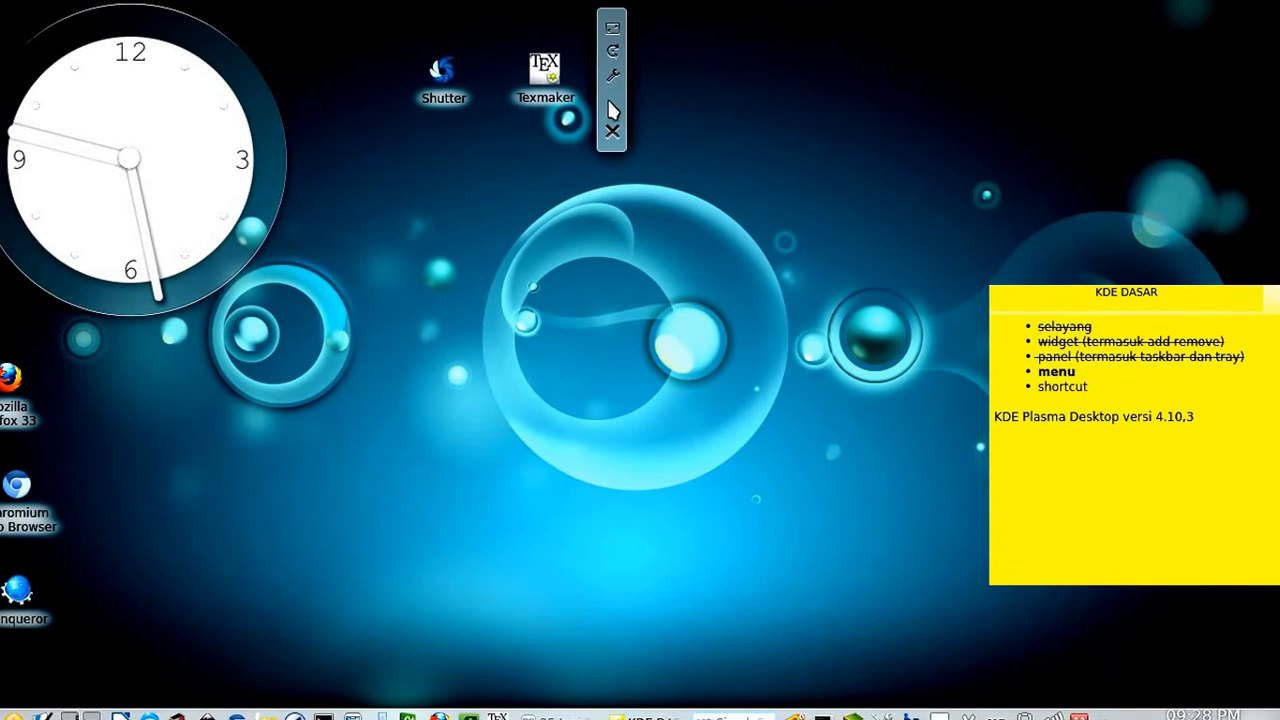
{"action": "right_click", "coordinate": [570, 414]}
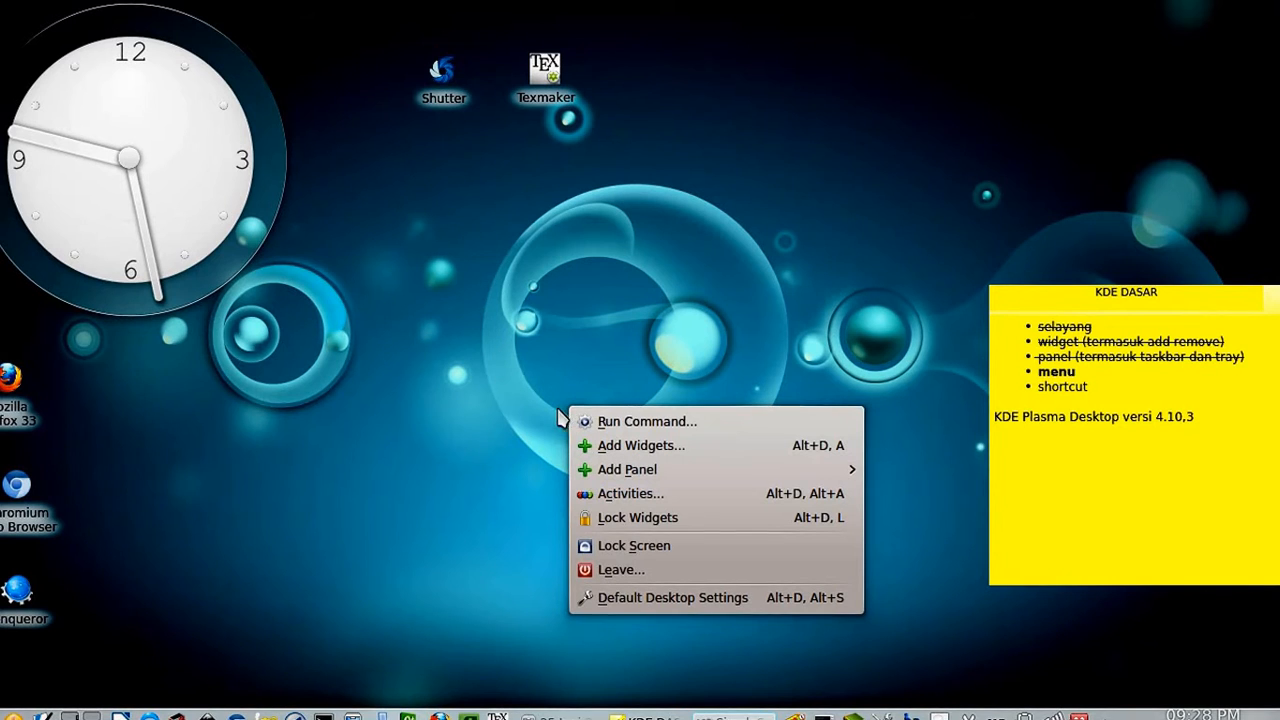
{"action": "left_click", "coordinate": [700, 598]}
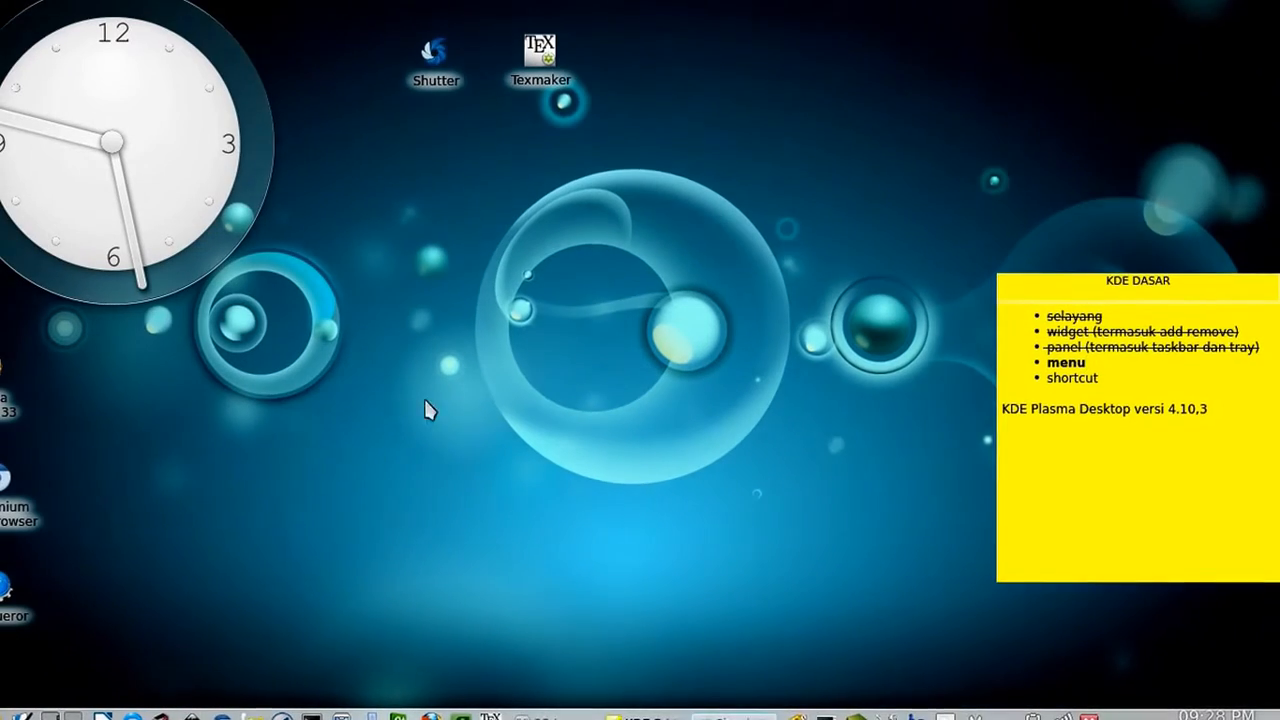
- Remove the Shutter, Texmaker, Mozilla Firefox 33, Chromium Web Browser and Konqueror icons from the desktop
{"action": "mouse_move", "coordinate": [452, 60]}
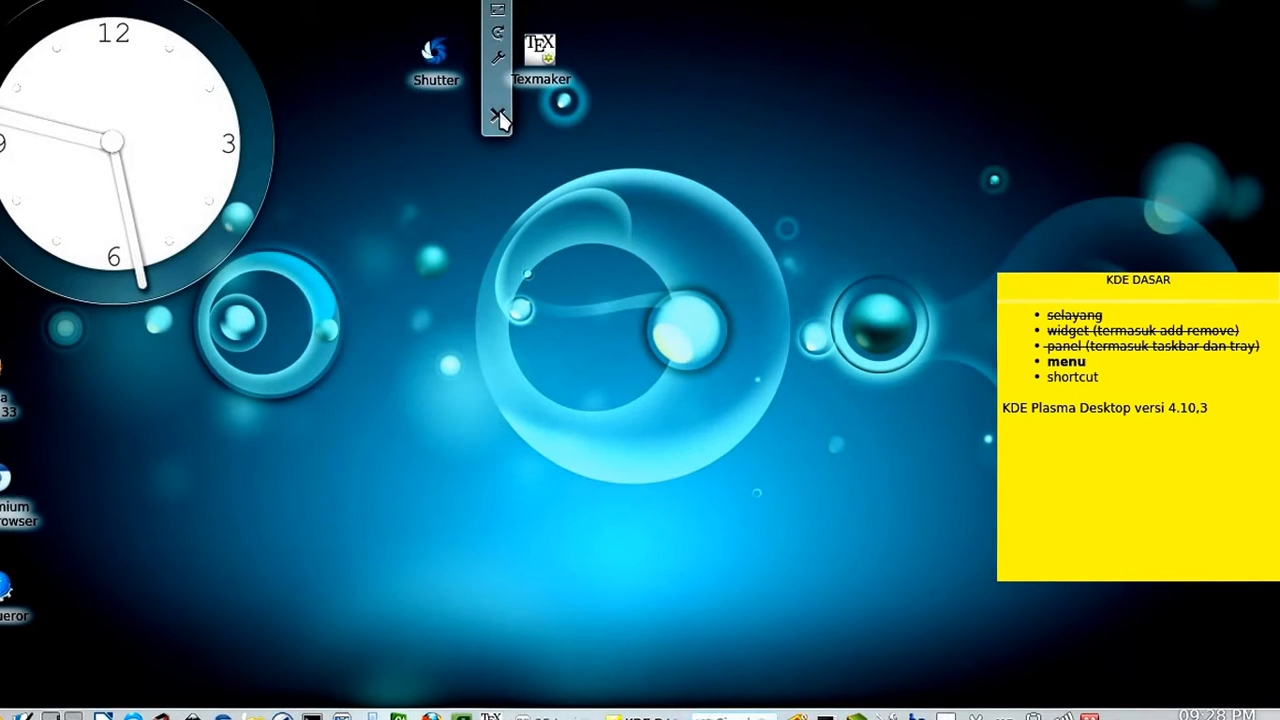
{"action": "left_click", "coordinate": [498, 116]}
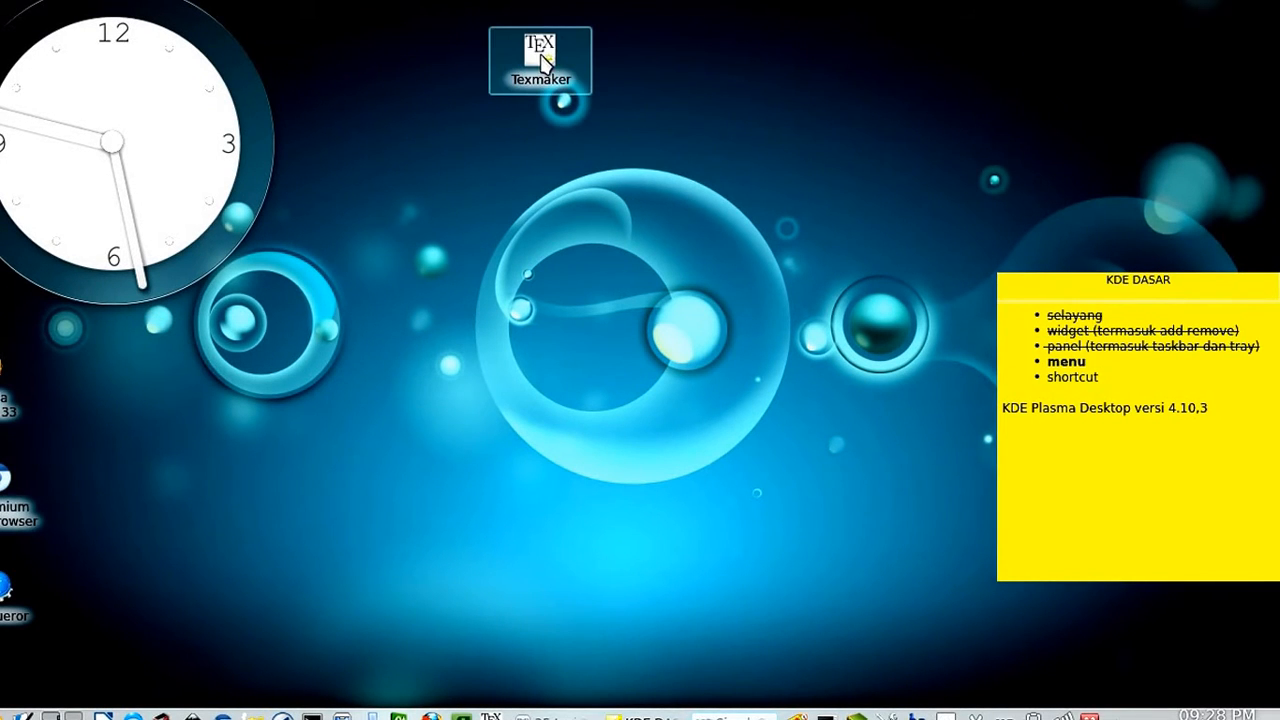
{"action": "left_click", "coordinate": [471, 116]}
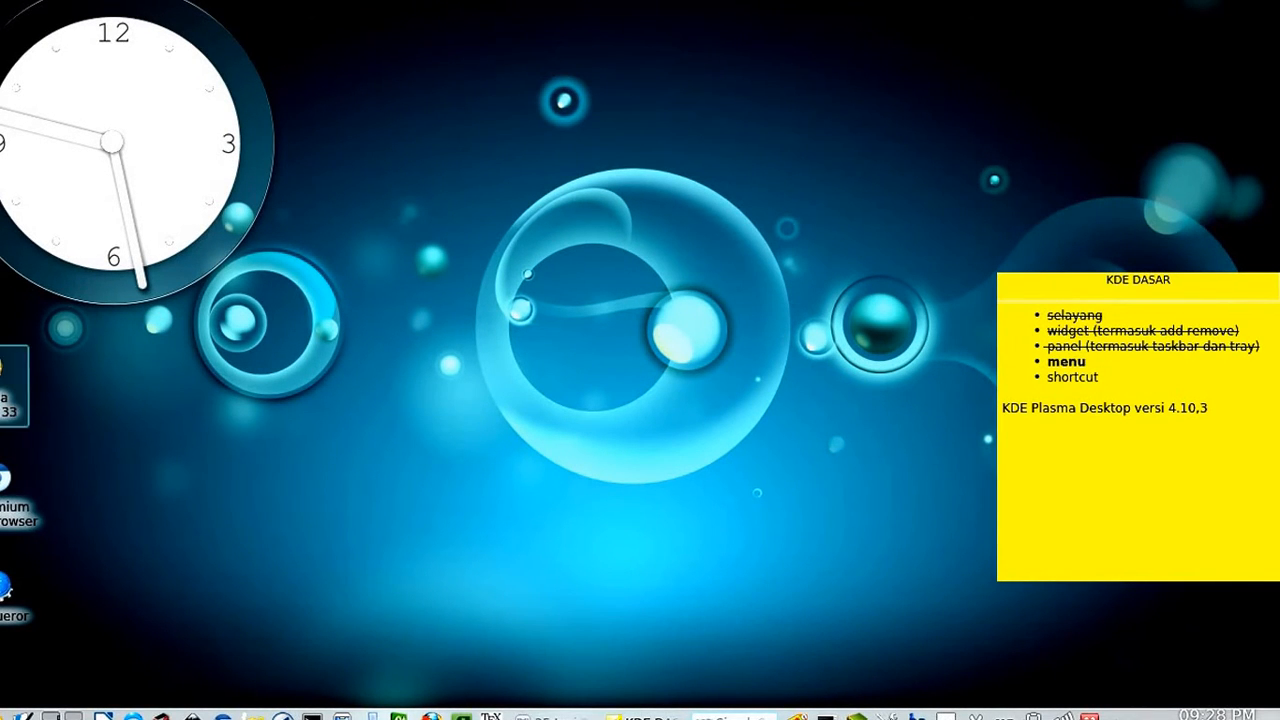
{"action": "left_click", "coordinate": [46, 442]}
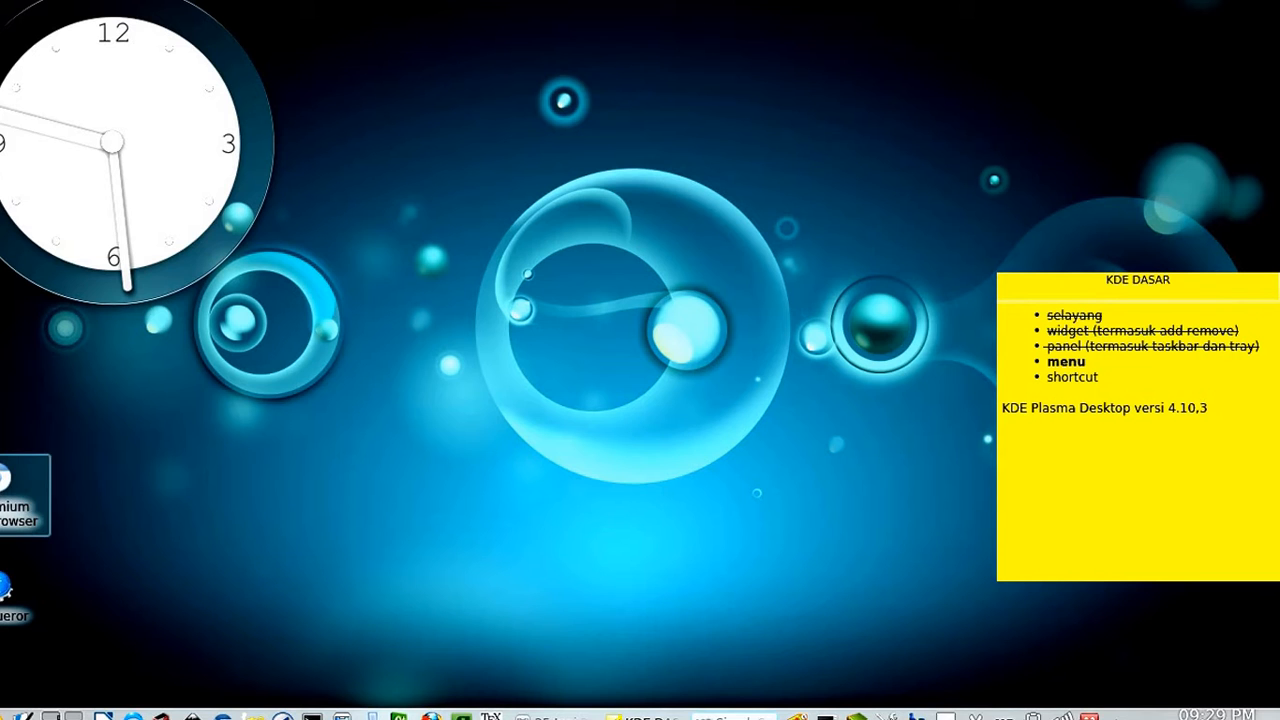
{"action": "mouse_move", "coordinate": [20, 495]}
{"action": "left_click", "coordinate": [68, 546]}
{"action": "mouse_move", "coordinate": [8, 598]}
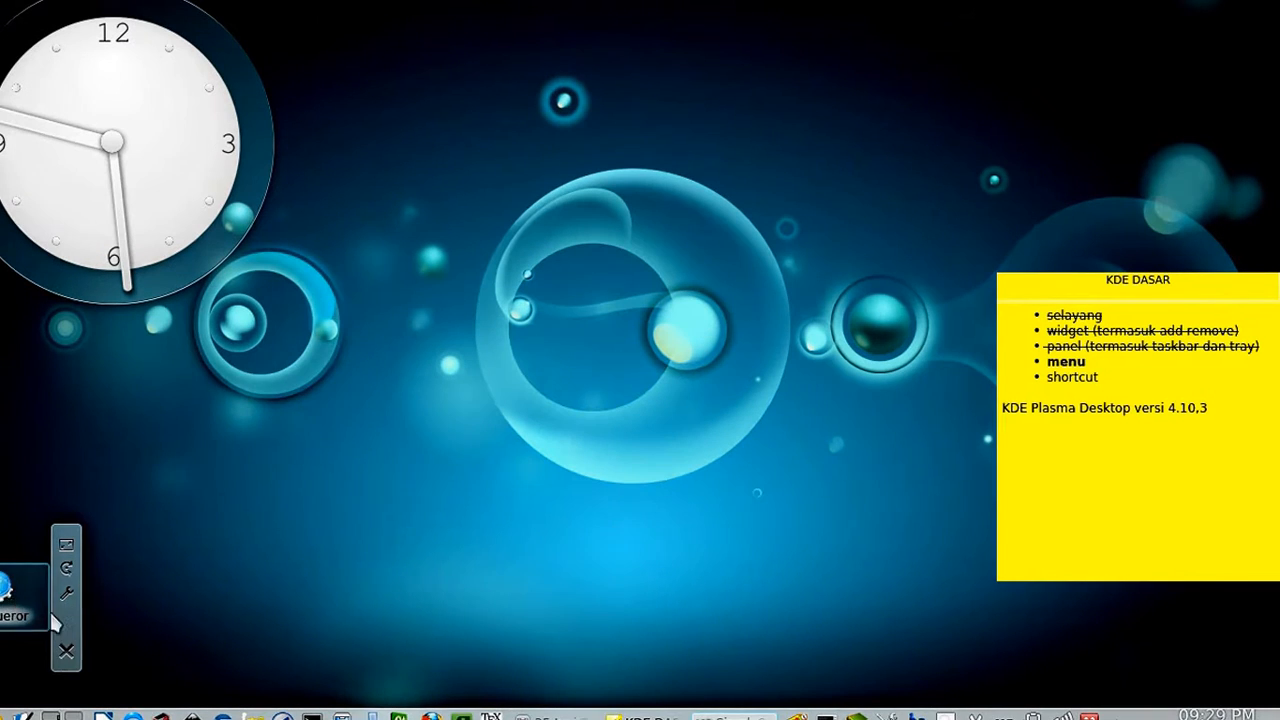
{"action": "left_click", "coordinate": [66, 652]}
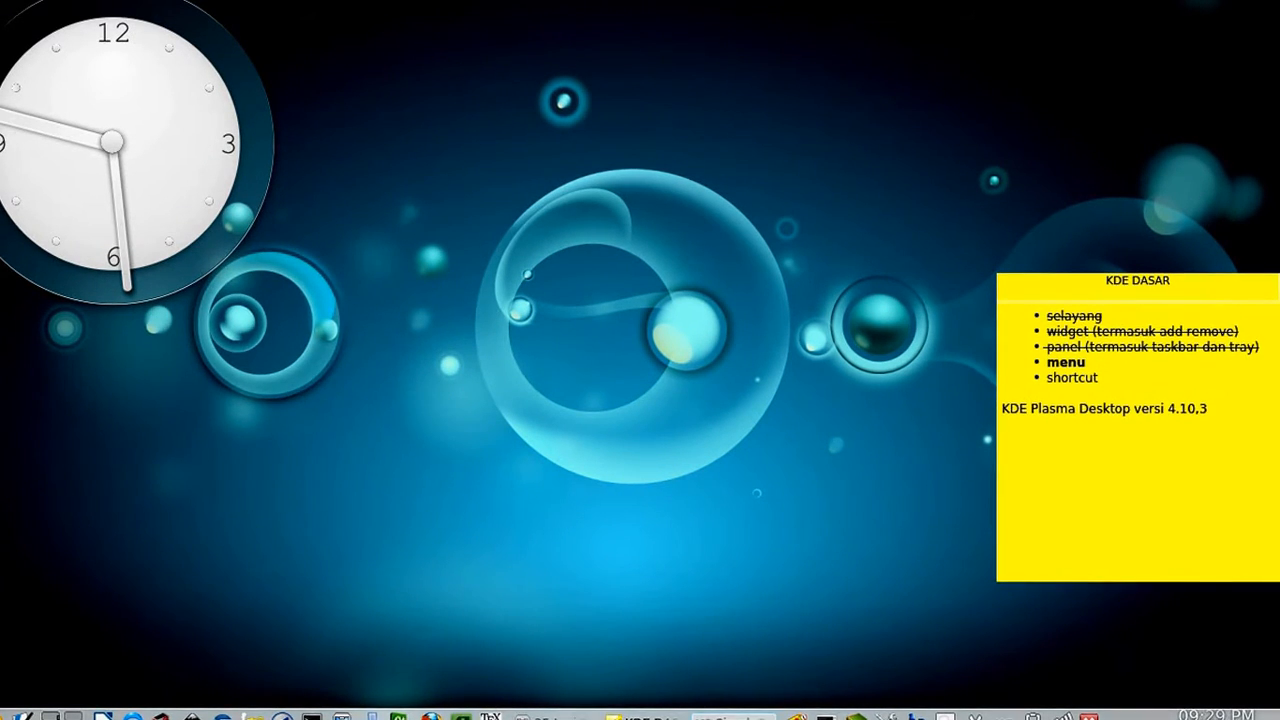
- Look through the launcher's favorites and the programs in the Utilities category of its applications
{"action": "left_click", "coordinate": [20, 714]}
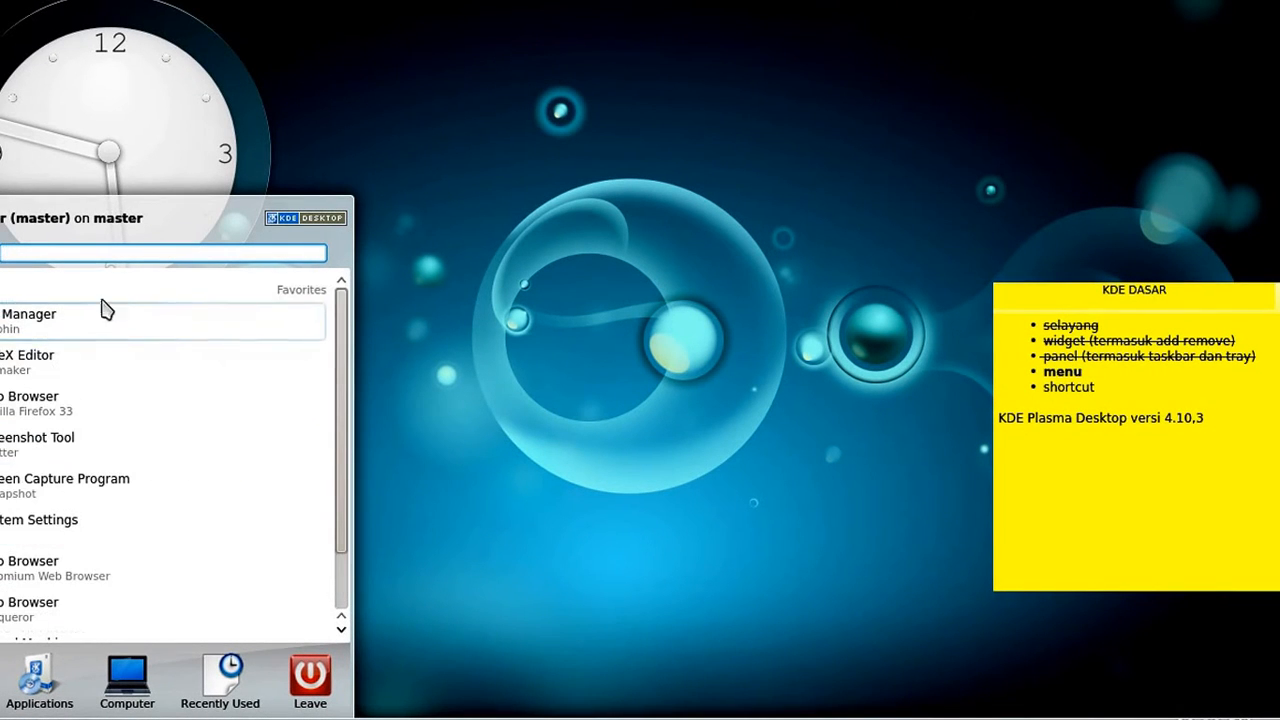
{"action": "scroll", "coordinate": [100, 325], "scroll_direction": "down", "scroll_amount": 1}
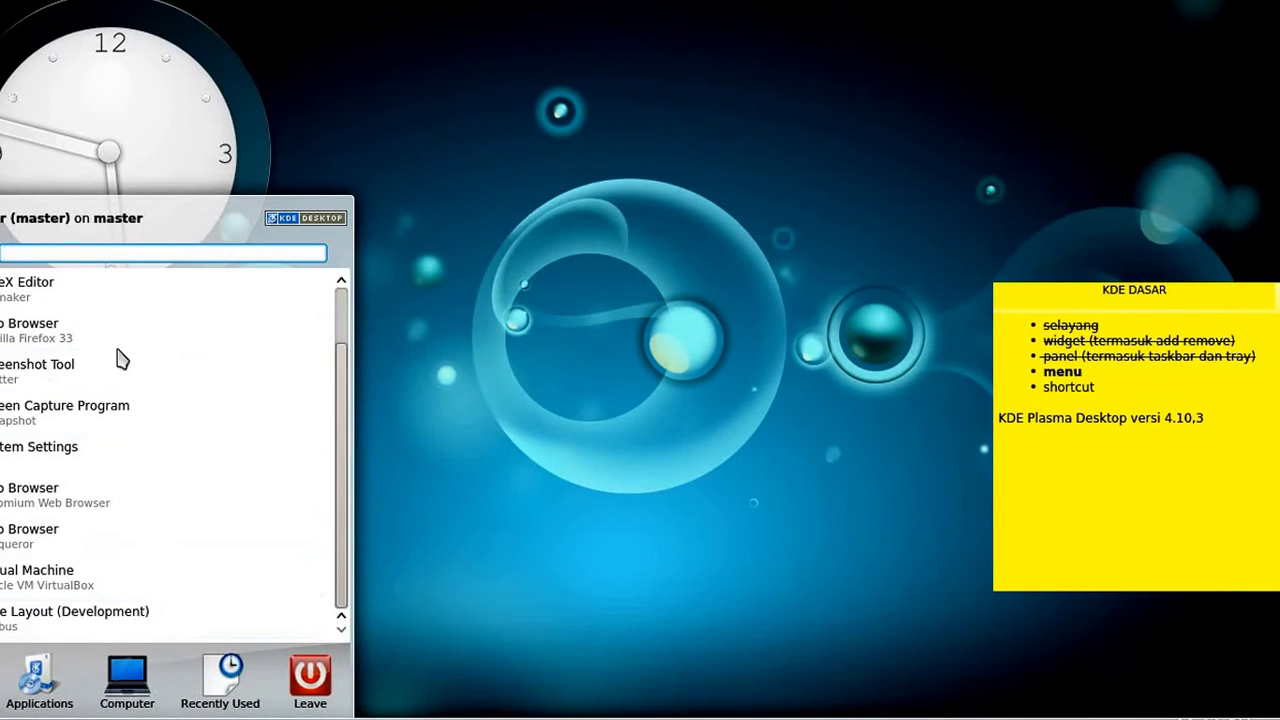
{"action": "left_click", "coordinate": [62, 688]}
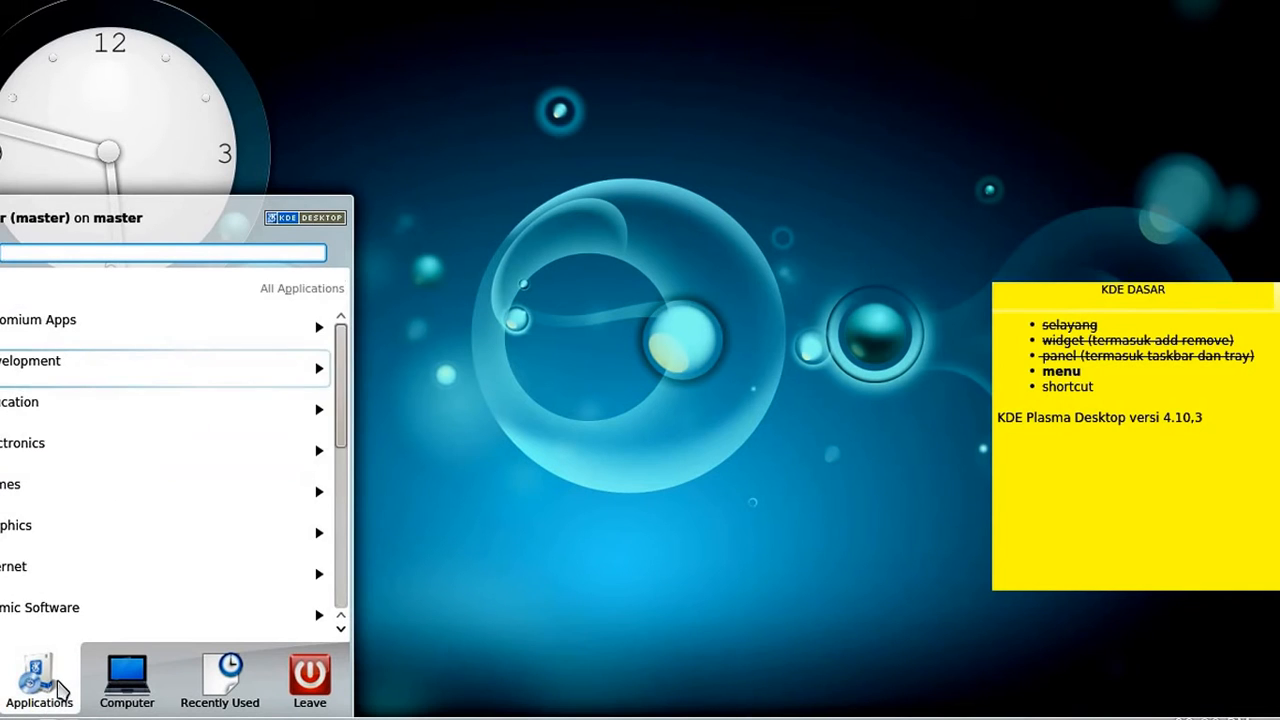
{"action": "scroll", "coordinate": [100, 418], "scroll_direction": "down", "scroll_amount": 3}
{"action": "left_click", "coordinate": [100, 446]}
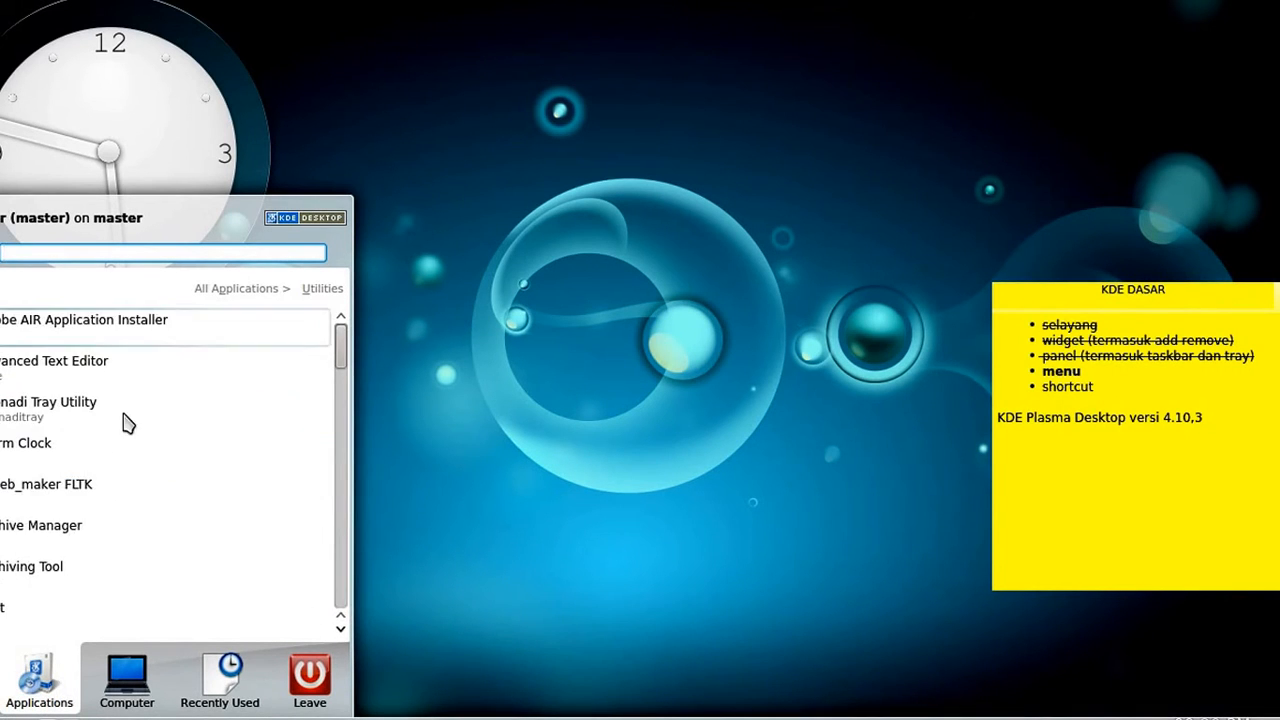
{"action": "scroll", "coordinate": [121, 430], "scroll_direction": "down", "scroll_amount": 5}
{"action": "scroll", "coordinate": [121, 450], "scroll_direction": "down", "scroll_amount": 3}
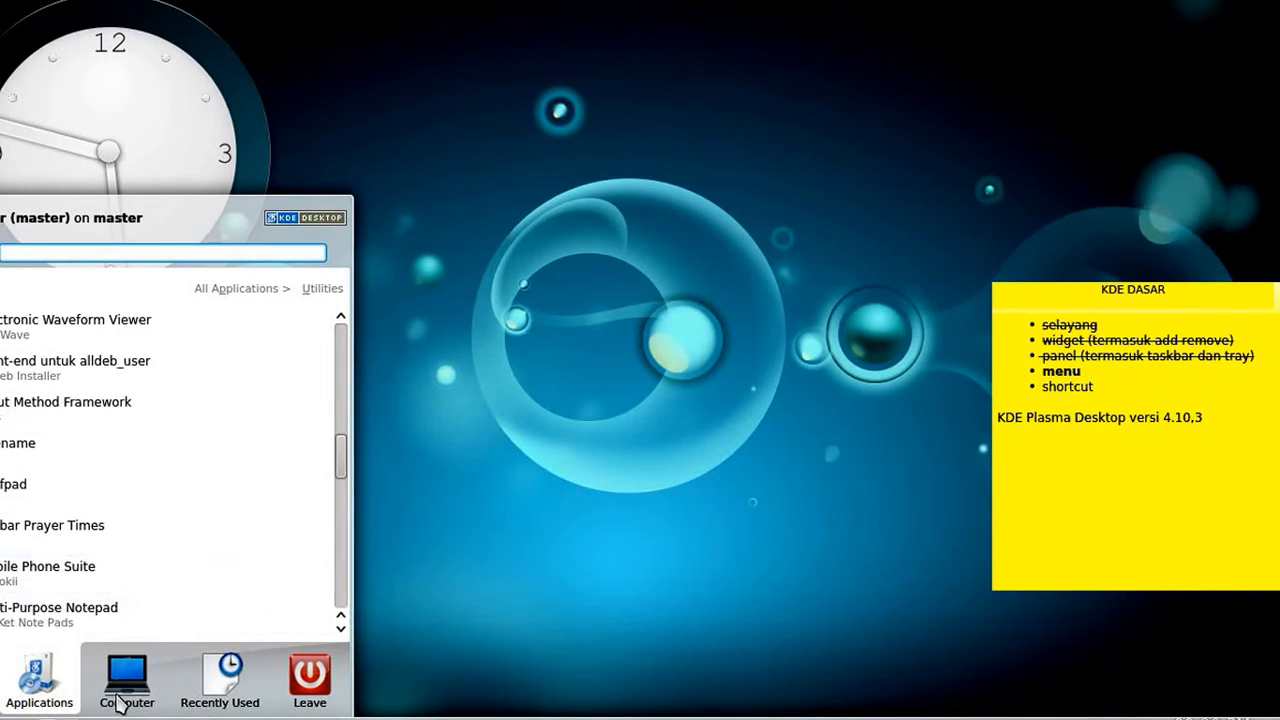
- Examine the applications and places listed in the launcher's Computer section
{"action": "left_click", "coordinate": [123, 690]}
{"action": "scroll", "coordinate": [77, 462], "scroll_direction": "down", "scroll_amount": 5}
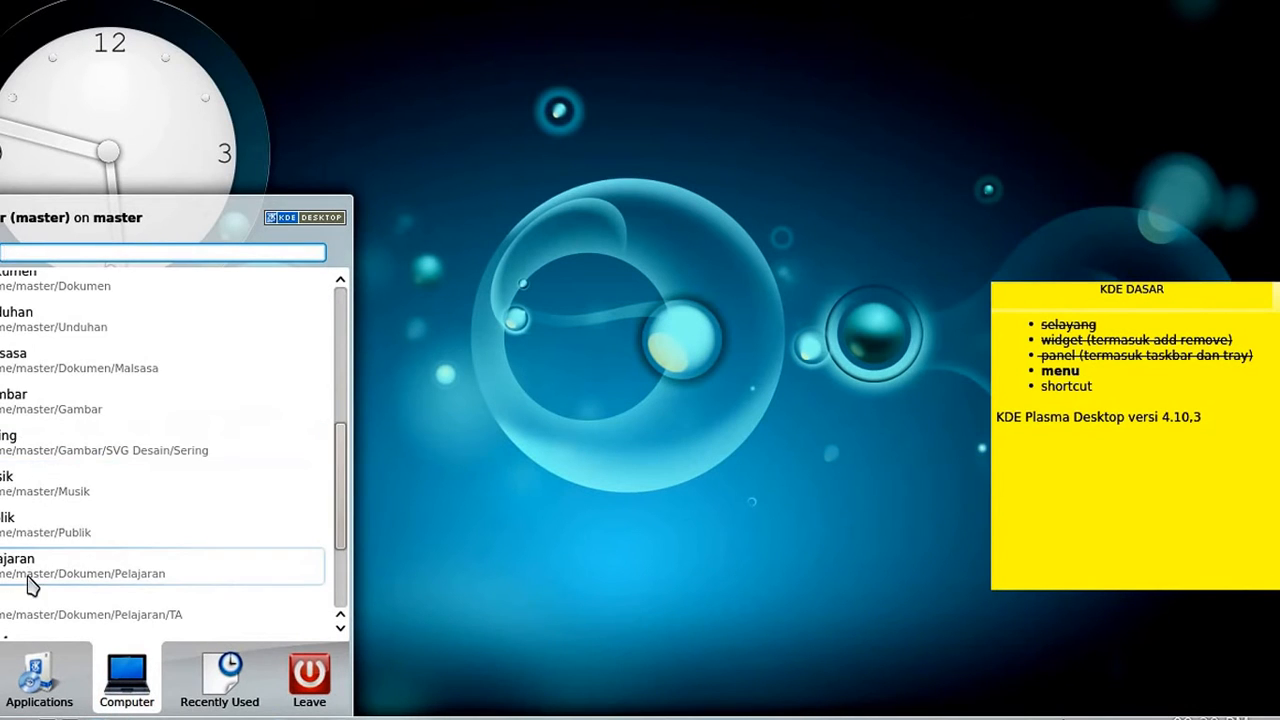
{"action": "scroll", "coordinate": [84, 468], "scroll_direction": "up", "scroll_amount": 2}
{"action": "scroll", "coordinate": [90, 460], "scroll_direction": "up", "scroll_amount": 3}
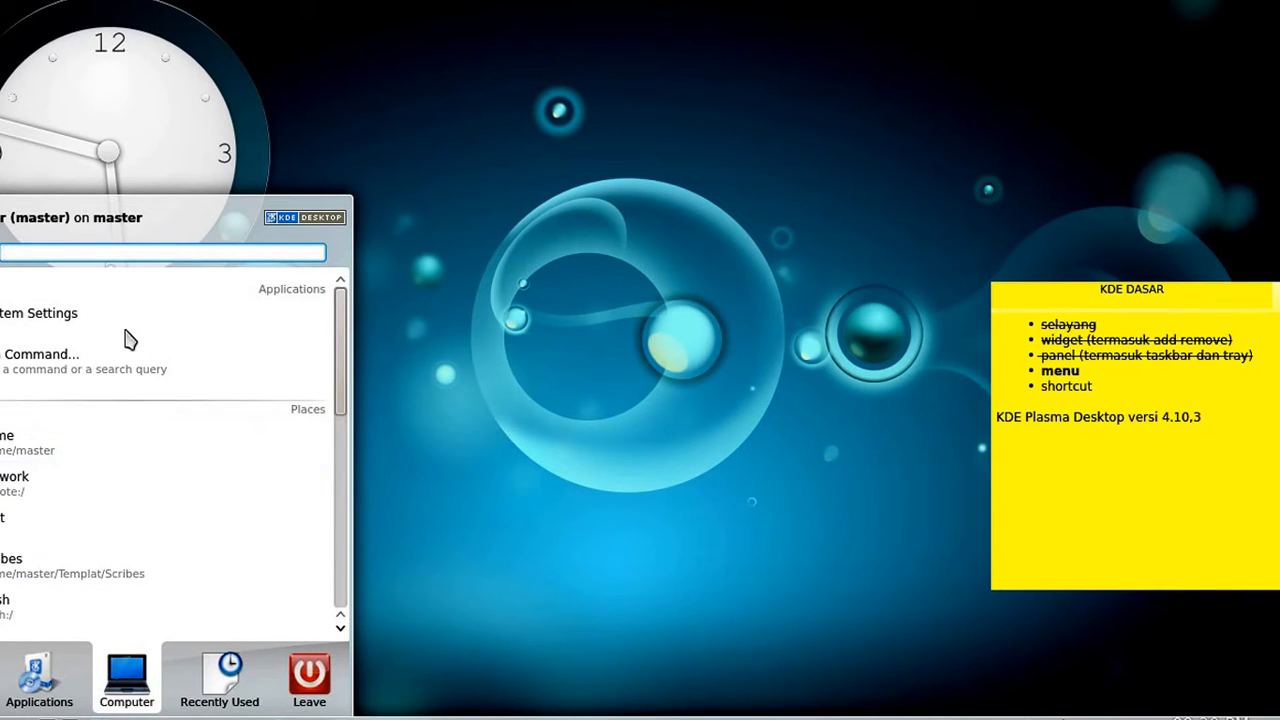
- Open System Settings from the launcher's Computer section, reposition its window to view the setting categories, and close it
{"action": "left_click", "coordinate": [14, 332]}
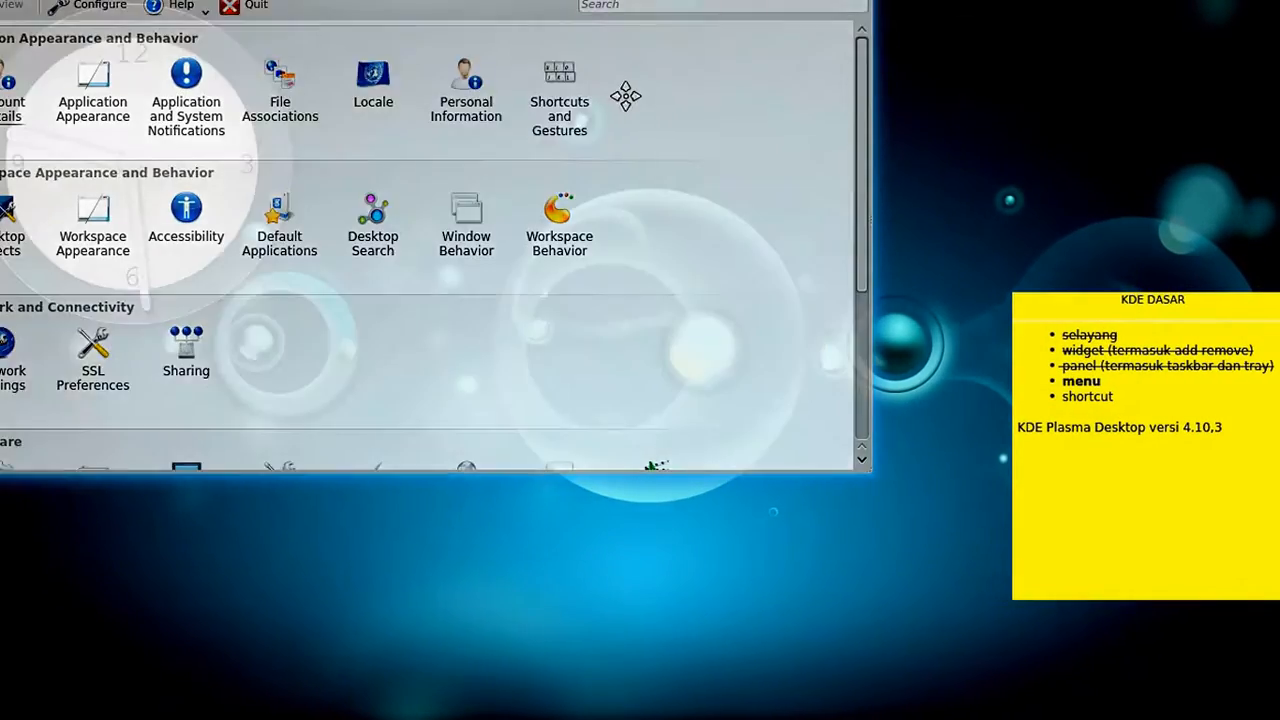
{"action": "left_click_drag", "start_coordinate": [623, 94], "coordinate": [582, 96]}
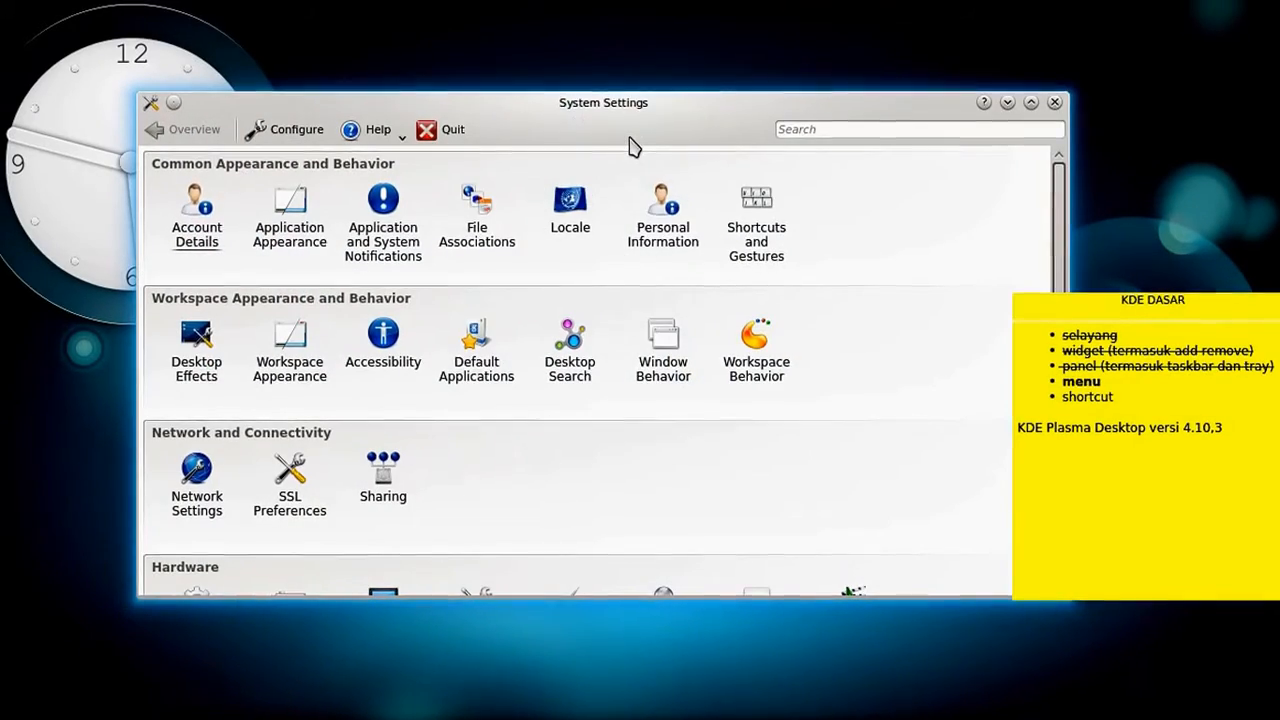
{"action": "left_click_drag", "start_coordinate": [656, 121], "coordinate": [664, 136]}
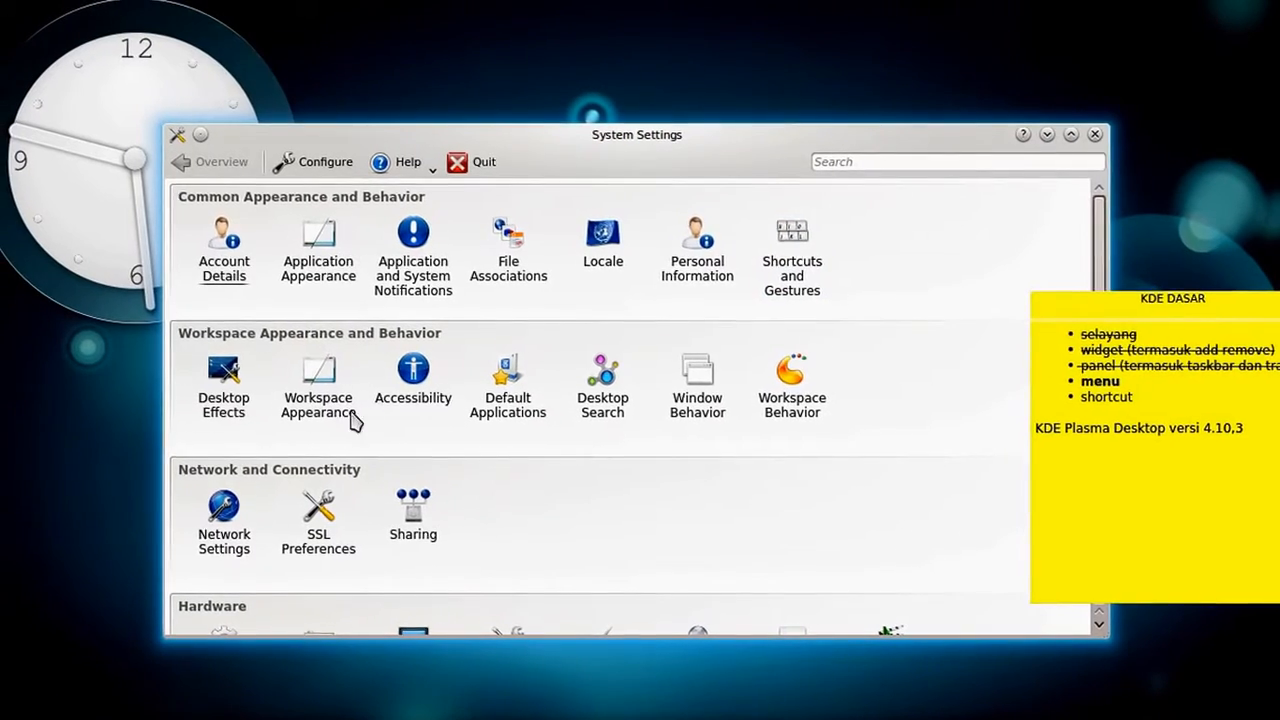
{"action": "left_click", "coordinate": [1093, 133]}
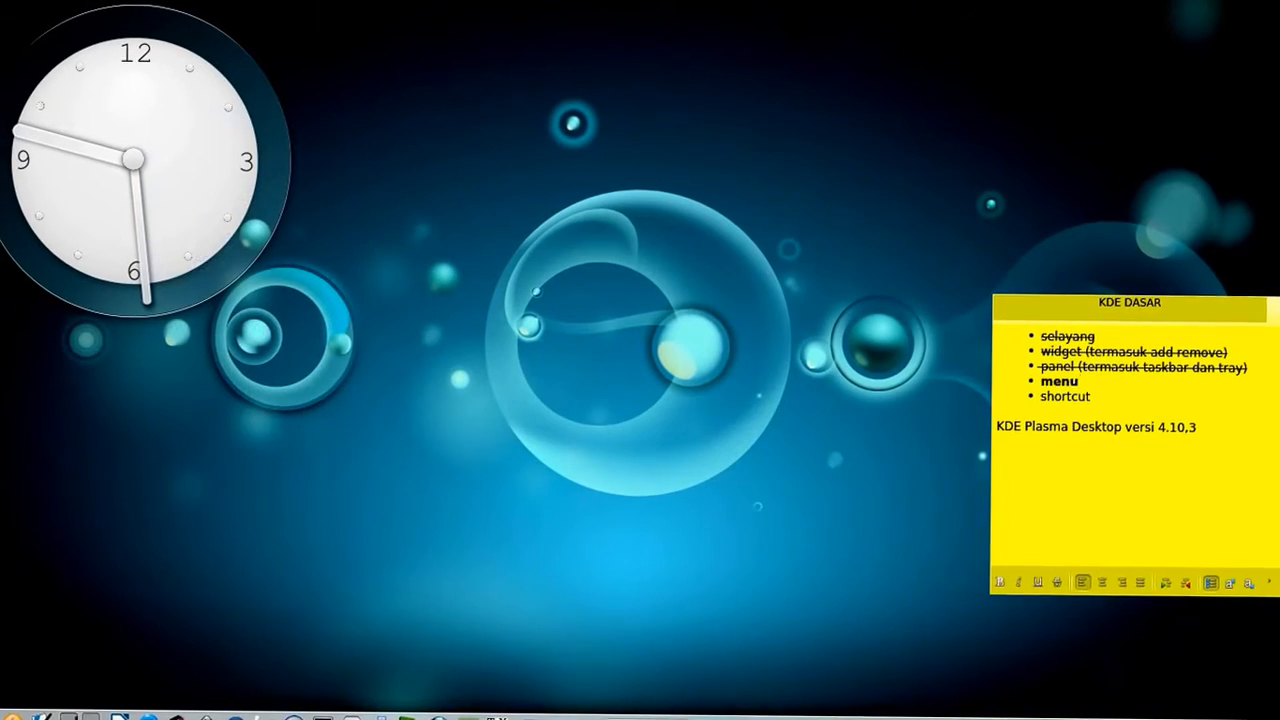
- Examine the launcher's recently used items and its session and system leave options, and dismiss the launcher
{"action": "left_click", "coordinate": [14, 715]}
{"action": "mouse_move", "coordinate": [268, 705]}
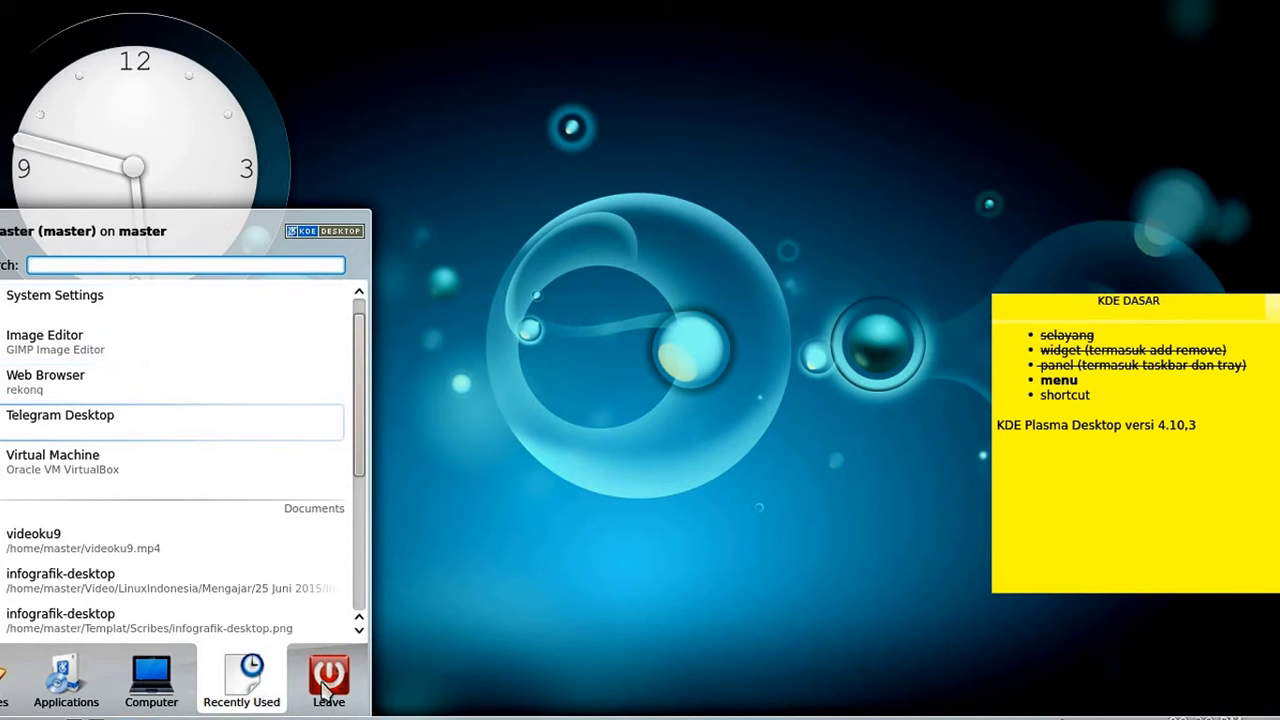
{"action": "mouse_move", "coordinate": [324, 690]}
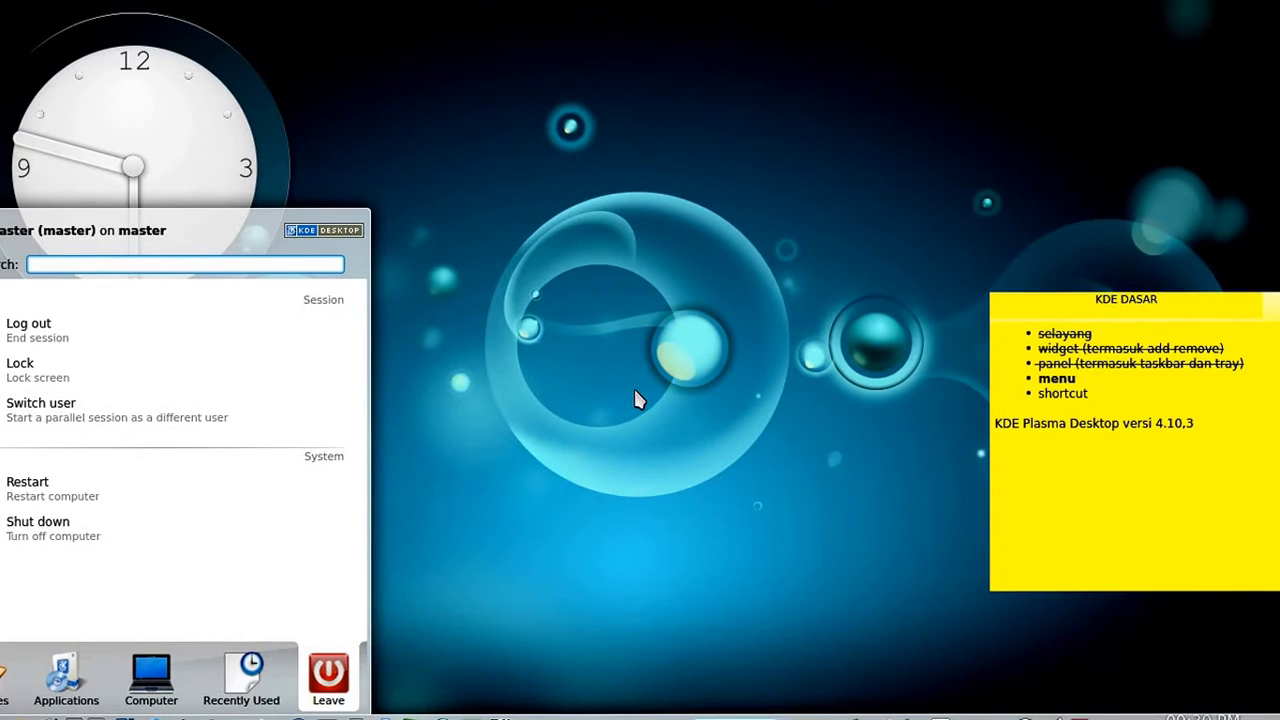
{"action": "left_click", "coordinate": [620, 466]}
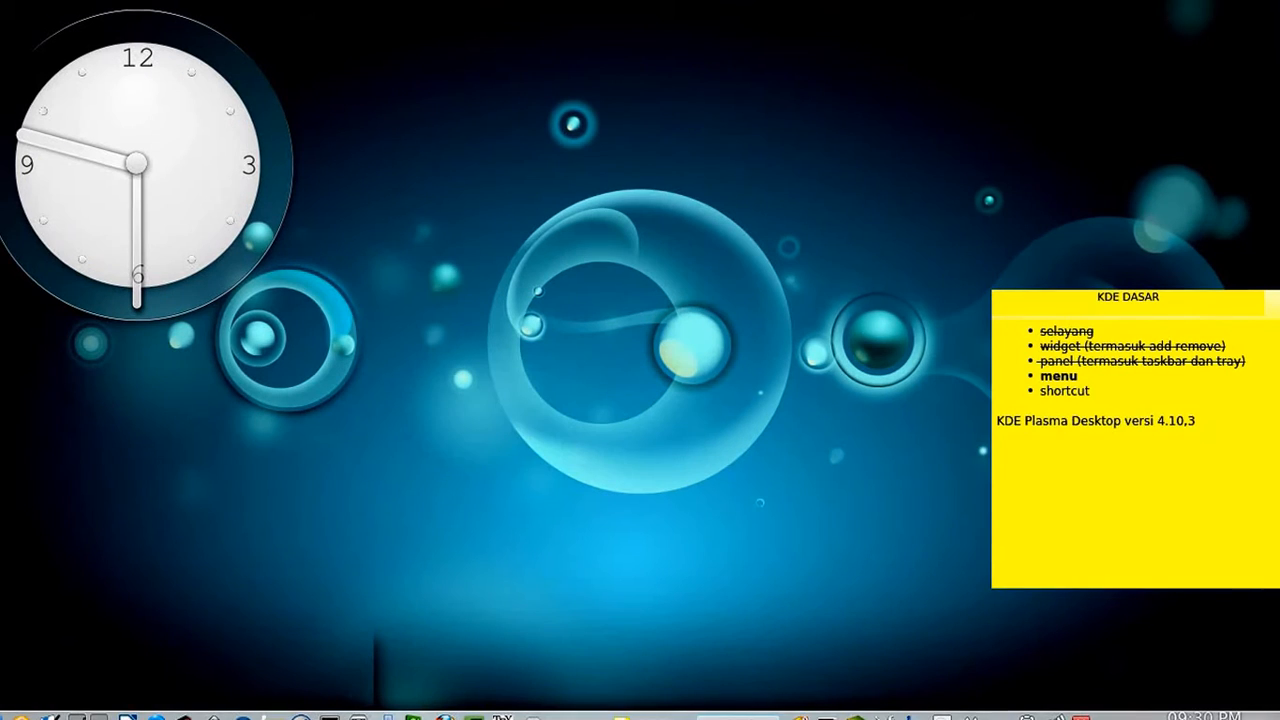
- Switch the application launcher to the classic menu style
{"action": "left_click", "coordinate": [20, 716]}
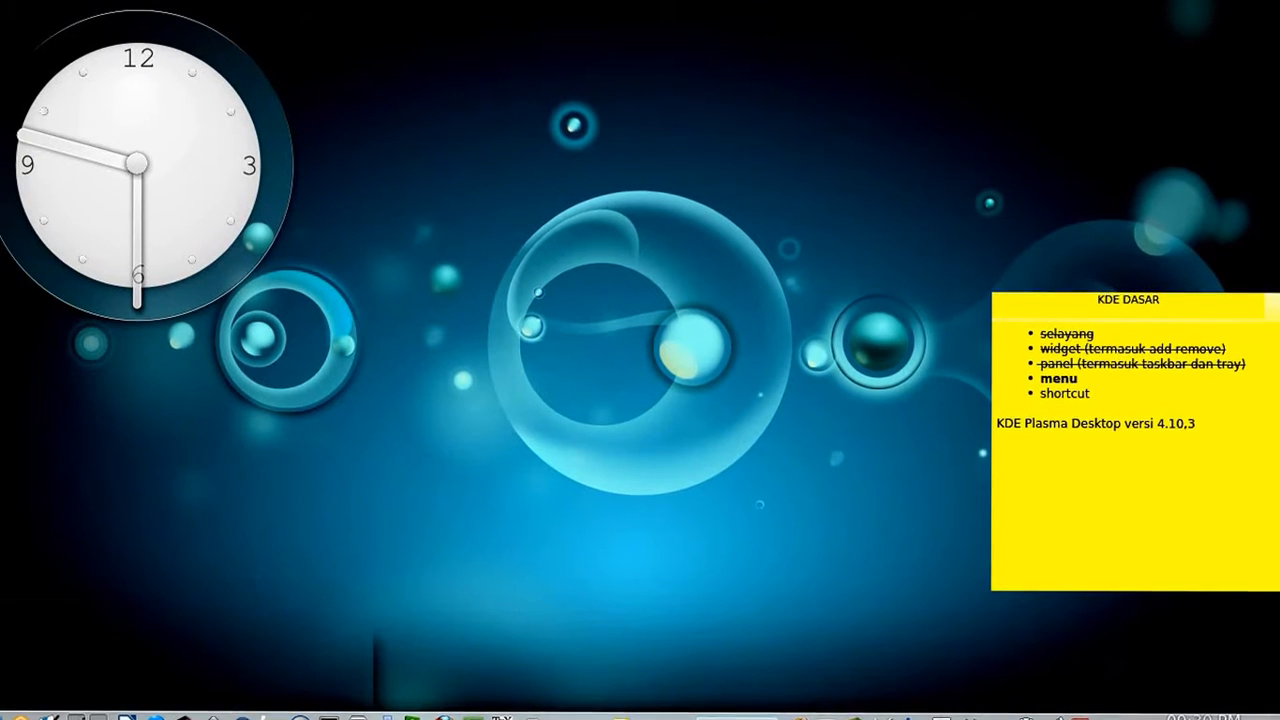
{"action": "key", "text": "Escape"}
{"action": "right_click", "coordinate": [20, 716]}
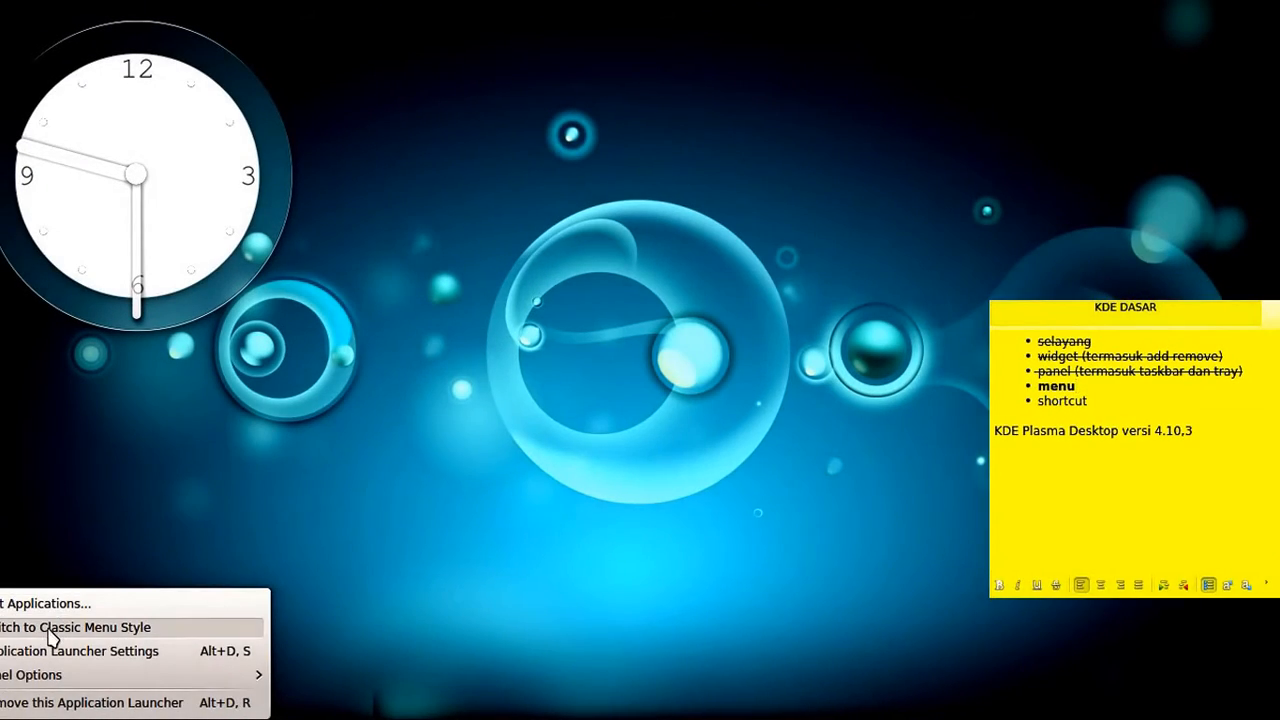
{"action": "left_click", "coordinate": [50, 630]}
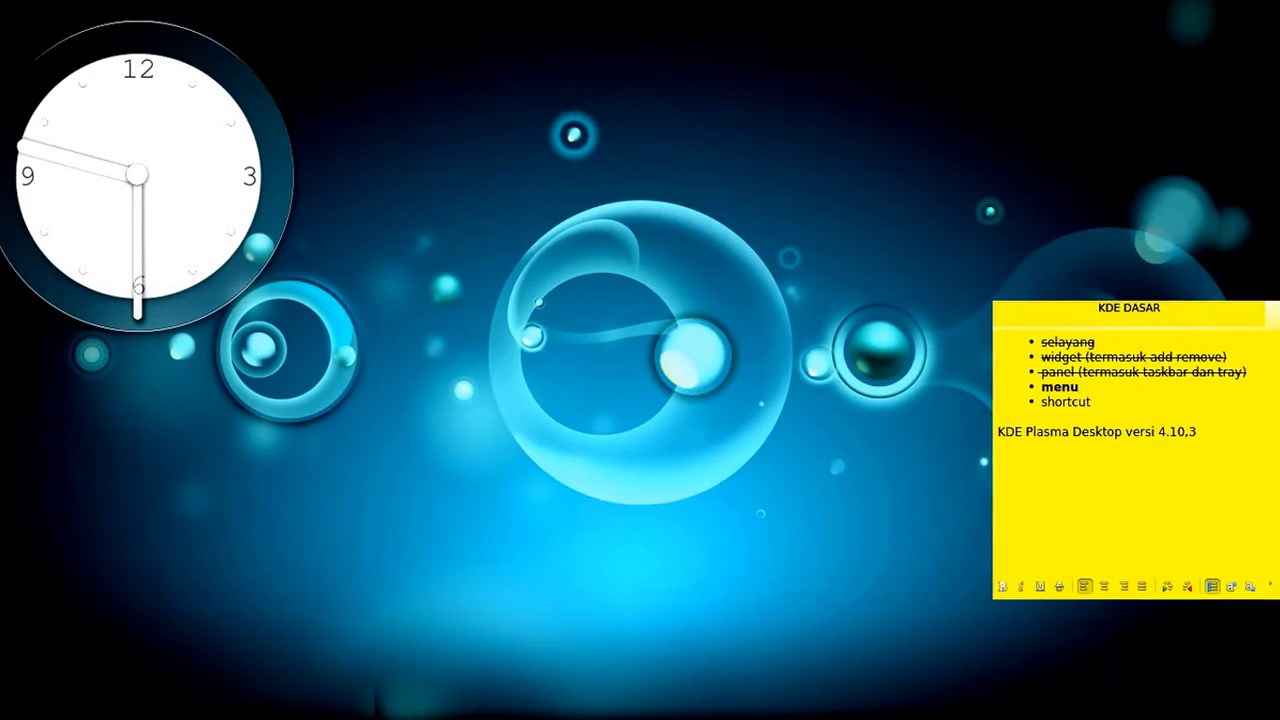
- Open the classic application menu and browse its program categories, including Education and System
{"action": "left_click", "coordinate": [60, 708]}
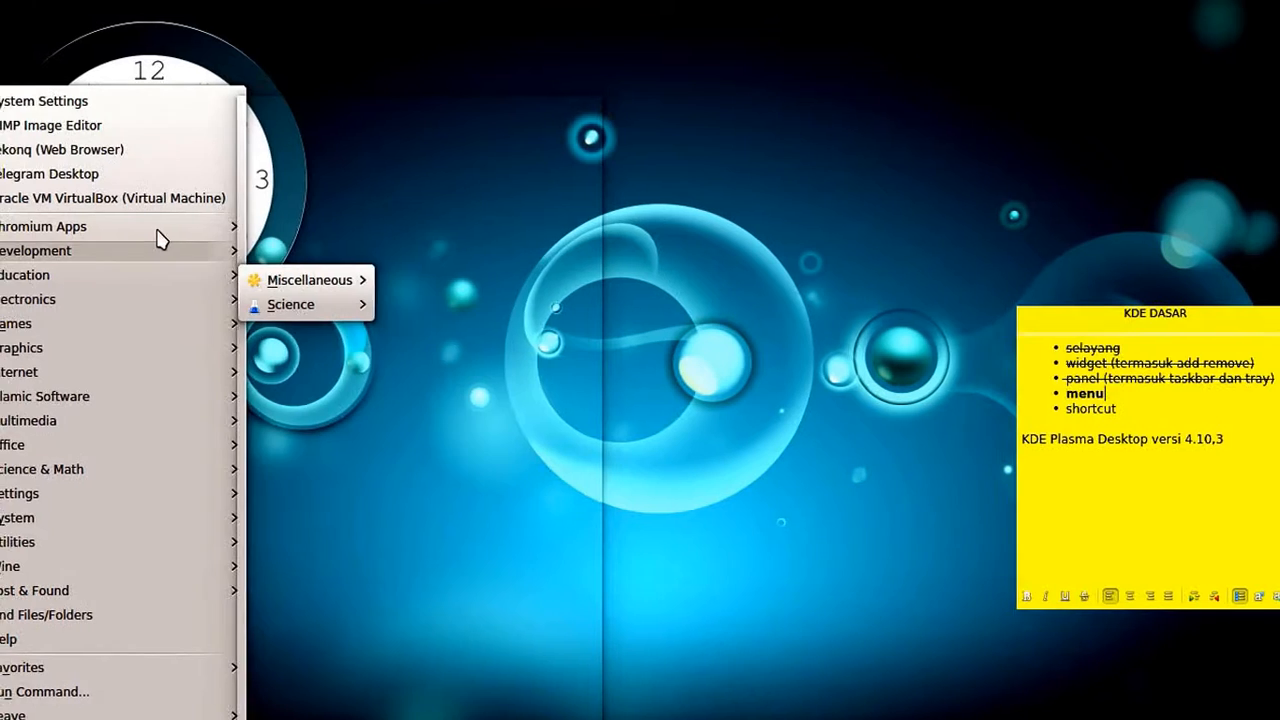
{"action": "mouse_move", "coordinate": [155, 232]}
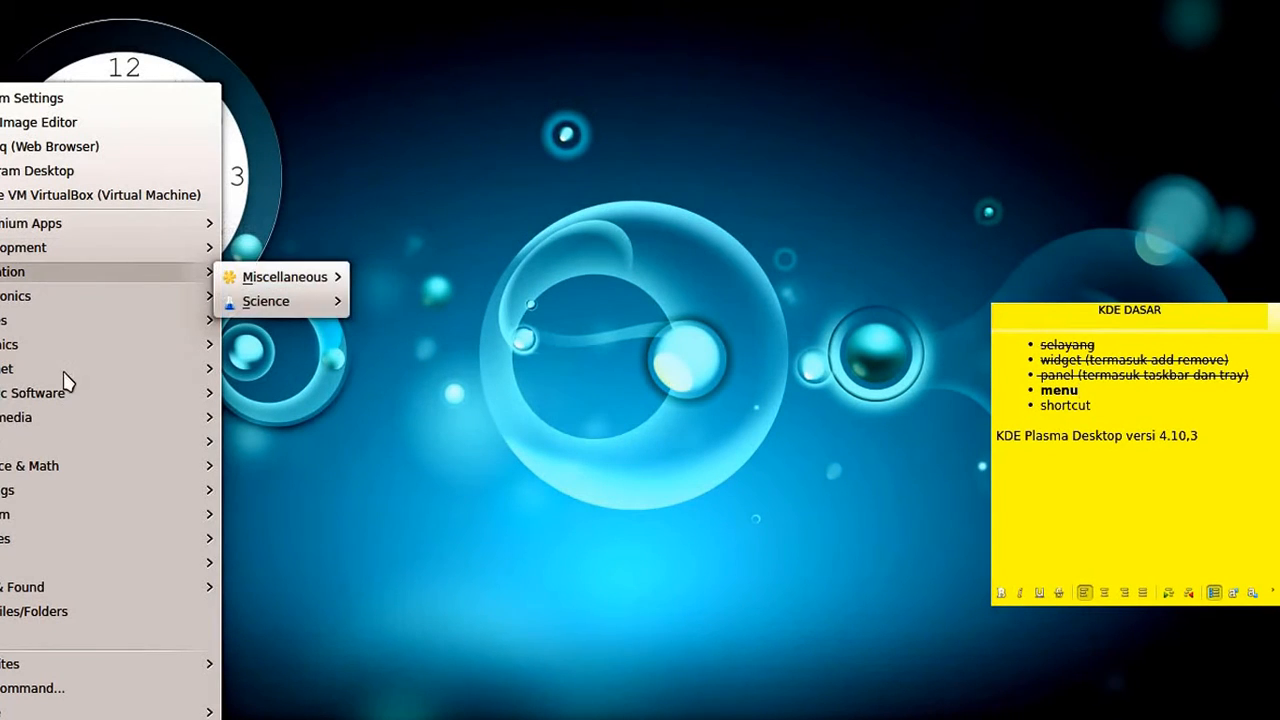
{"action": "mouse_move", "coordinate": [282, 368]}
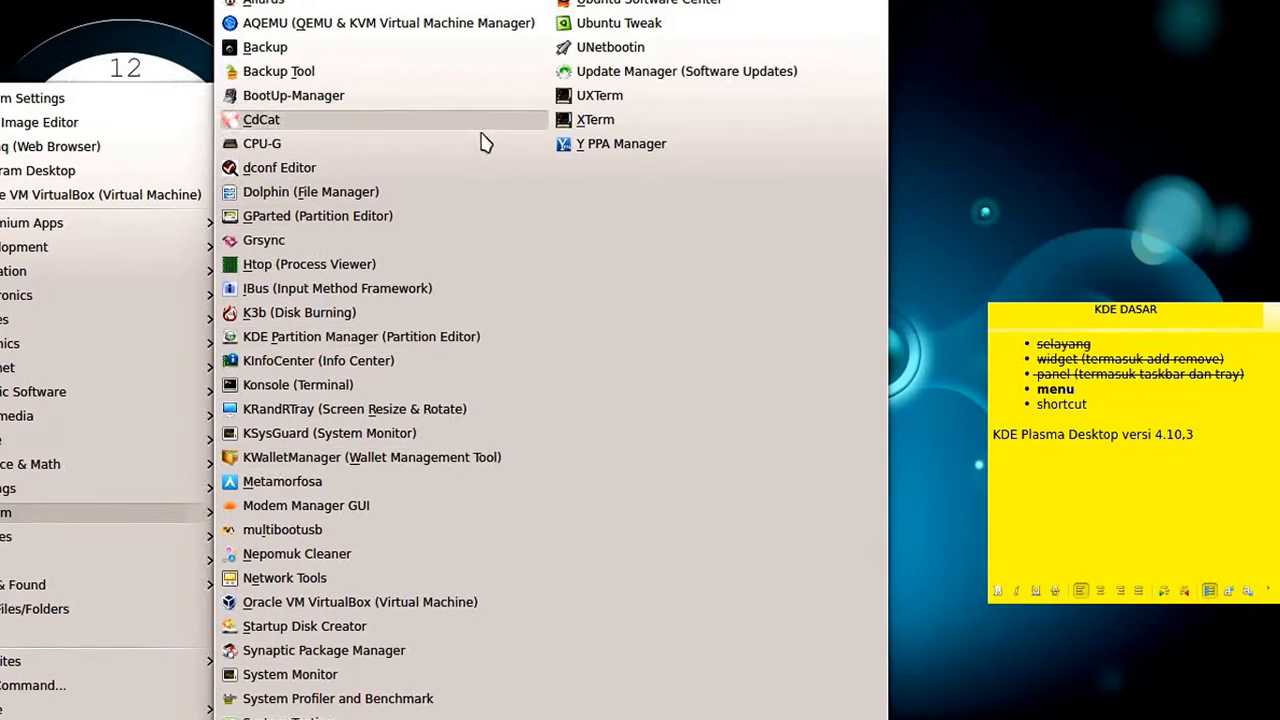
- Switch the application menu back to the Application Launcher style
{"action": "right_click", "coordinate": [100, 715]}
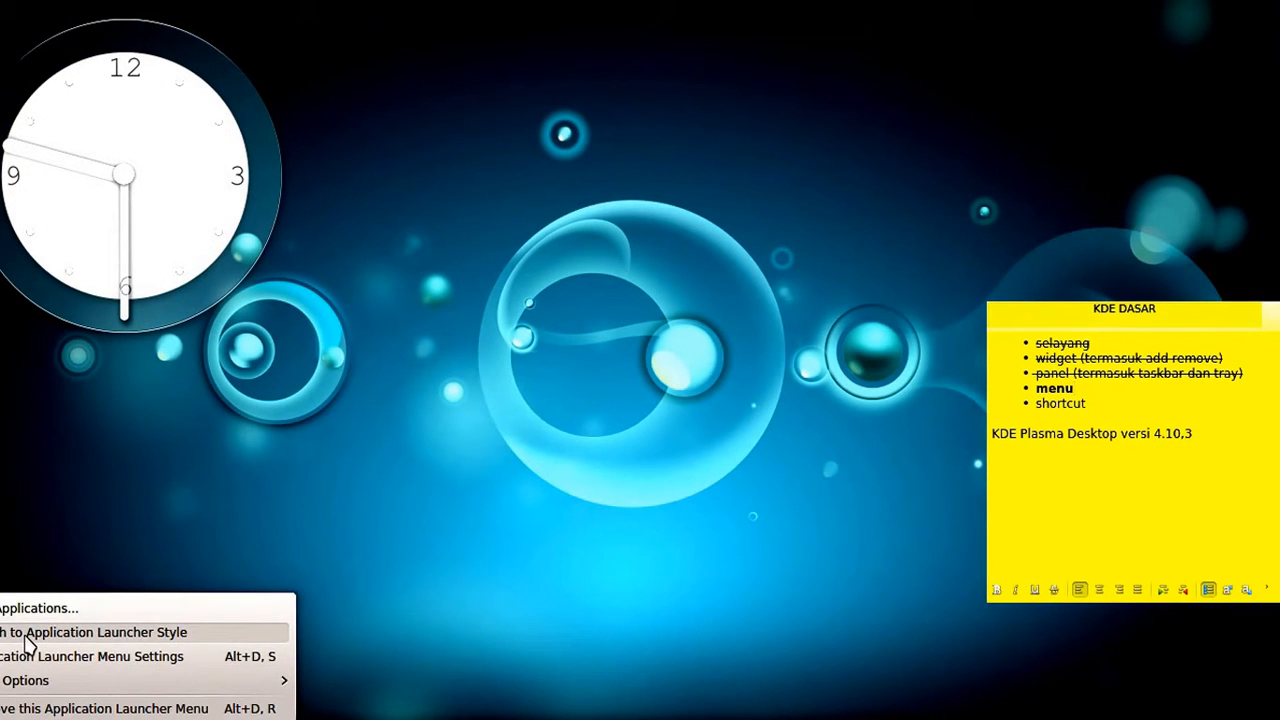
{"action": "left_click", "coordinate": [27, 633]}
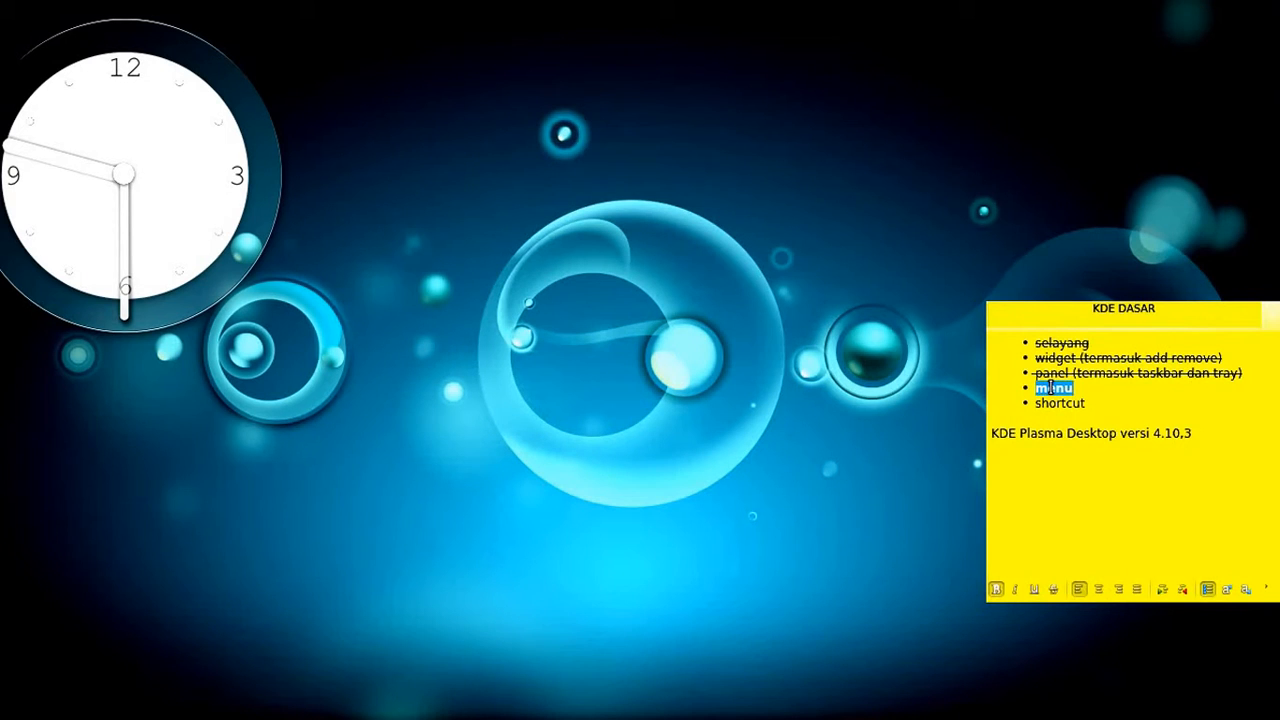
- Strike through the menu topic in the KDE DASAR note and make the shortcut topic bold
{"action": "left_click", "coordinate": [1053, 589]}
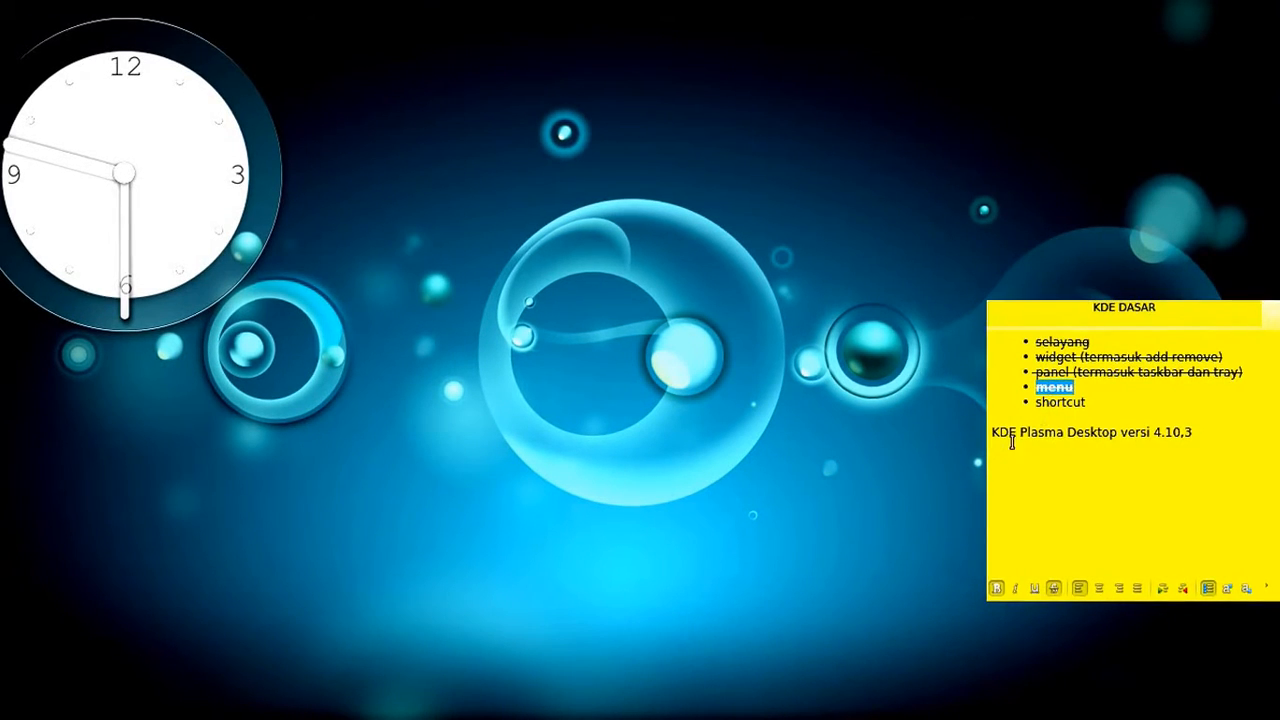
{"action": "double_click", "coordinate": [1084, 398]}
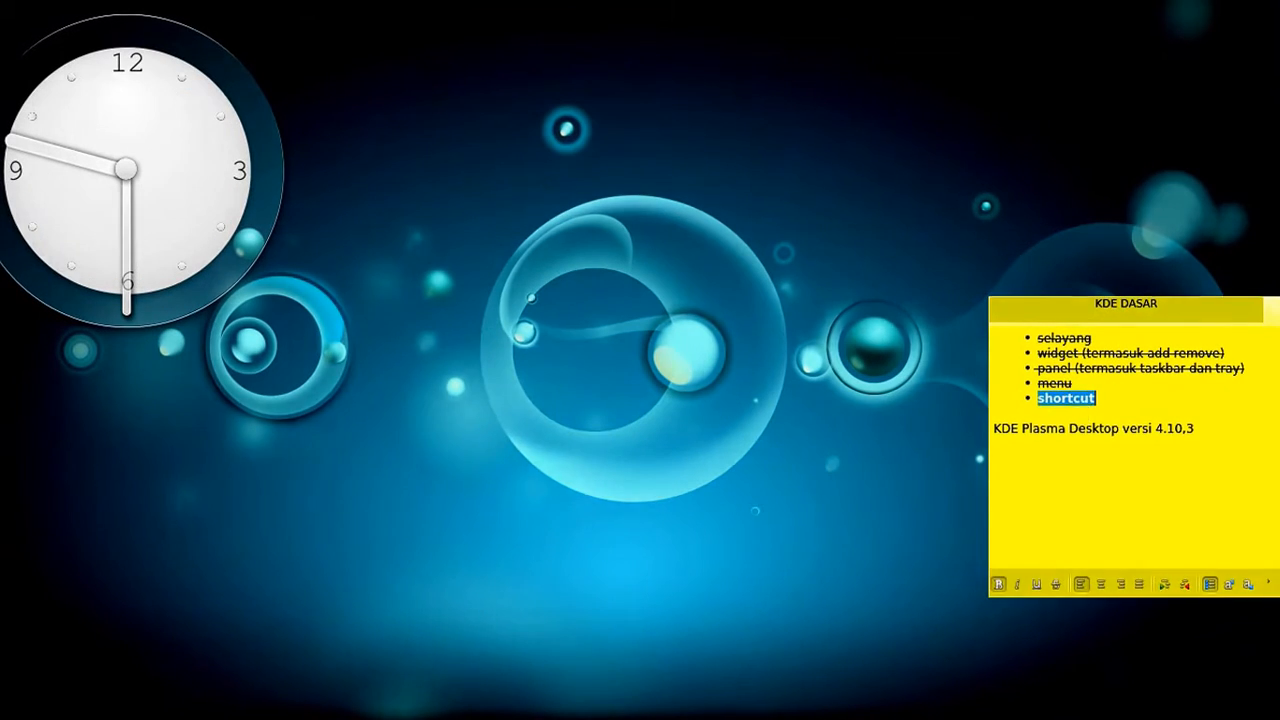
{"action": "key", "text": "ctrl+b"}
- Open the restored application launcher to view its favorites and dismiss it
{"action": "left_click", "coordinate": [45, 610]}
{"action": "key", "text": "alt+F1"}
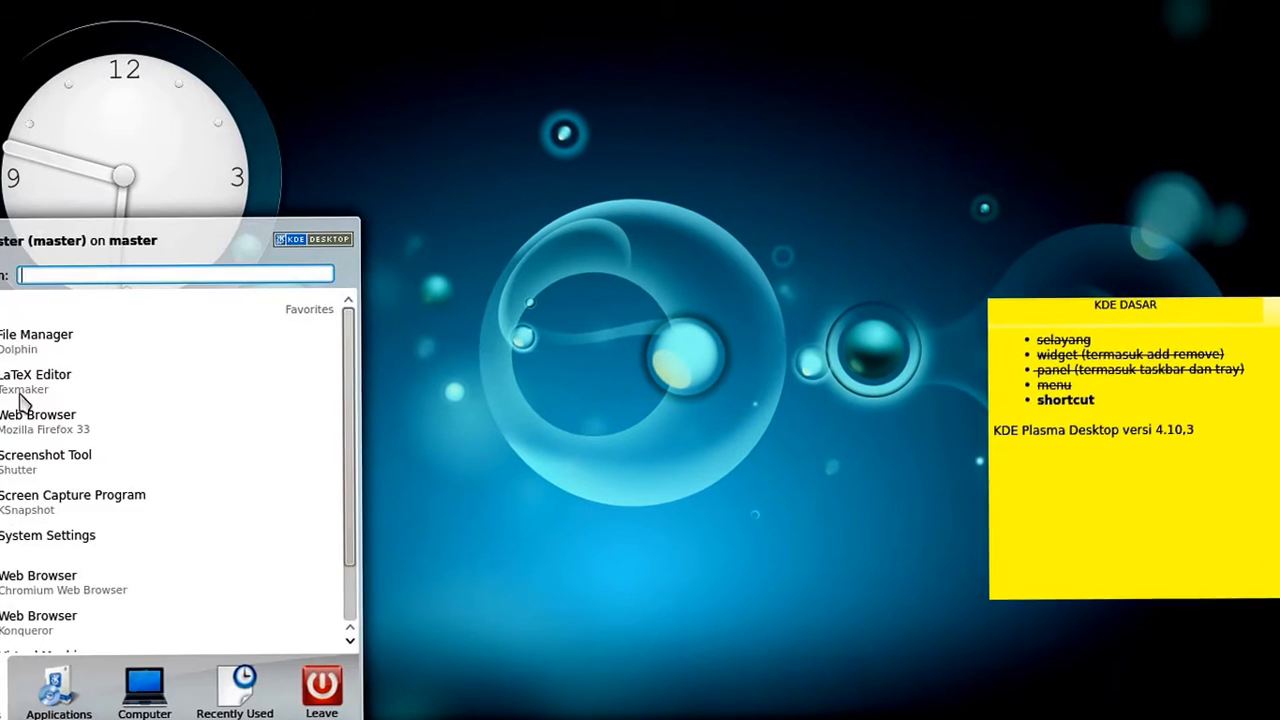
{"action": "left_click", "coordinate": [545, 413]}
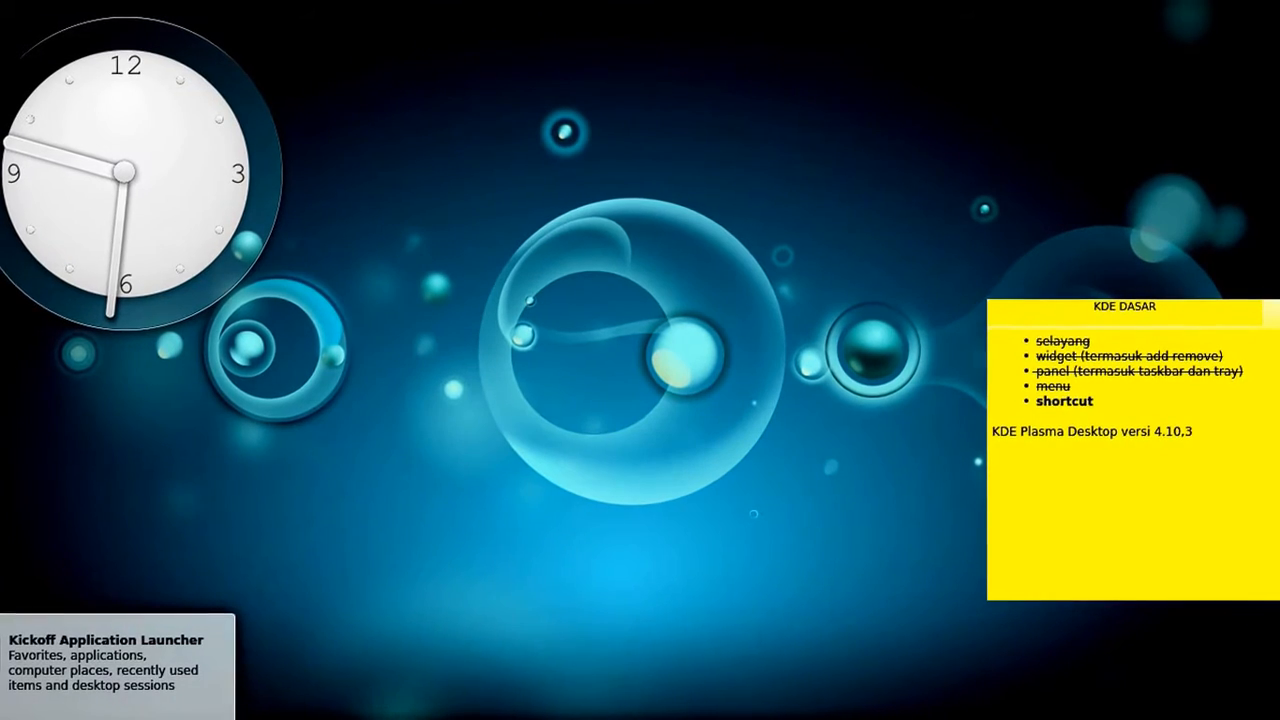
{"action": "left_click", "coordinate": [4, 716]}
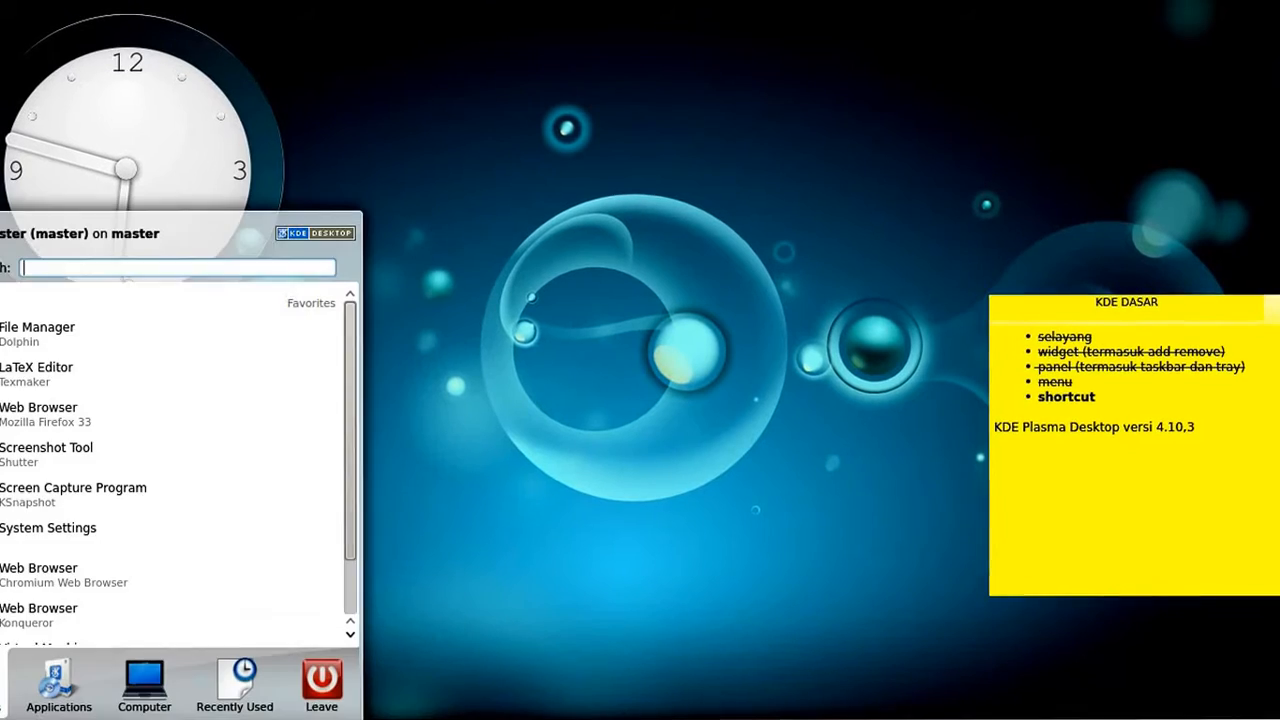
{"action": "left_click", "coordinate": [4, 716]}
{"action": "left_click", "coordinate": [4, 716]}
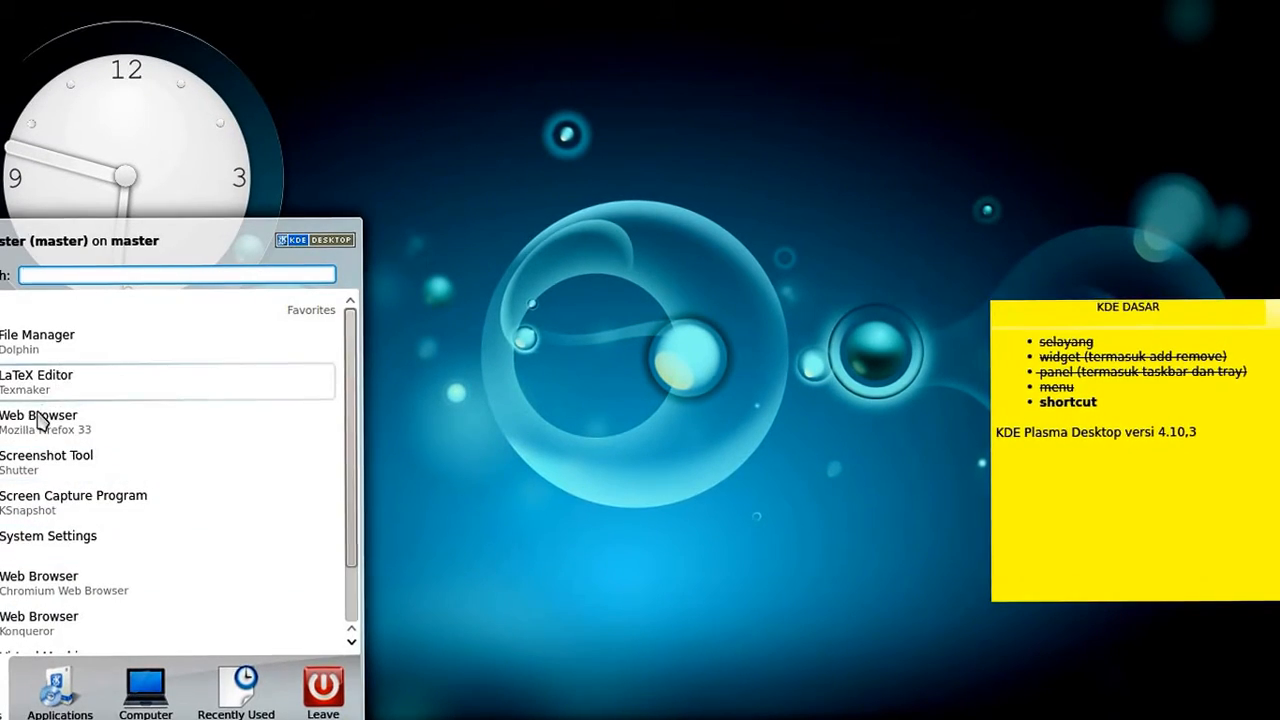
{"action": "left_click", "coordinate": [630, 387]}
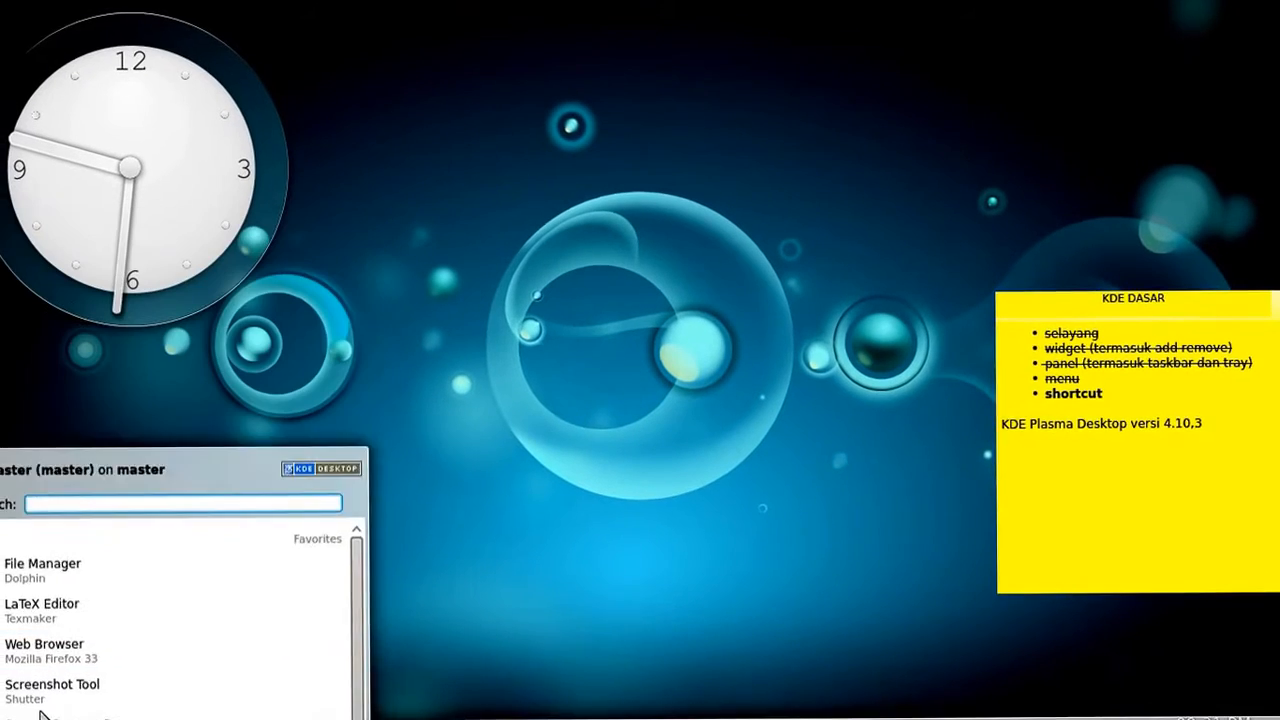
- Open the KDE Menu Editor from the application launcher and reposition its window so it is fully visible on the desktop
{"action": "right_click", "coordinate": [4, 716]}
{"action": "left_click", "coordinate": [20, 590]}
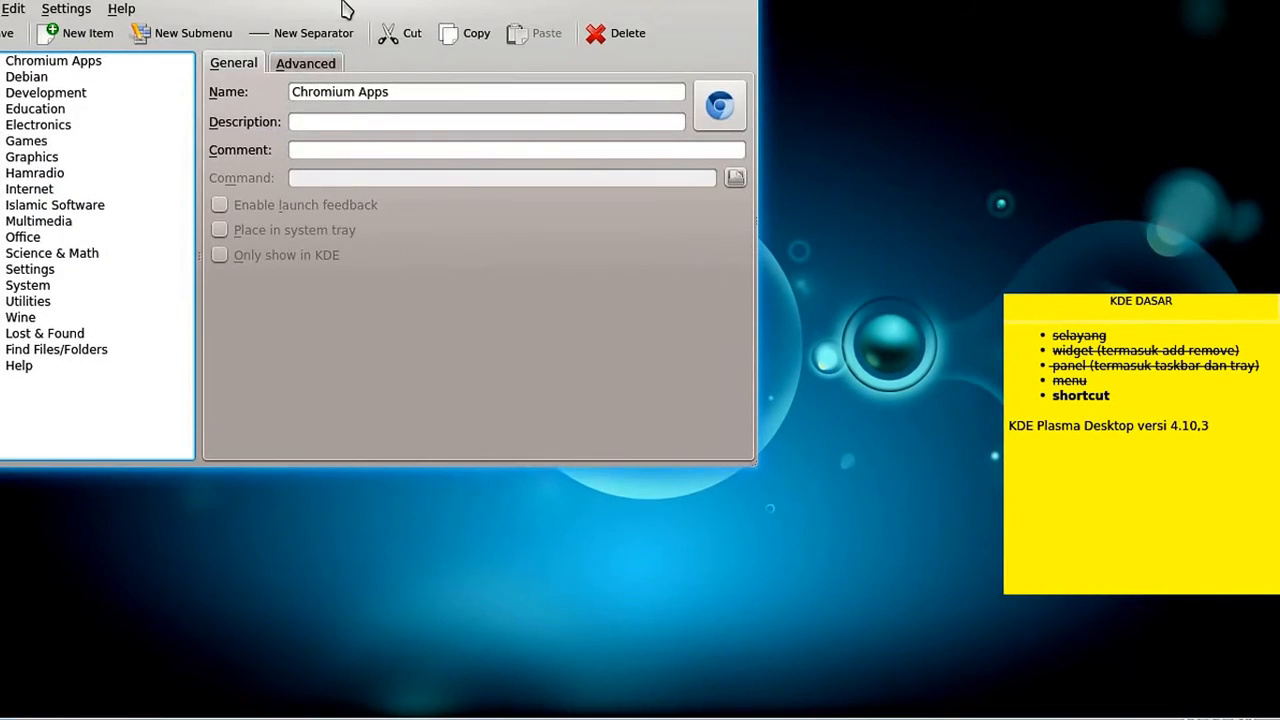
{"action": "left_click_drag", "start_coordinate": [345, 8], "coordinate": [539, 165]}
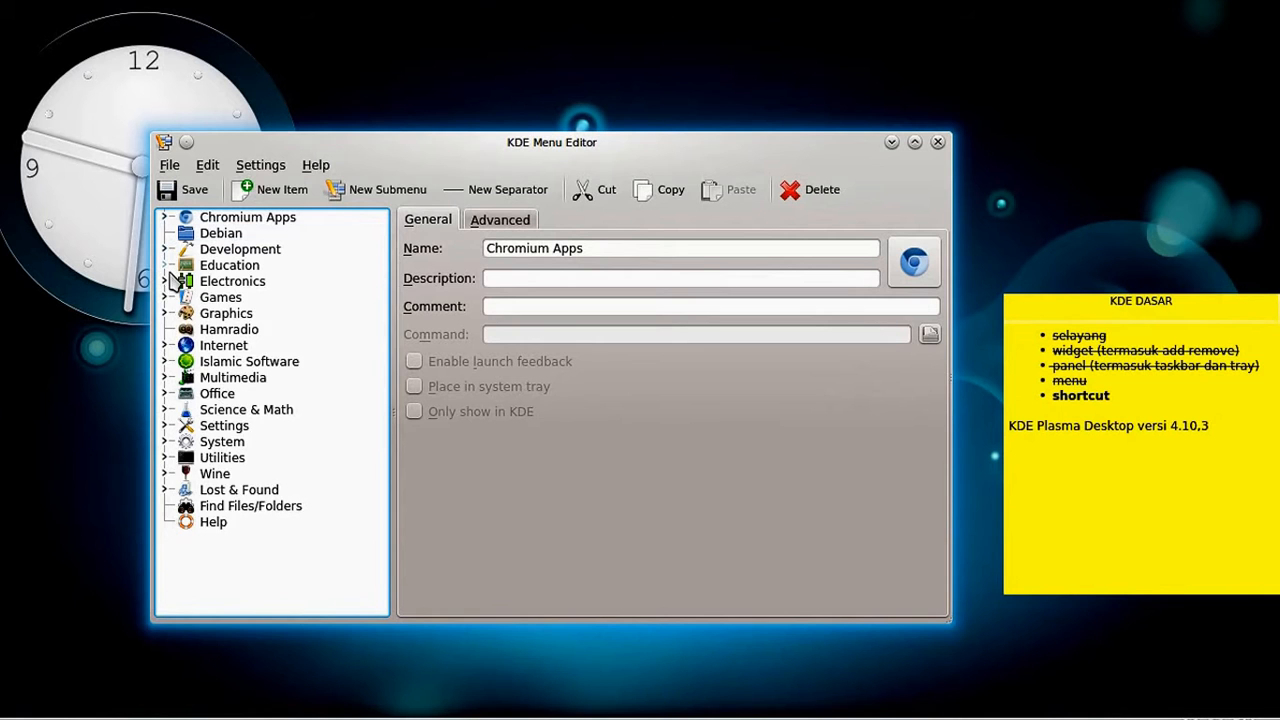
- Rename the Fritzing entry in the Electronics category as Bejo and save the application menu
{"action": "left_click", "coordinate": [168, 267]}
{"action": "left_click", "coordinate": [165, 313]}
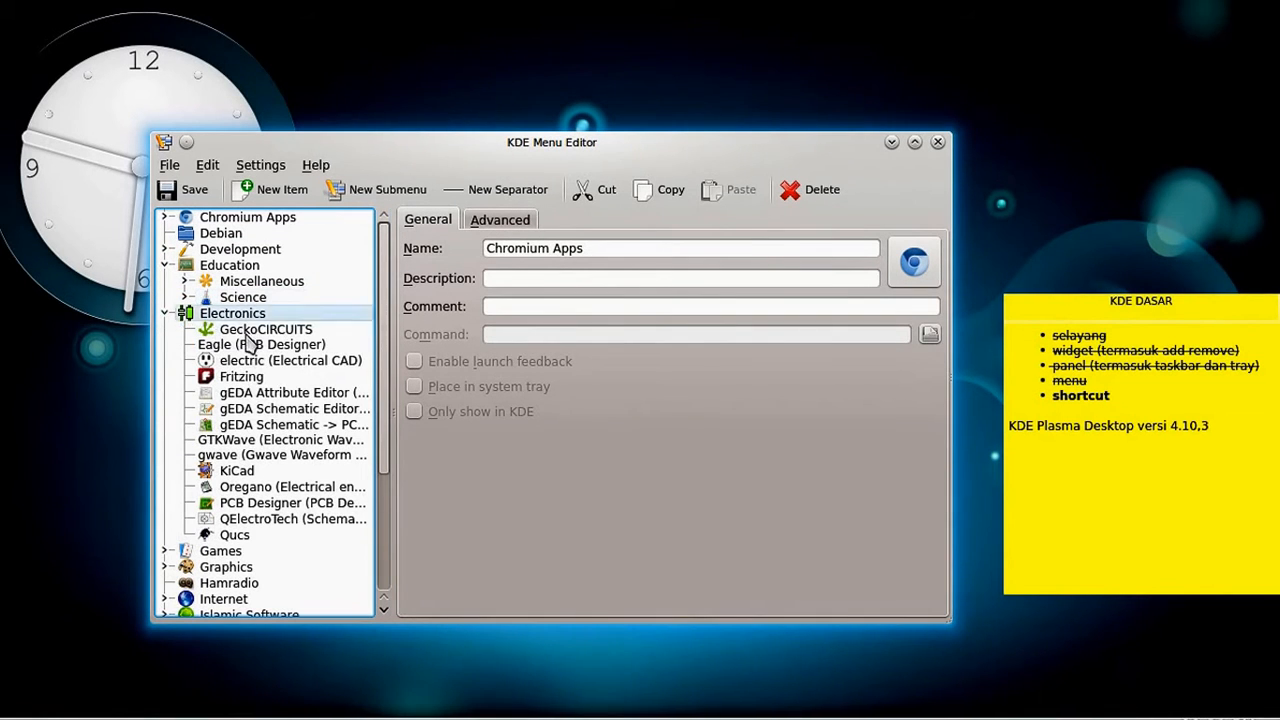
{"action": "left_click", "coordinate": [247, 380]}
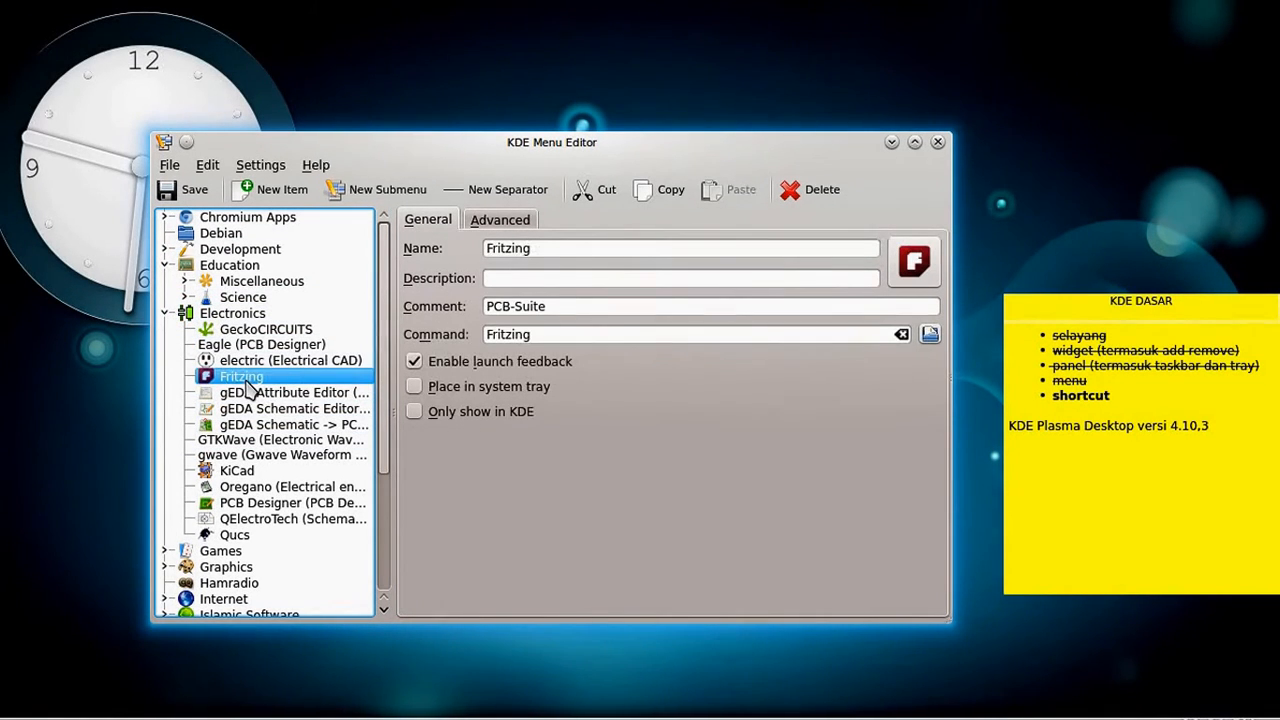
{"action": "double_click", "coordinate": [525, 246]}
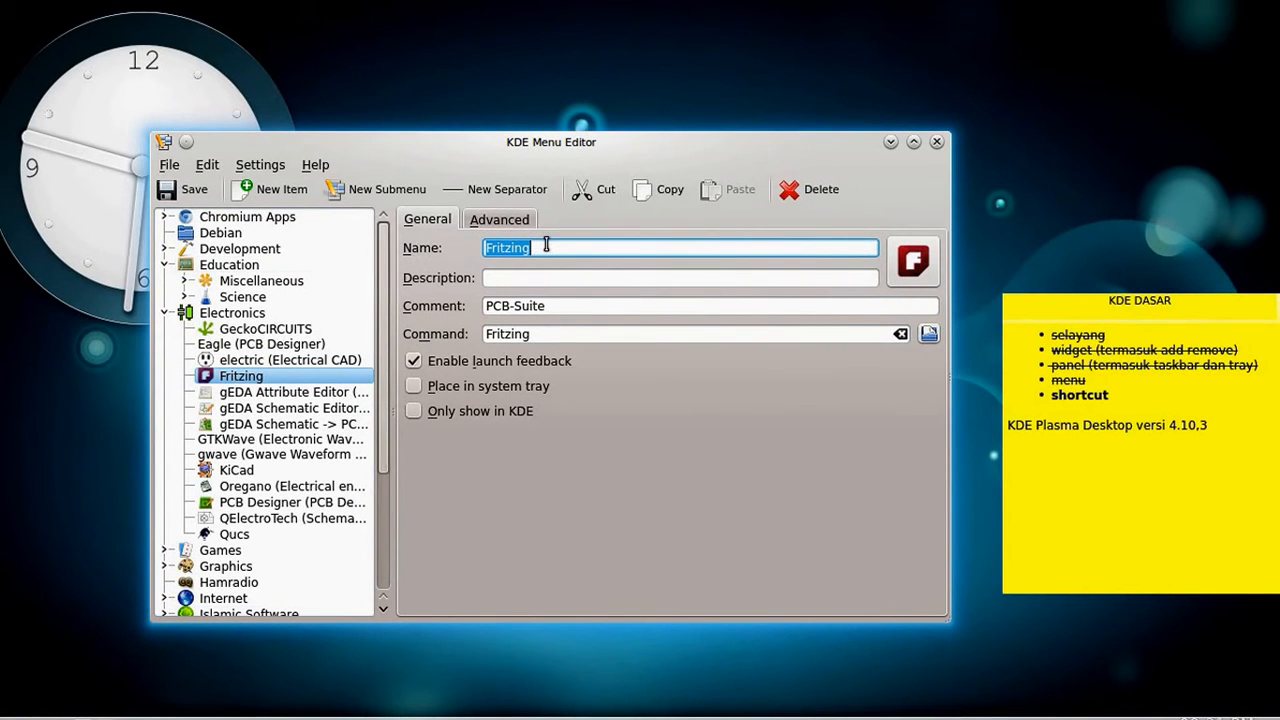
{"action": "left_click", "coordinate": [535, 279]}
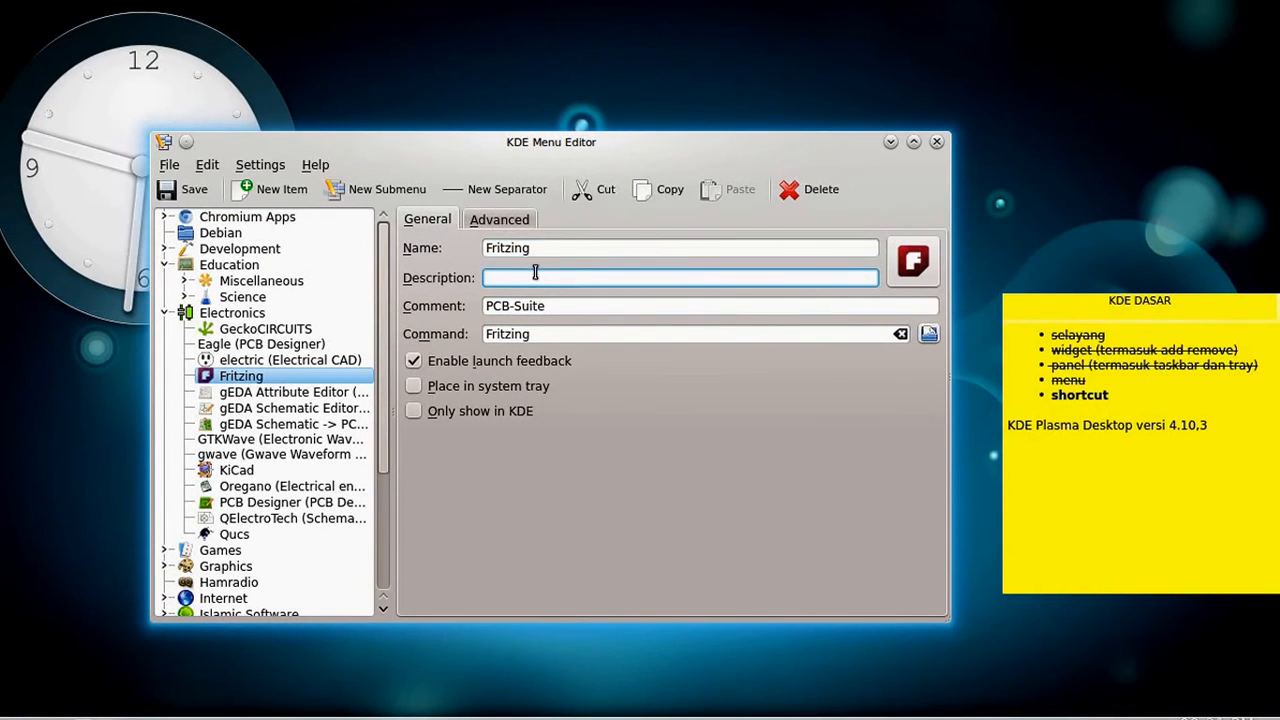
{"action": "double_click", "coordinate": [536, 249]}
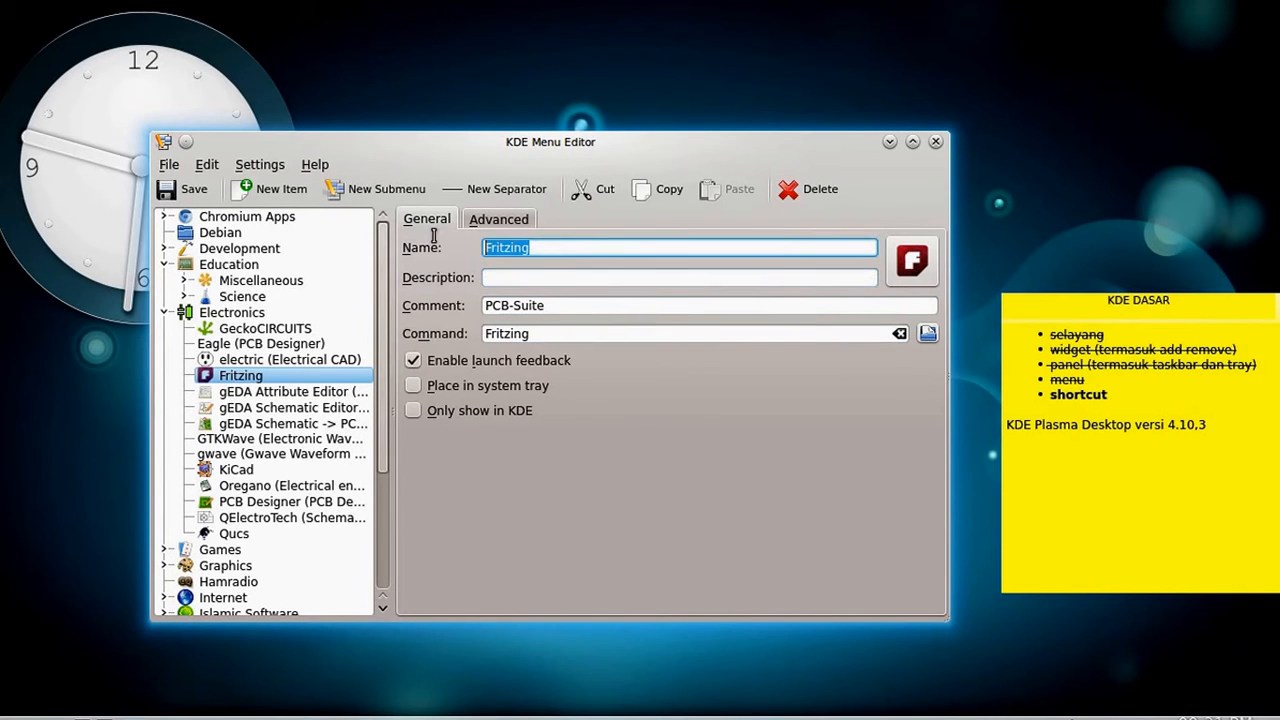
{"action": "type", "text": "Bejo"}
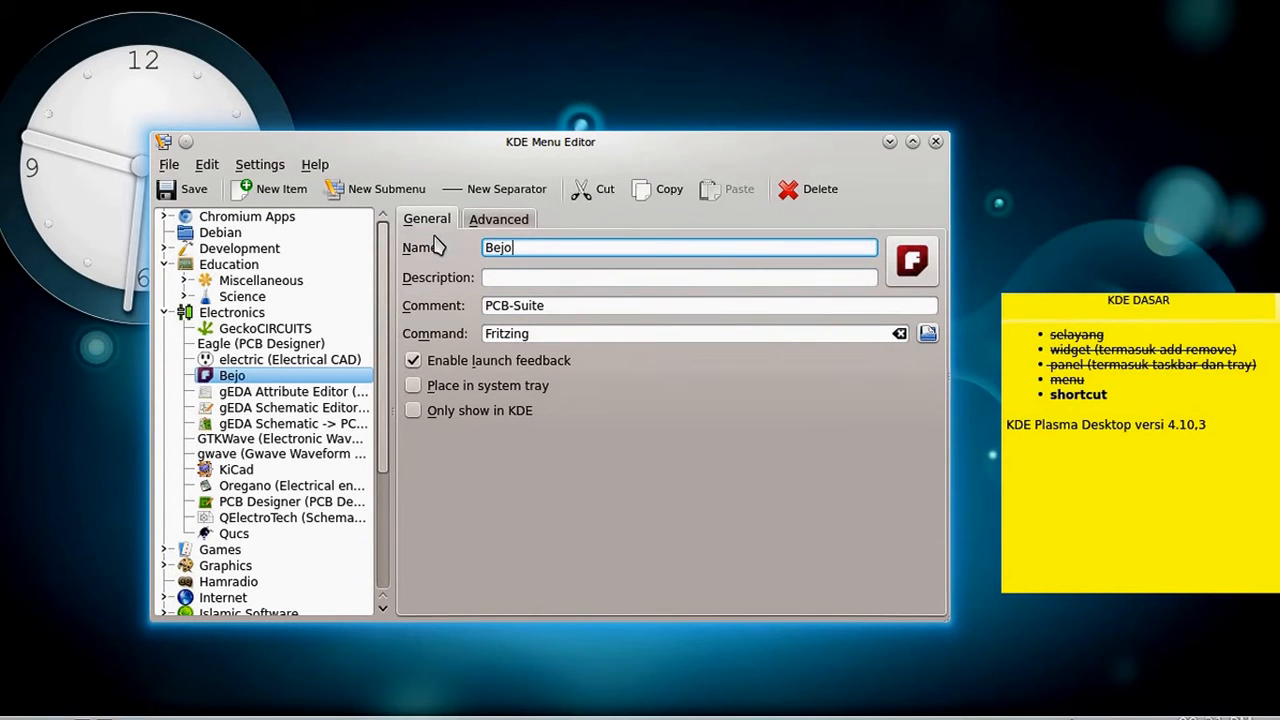
{"action": "left_click", "coordinate": [178, 190]}
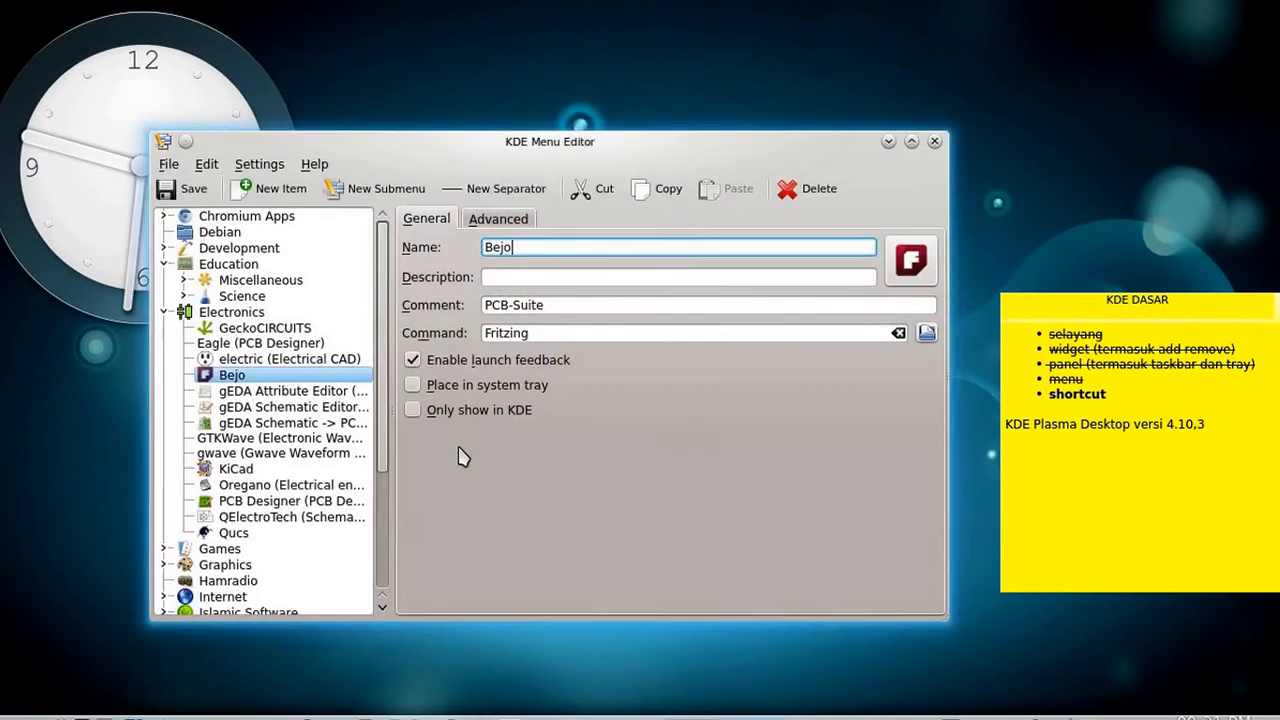
- Search the application launcher for bejo
{"action": "left_click", "coordinate": [4, 717]}
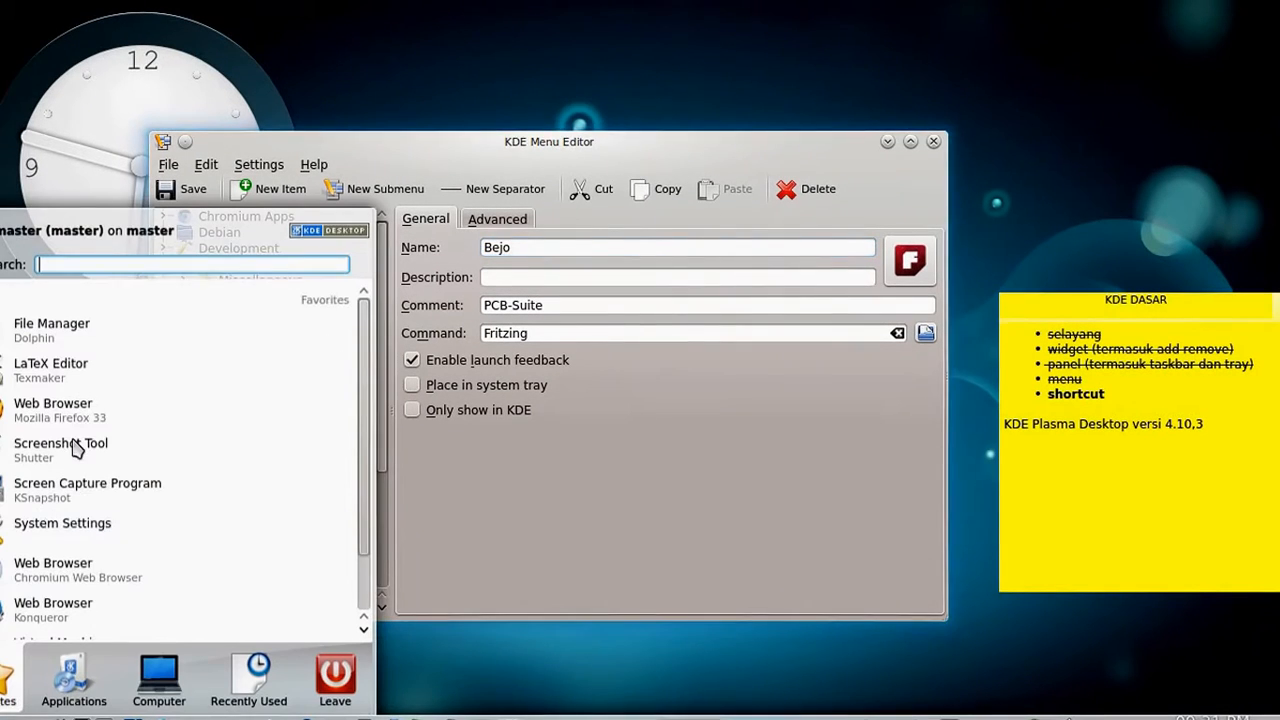
{"action": "type", "text": "bejo"}
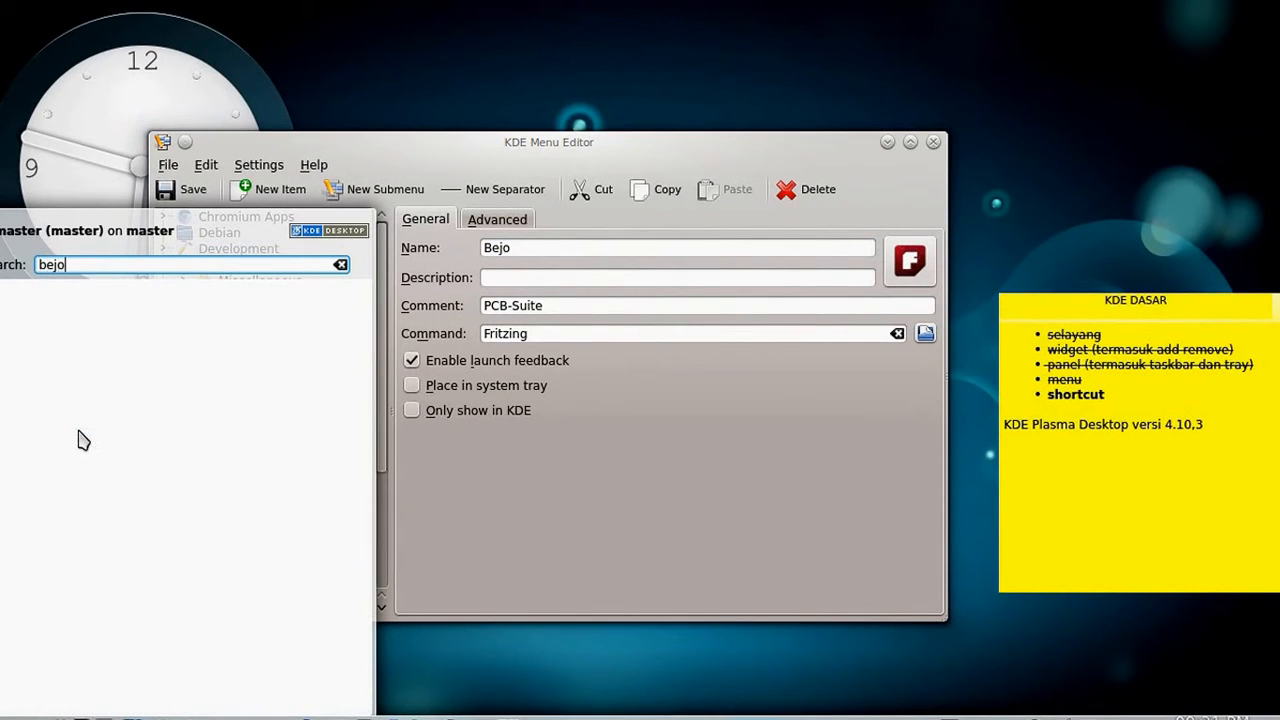
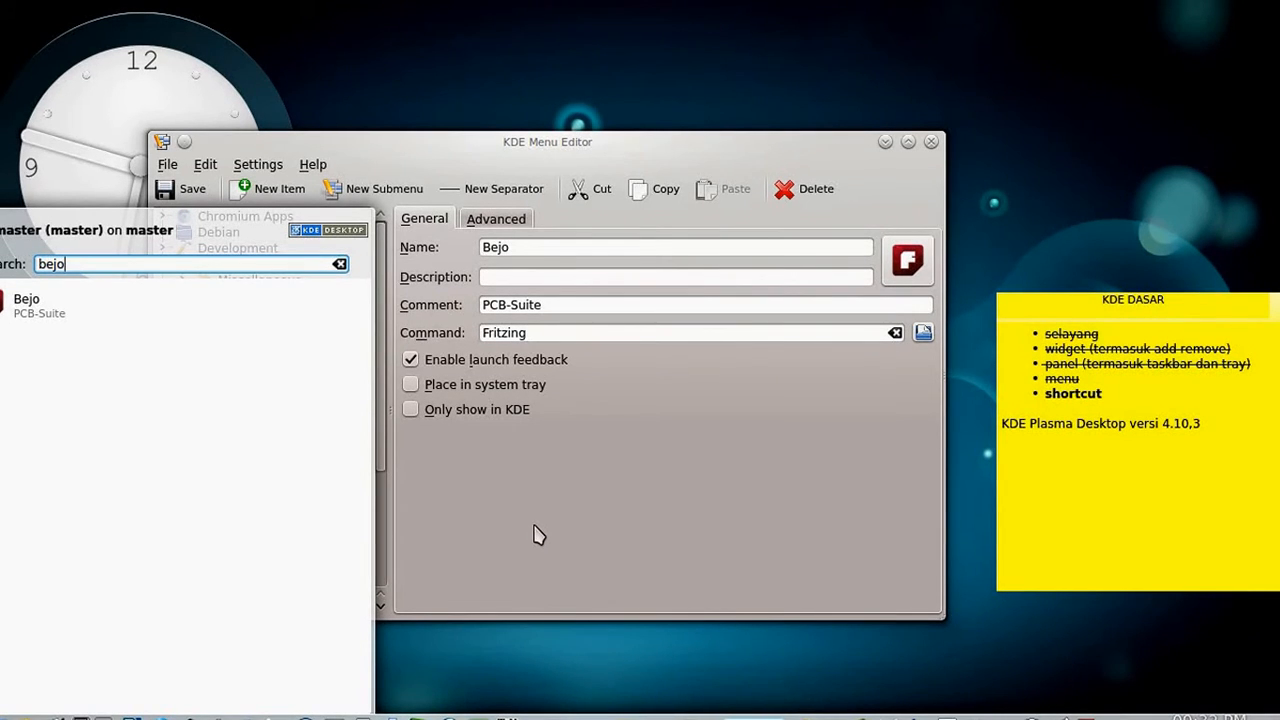
- Rename the Bejo entry back to Fritzing and save the application menu
{"action": "left_click", "coordinate": [503, 247]}
{"action": "double_click", "coordinate": [503, 247]}
{"action": "type", "text": "Fritzing"}
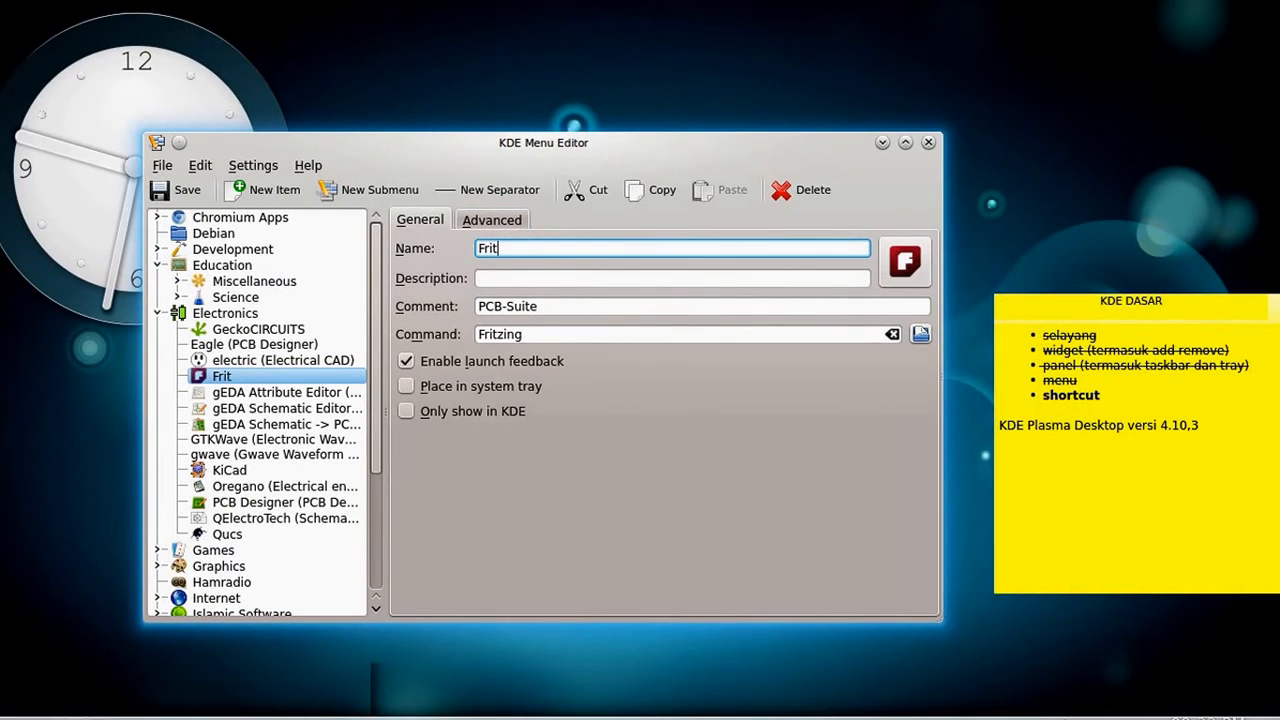
{"action": "left_click", "coordinate": [174, 197]}
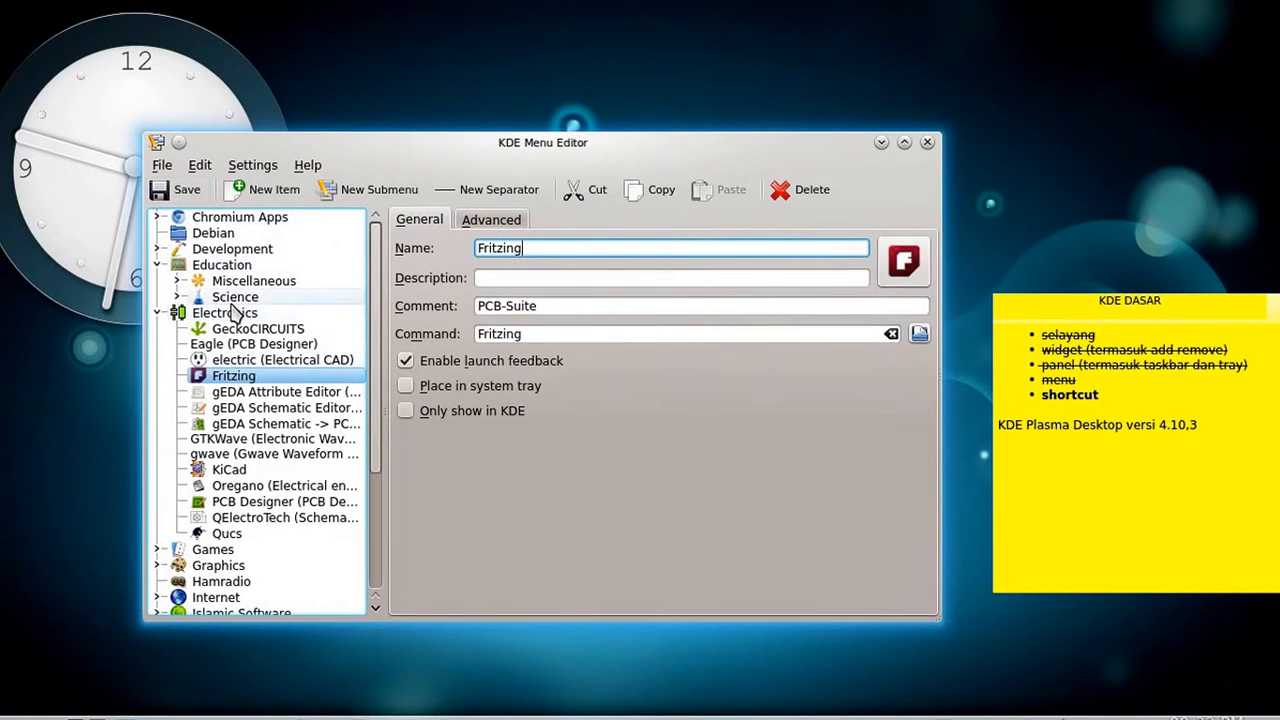
- Create a new menu item named Programku in the Electronics category
{"action": "left_click", "coordinate": [232, 298]}
{"action": "left_click", "coordinate": [228, 314]}
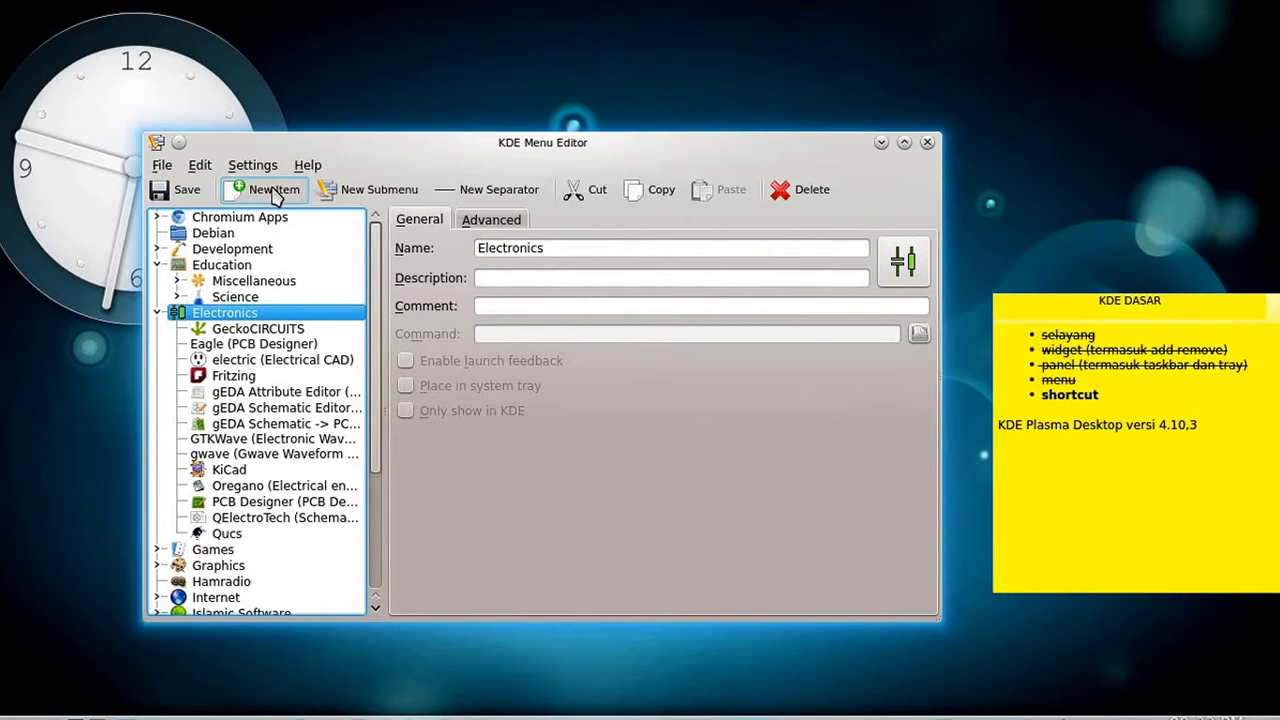
{"action": "left_click", "coordinate": [276, 192]}
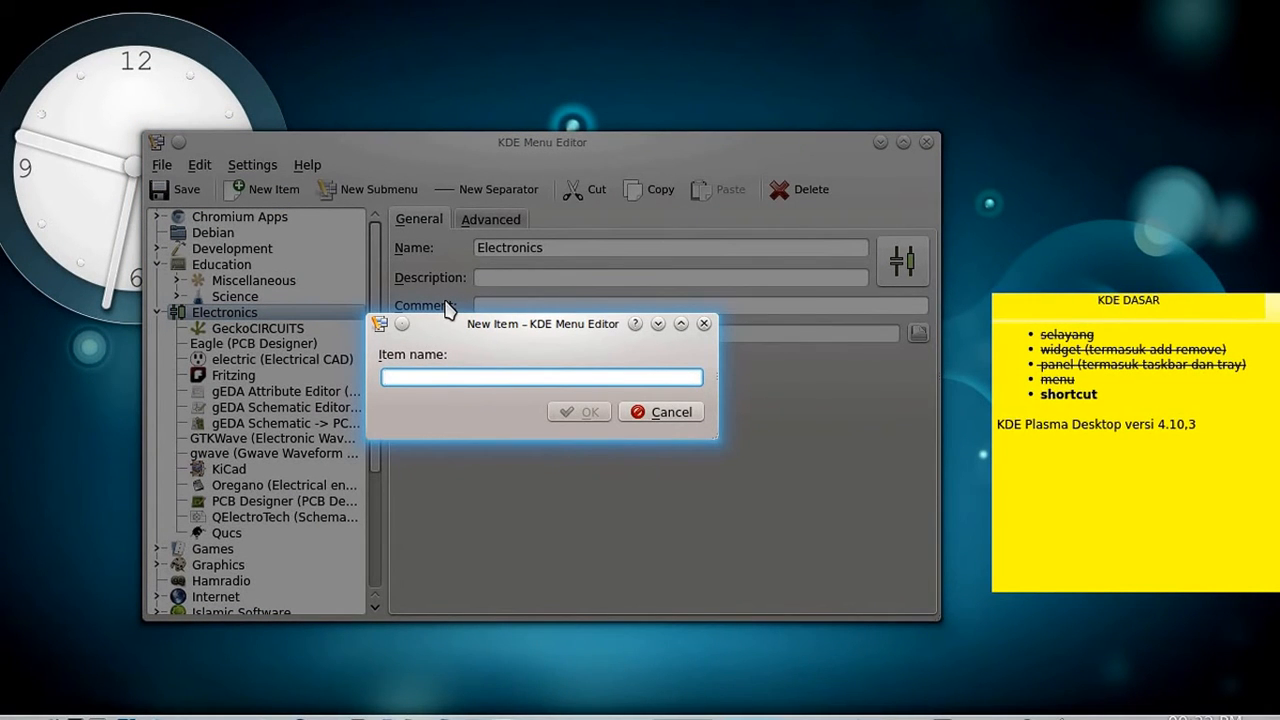
{"action": "type", "text": "Programku"}
{"action": "key", "text": "Return"}
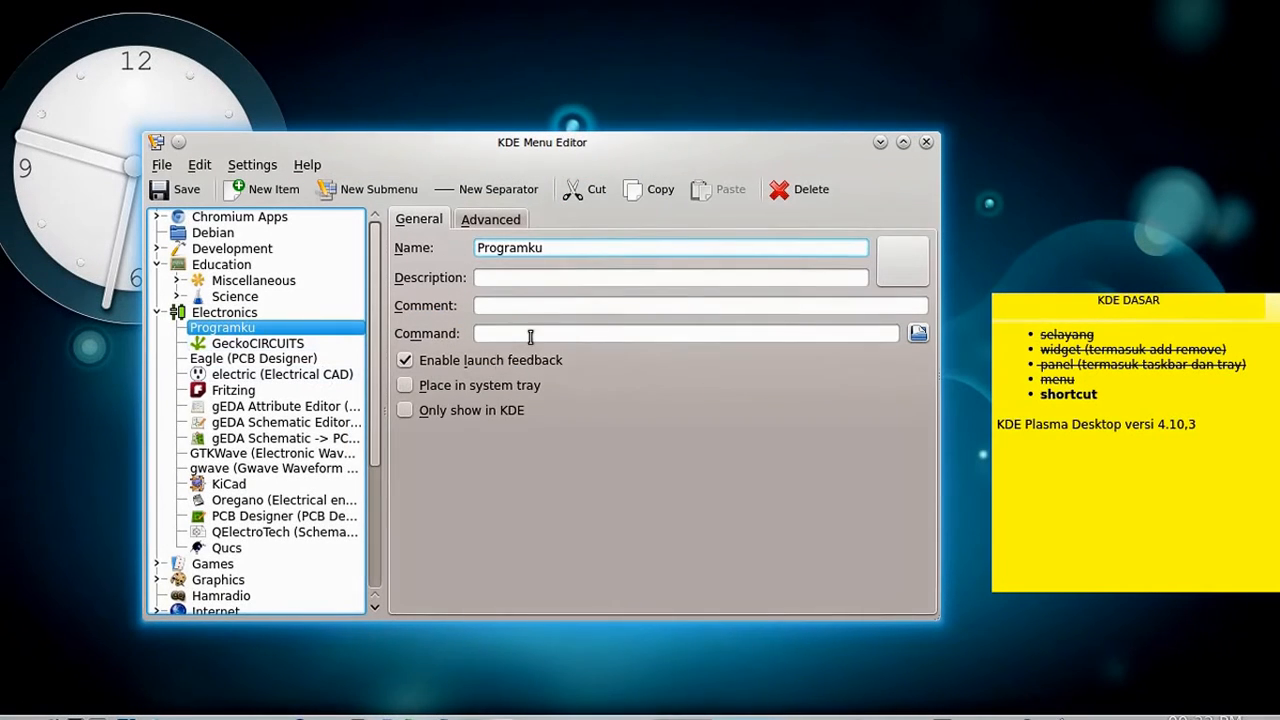
- Enter /usr/bin/ as the path in the Programku item's command
{"action": "left_click", "coordinate": [508, 336]}
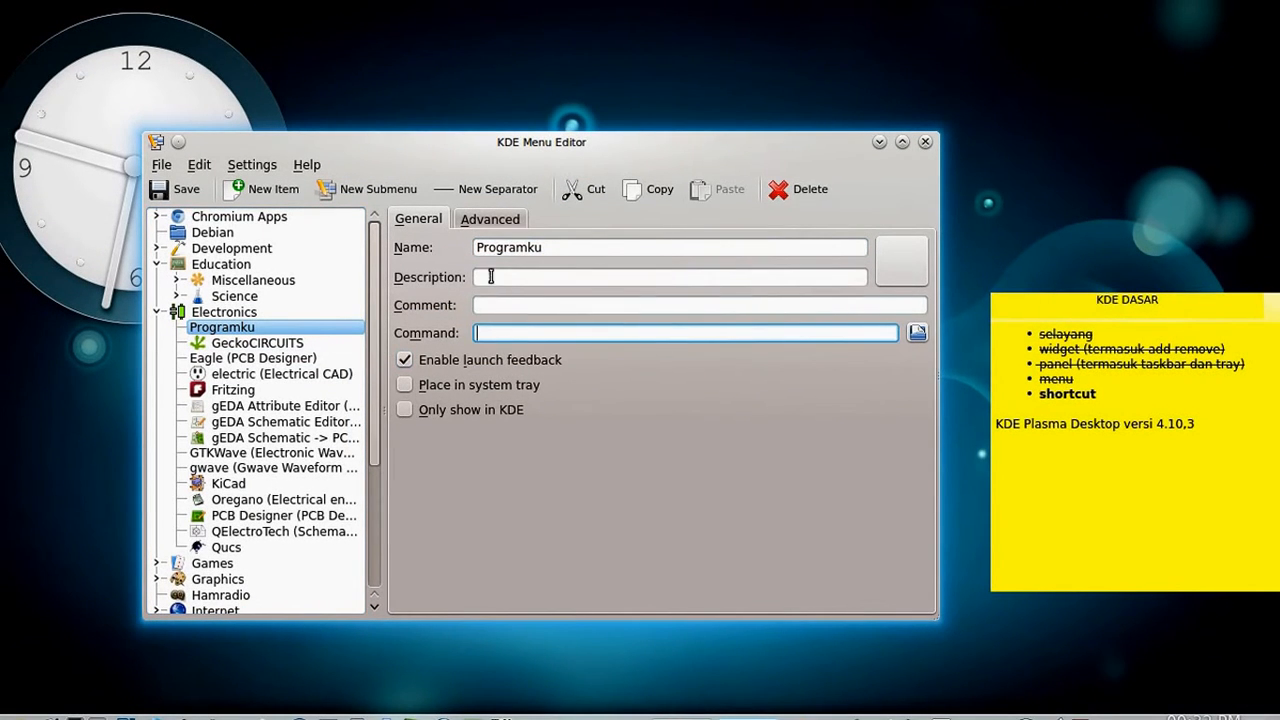
{"action": "left_click", "coordinate": [517, 251]}
{"action": "double_click", "coordinate": [517, 251]}
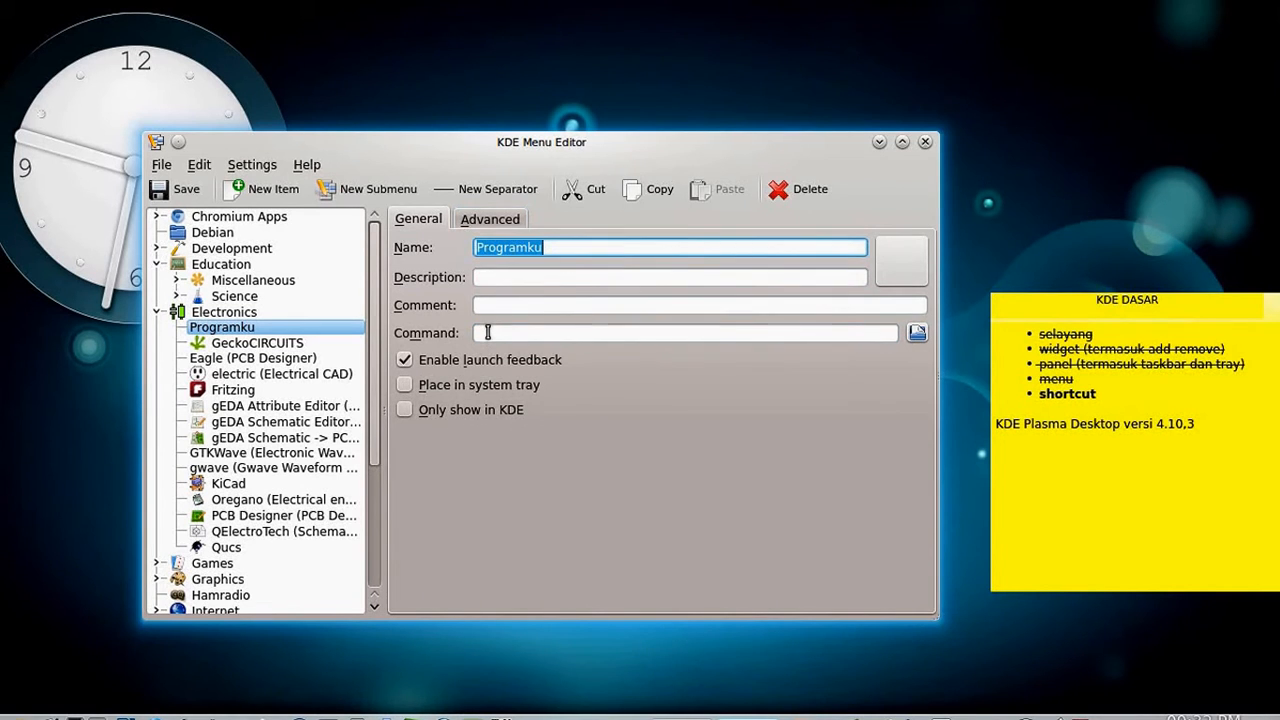
{"action": "left_click", "coordinate": [487, 333]}
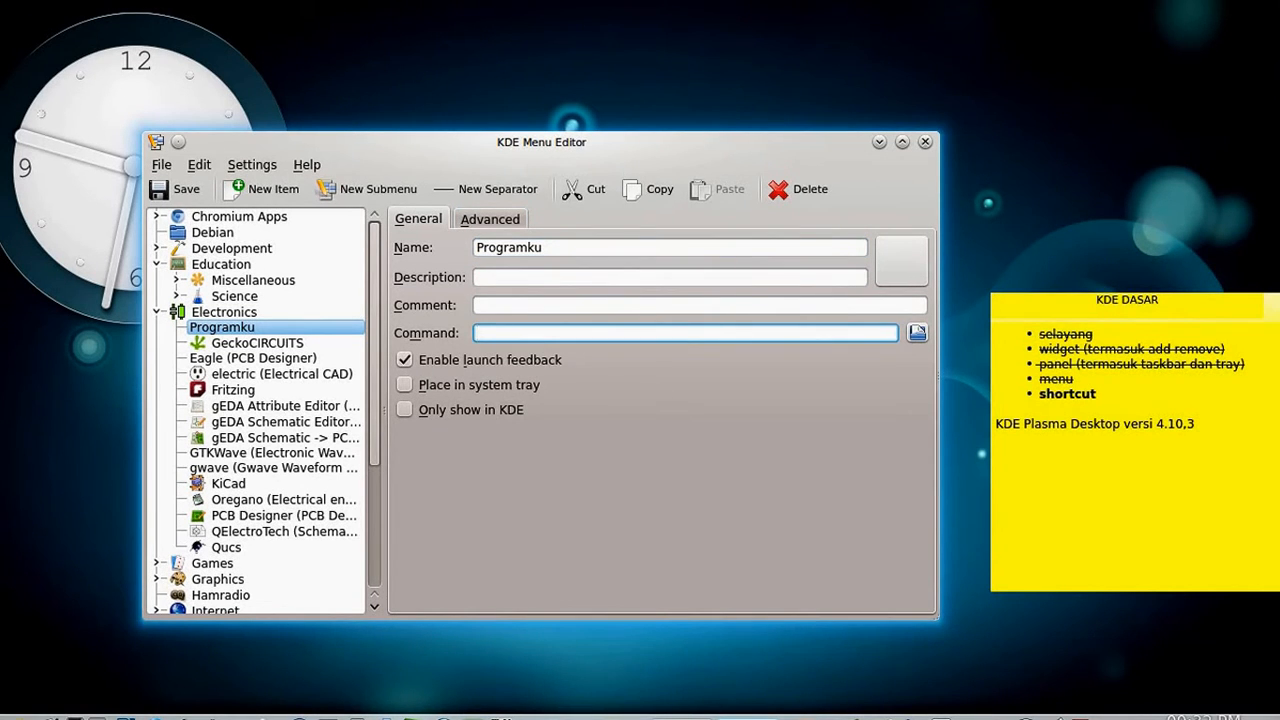
{"action": "type", "text": "/bin"}
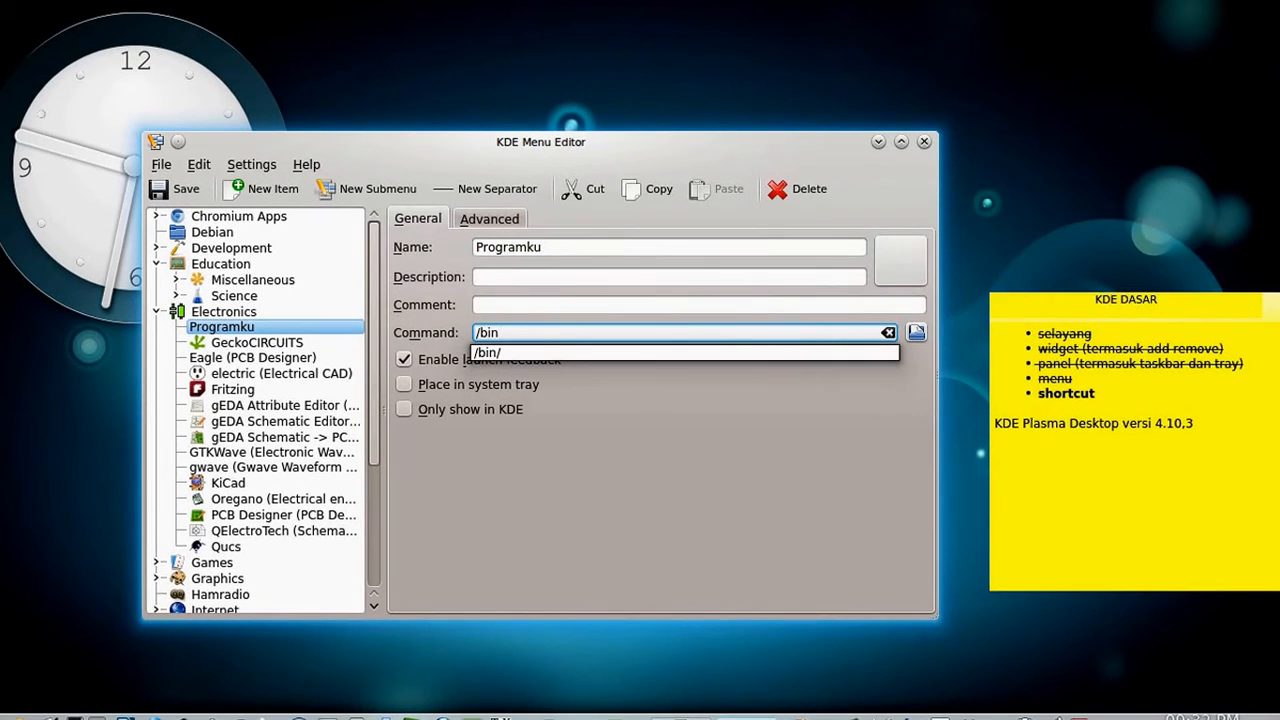
{"action": "type", "text": "/bin/"}
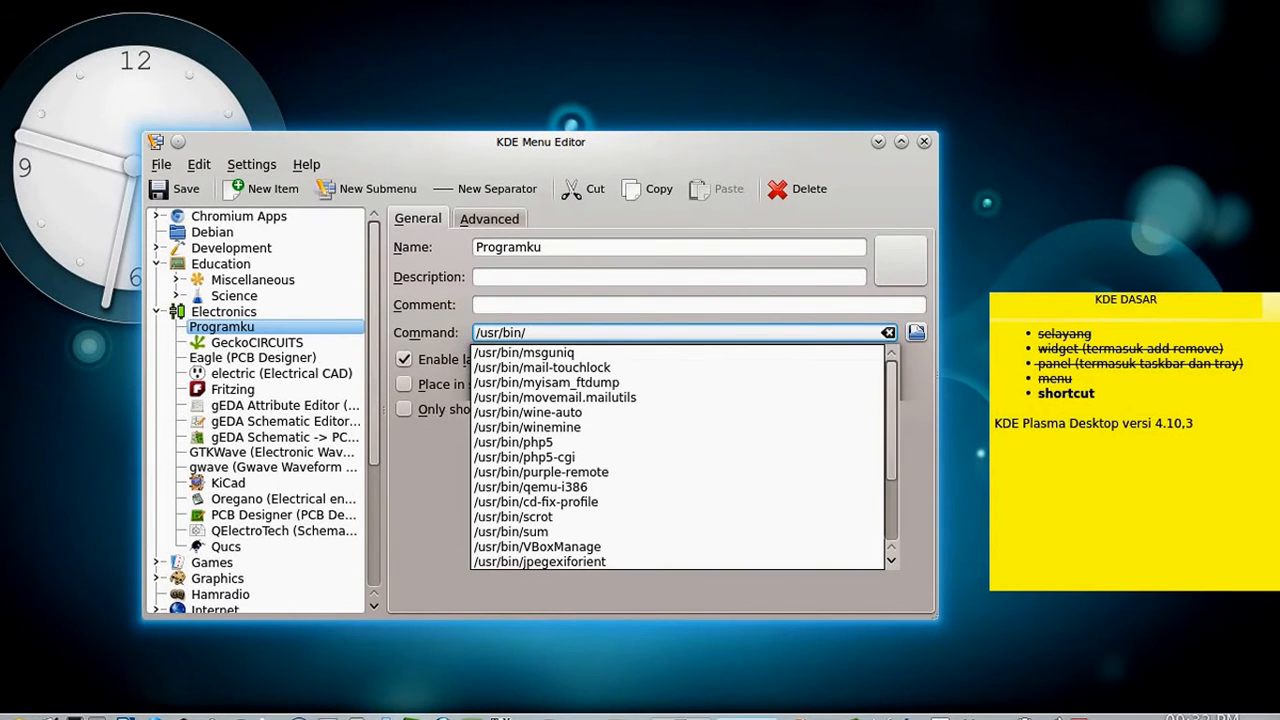
{"action": "type", "text": "ko"}
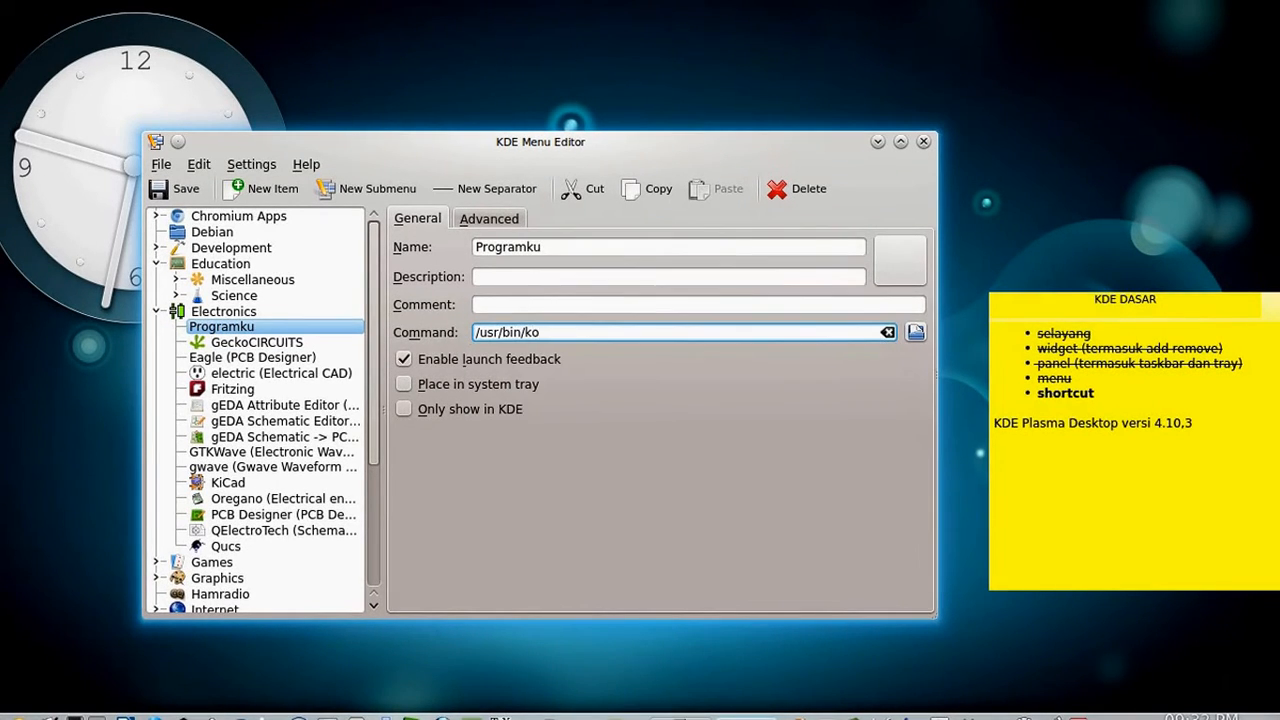
{"action": "key", "text": "BackSpace"}
{"action": "key", "text": "BackSpace"}
- Set the Programku item's command to /usr/bin/zoiper from the suggested programs in /usr/bin
{"action": "key", "text": "Down"}
{"action": "key", "text": "Down"}
{"action": "key", "text": "Down"}
{"action": "key", "text": "Up"}
{"action": "key", "text": "Up"}
{"action": "key", "text": "Up"}
{"action": "key", "text": "Up"}
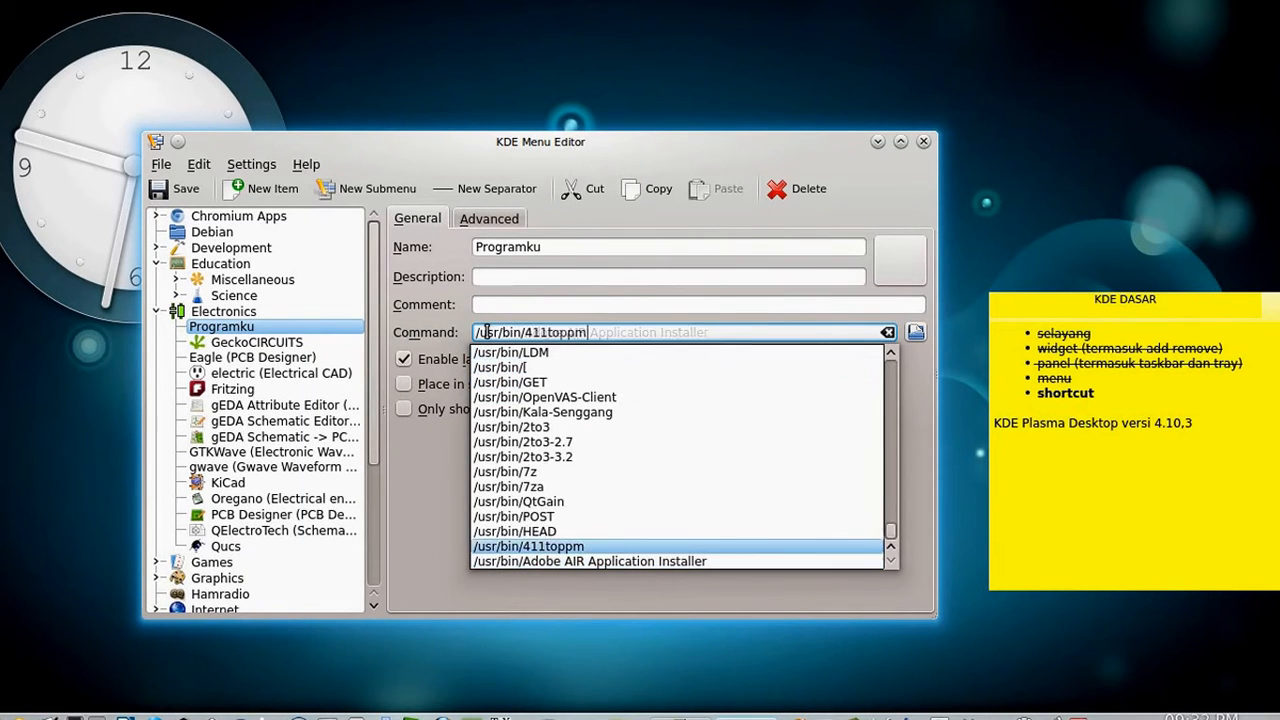
{"action": "key", "text": "Up"}
{"action": "key", "text": "Up"}
{"action": "key", "text": "Up"}
{"action": "key", "text": "Up"}
{"action": "key", "text": "Up"}
{"action": "key", "text": "Up"}
{"action": "key", "text": "Up"}
{"action": "key", "text": "Up"}
{"action": "key", "text": "Up"}
{"action": "key", "text": "Up"}
{"action": "key", "text": "Up"}
{"action": "key", "text": "Up"}
{"action": "key", "text": "Up"}
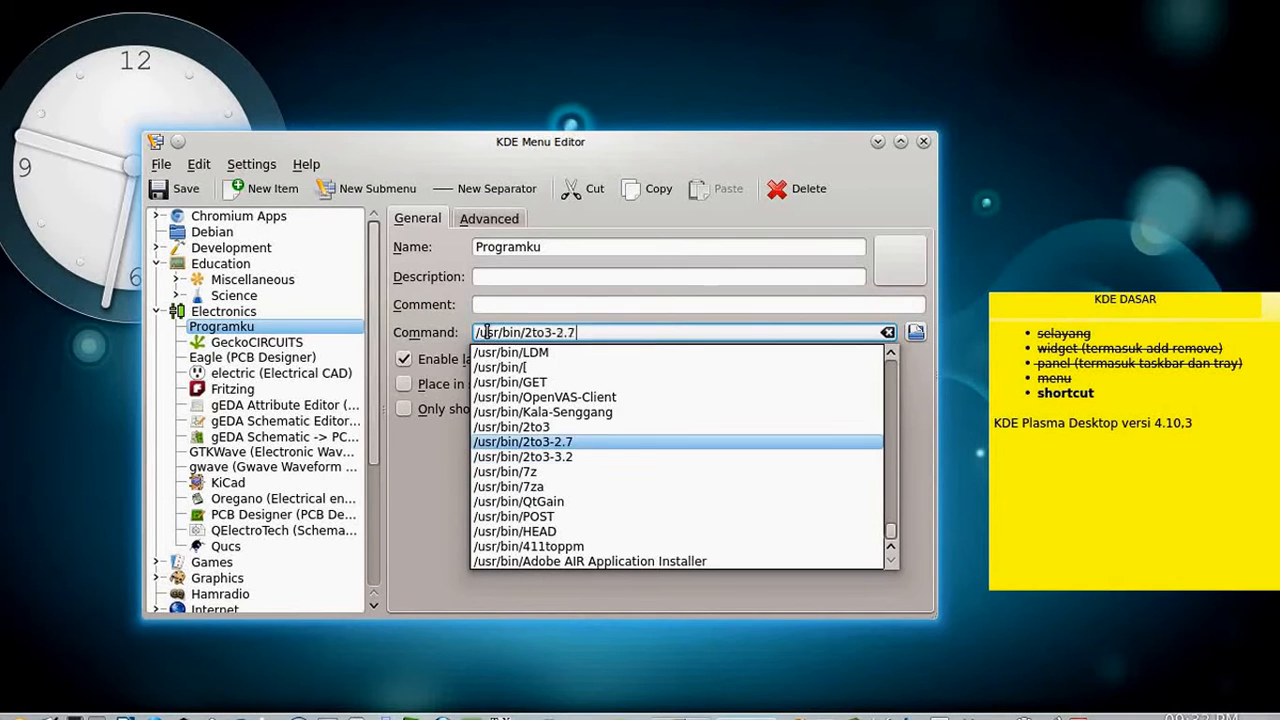
{"action": "key", "text": "Up"}
{"action": "key", "text": "Up"}
{"action": "key", "text": "Up"}
{"action": "key", "text": "Up"}
{"action": "key", "text": "Up"}
{"action": "key", "text": "Up"}
{"action": "key", "text": "Up"}
{"action": "key", "text": "Up"}
{"action": "key", "text": "Up"}
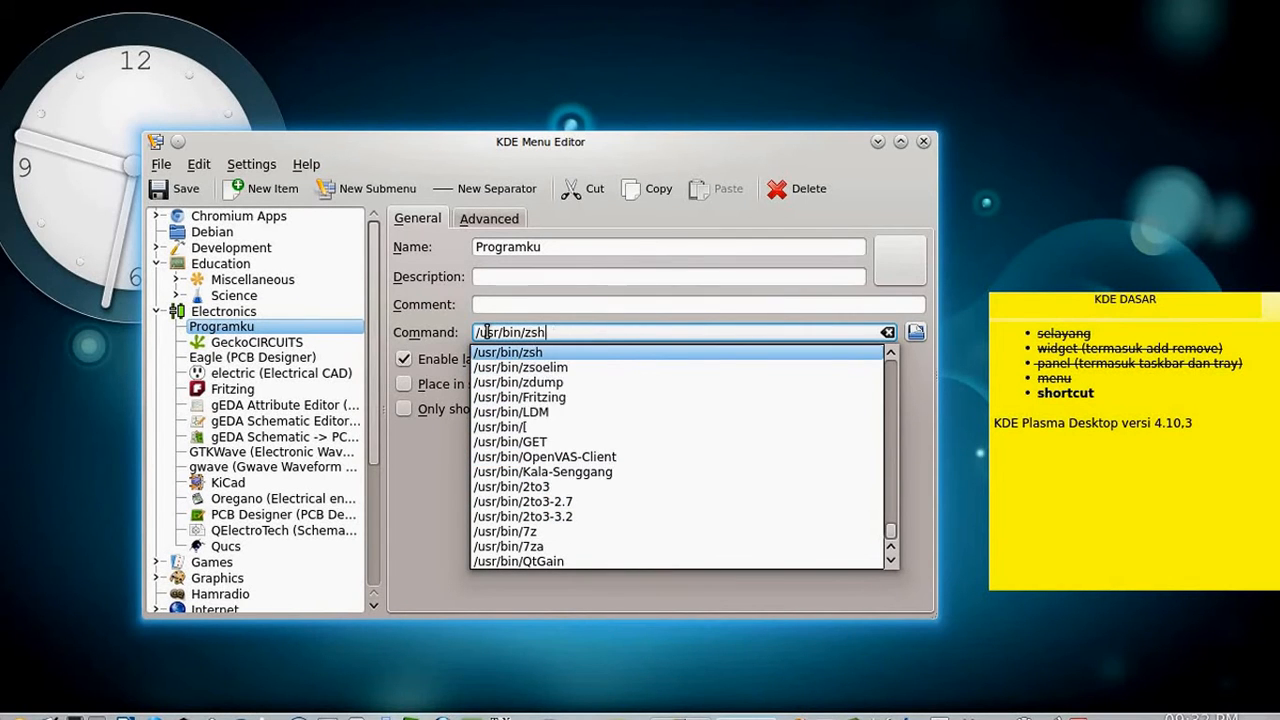
{"action": "key", "text": "Up"}
{"action": "key", "text": "Up"}
{"action": "key", "text": "Up"}
{"action": "key", "text": "Up"}
{"action": "key", "text": "Up"}
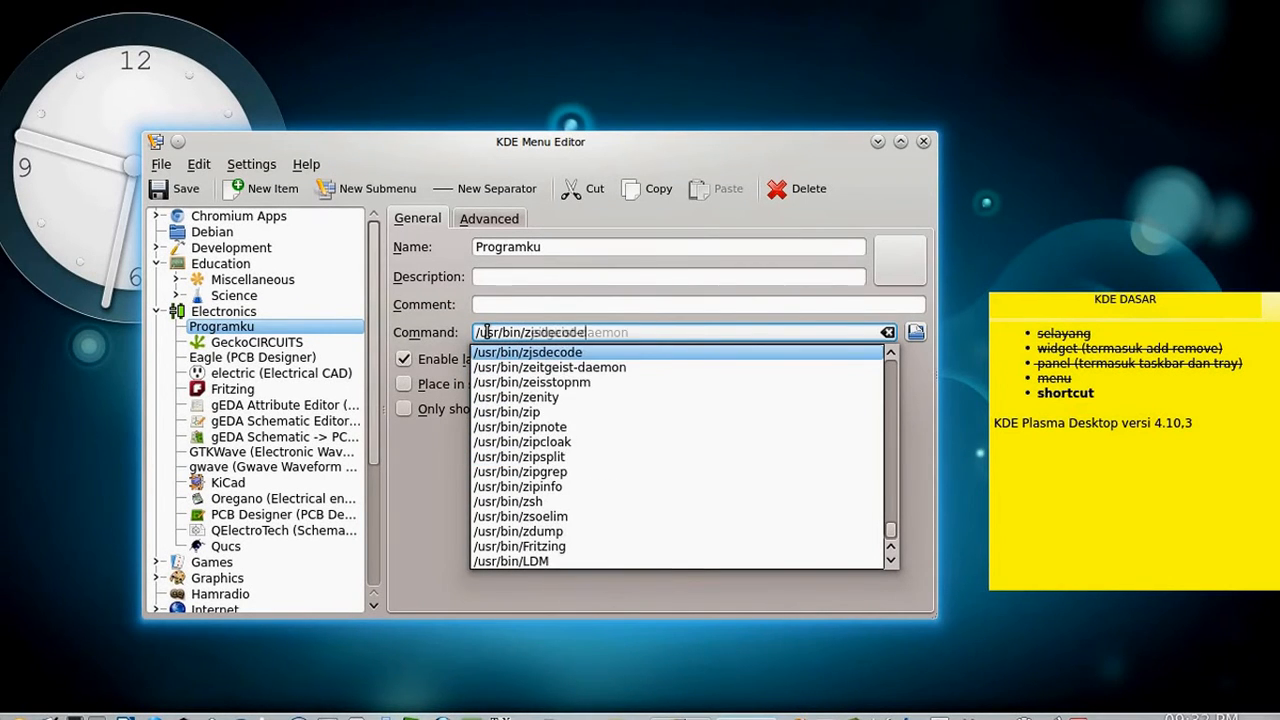
{"action": "key", "text": "Up"}
{"action": "key", "text": "Up"}
{"action": "key", "text": "Up"}
{"action": "key", "text": "Up"}
{"action": "key", "text": "Up"}
{"action": "key", "text": "Up"}
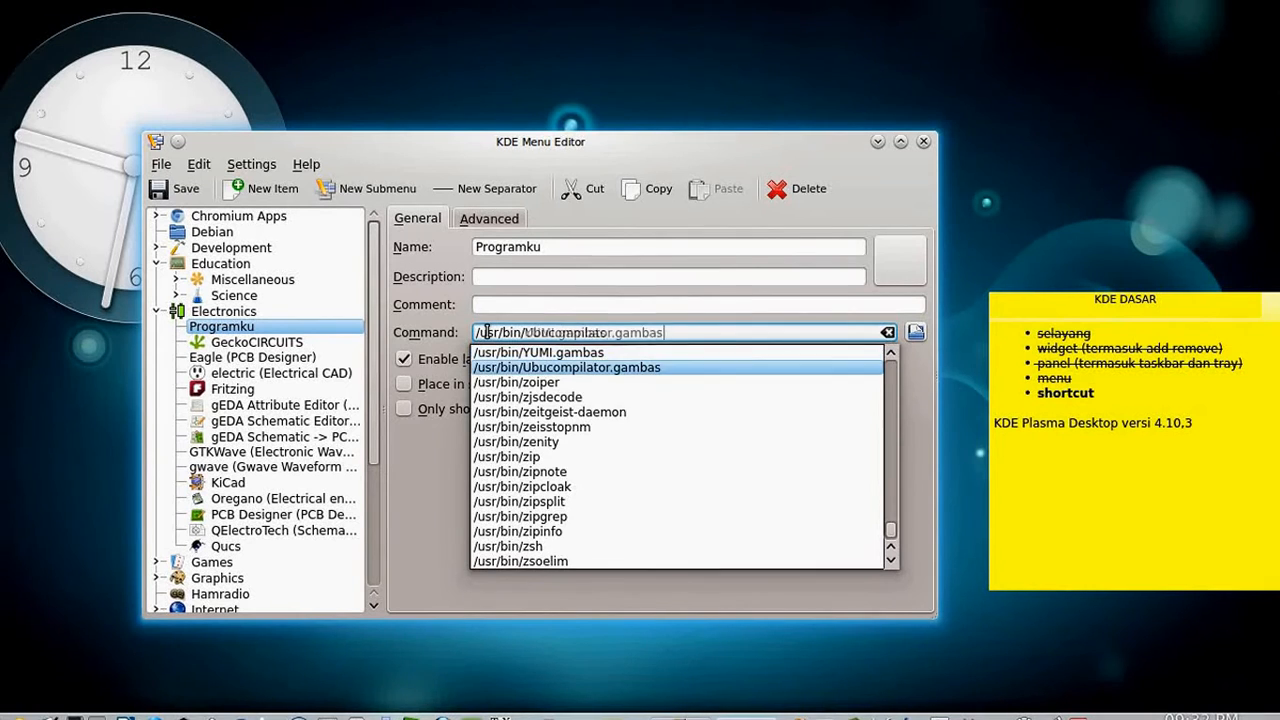
{"action": "key", "text": "Escape"}
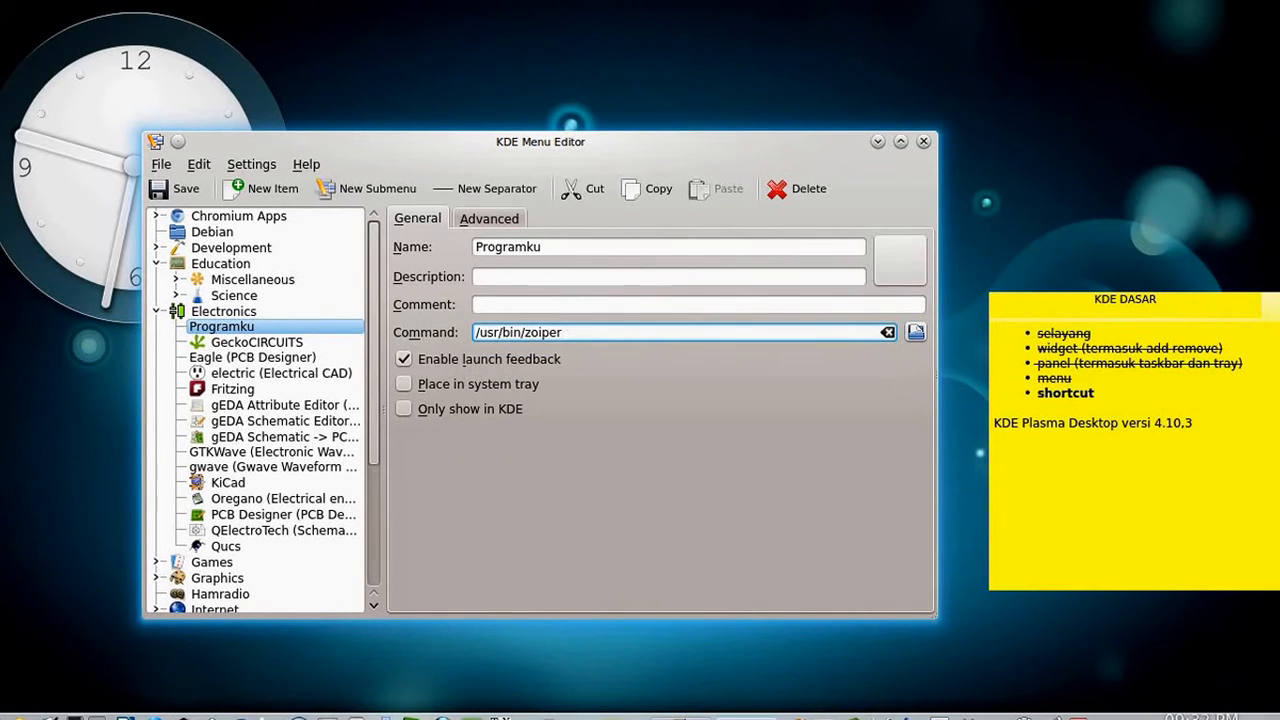
- Assign the digikam system icon to the Programku item and save the application menu
{"action": "left_click", "coordinate": [905, 272]}
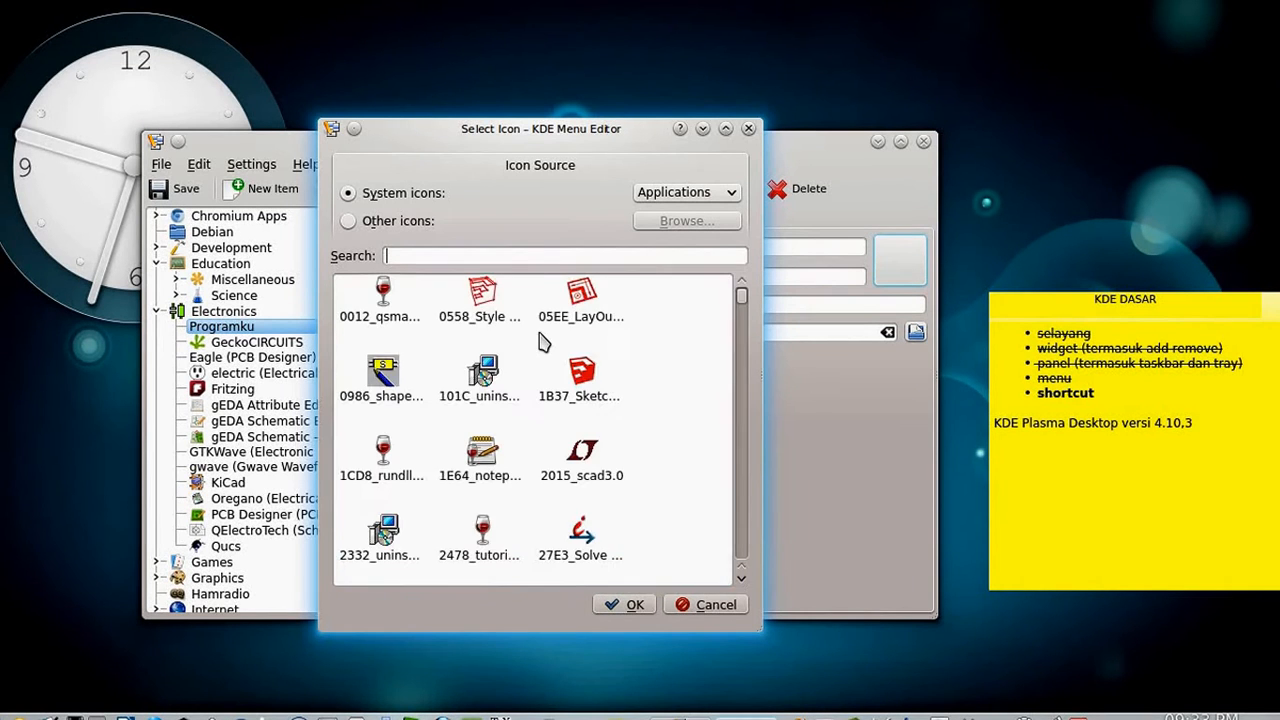
{"action": "scroll", "coordinate": [555, 400], "scroll_direction": "down", "scroll_amount": 5}
{"action": "scroll", "coordinate": [575, 407], "scroll_direction": "down", "scroll_amount": 6}
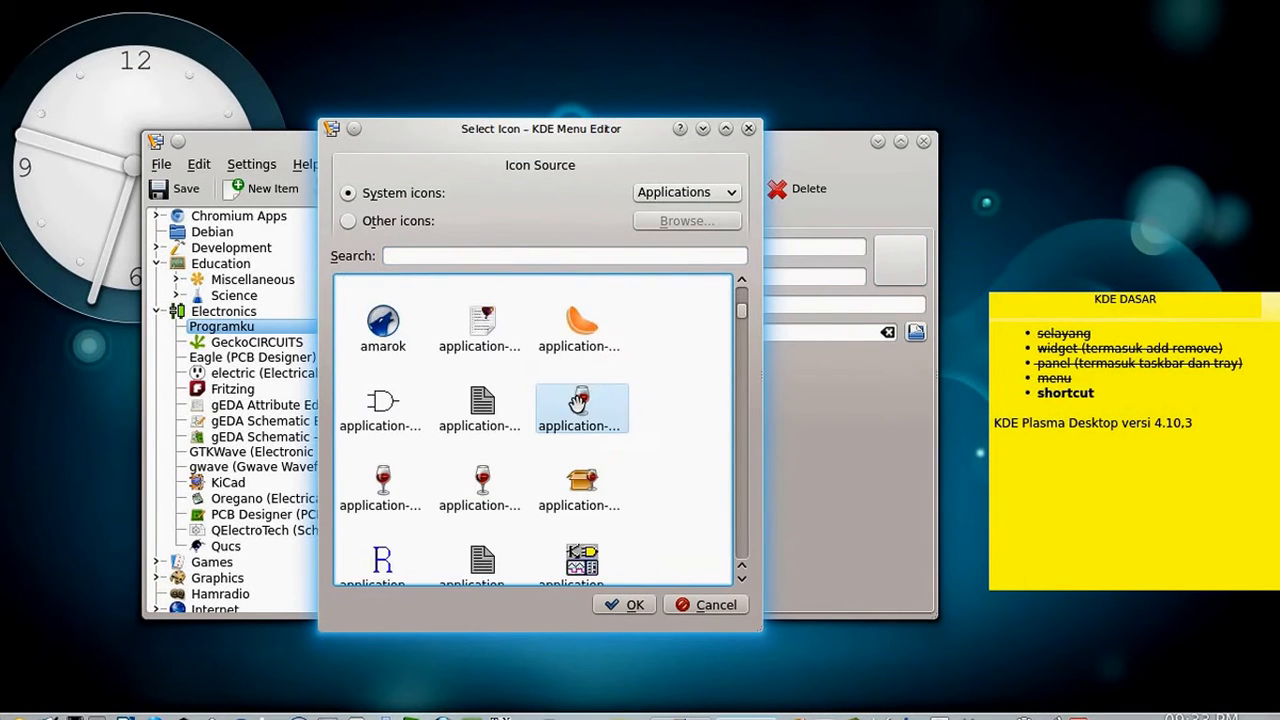
{"action": "scroll", "coordinate": [590, 392], "scroll_direction": "up", "scroll_amount": 3}
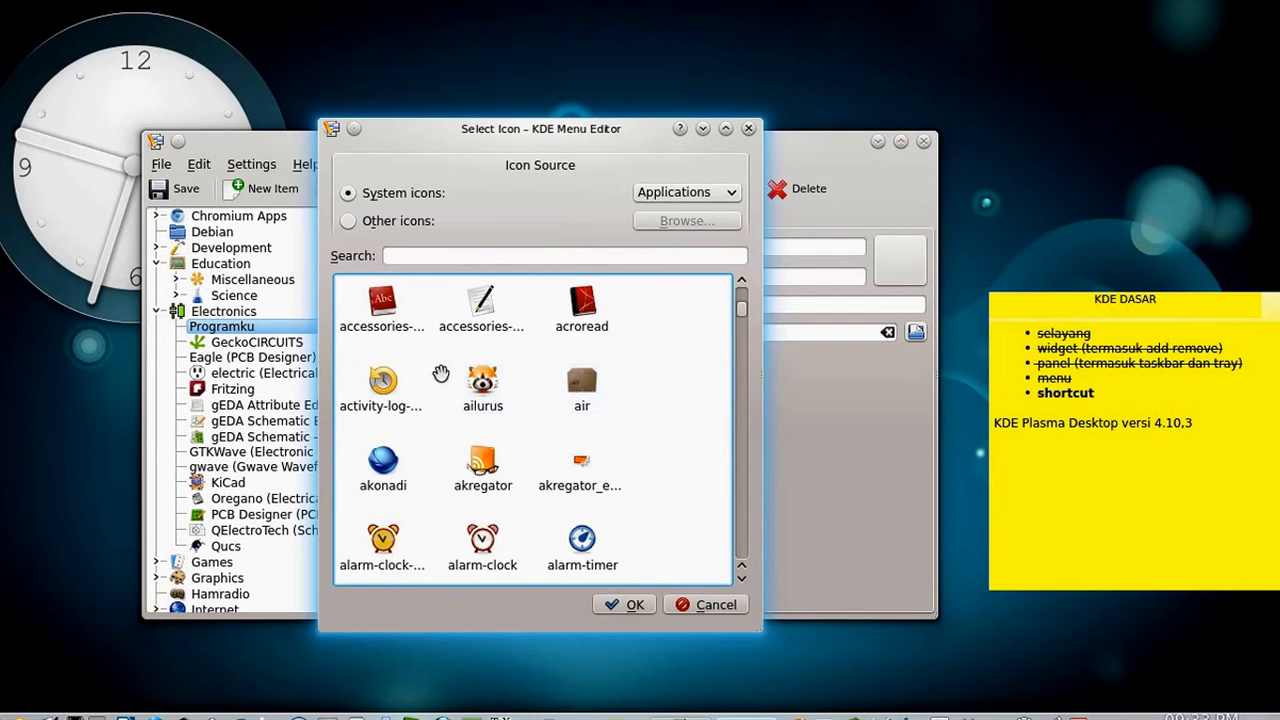
{"action": "scroll", "coordinate": [470, 408], "scroll_direction": "down", "scroll_amount": 5}
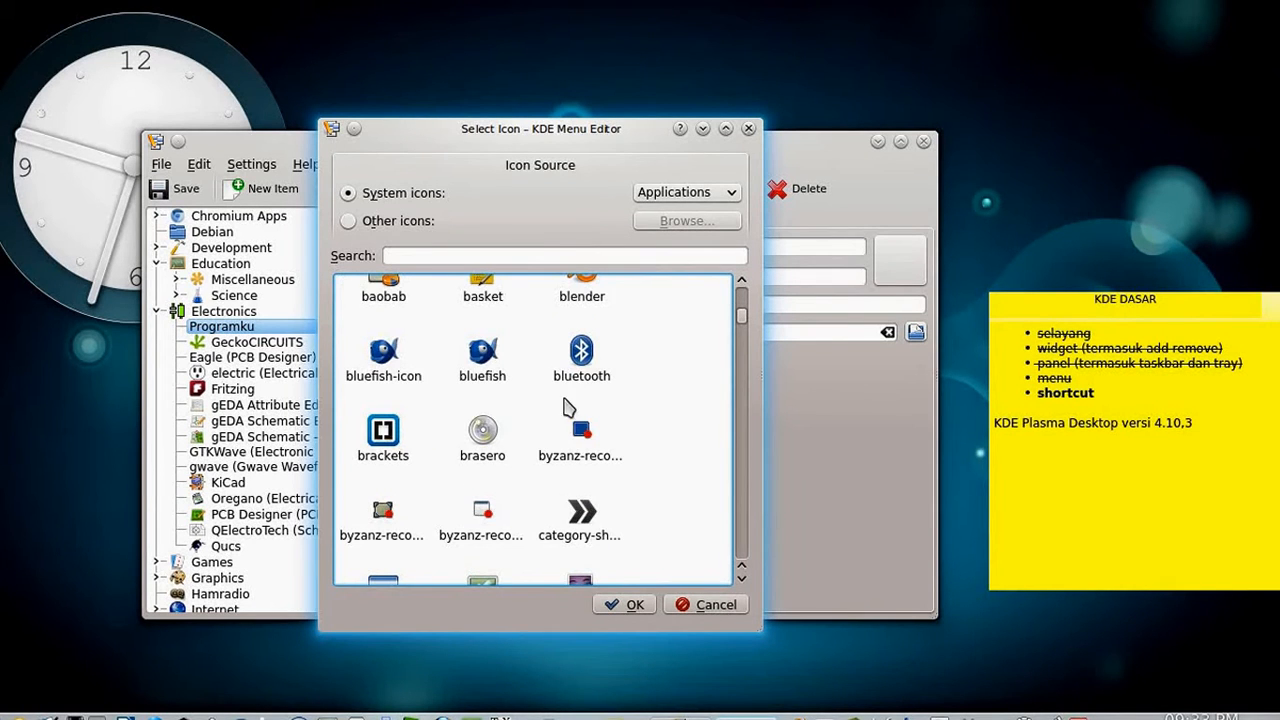
{"action": "scroll", "coordinate": [604, 425], "scroll_direction": "down", "scroll_amount": 6}
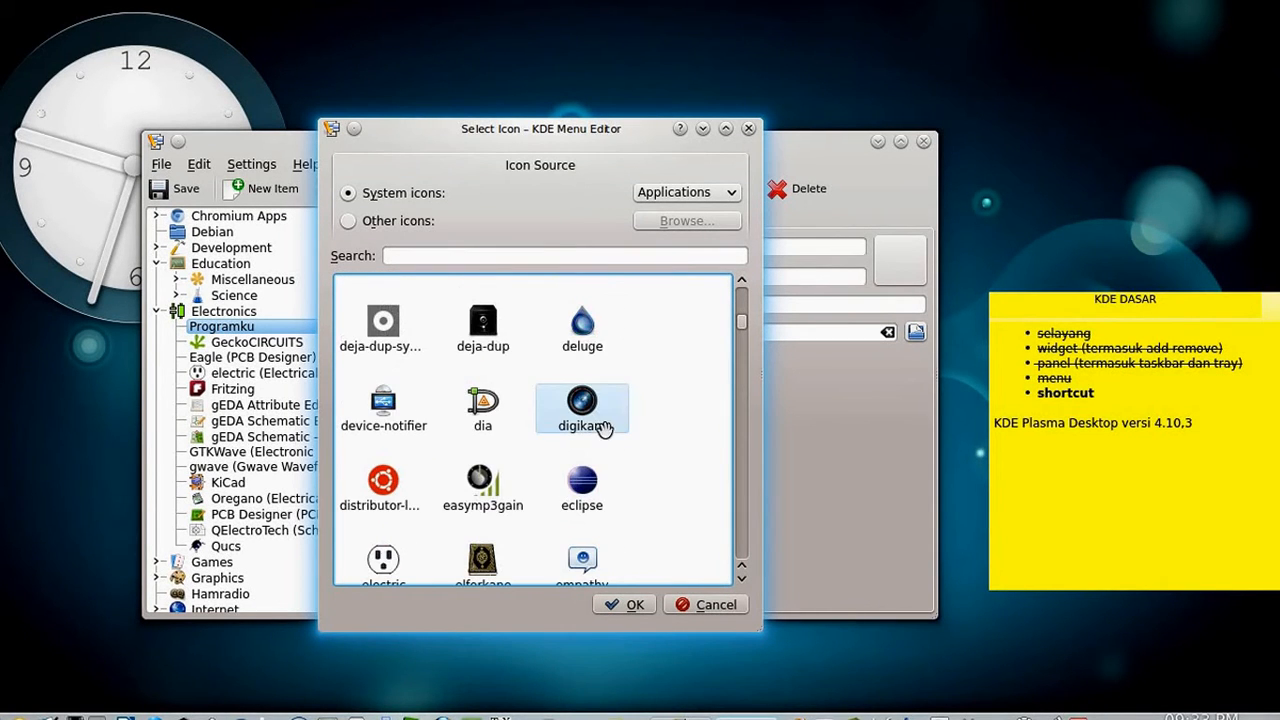
{"action": "double_click", "coordinate": [597, 425]}
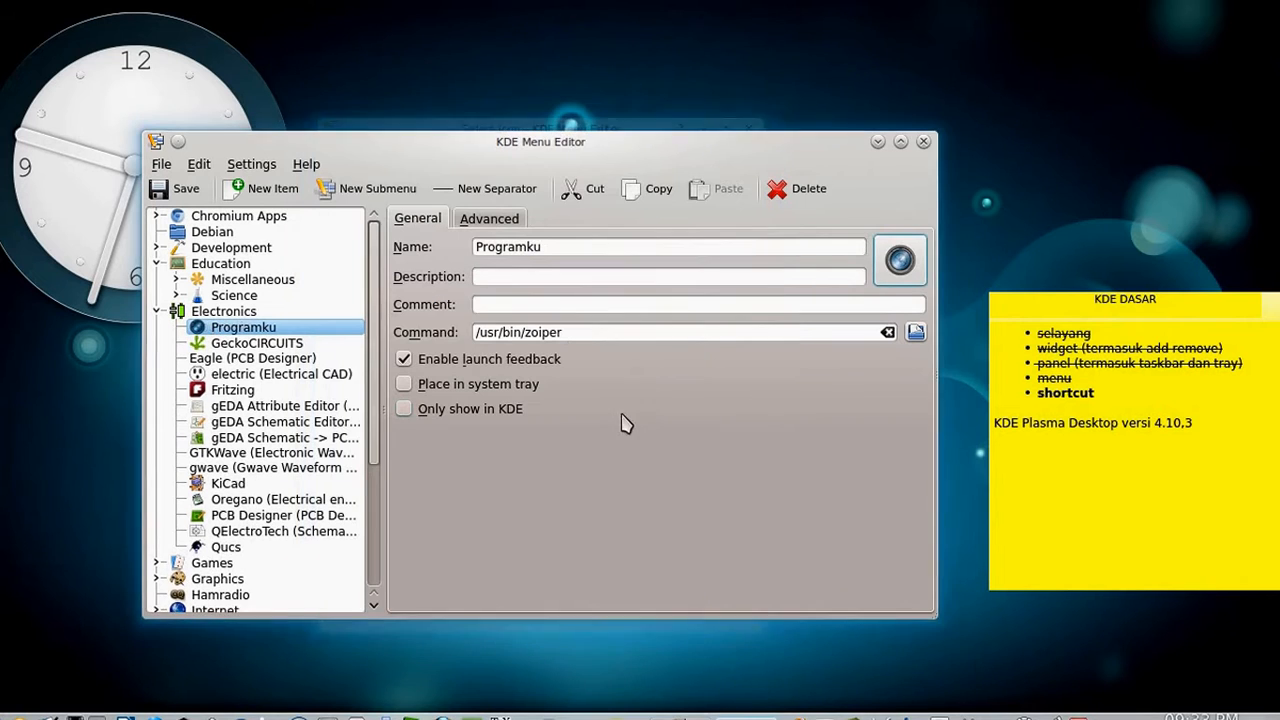
{"action": "left_click", "coordinate": [186, 193]}
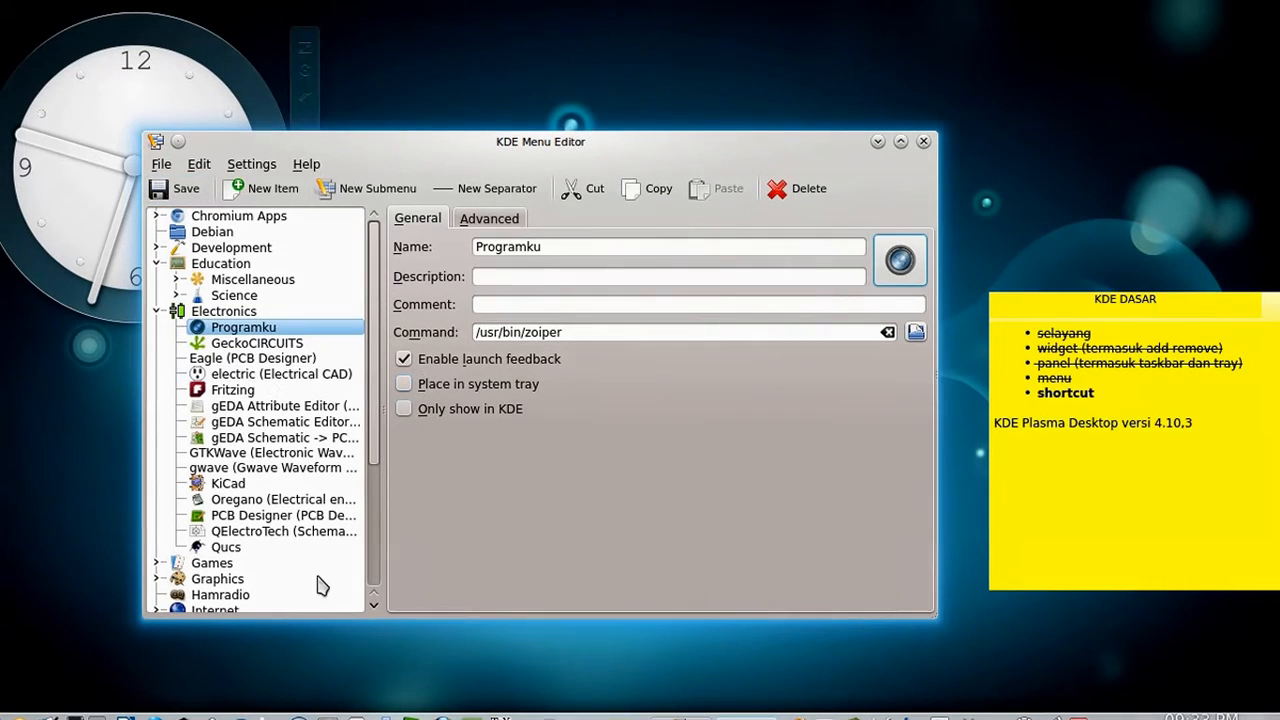
- Search the application launcher for programku
{"action": "left_click", "coordinate": [12, 714]}
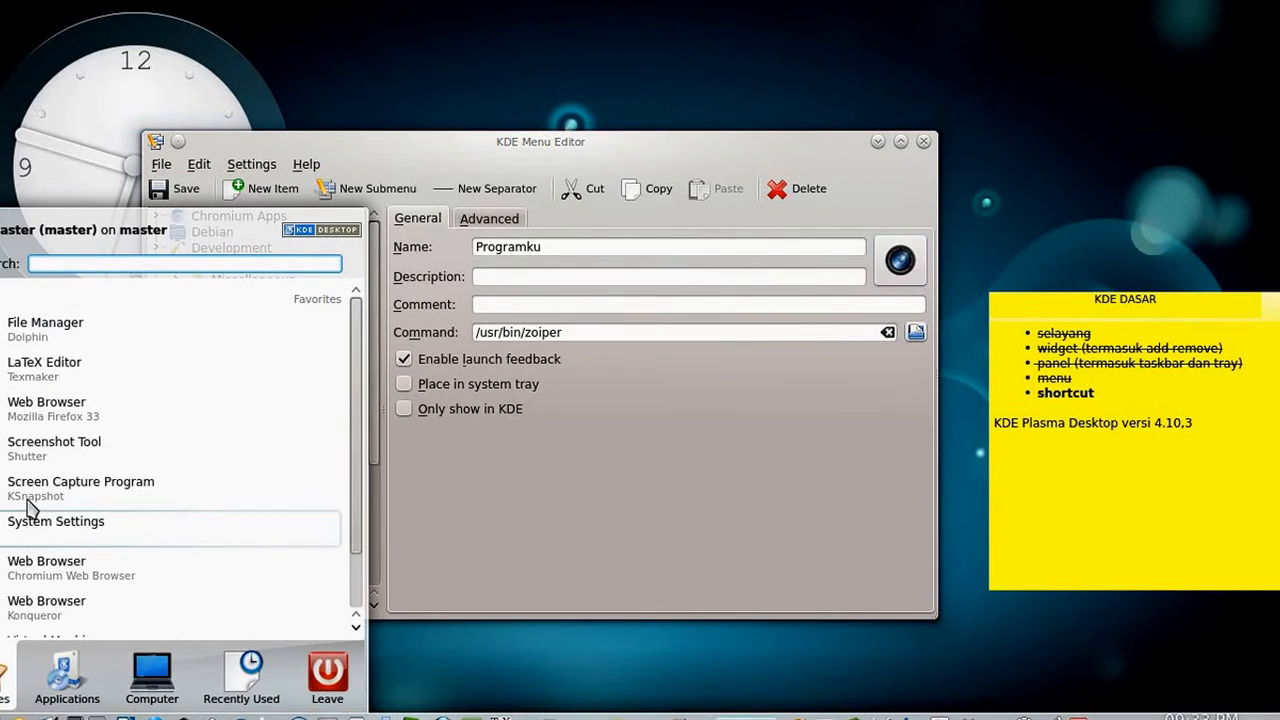
{"action": "type", "text": "program"}
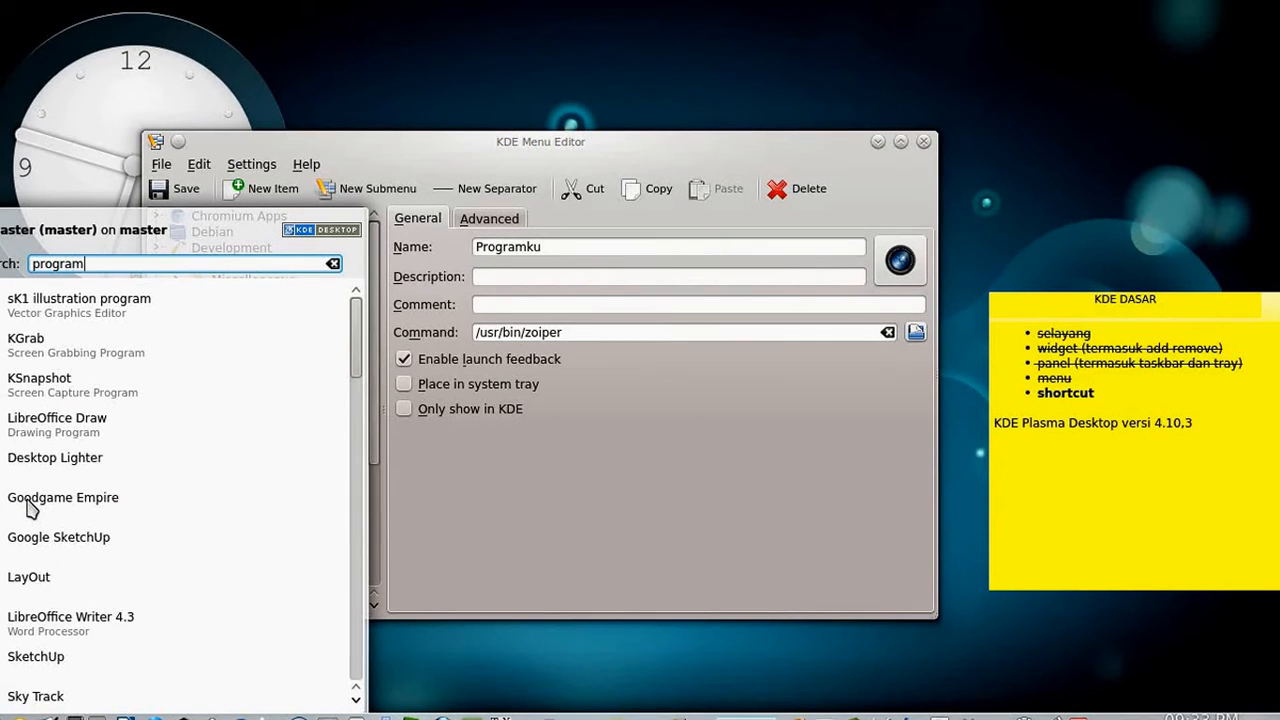
{"action": "type", "text": "ku"}
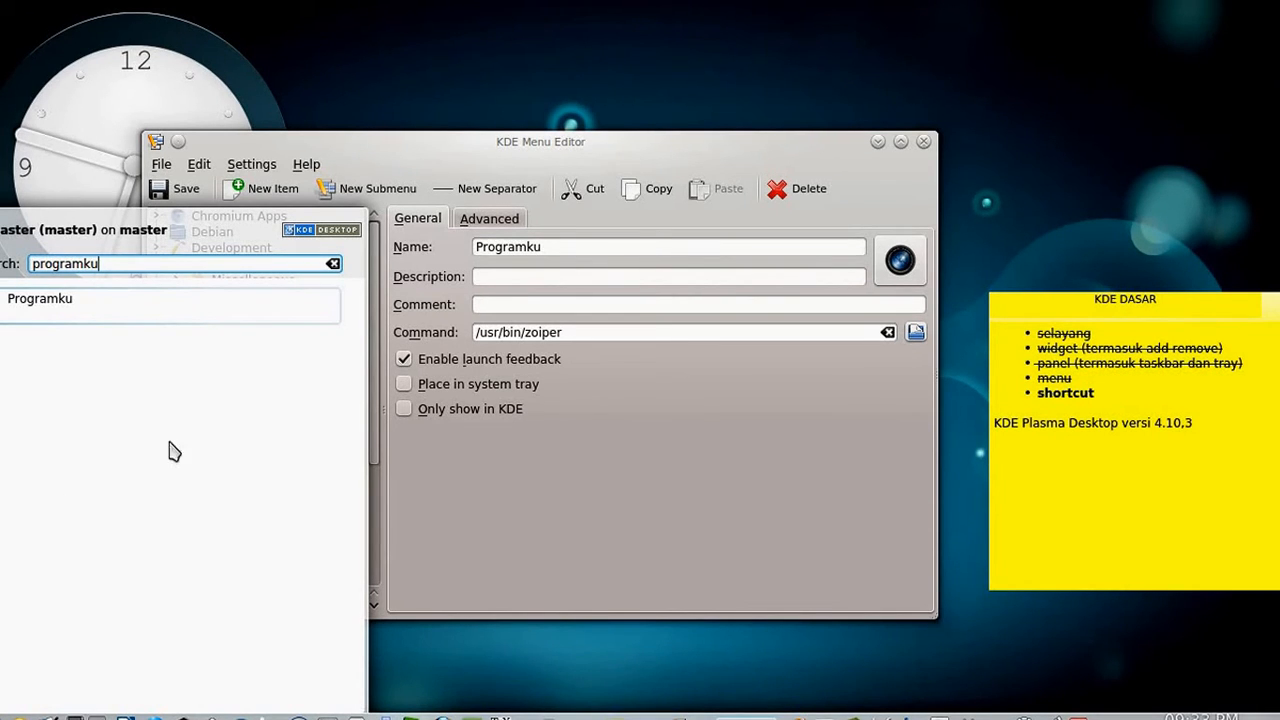
- Clear the launcher search and look up termin instead
{"action": "key", "text": "Escape"}
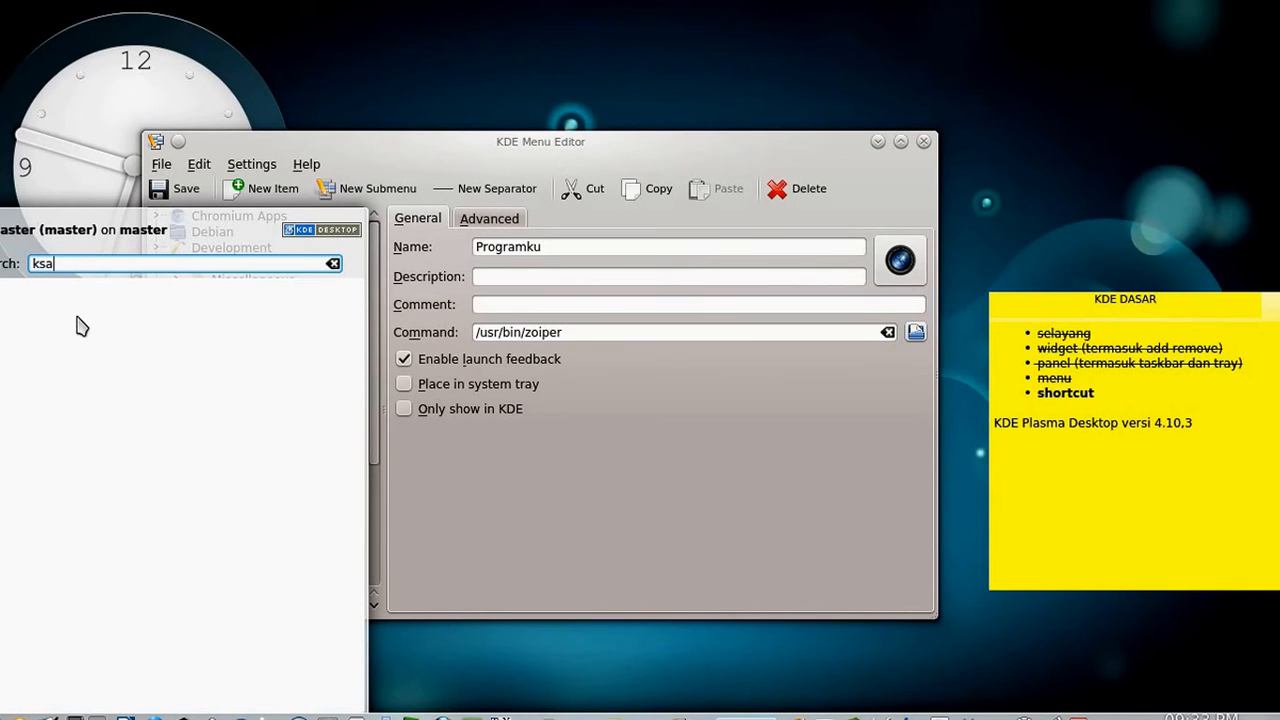
{"action": "type", "text": "as"}
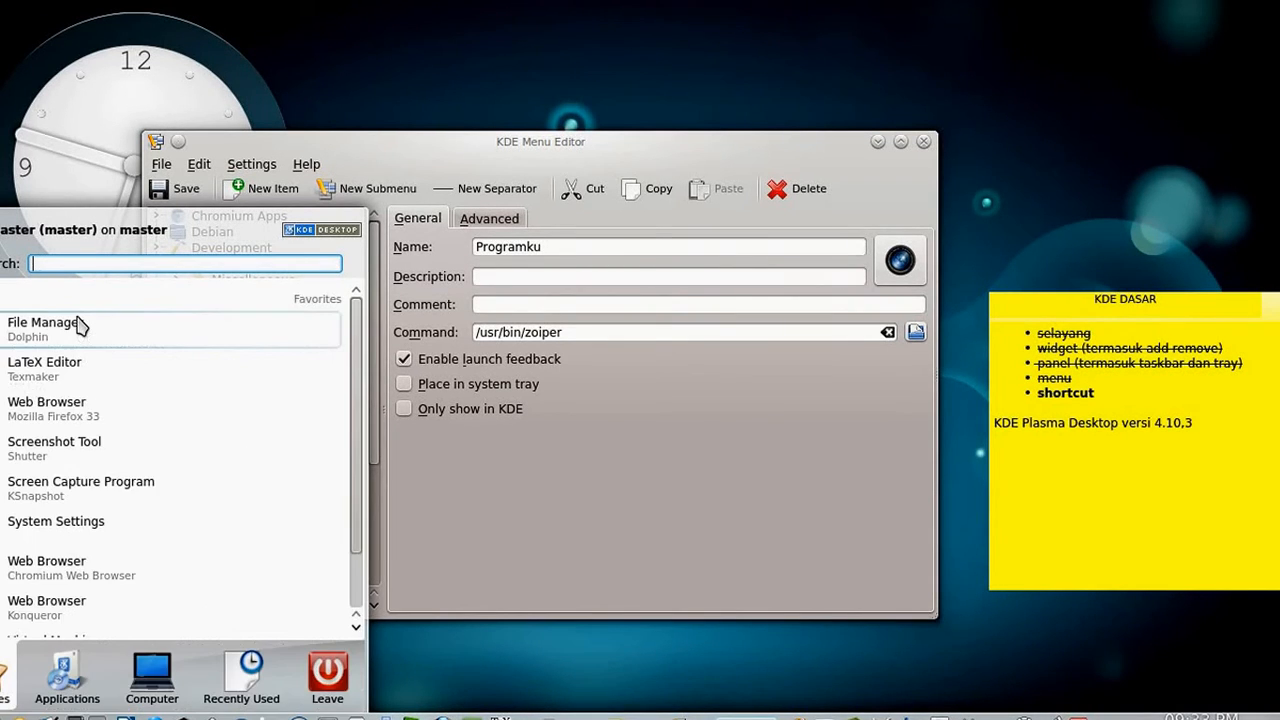
{"action": "type", "text": "termin"}
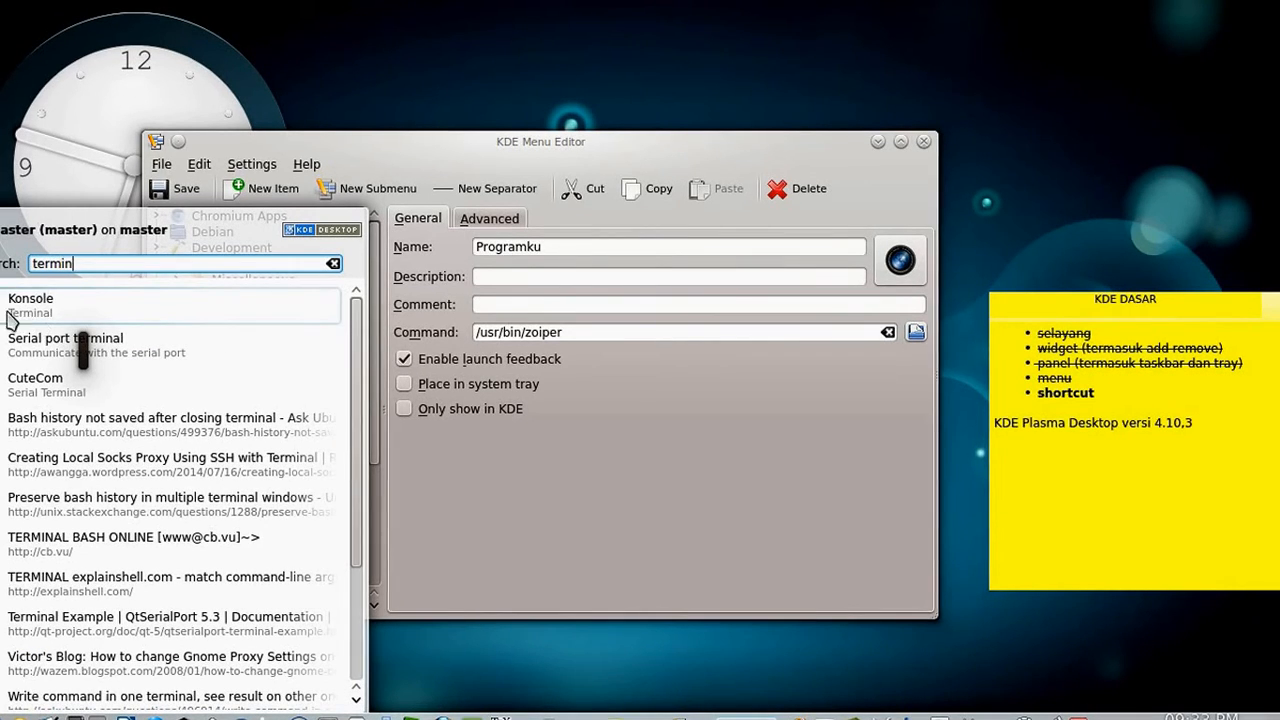
- Set the Programku item's comment to Apalah Arti Nama in the menu editor
{"action": "left_click", "coordinate": [478, 277]}
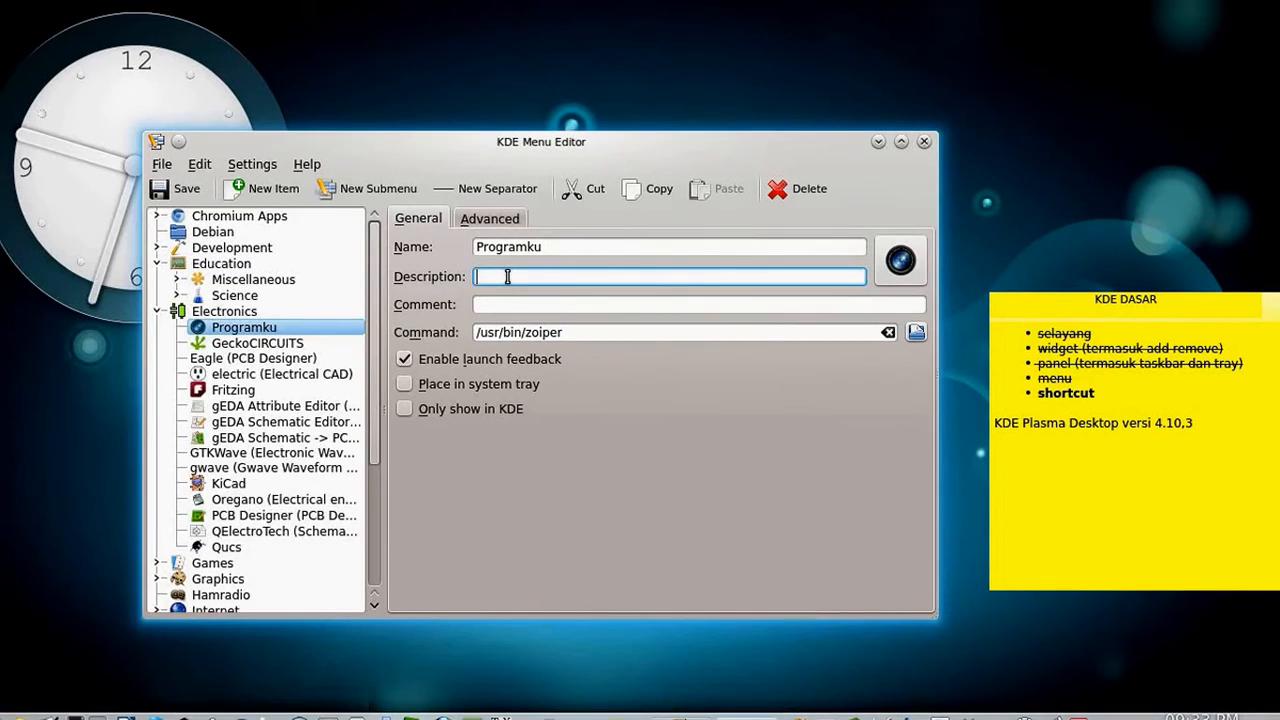
{"action": "left_click", "coordinate": [515, 305]}
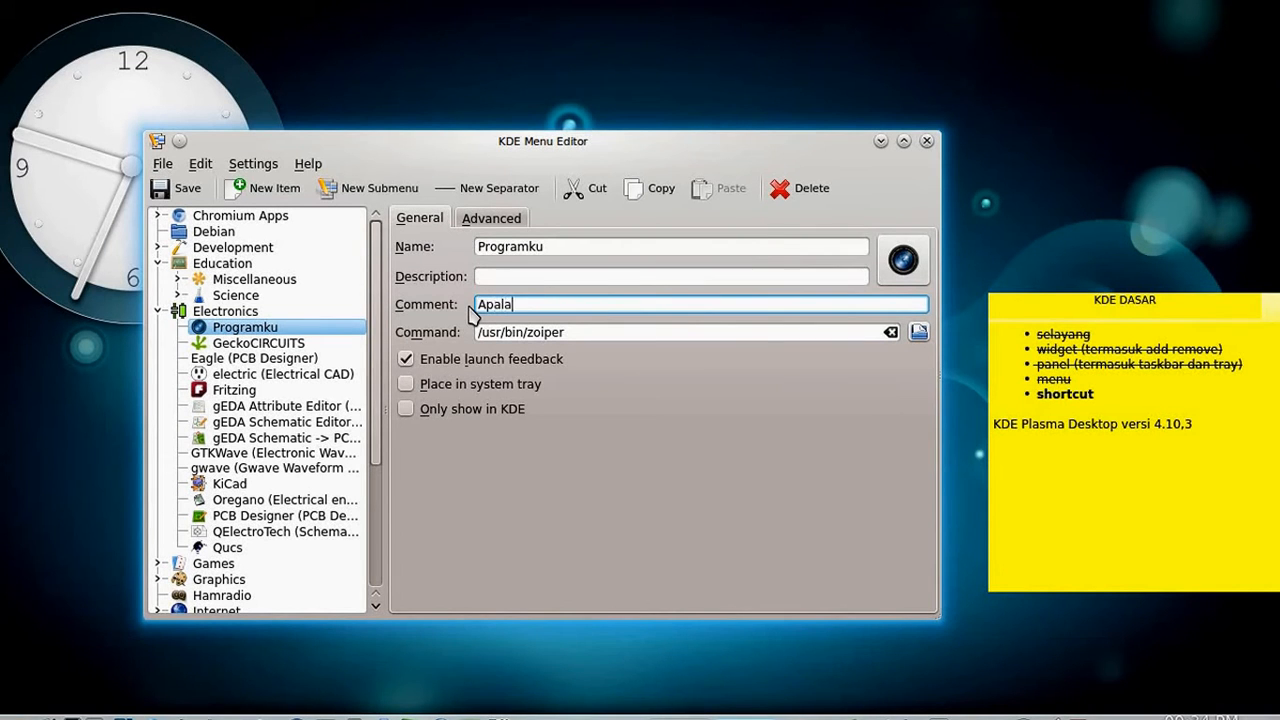
{"action": "type", "text": "Apalah Arti Nama"}
- Set the Programku item's description to Program untuk mengganti nama and save the application menu
{"action": "left_click", "coordinate": [497, 277]}
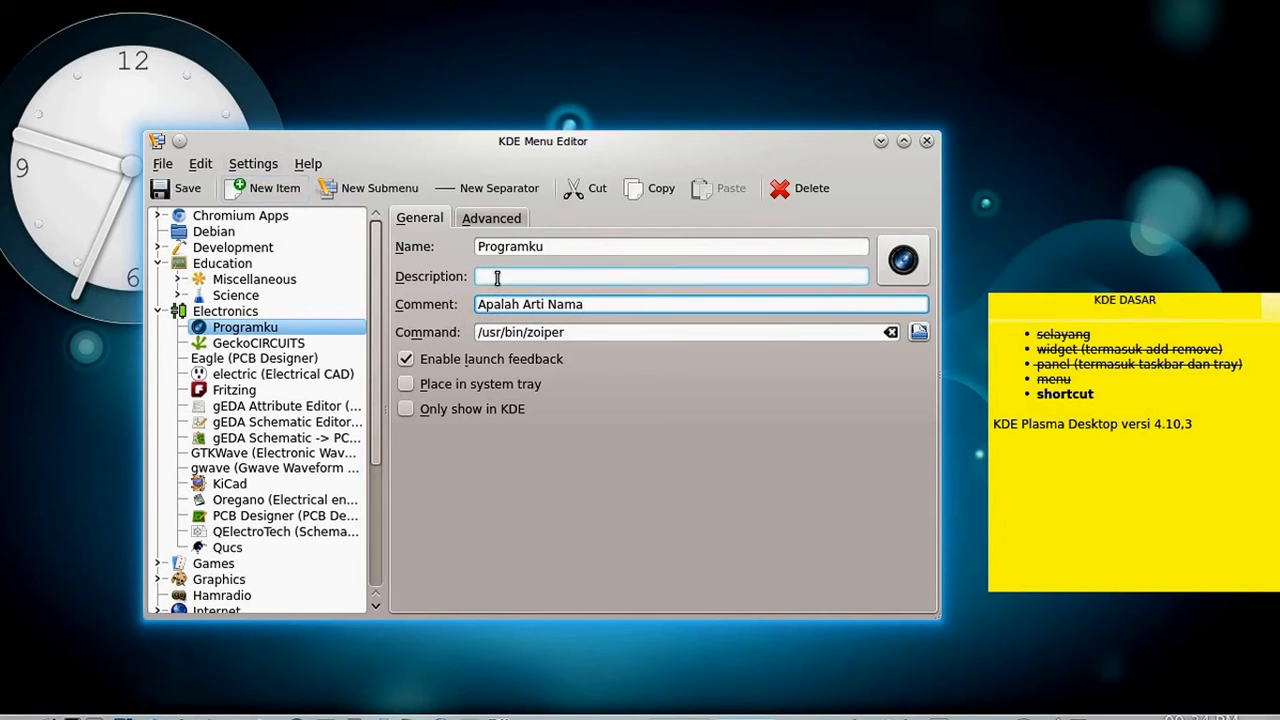
{"action": "type", "text": "Program untuk"}
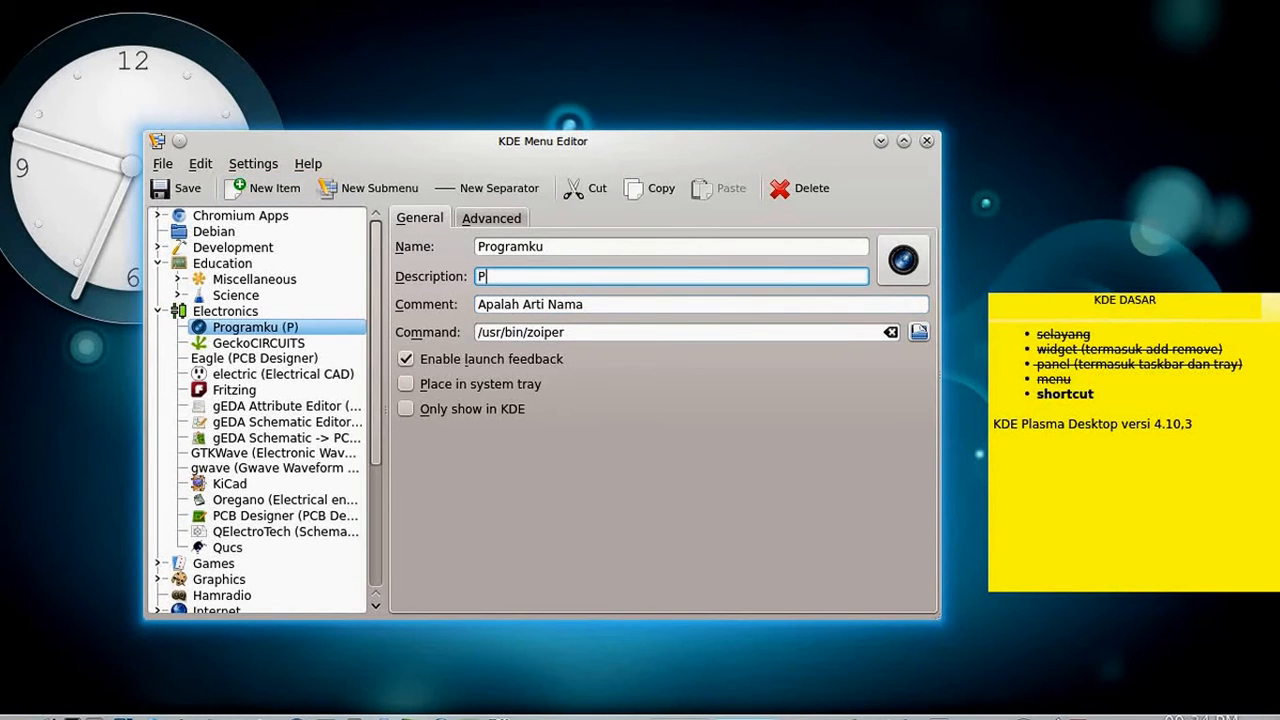
{"action": "type", "text": " mengganti nama"}
{"action": "left_click", "coordinate": [175, 188]}
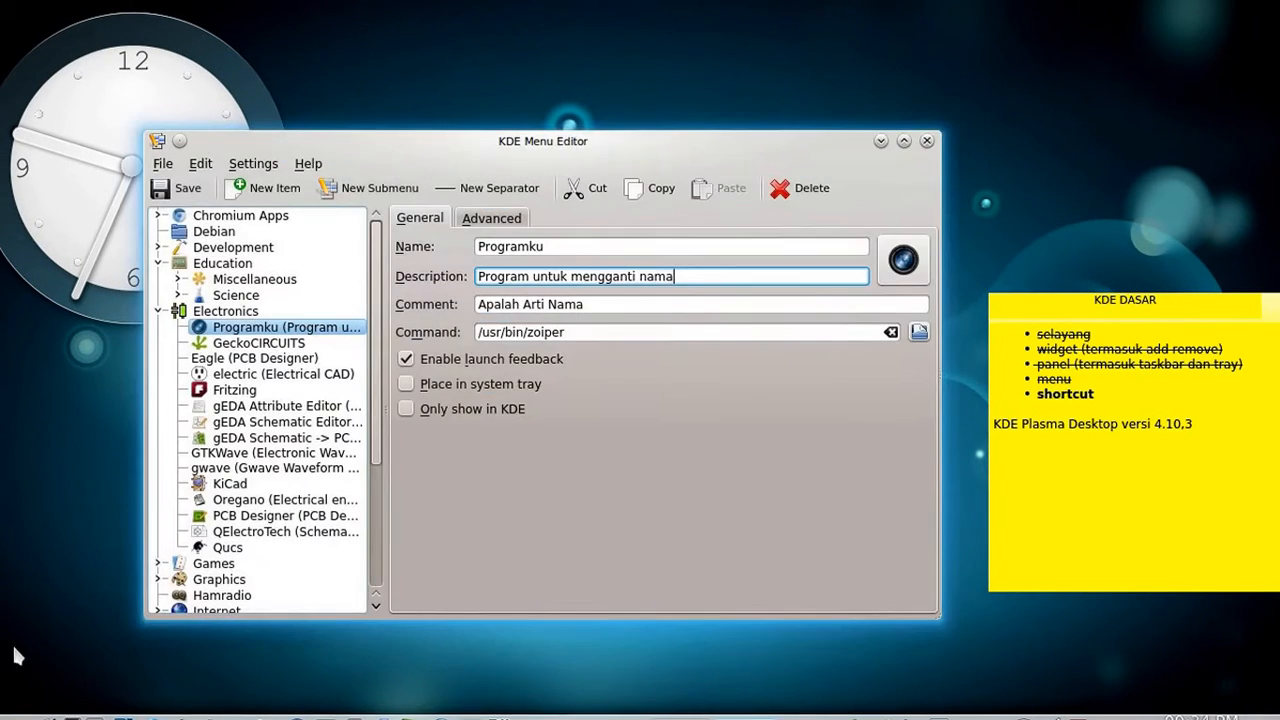
- Search the application launcher for programku, shorten the search term, and close the launcher
{"action": "left_click", "coordinate": [12, 715]}
{"action": "type", "text": "programku"}
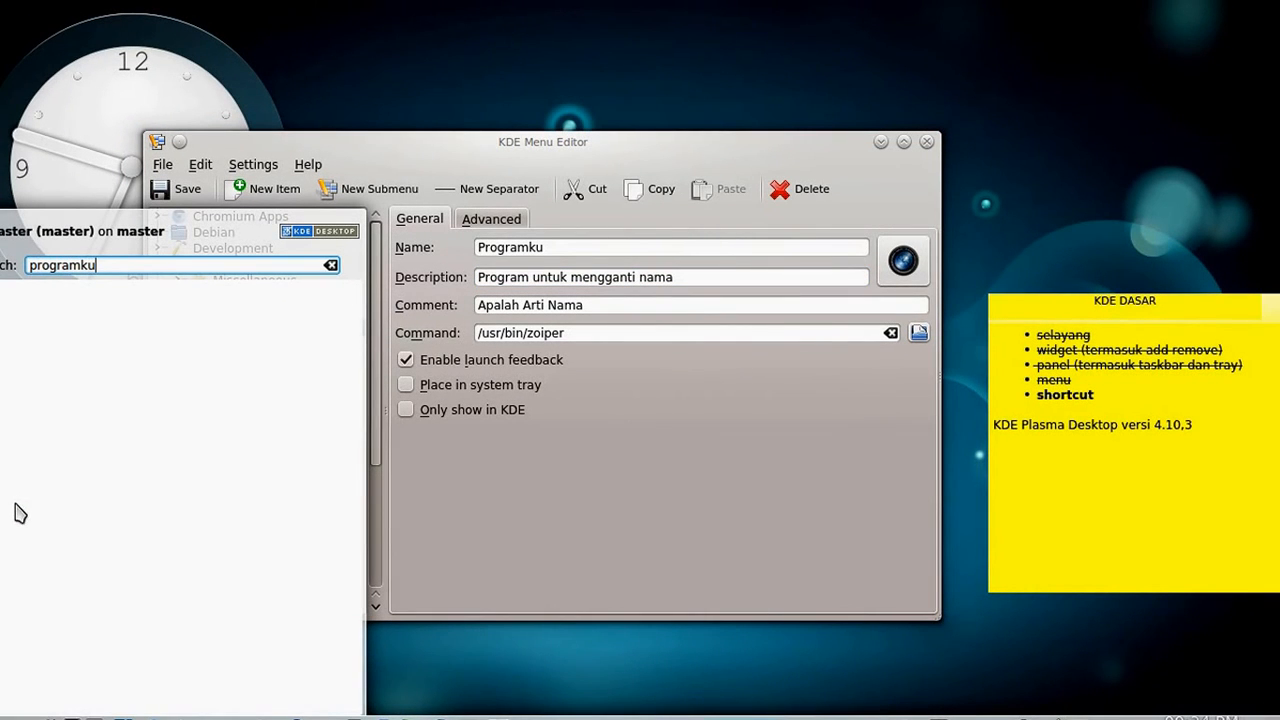
{"action": "key", "text": "BackSpace"}
{"action": "key", "text": "BackSpace"}
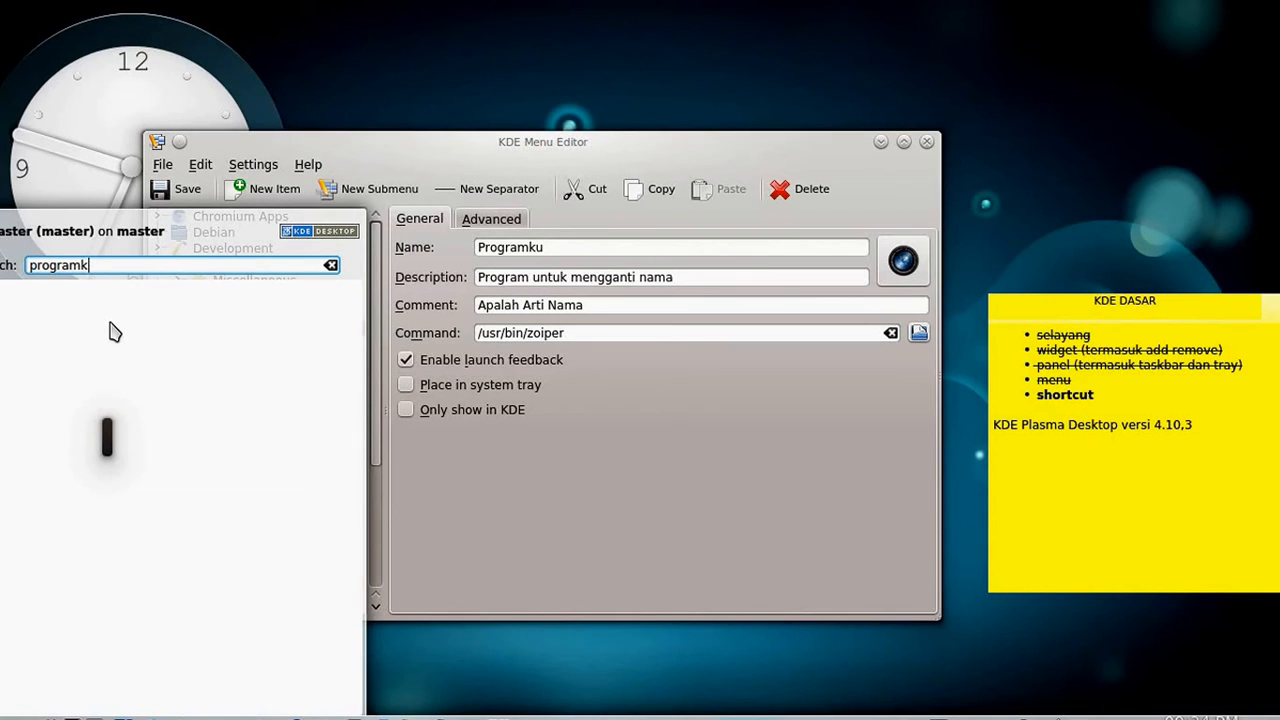
{"action": "key", "text": "Escape"}
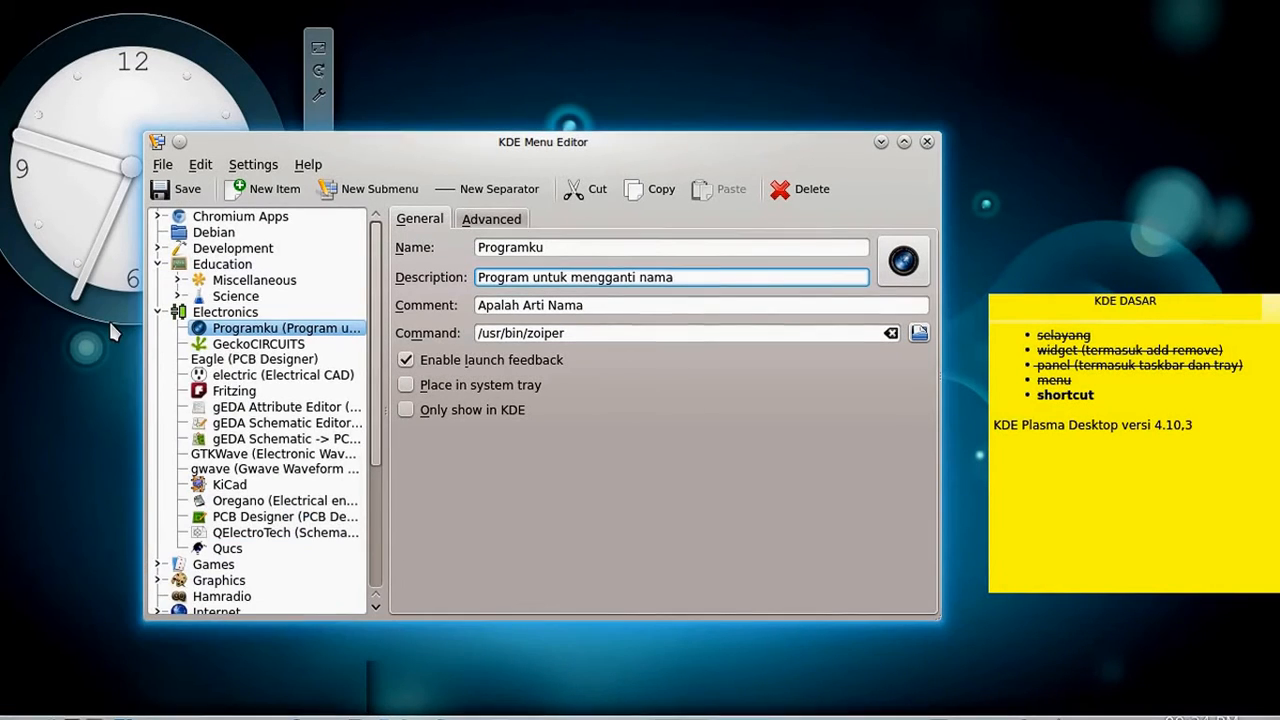
- Reopen the application launcher, look through the results for program, and extend the search to programku
{"action": "key", "text": "alt+F1"}
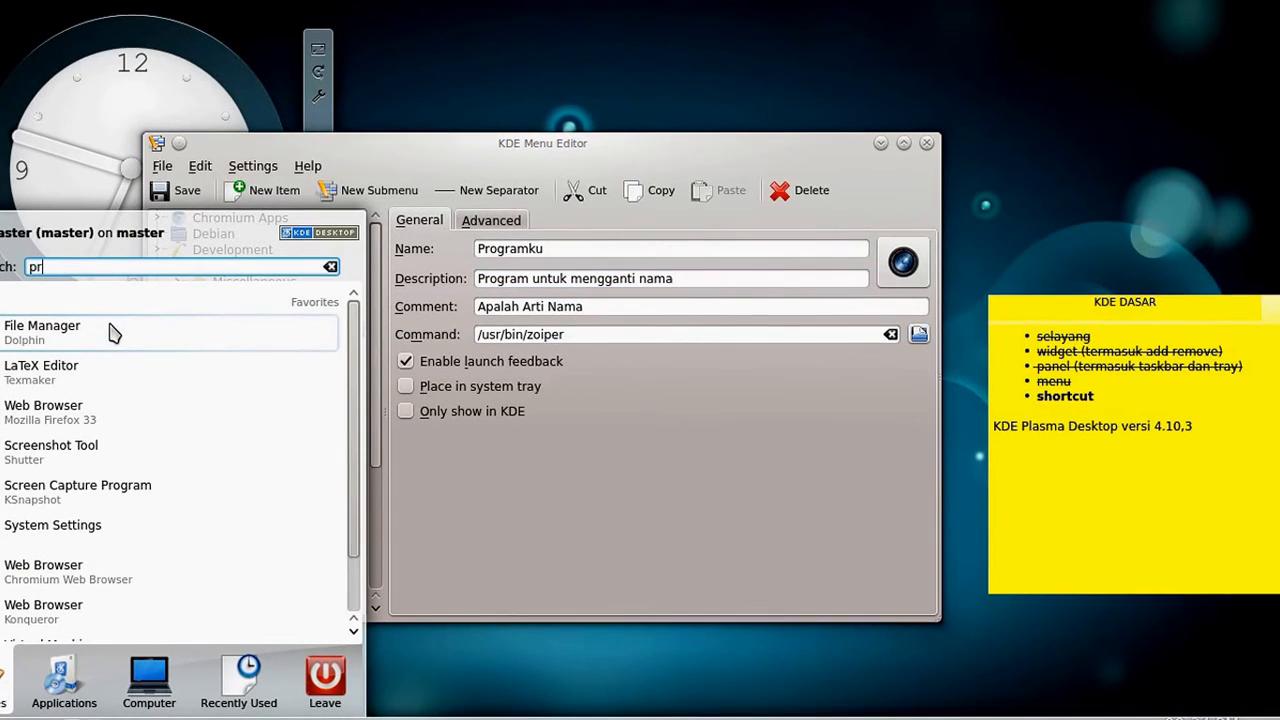
{"action": "type", "text": "ku"}
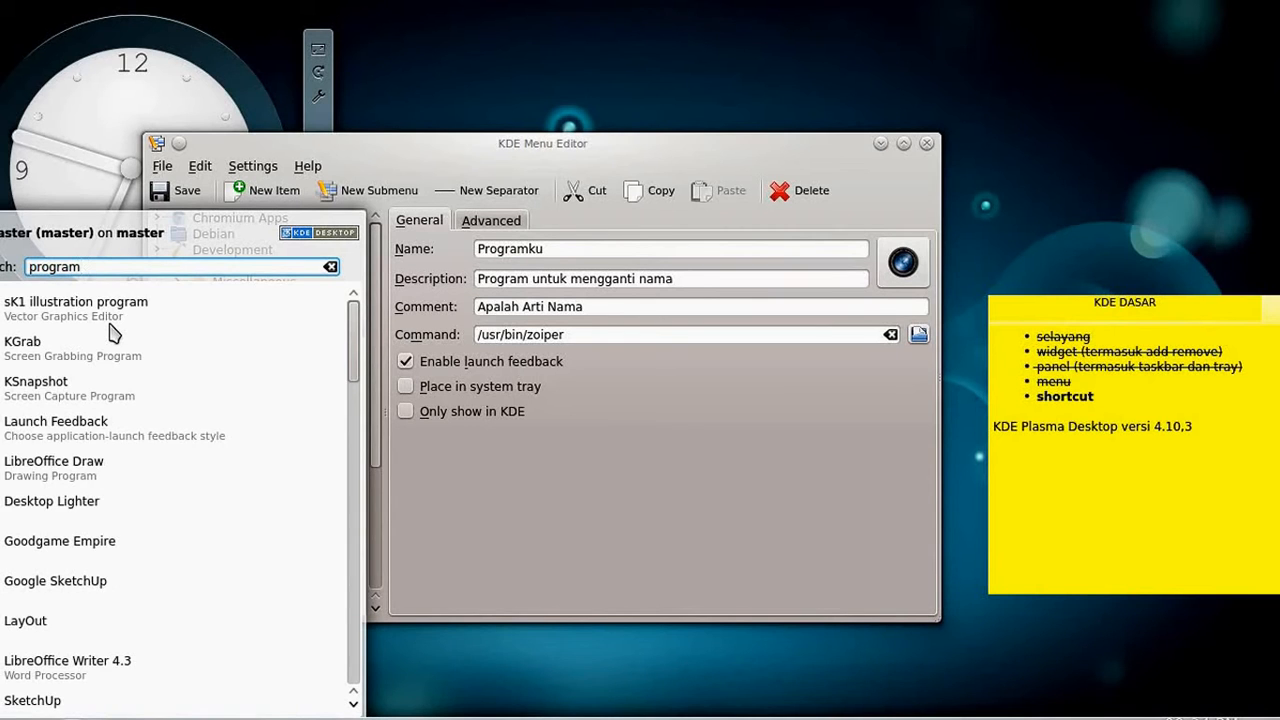
{"action": "scroll", "coordinate": [194, 520], "scroll_direction": "down", "scroll_amount": 6}
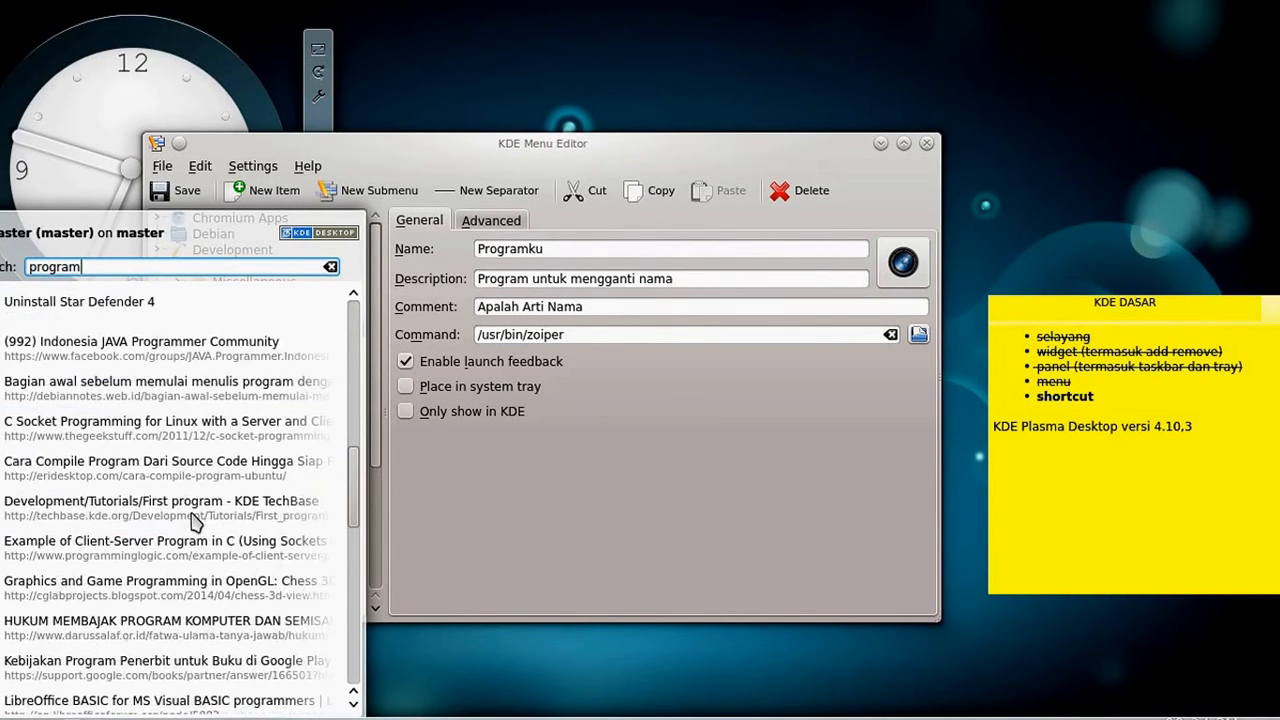
{"action": "scroll", "coordinate": [194, 520], "scroll_direction": "up", "scroll_amount": 6}
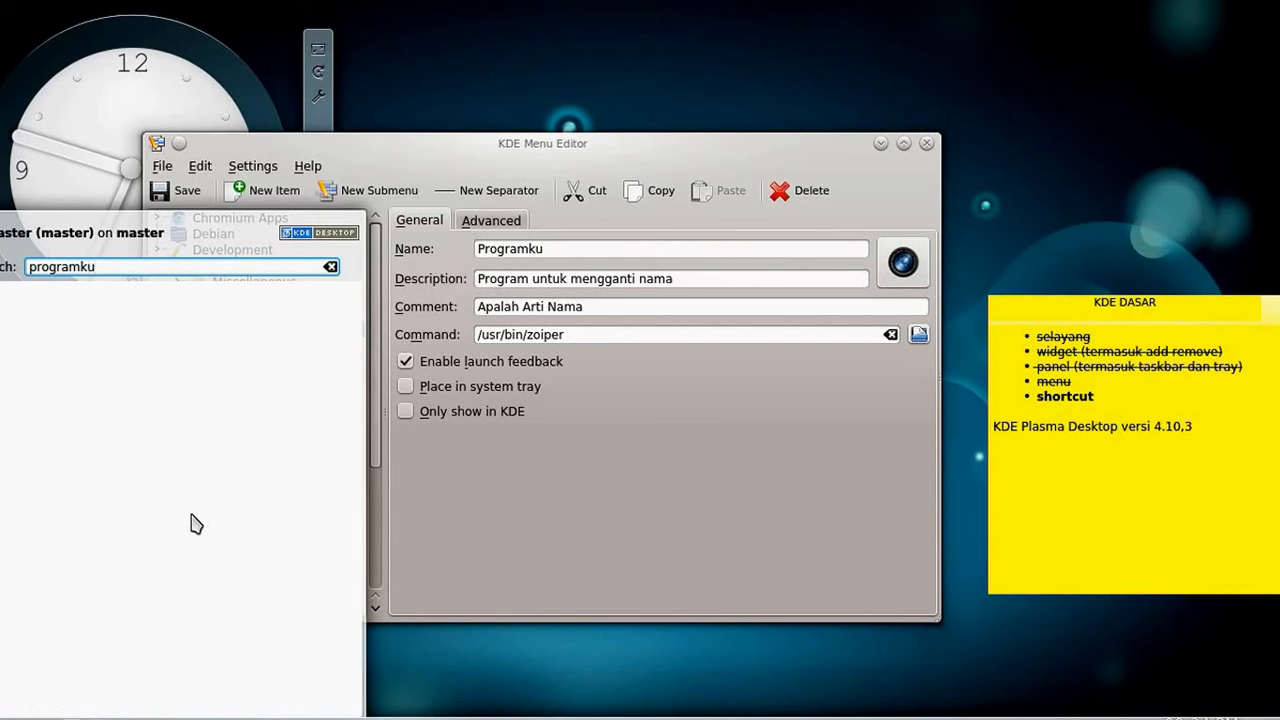
- Replace the launcher's search term with nama and close the launcher
{"action": "key", "text": "BackSpace"}
{"action": "key", "text": "BackSpace"}
{"action": "key", "text": "BackSpace"}
{"action": "key", "text": "BackSpace"}
{"action": "key", "text": "BackSpace"}
{"action": "key", "text": "BackSpace"}
{"action": "key", "text": "BackSpace"}
{"action": "key", "text": "BackSpace"}
{"action": "key", "text": "BackSpace"}
{"action": "type", "text": "nama"}
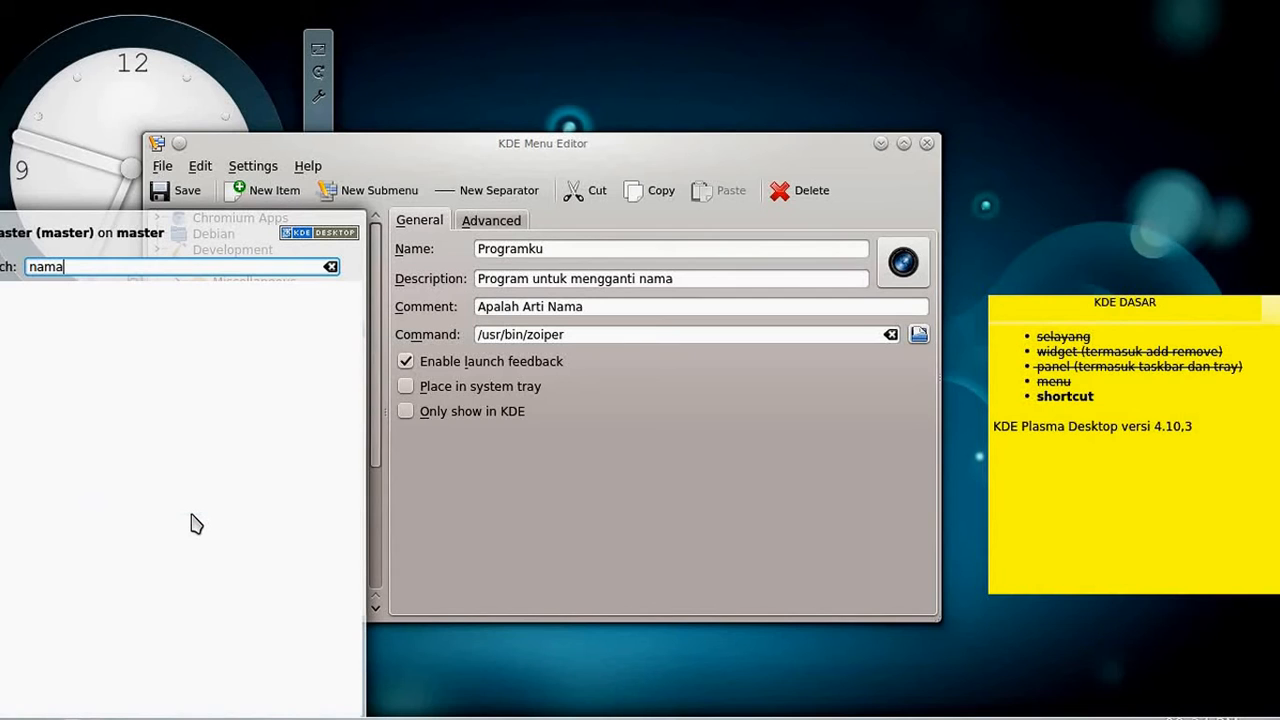
{"action": "key", "text": "Escape"}
{"action": "key", "text": "Escape"}
- Search the application launcher for programku again and shorten the search to program
{"action": "left_click", "coordinate": [3, 717]}
{"action": "type", "text": "progr"}
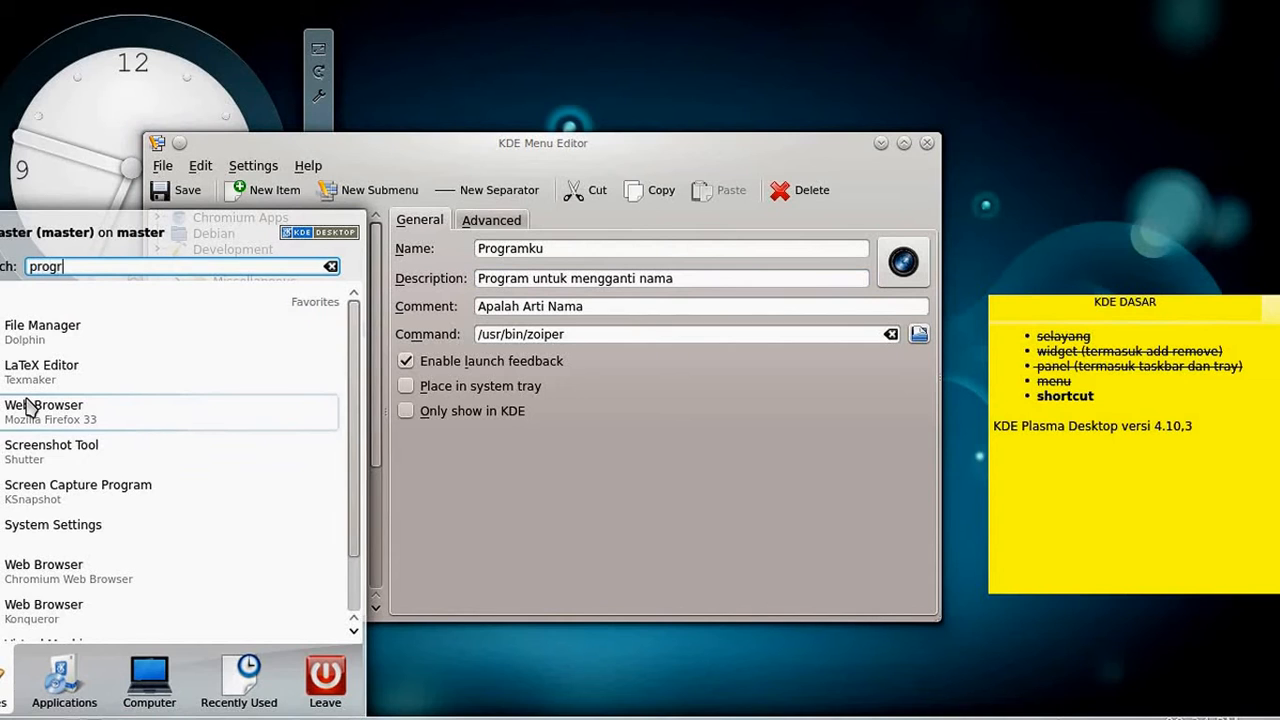
{"action": "type", "text": "amku"}
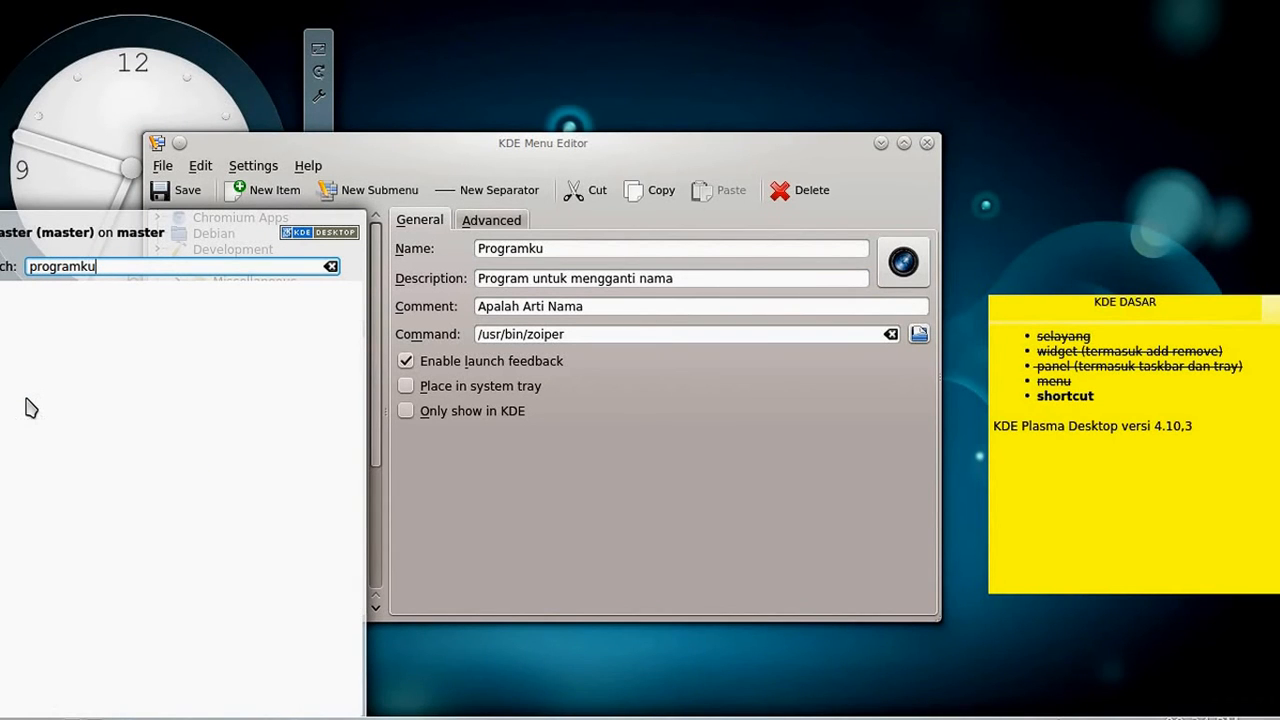
{"action": "key", "text": "BackSpace"}
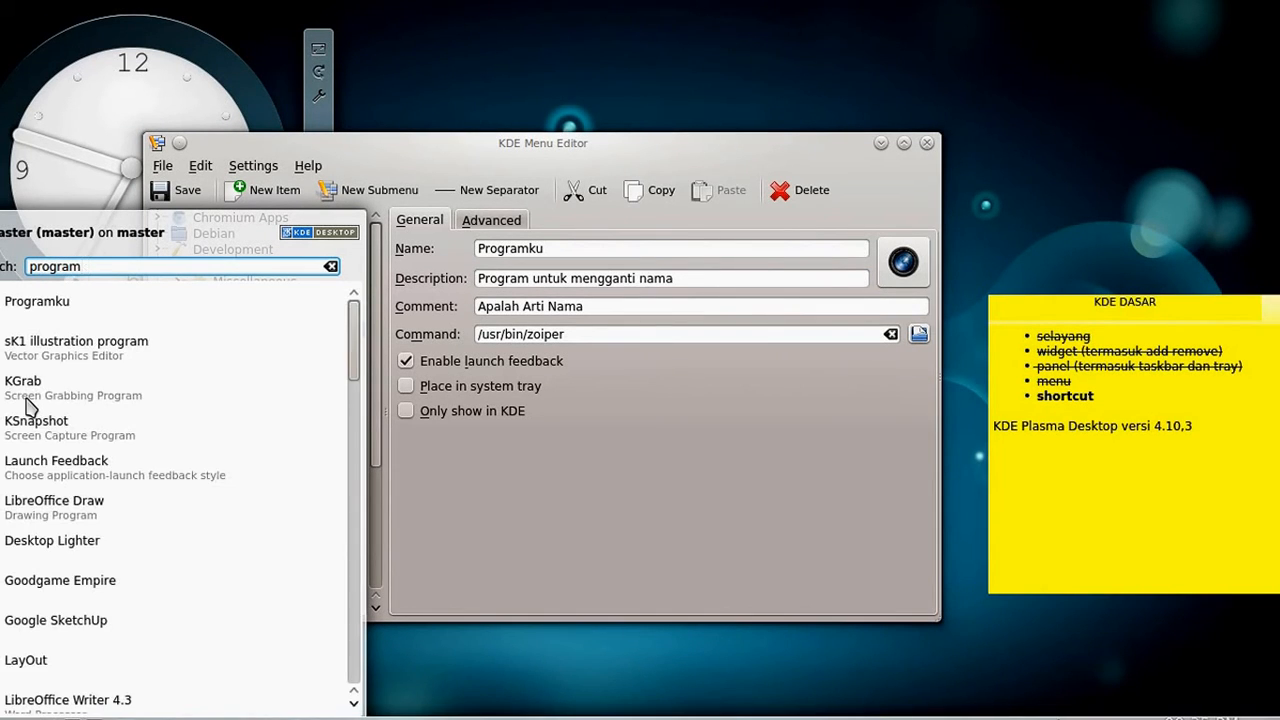
- Save the menu changes and search the application launcher for progra, shortened to progr
{"action": "left_click", "coordinate": [737, 554]}
{"action": "left_click", "coordinate": [177, 190]}
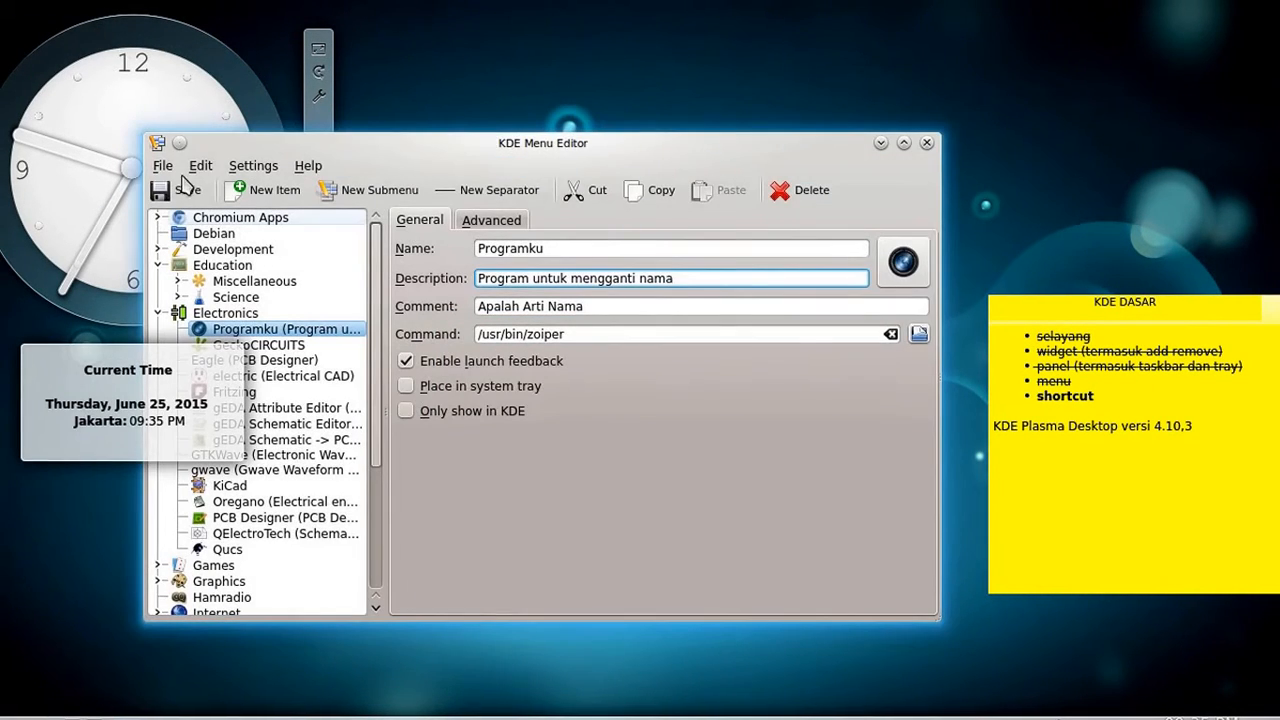
{"action": "key", "text": "alt+F1"}
{"action": "type", "text": "pr"}
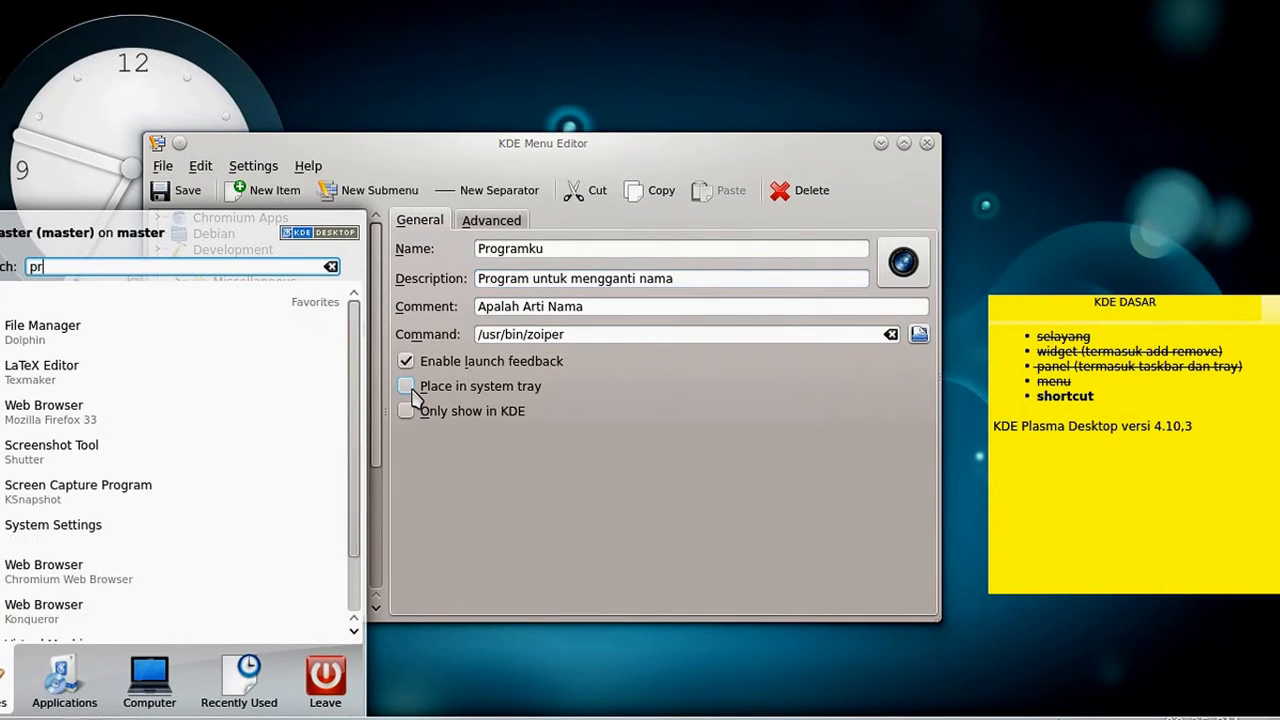
{"action": "type", "text": "ogra"}
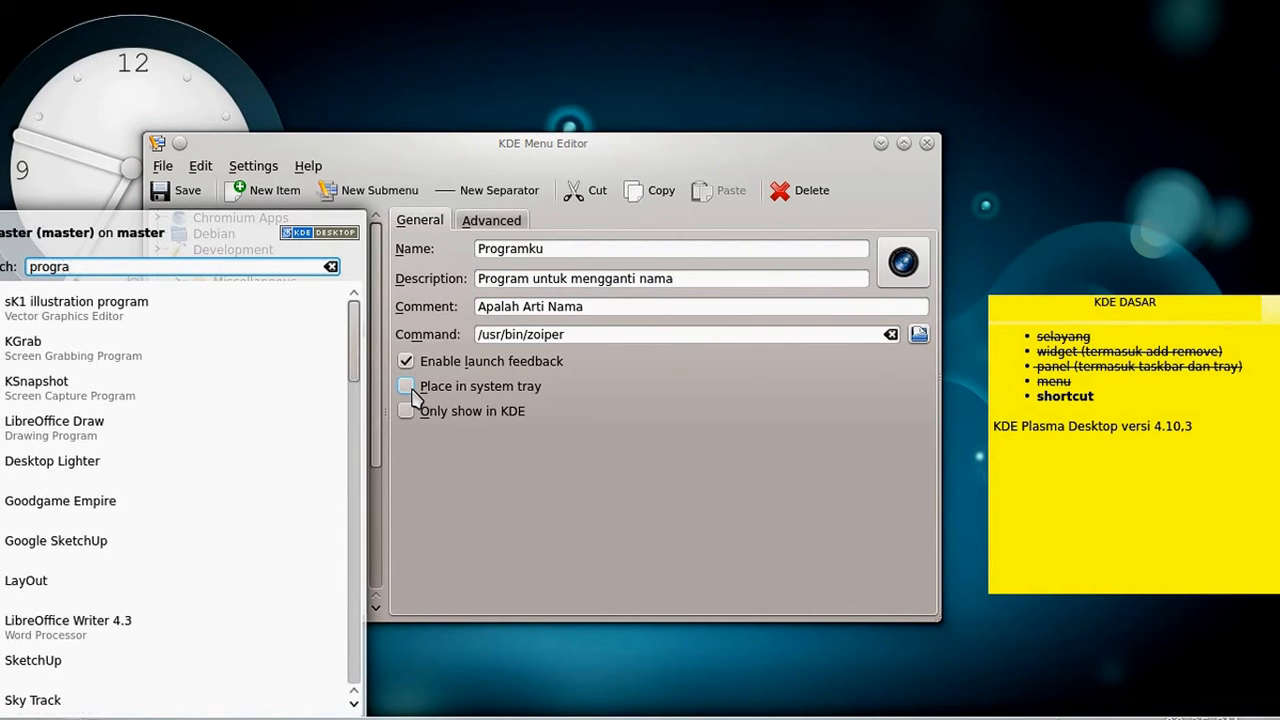
{"action": "key", "text": "BackSpace"}
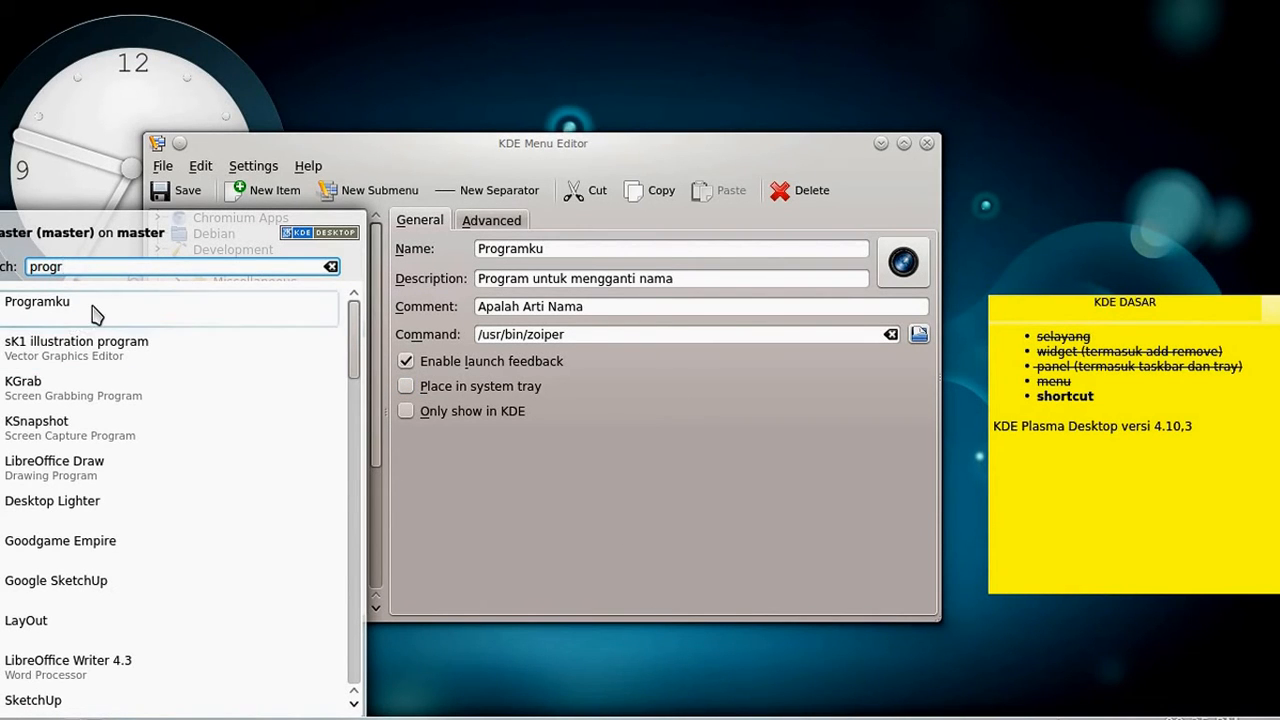
- Return to the menu editor, highlight the Programku entry's description, and place the cursor in its comment
{"action": "triple_click", "coordinate": [546, 280]}
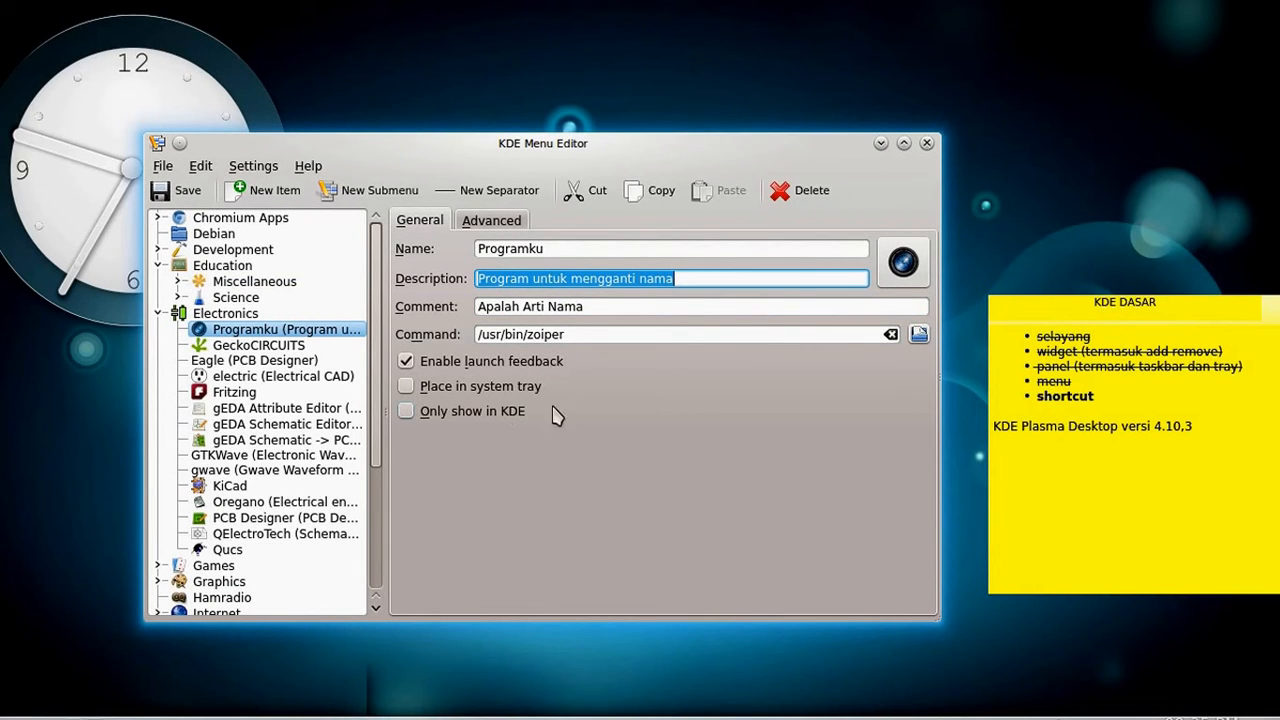
{"action": "triple_click", "coordinate": [682, 282]}
{"action": "left_click", "coordinate": [632, 306]}
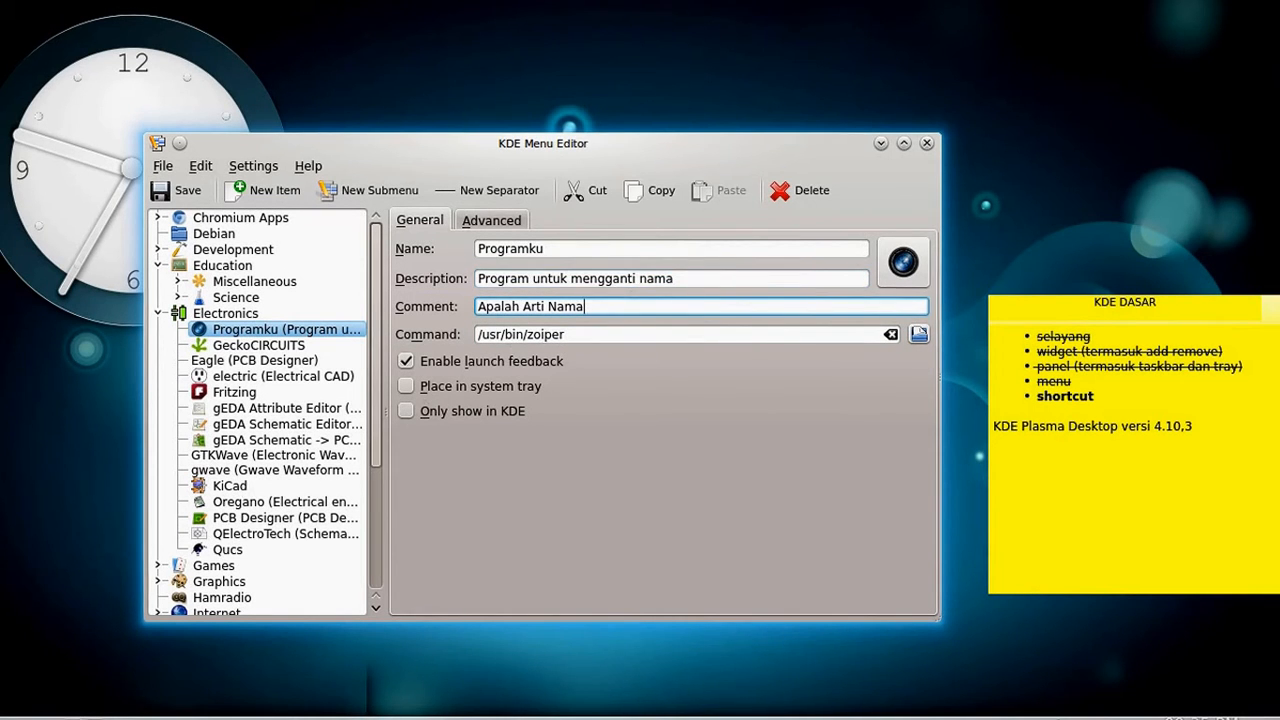
- Search the application launcher for program, replace the search term with otodidak, and close the launcher
{"action": "key", "text": "alt+F1"}
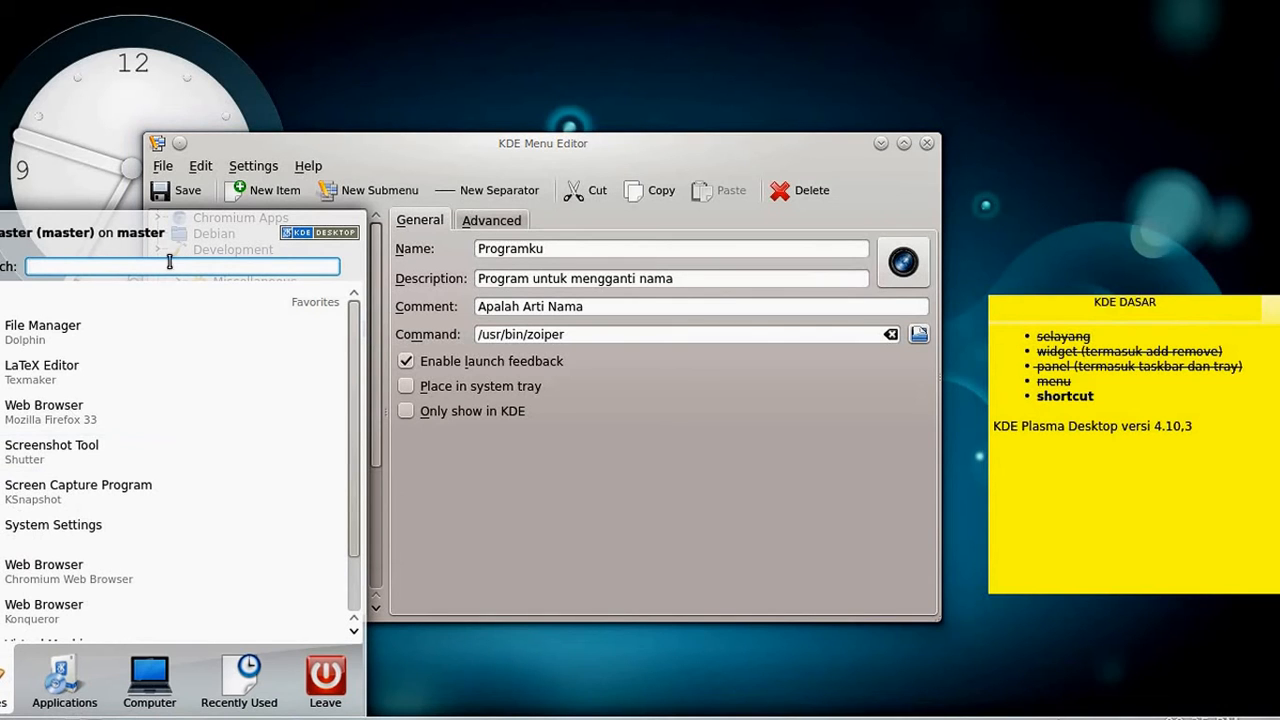
{"action": "type", "text": "pro"}
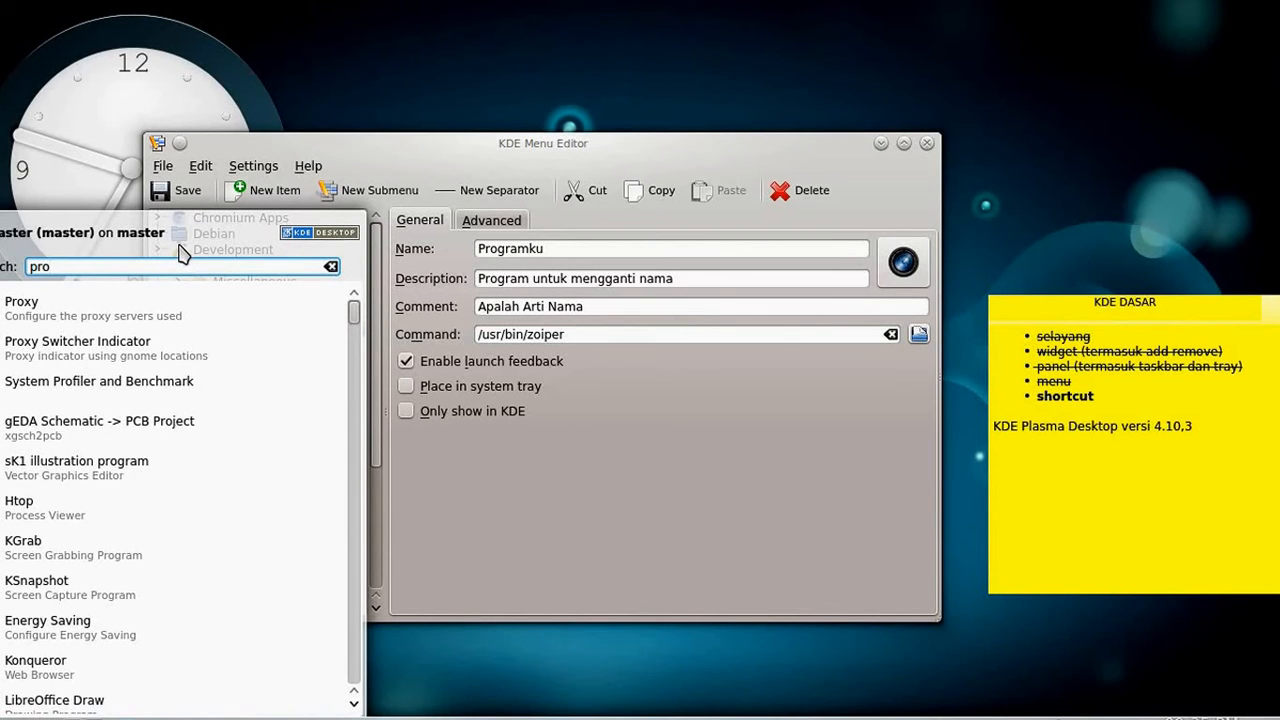
{"action": "type", "text": "gram"}
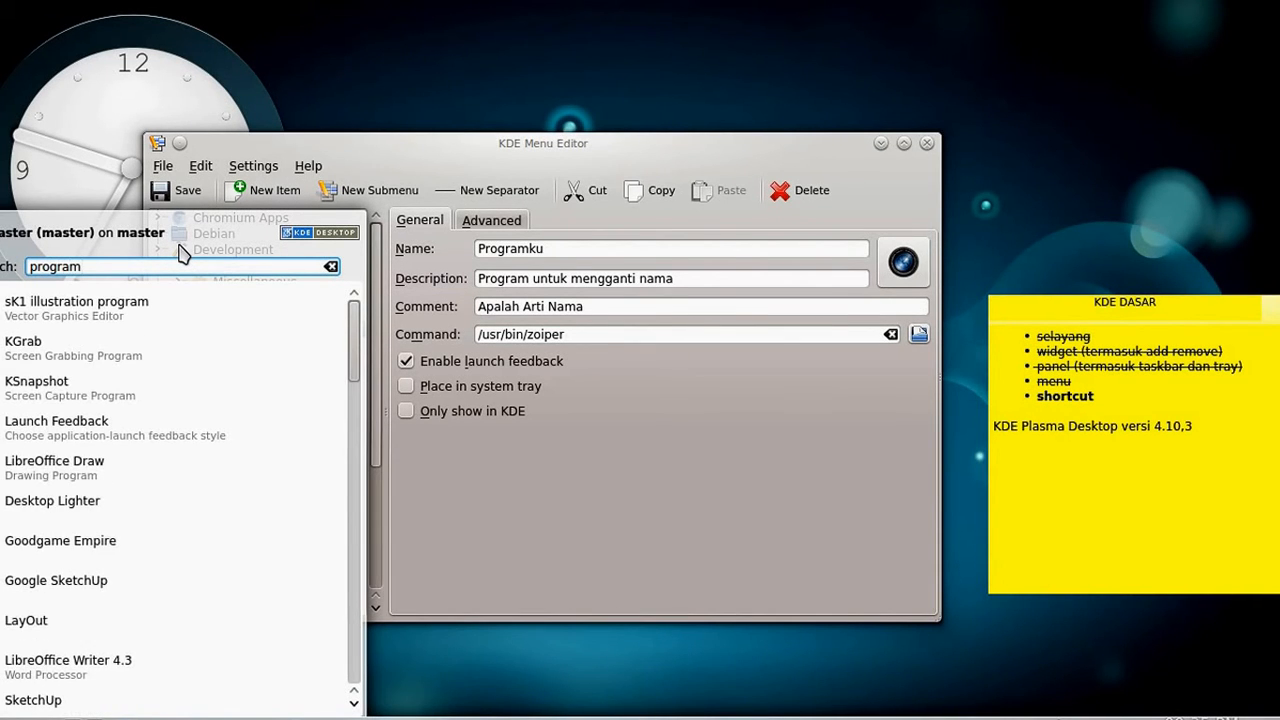
{"action": "key", "text": "BackSpace"}
{"action": "key", "text": "BackSpace"}
{"action": "key", "text": "BackSpace"}
{"action": "key", "text": "BackSpace"}
{"action": "key", "text": "BackSpace"}
{"action": "key", "text": "BackSpace"}
{"action": "key", "text": "BackSpace"}
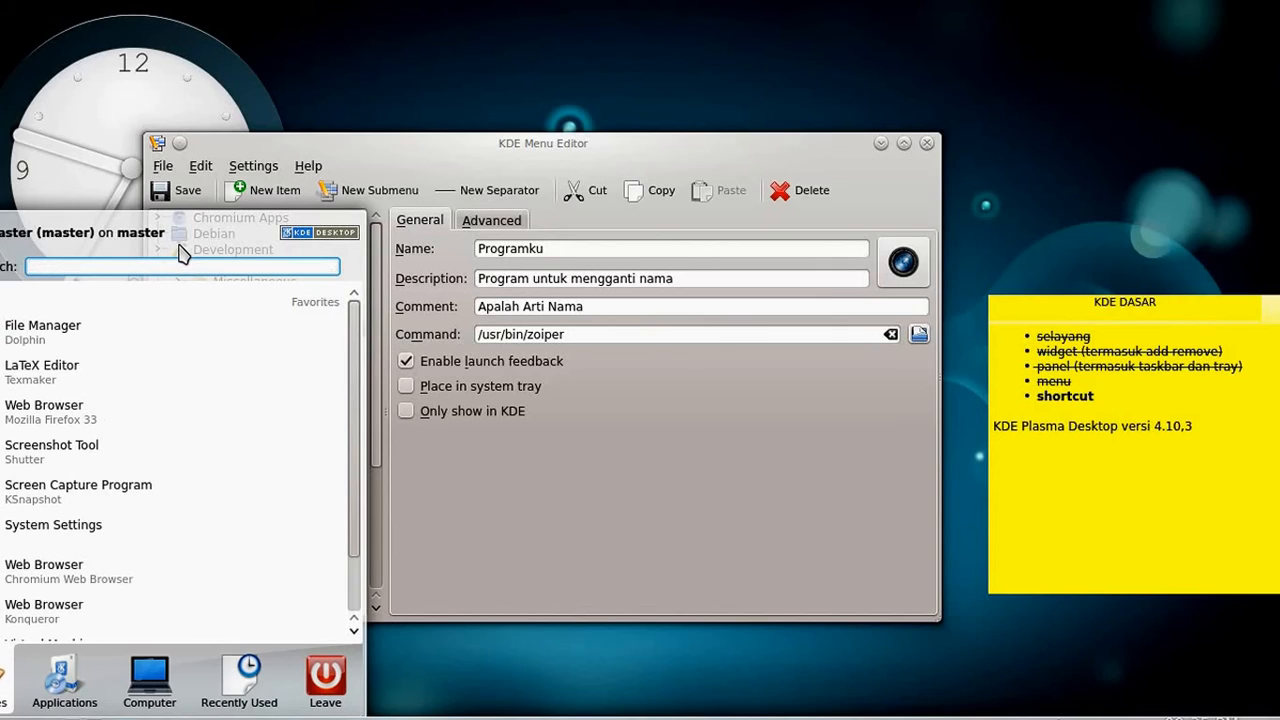
{"action": "type", "text": "otodidak"}
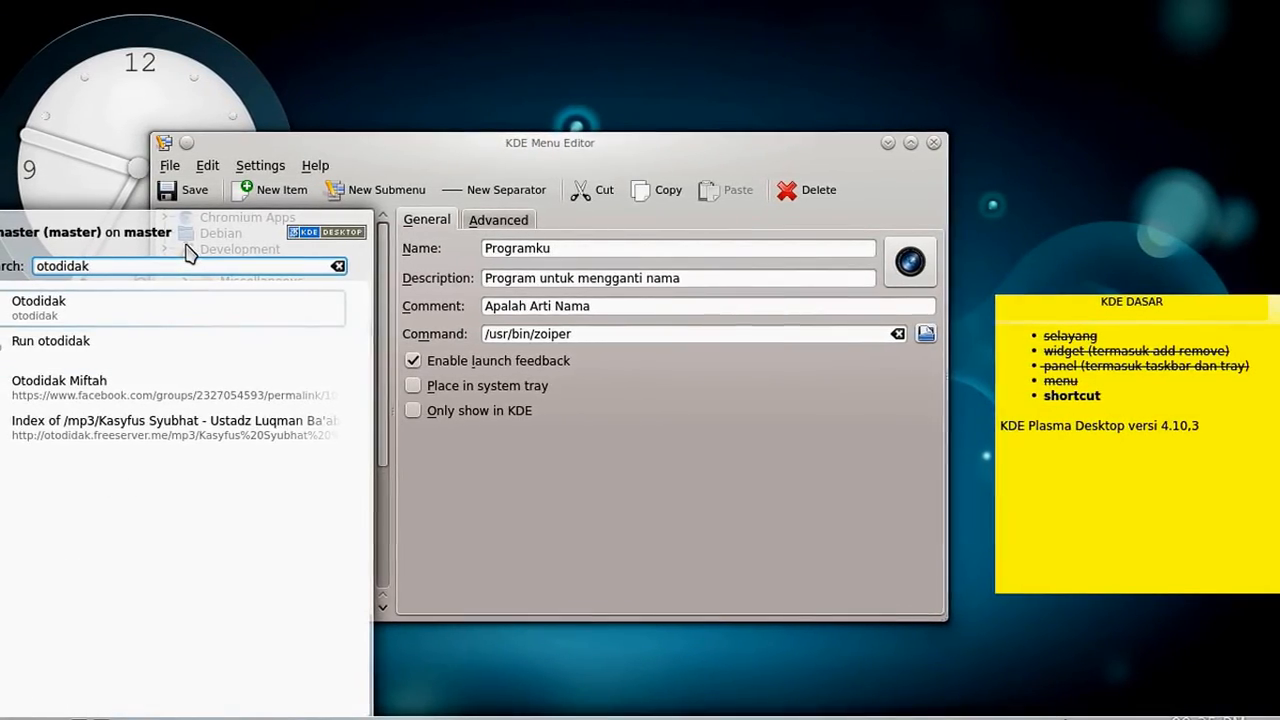
{"action": "left_click", "coordinate": [551, 493]}
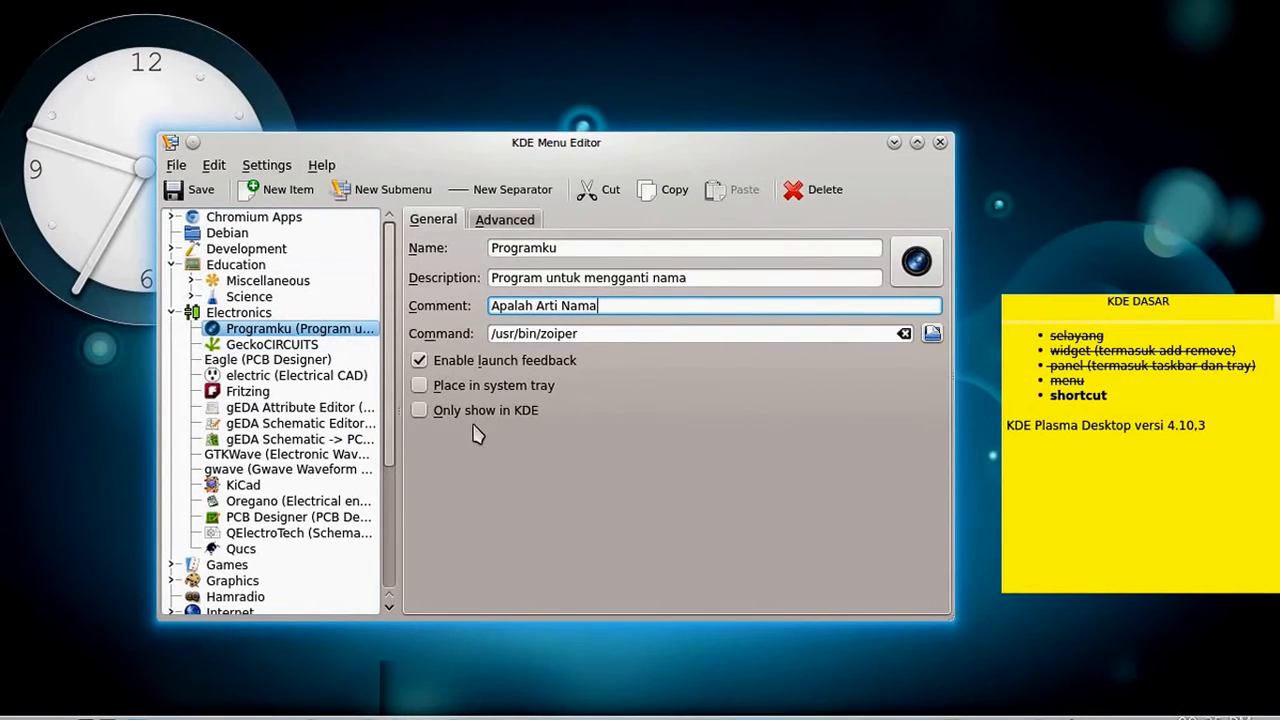
- Find Programku in the launcher with prog, add it to the desktop and the panel, and minimize the menu editor
{"action": "mouse_move", "coordinate": [523, 158]}
{"action": "left_mouse_down"}
{"action": "mouse_move", "coordinate": [614, 163]}
{"action": "mouse_move", "coordinate": [539, 155]}
{"action": "left_mouse_up"}
{"action": "scroll", "coordinate": [300, 450], "scroll_direction": "down", "scroll_amount": 3}
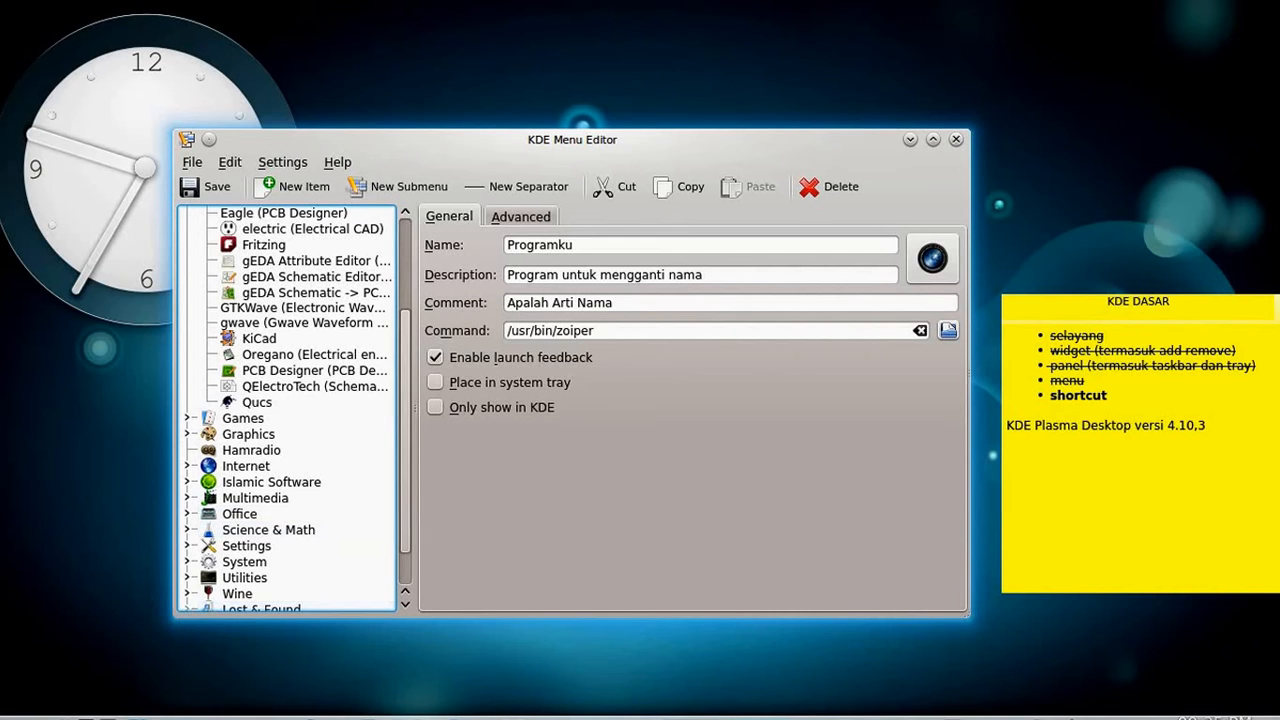
{"action": "key", "text": "alt+F1"}
{"action": "type", "text": "prog"}
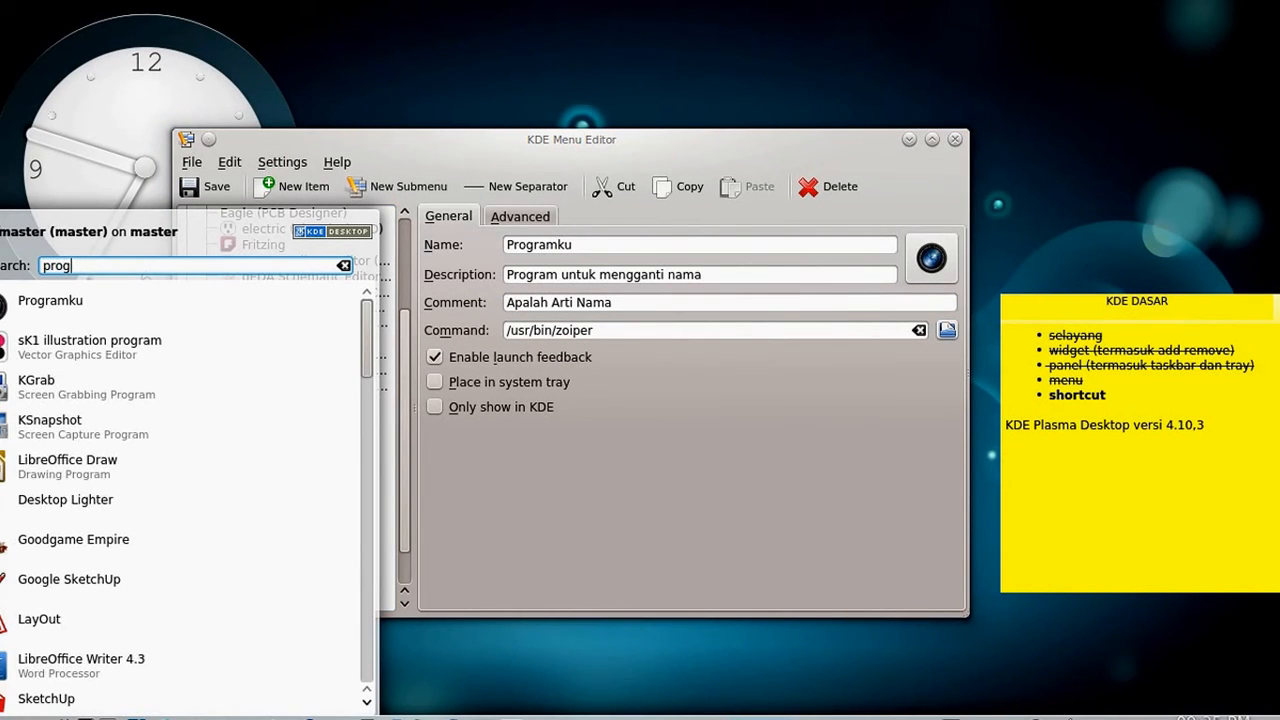
{"action": "right_click", "coordinate": [73, 306]}
{"action": "left_click", "coordinate": [155, 370]}
{"action": "right_click", "coordinate": [80, 312]}
{"action": "left_click", "coordinate": [155, 395]}
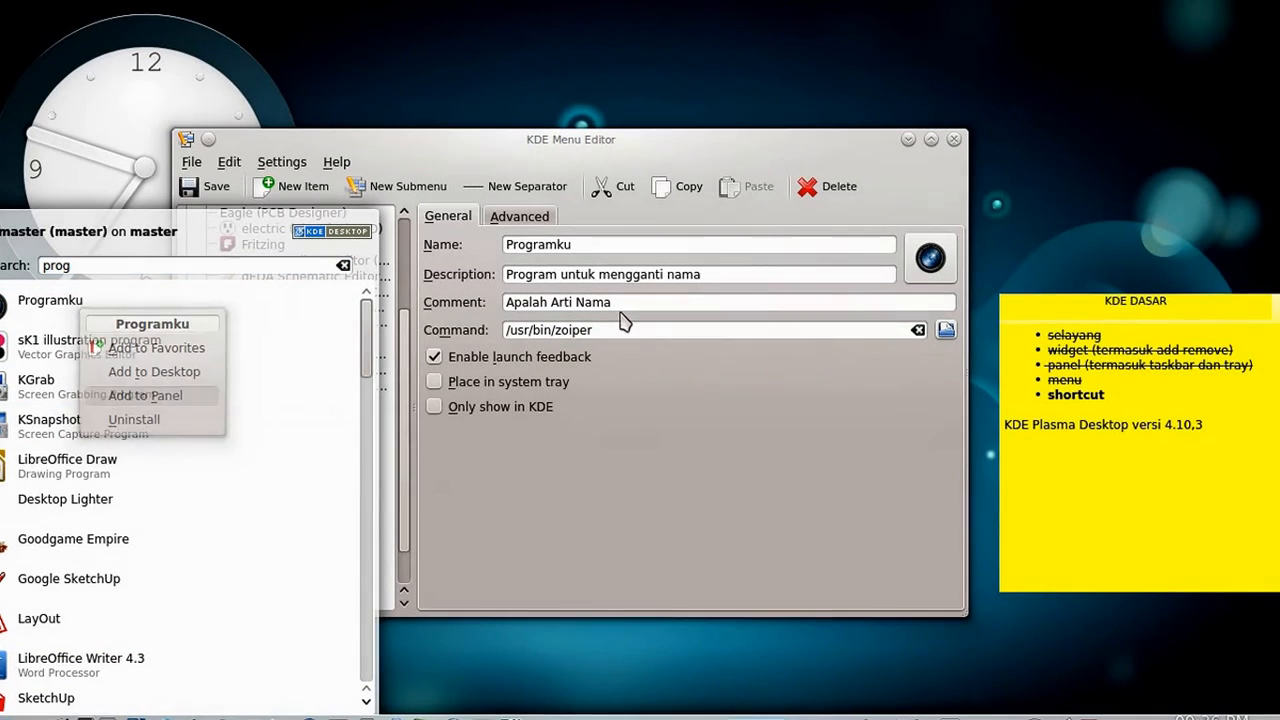
{"action": "left_click", "coordinate": [908, 139]}
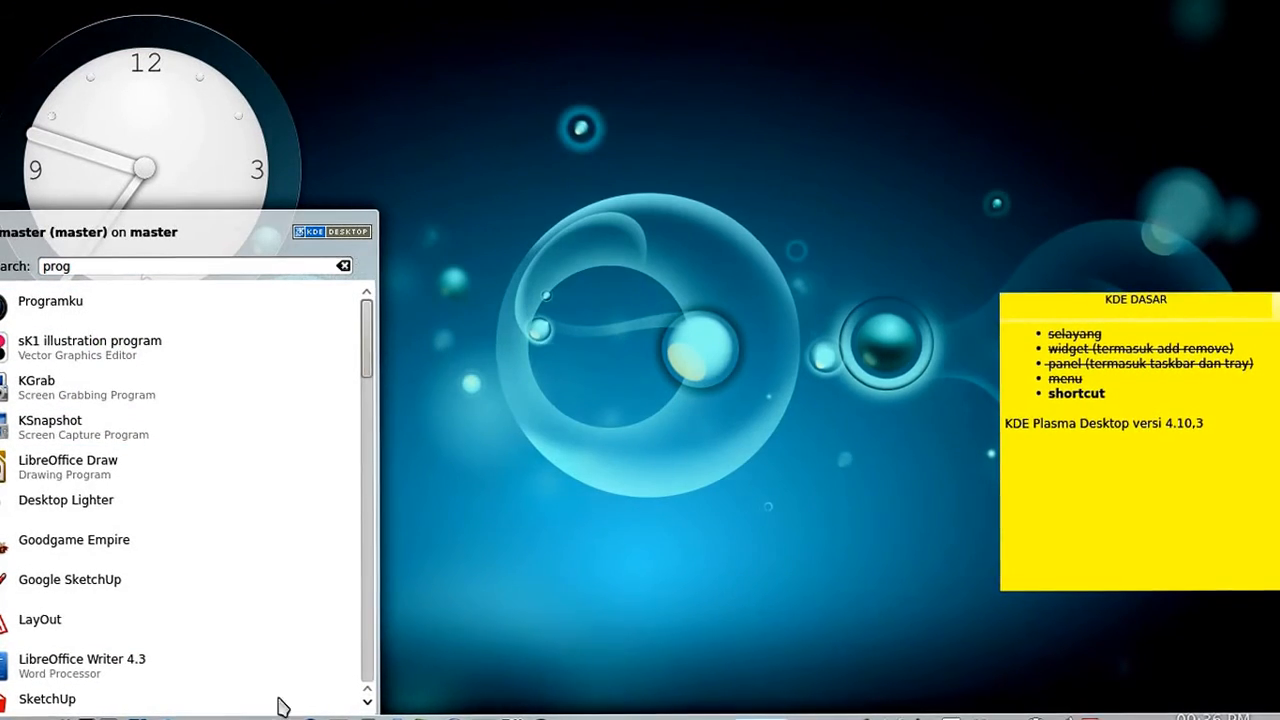
{"action": "left_click", "coordinate": [397, 692]}
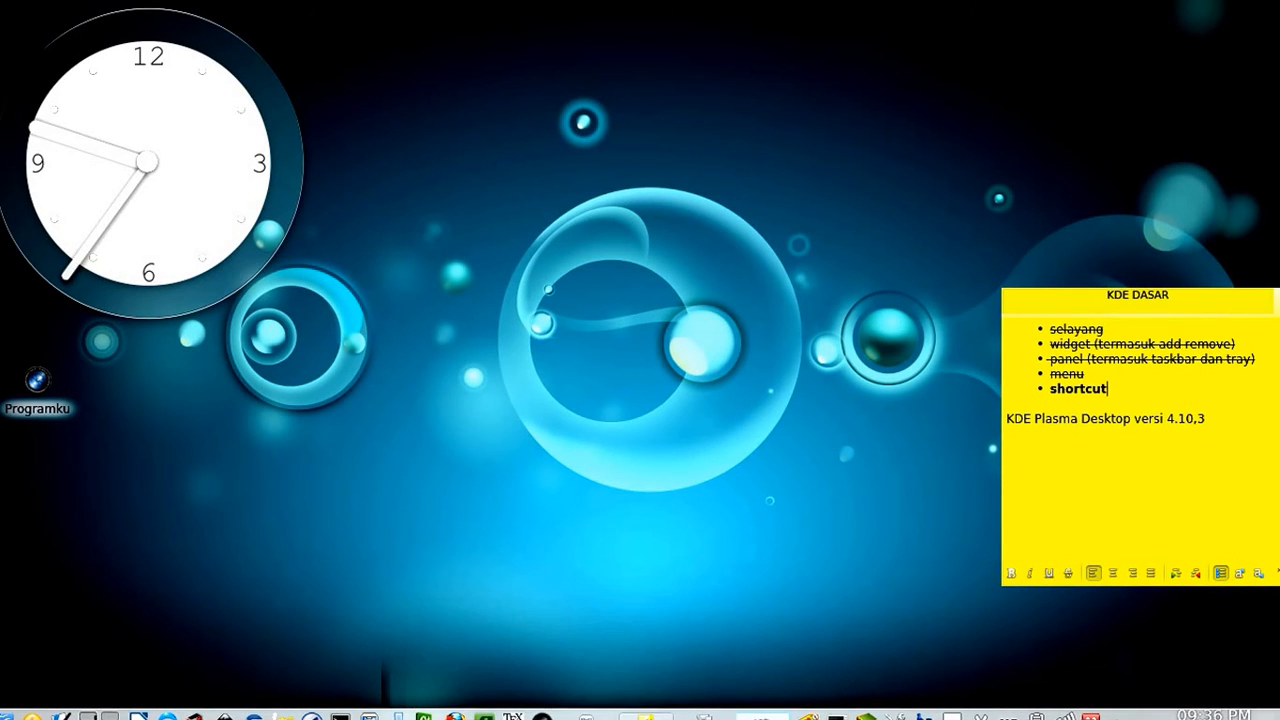
- Remove the Programku icon from both the desktop and the panel, and leave the panel settings
{"action": "mouse_move", "coordinate": [38, 398]}
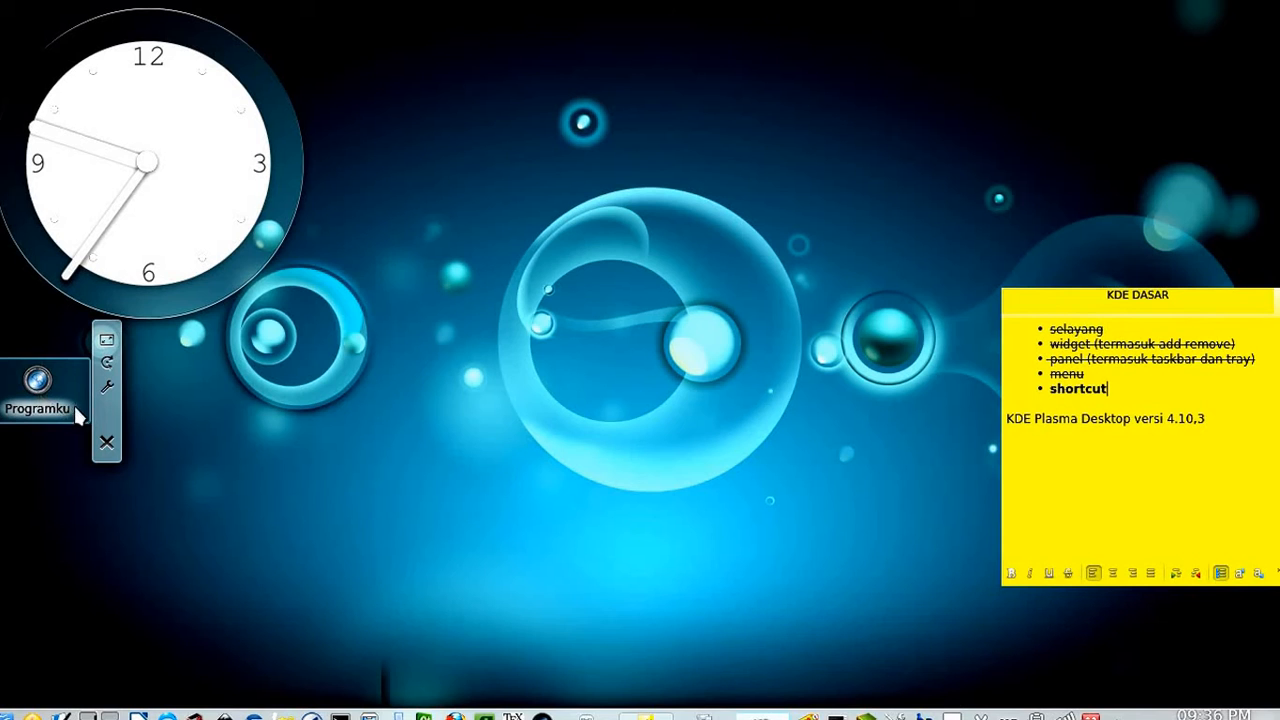
{"action": "left_click", "coordinate": [106, 443]}
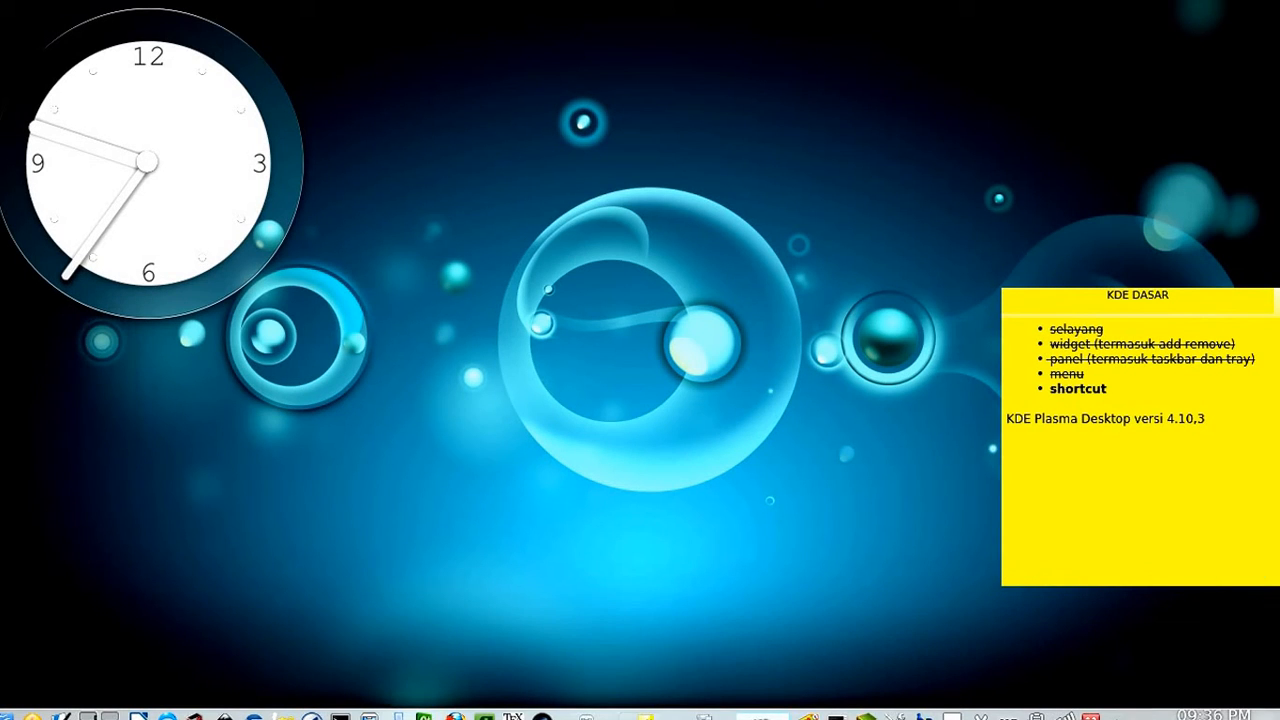
{"action": "left_click", "coordinate": [1272, 716]}
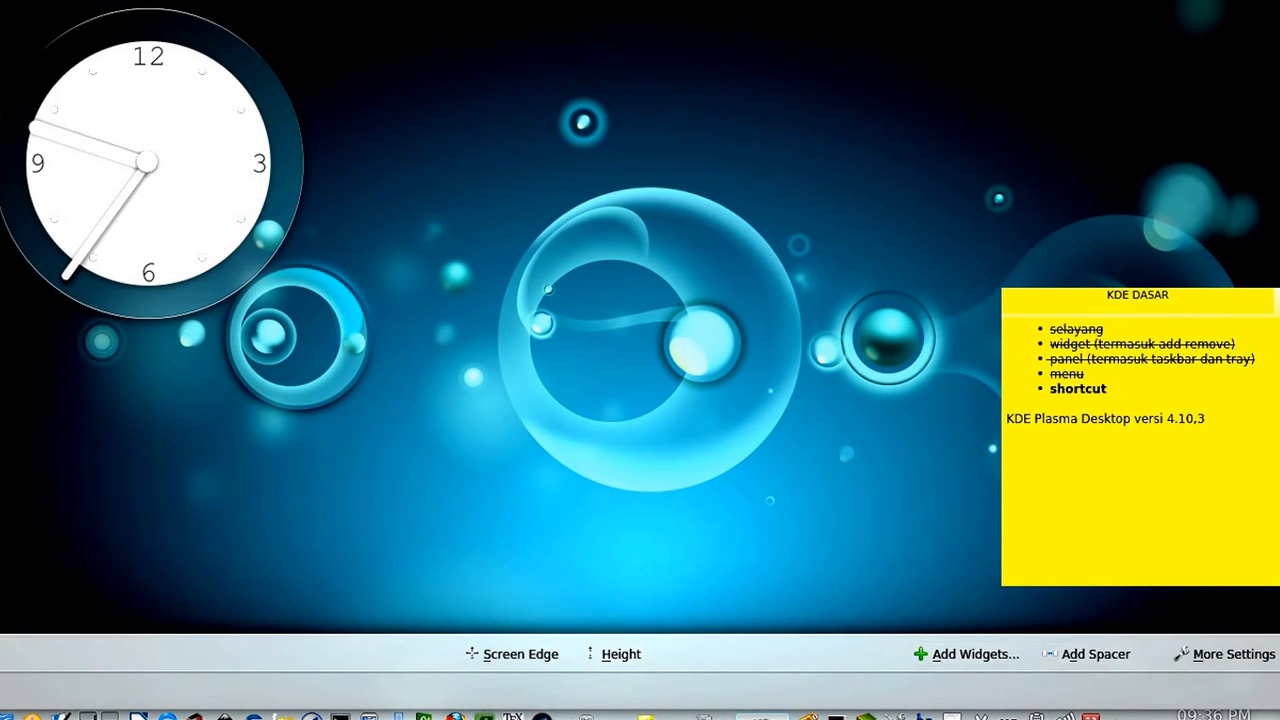
{"action": "mouse_move", "coordinate": [542, 717]}
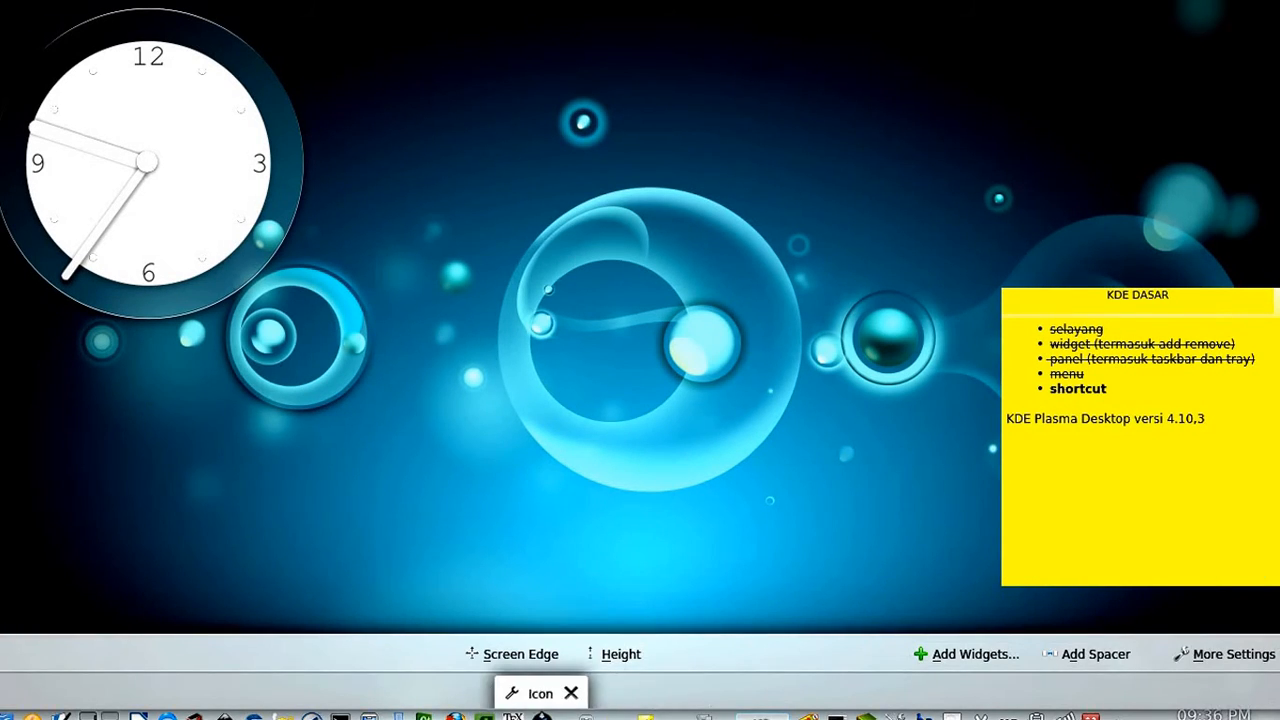
{"action": "left_click", "coordinate": [571, 693]}
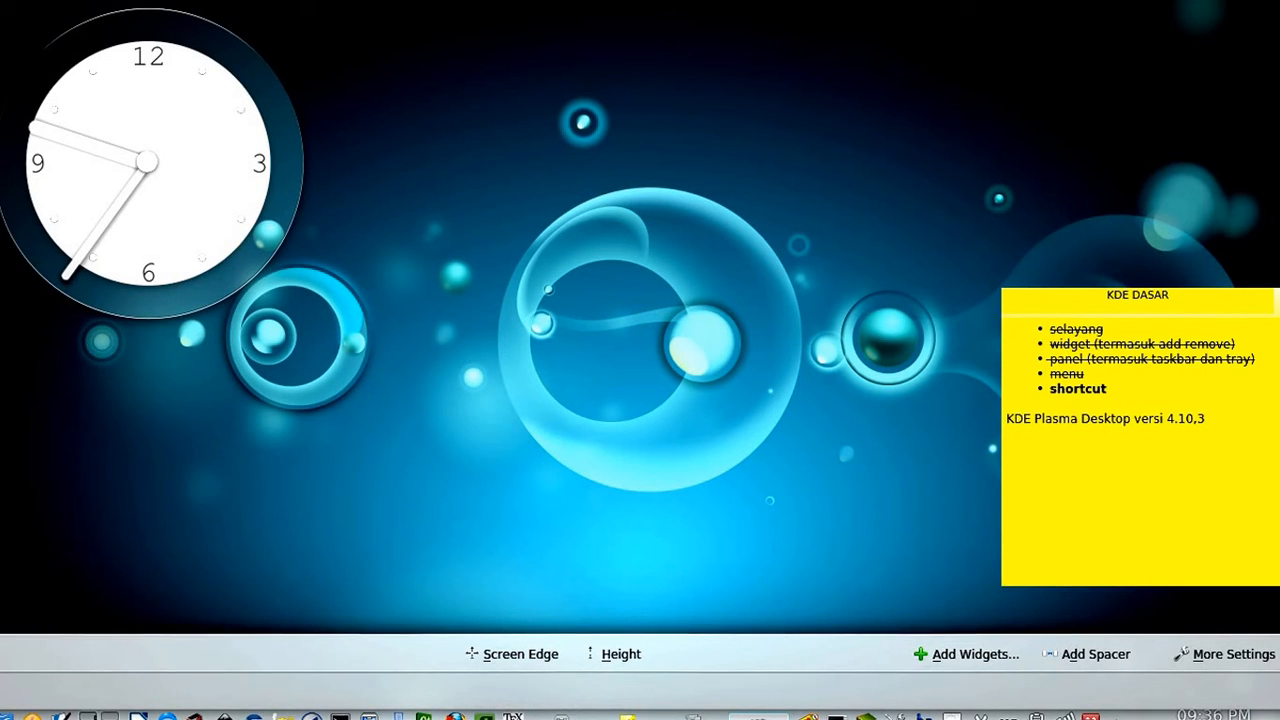
{"action": "left_click", "coordinate": [506, 415]}
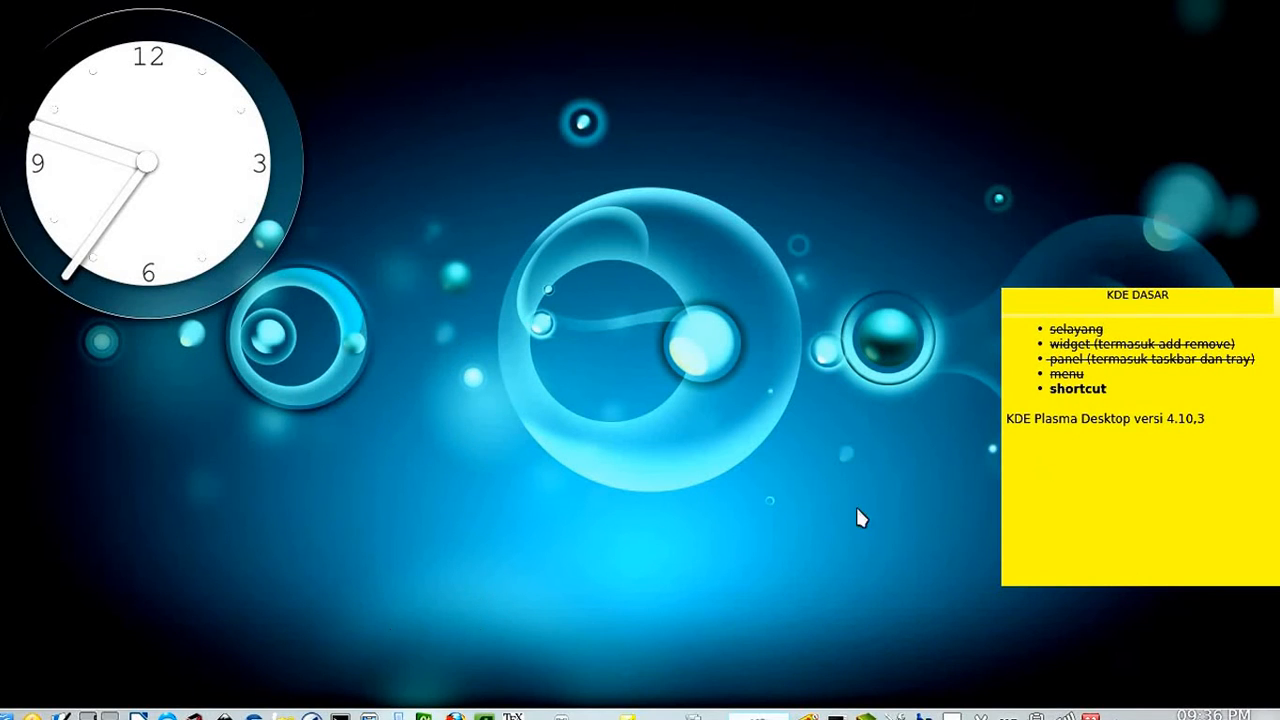
- Remove the bold from the shortcut item in the KDE DASAR note and strike it through
{"action": "left_click_drag", "start_coordinate": [1107, 389], "coordinate": [1053, 386]}
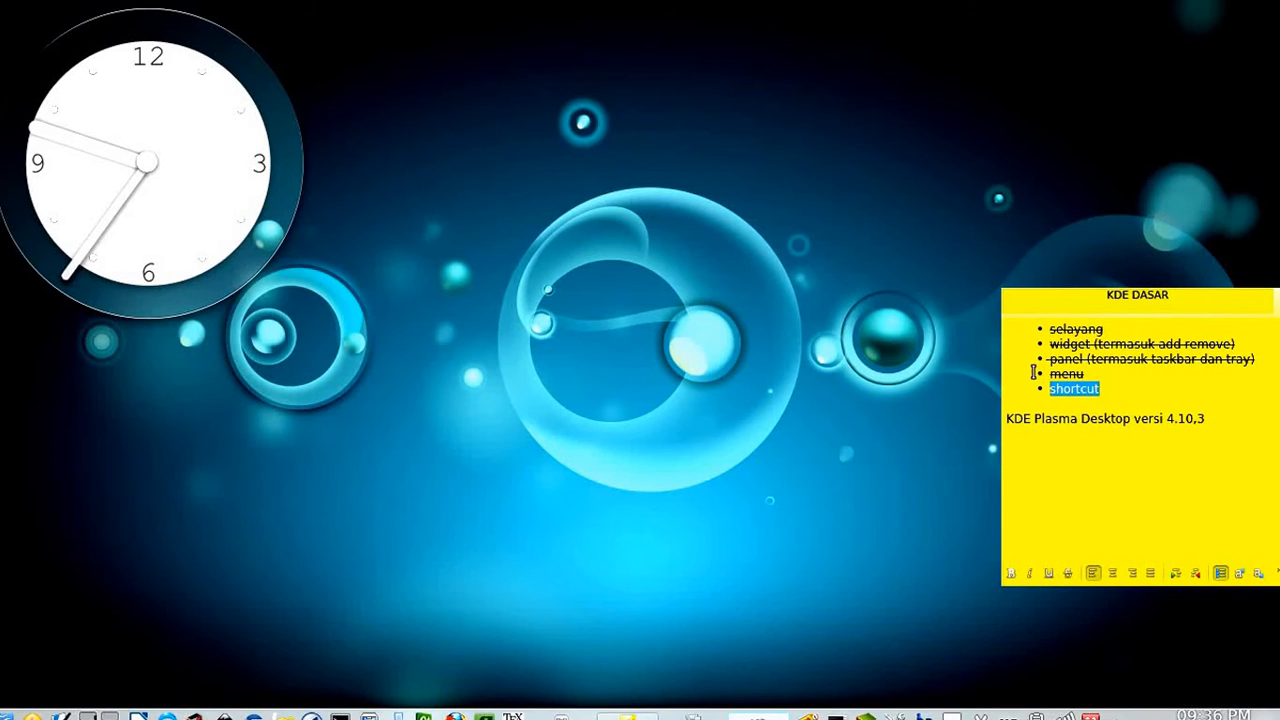
{"action": "key", "text": "shift+Left"}
{"action": "key", "text": "ctrl+b"}
{"action": "left_click", "coordinate": [1068, 573]}
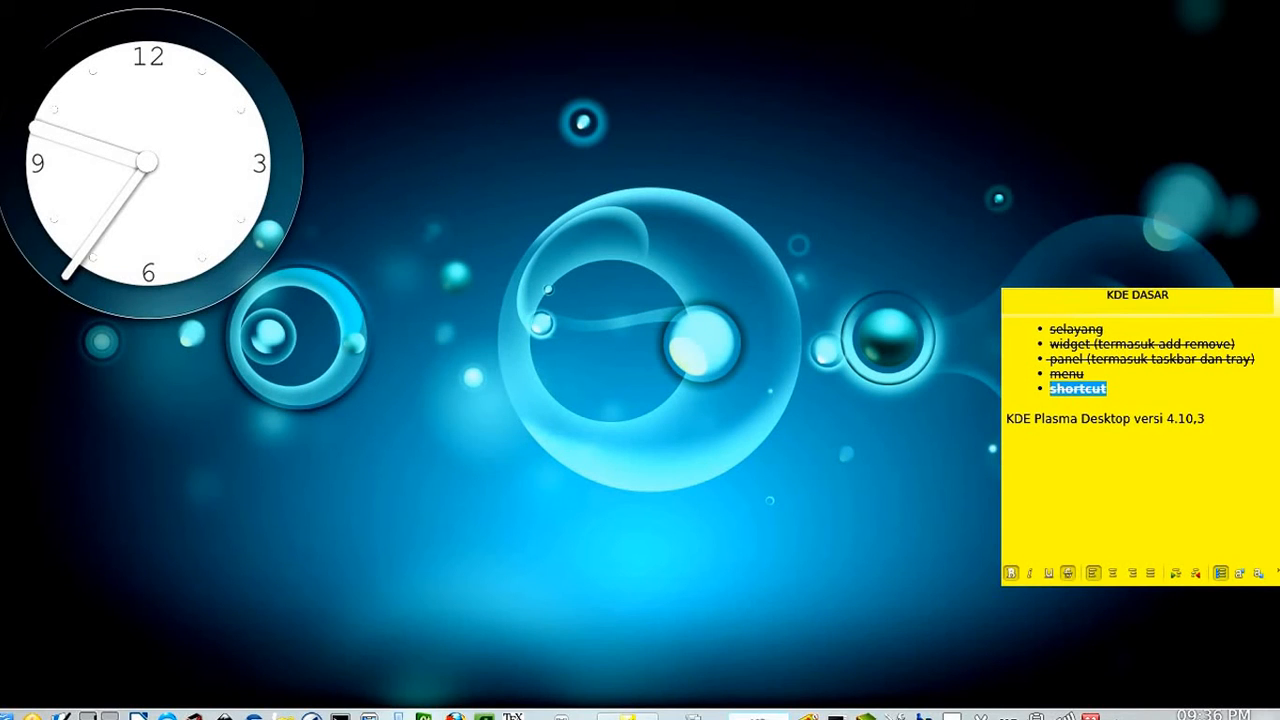
{"action": "left_click", "coordinate": [1188, 462]}
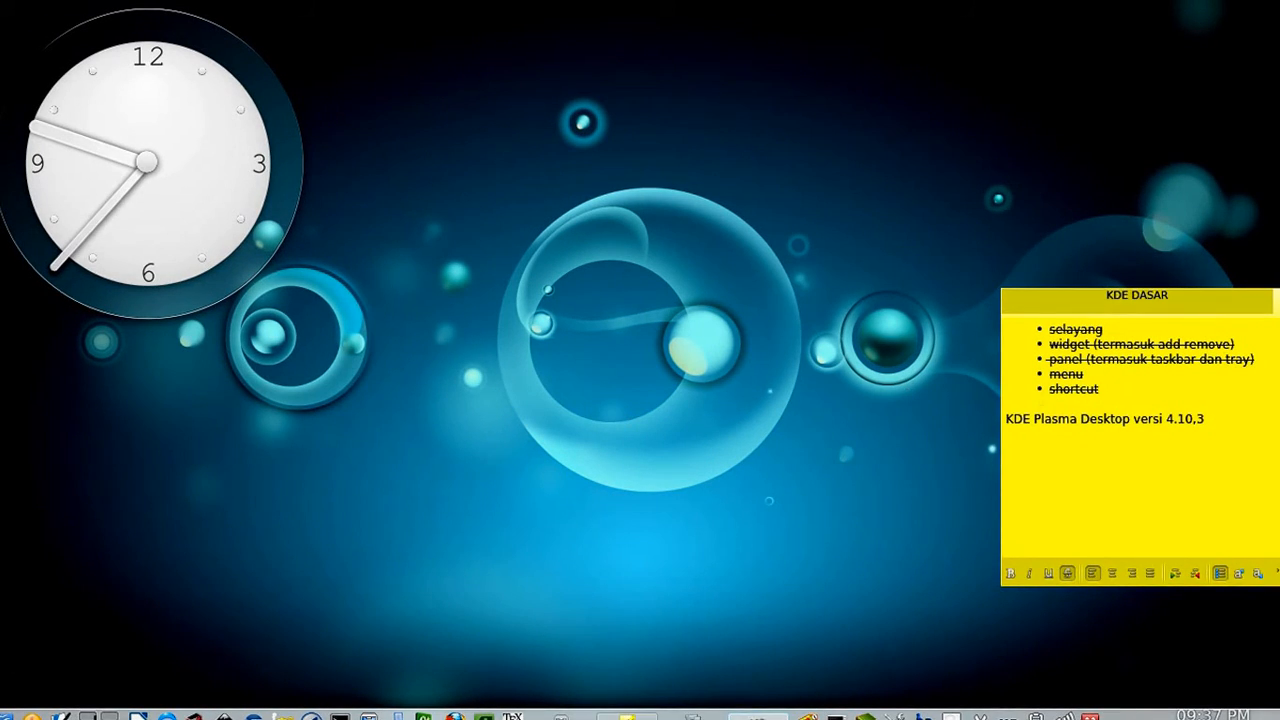
- Look through the application launcher's favorites and applications list, and view the launcher's own options without changing any
{"action": "left_click", "coordinate": [3, 716]}
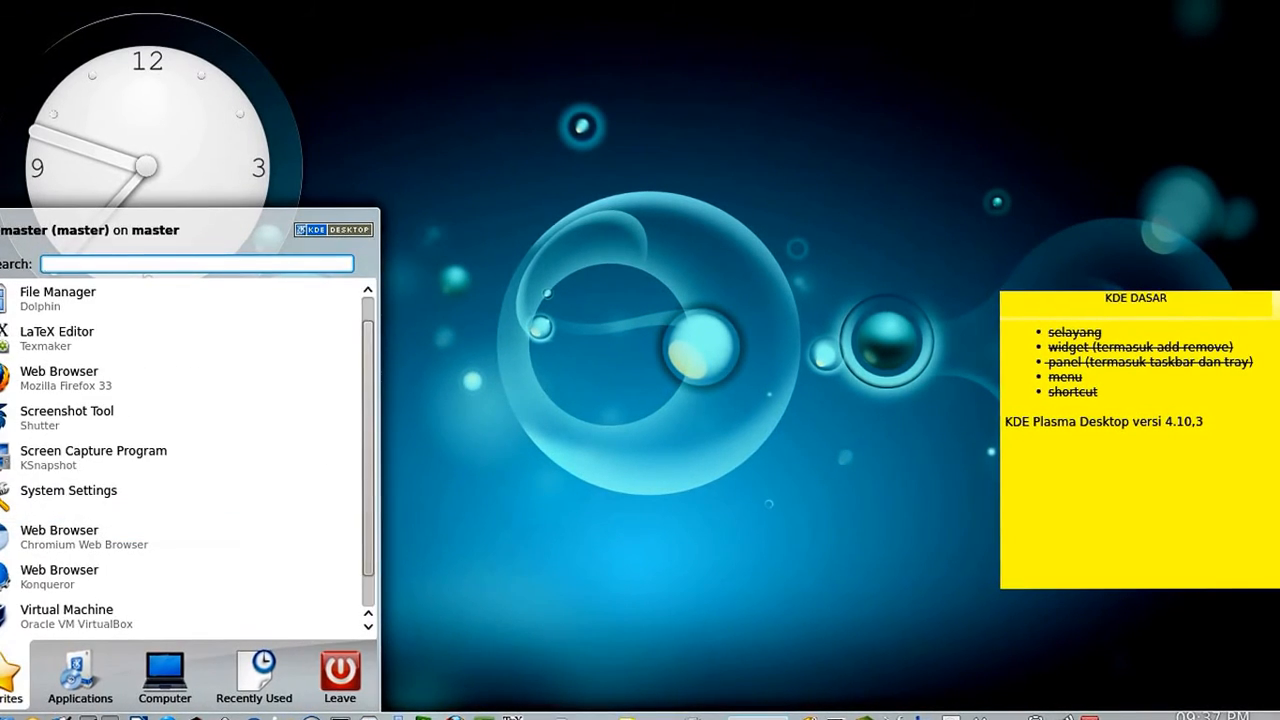
{"action": "left_click", "coordinate": [5, 714]}
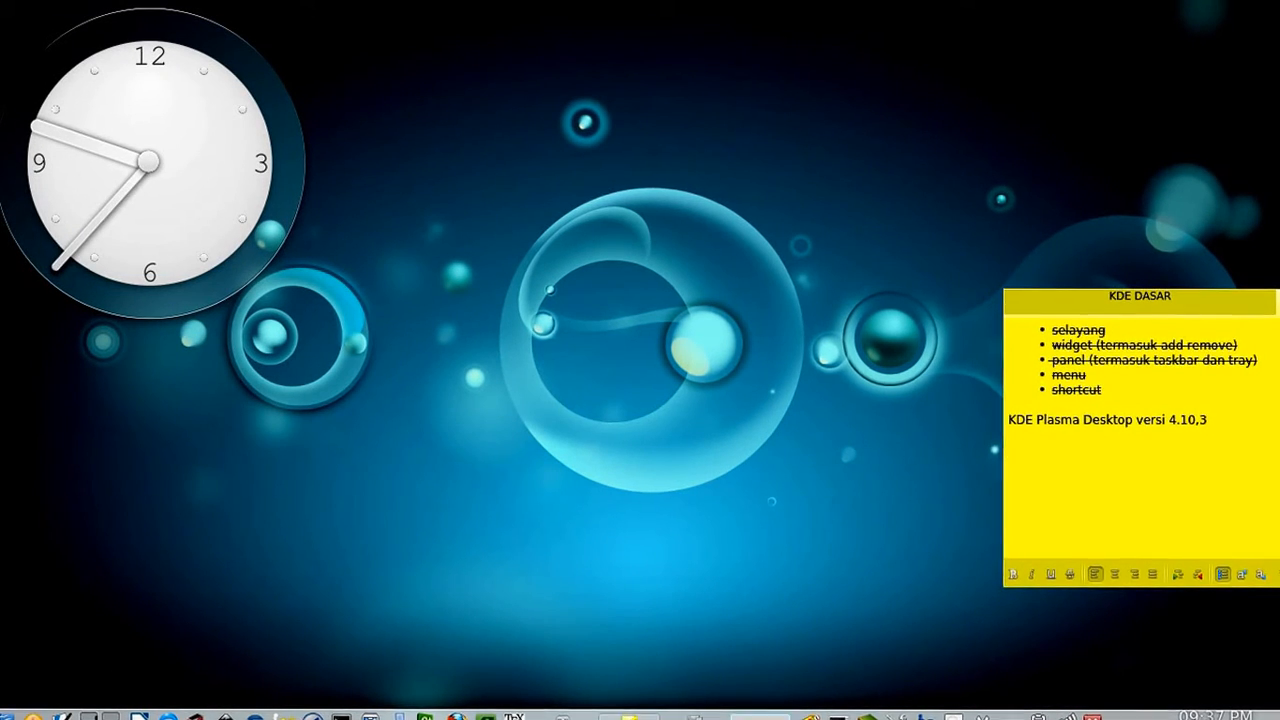
{"action": "left_click", "coordinate": [8, 716]}
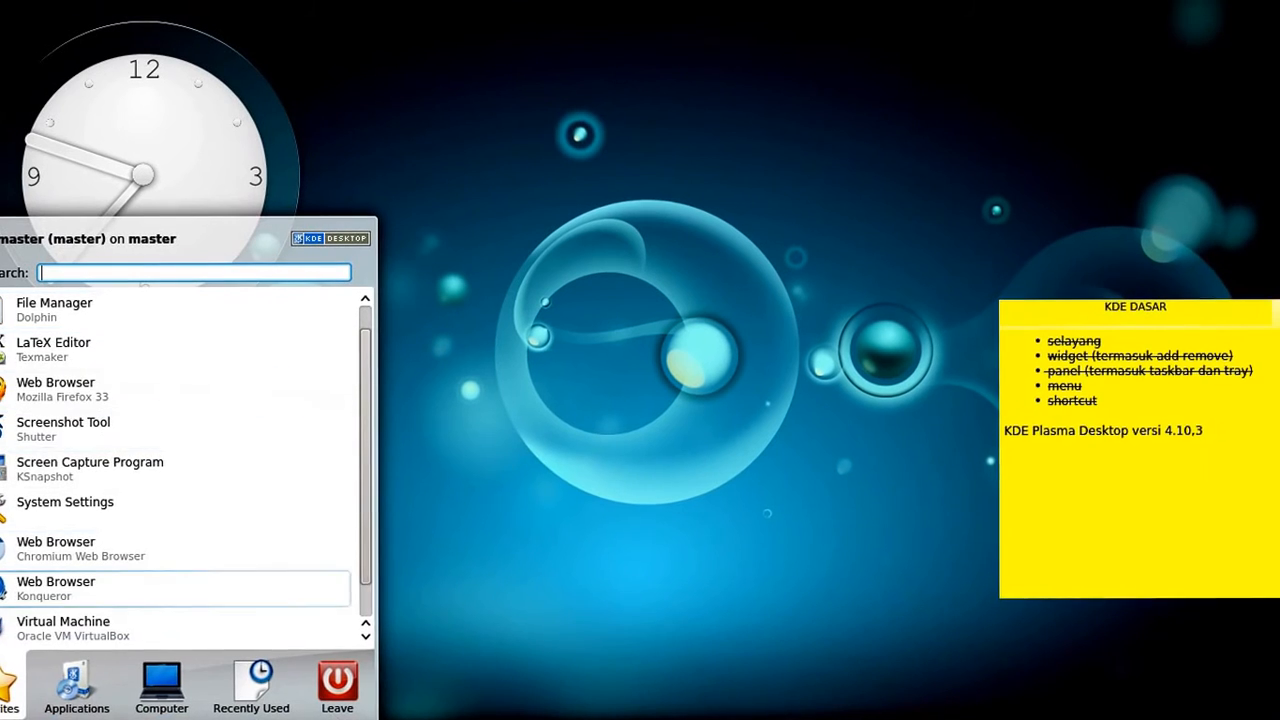
{"action": "mouse_move", "coordinate": [163, 686]}
{"action": "mouse_move", "coordinate": [75, 688]}
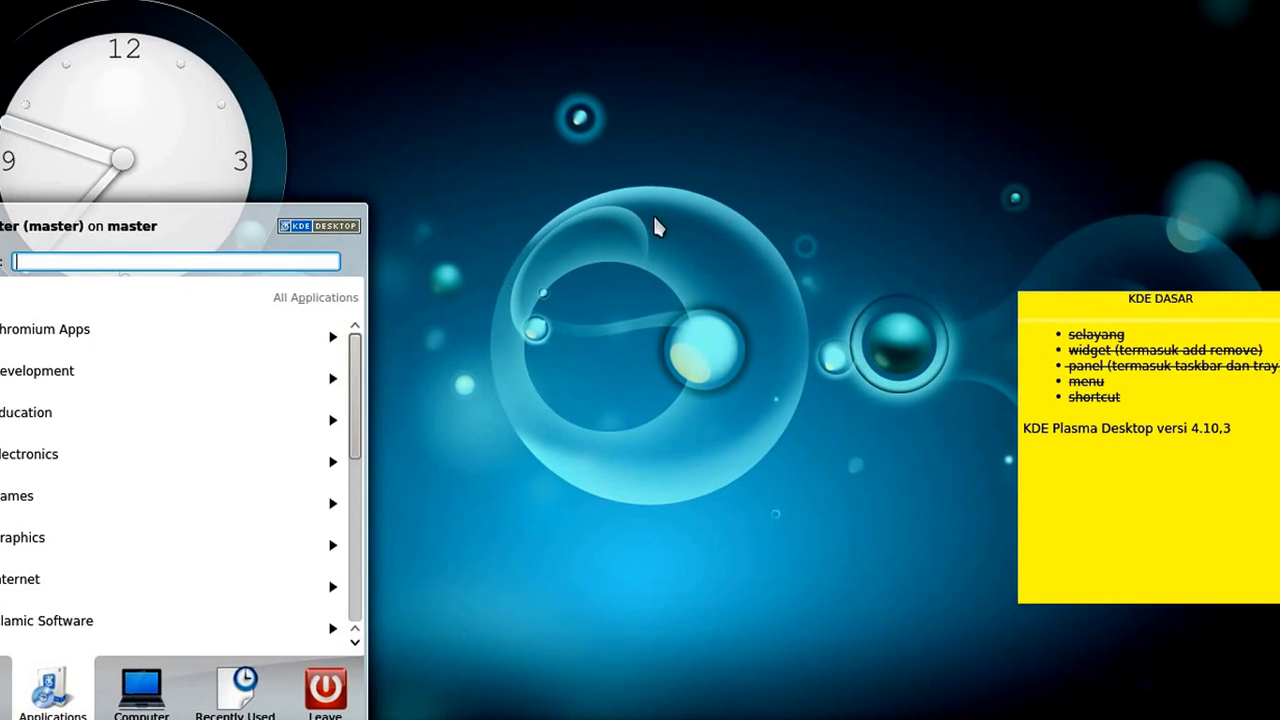
{"action": "left_click", "coordinate": [30, 718]}
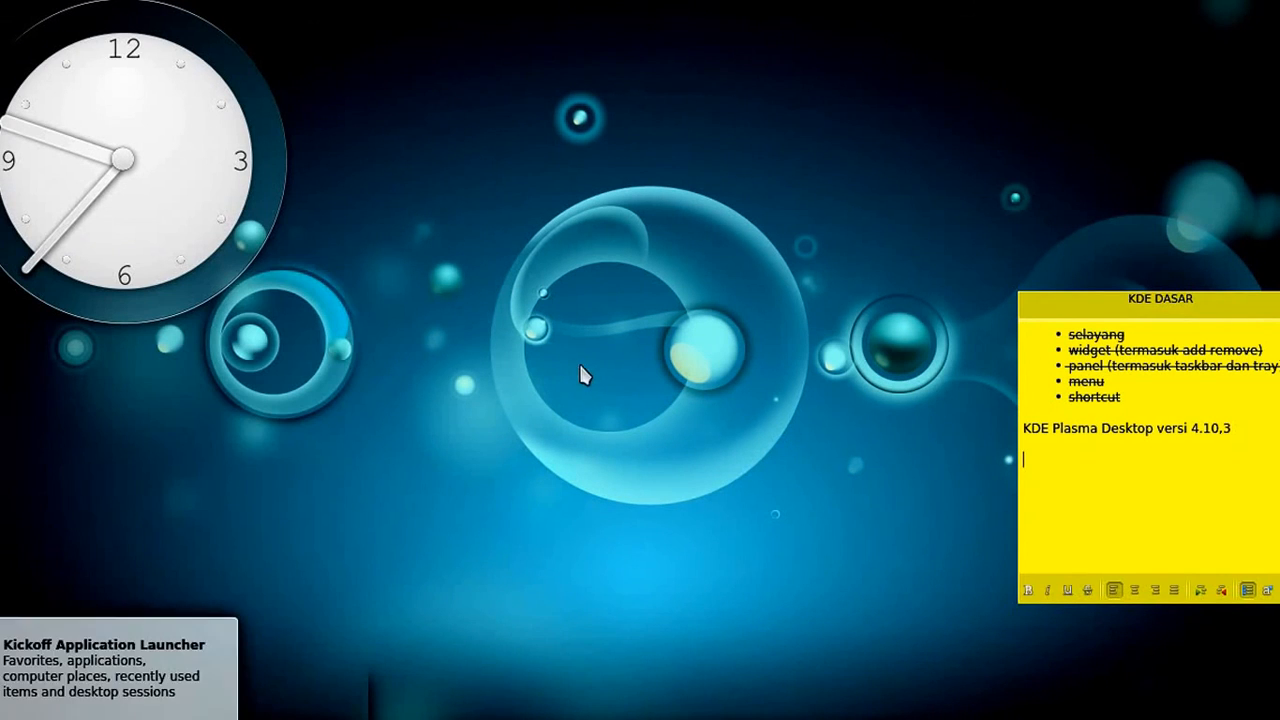
{"action": "right_click", "coordinate": [30, 716]}
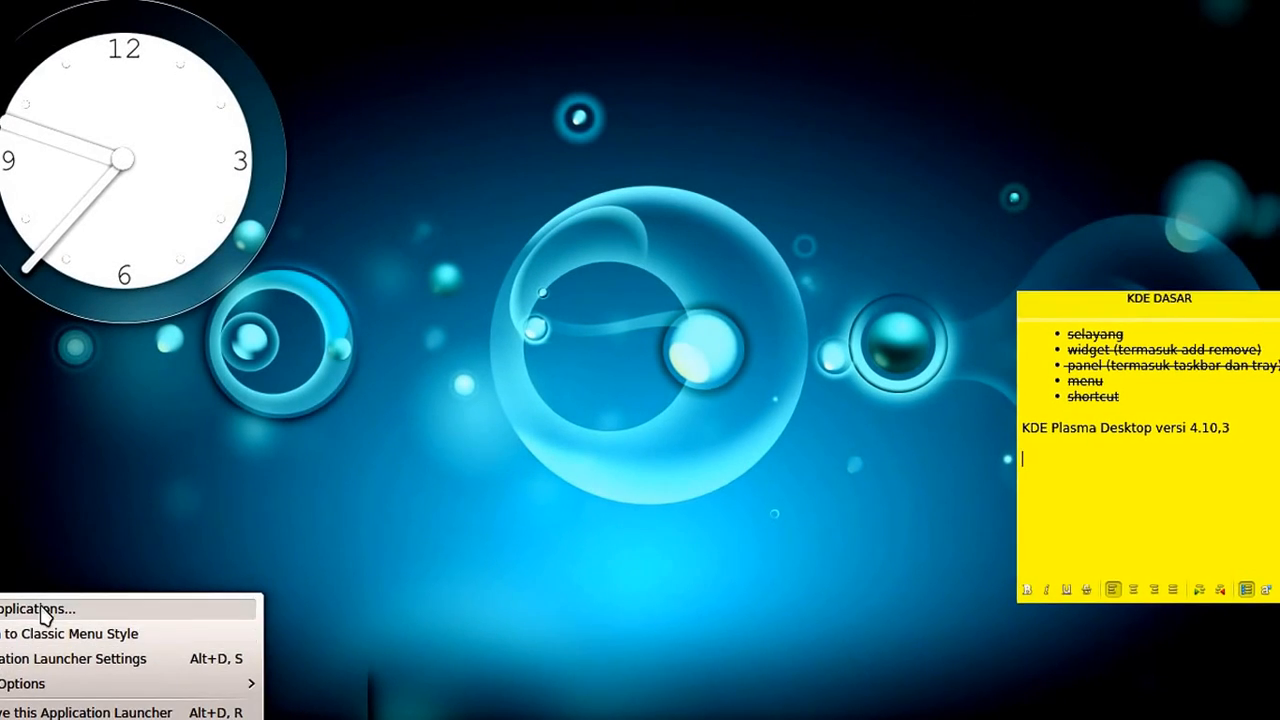
{"action": "left_click", "coordinate": [406, 407]}
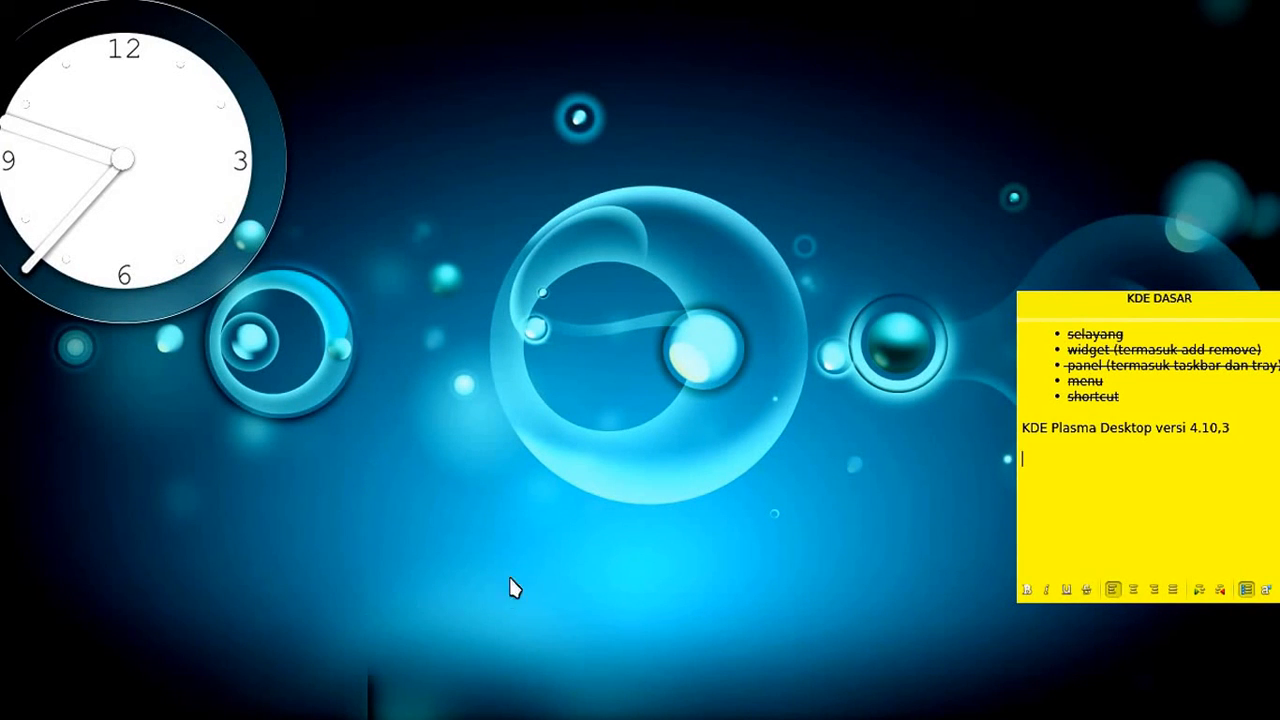
- Switch to the screen recorder's recording window
{"action": "mouse_move", "coordinate": [556, 715]}
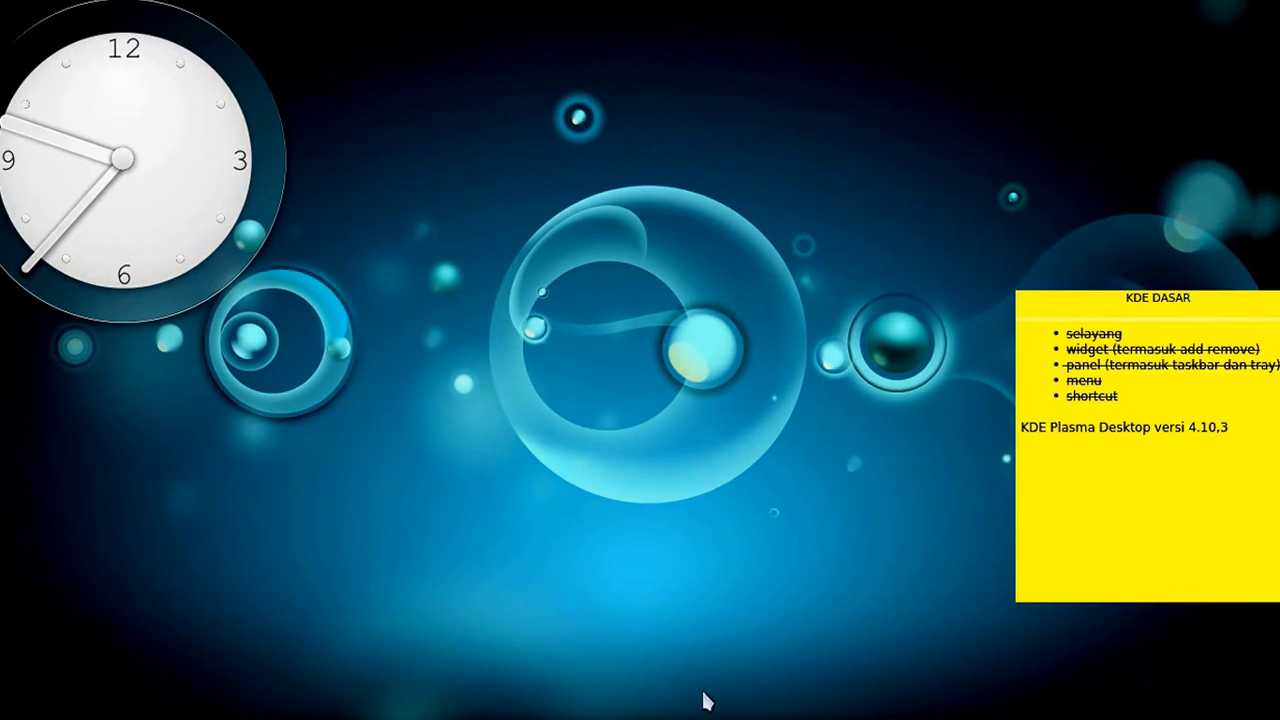
{"action": "left_click", "coordinate": [780, 717]}
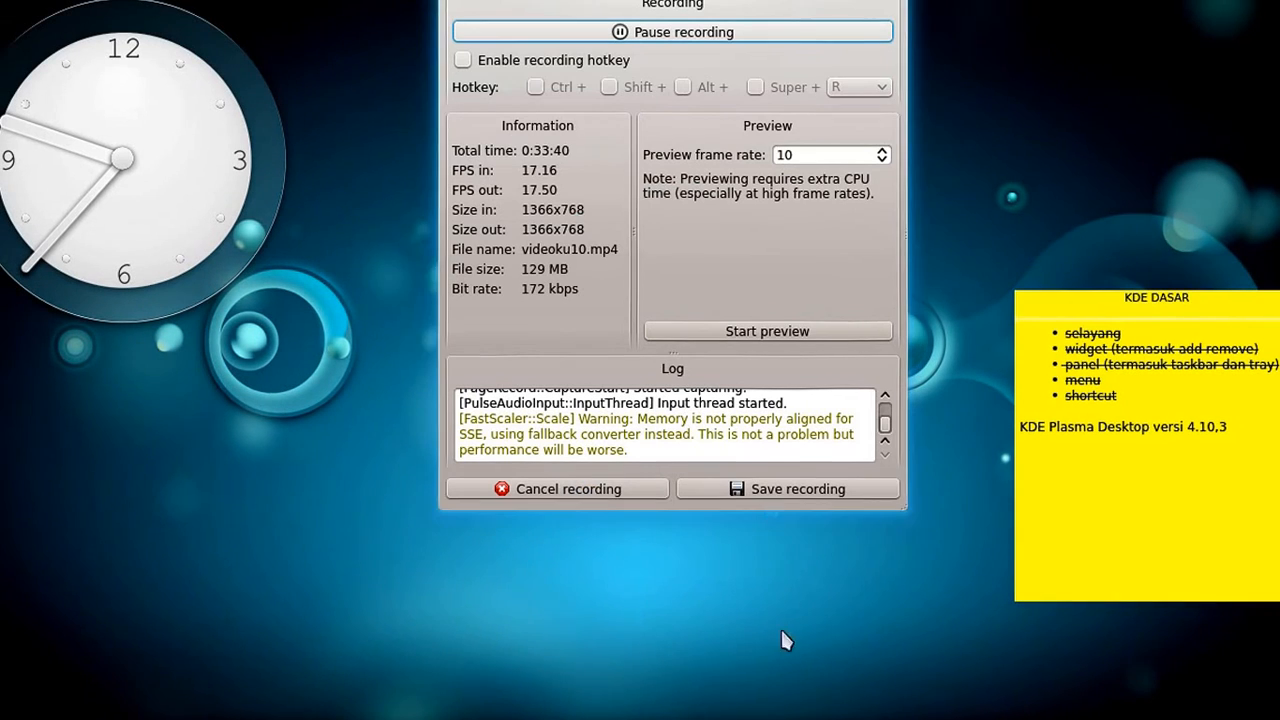